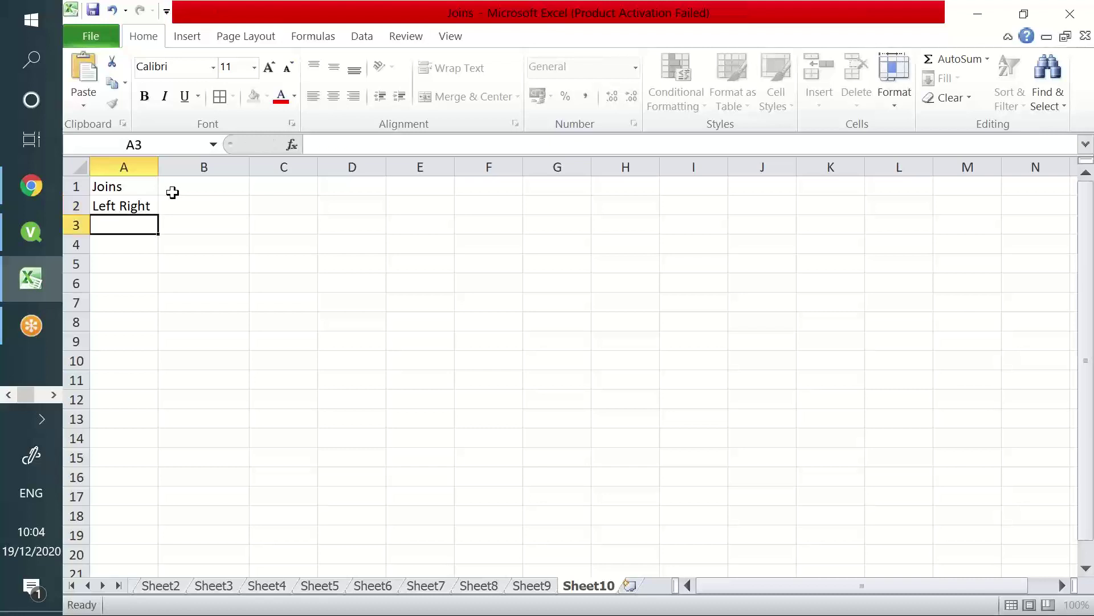
# - Enter the join types Inner, Right and Outer in cells A3 to A5
pyautogui.write('Inner Out')
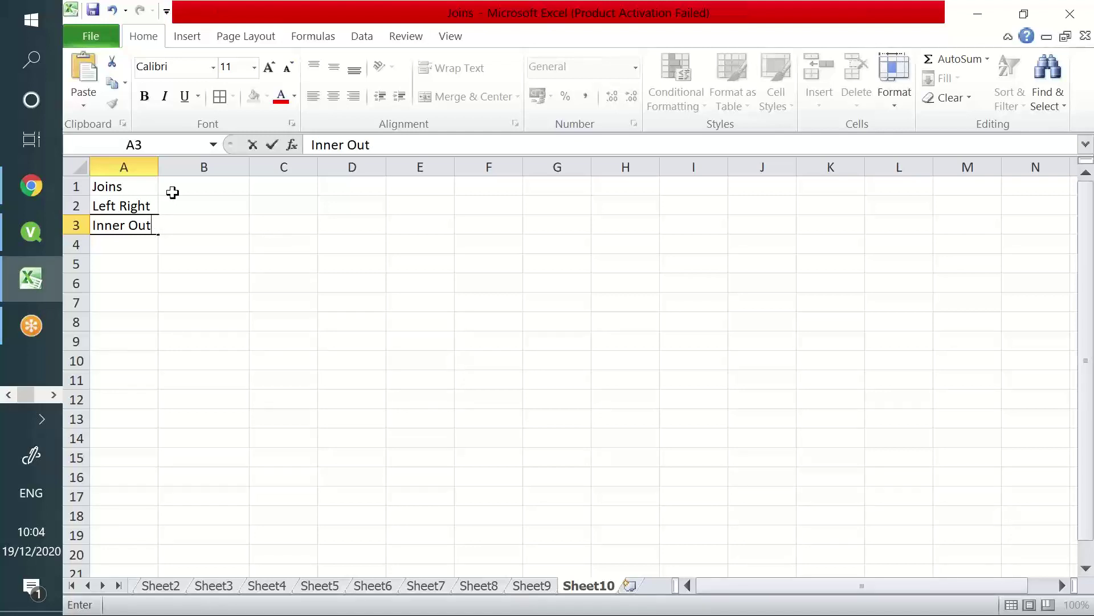
pyautogui.press('BackSpace')
pyautogui.press('BackSpace')
pyautogui.press('BackSpace')
pyautogui.press('Return')
pyautogui.write('Right')
pyautogui.press('Return')
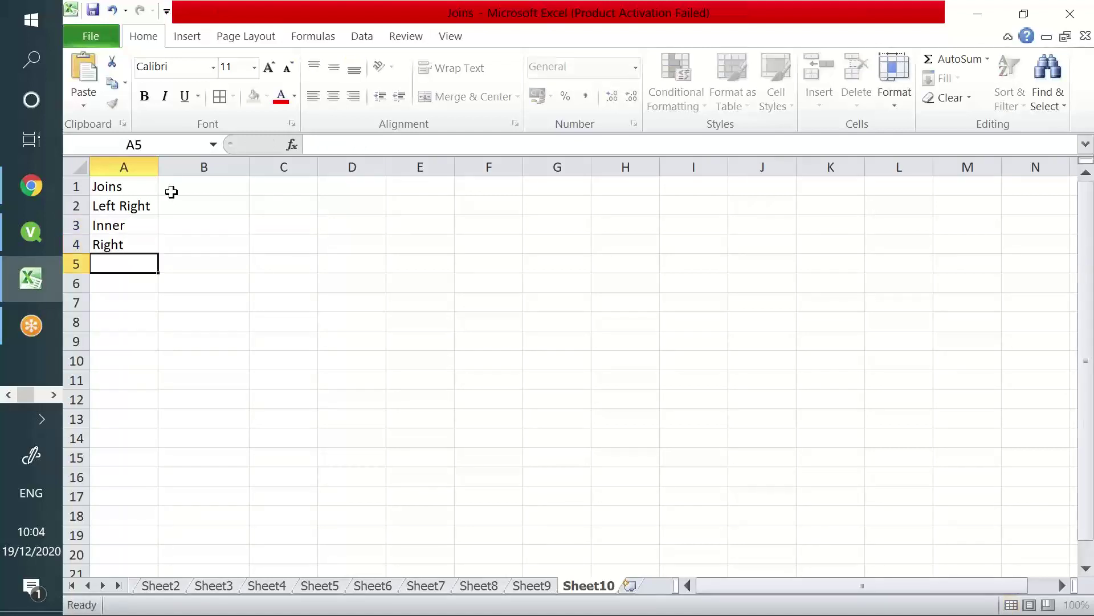
pyautogui.write('Out')
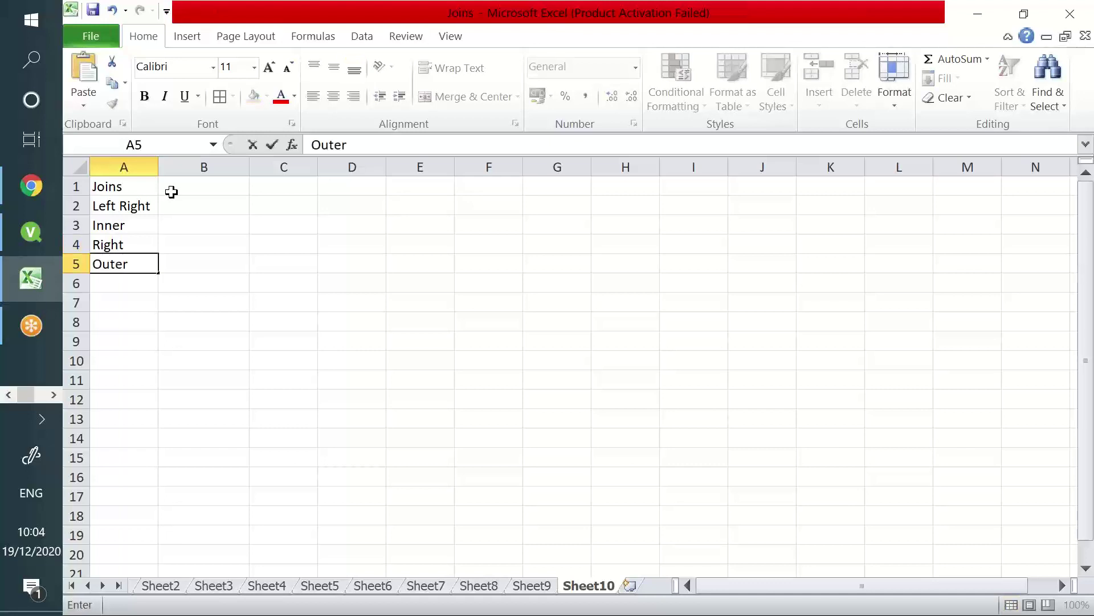
pyautogui.write('er')
# - Remove the word Right from cell A2 so that it contains only Left
pyautogui.click(135, 192)
pyautogui.click(137, 207)
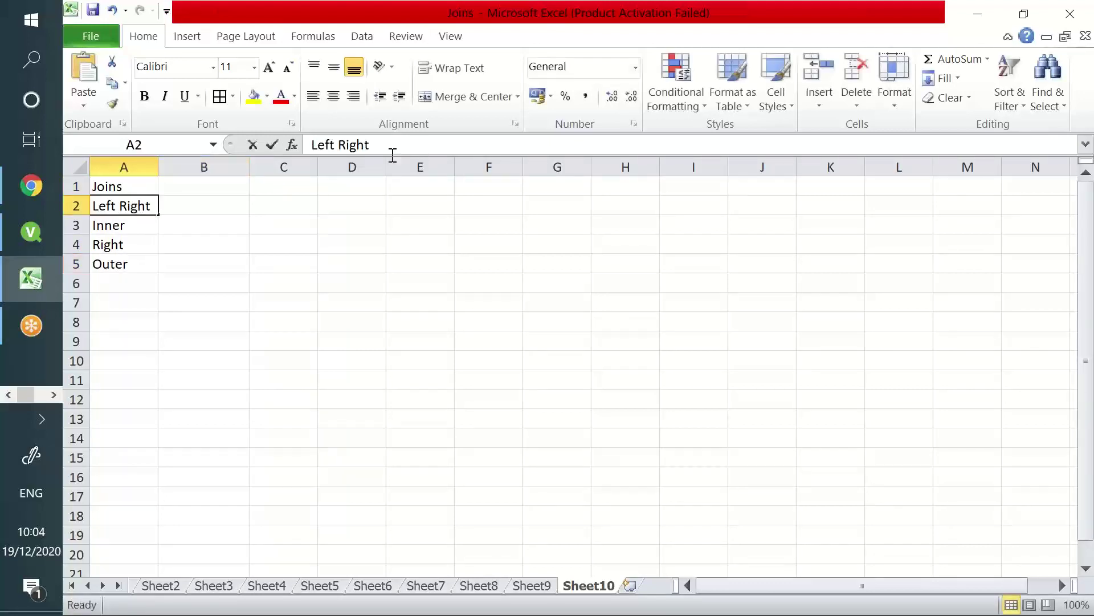
pyautogui.moveTo(370, 146); pyautogui.dragTo(335, 147)
pyautogui.press('BackSpace')
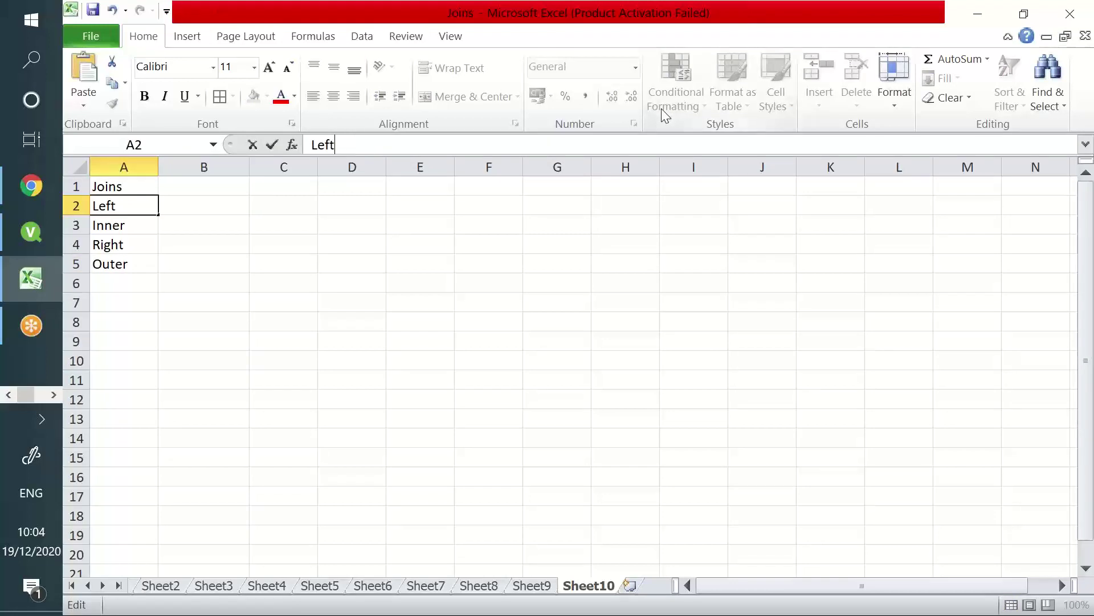
pyautogui.click(569, 286)
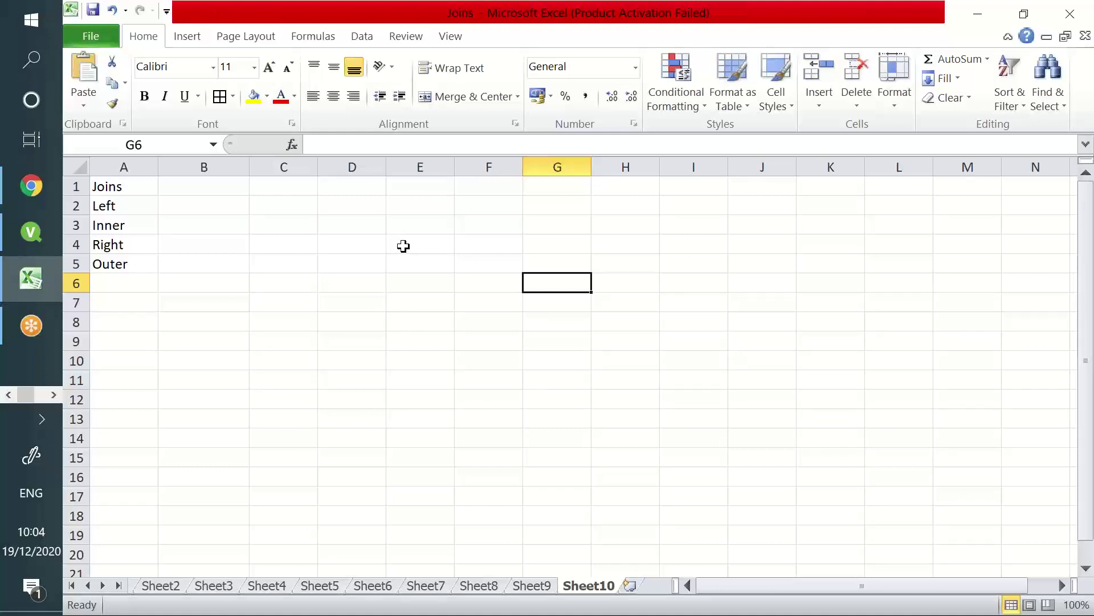
# - Extend the heading in cell A1 to read "Joins(Is purely based on Field values)"
pyautogui.click(227, 262)
pyautogui.click(136, 194)
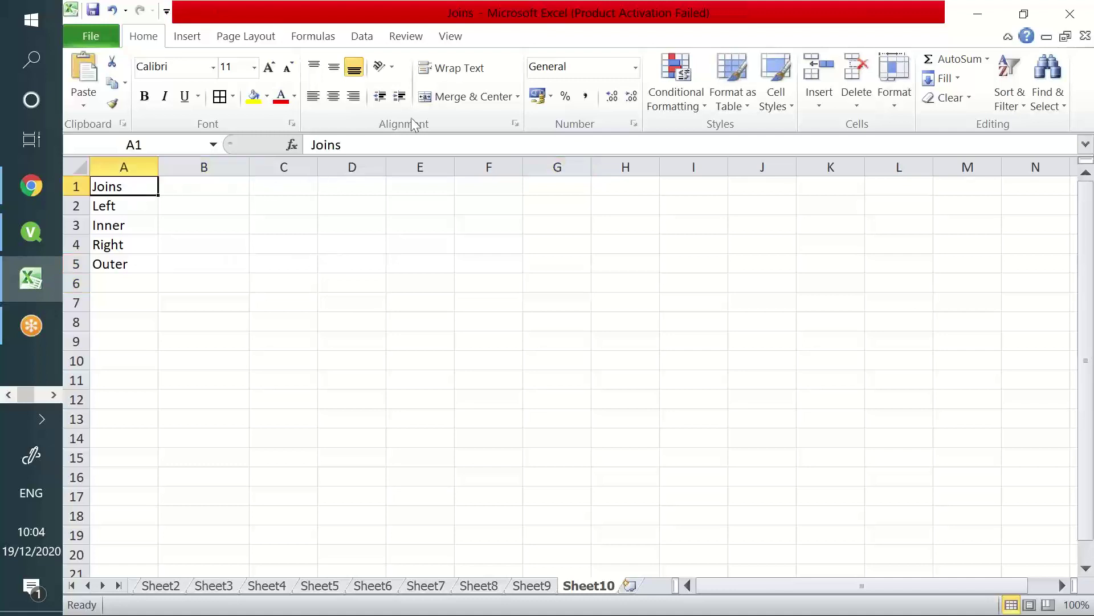
pyautogui.click(403, 145)
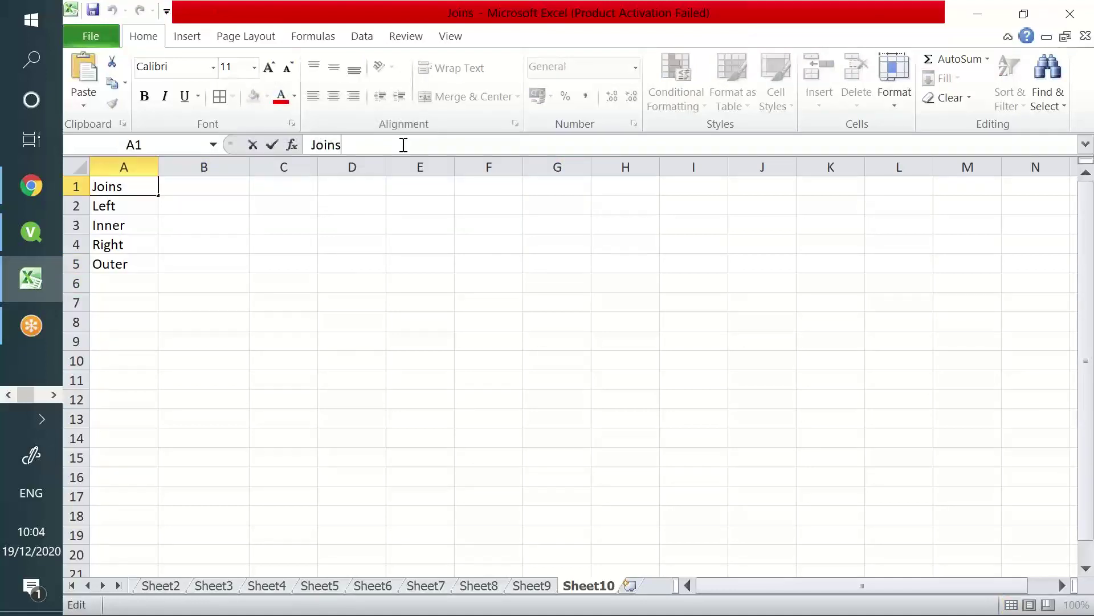
pyautogui.write('(Is ourel')
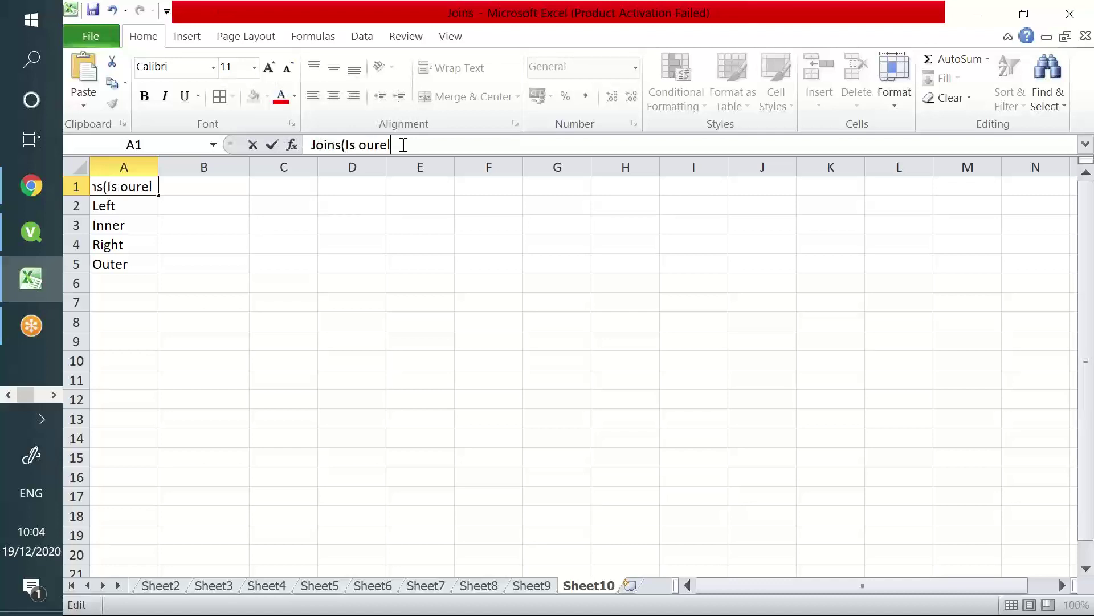
pyautogui.press('BackSpace')
pyautogui.press('BackSpace')
pyautogui.press('BackSpace')
pyautogui.write('rely')
pyautogui.write(' v')
pyautogui.press('BackSpace')
pyautogui.write('base don')
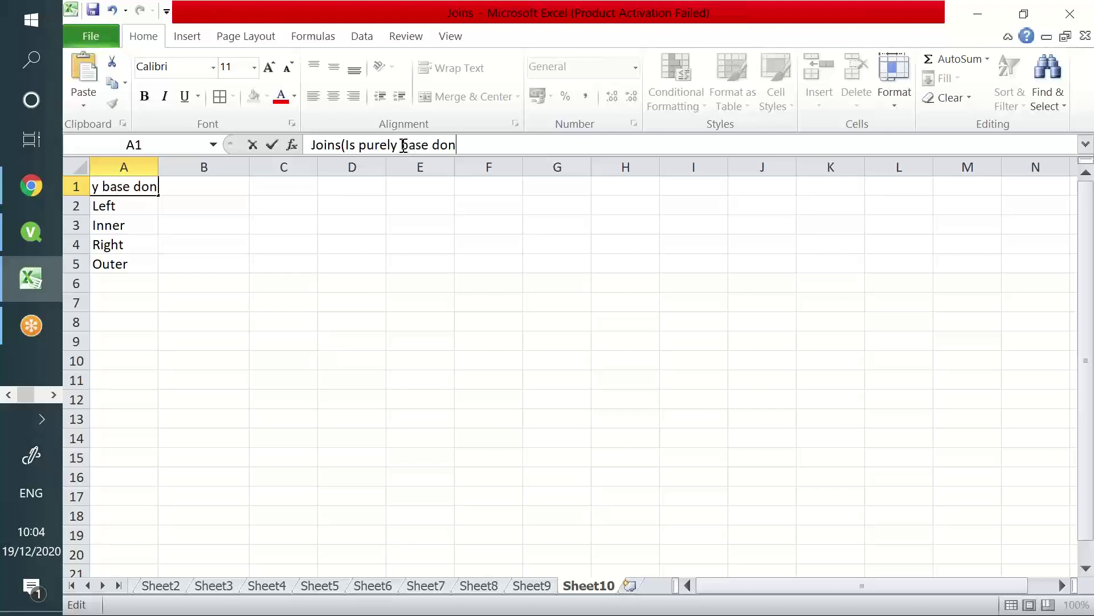
pyautogui.press('BackSpace')
pyautogui.press('BackSpace')
pyautogui.press('BackSpace')
pyautogui.press('BackSpace')
pyautogui.write('d')
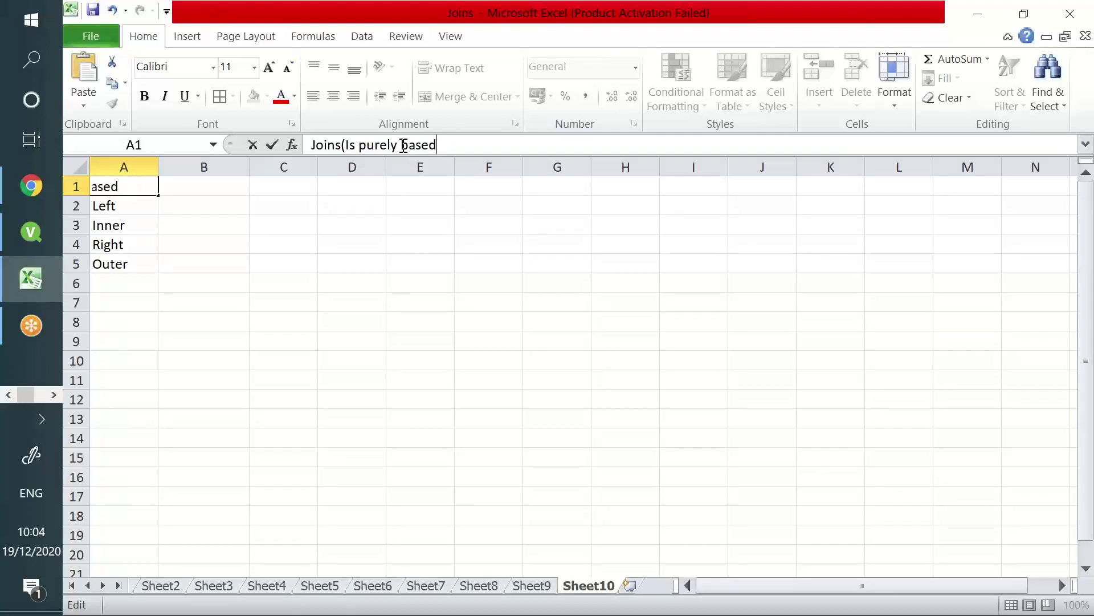
pyautogui.write(' on Field val')
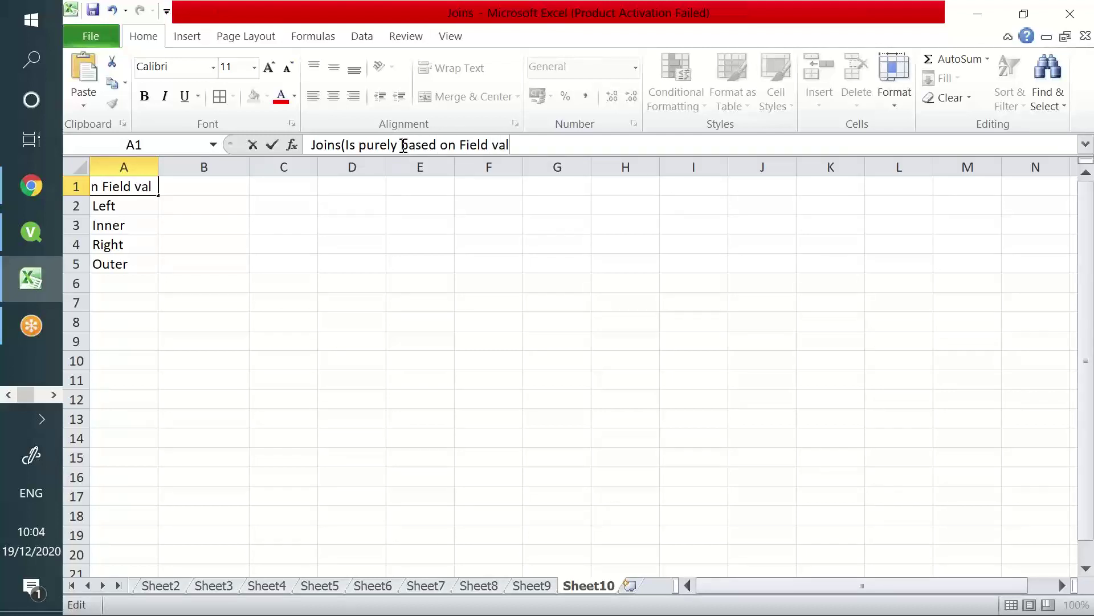
pyautogui.write('ues)')
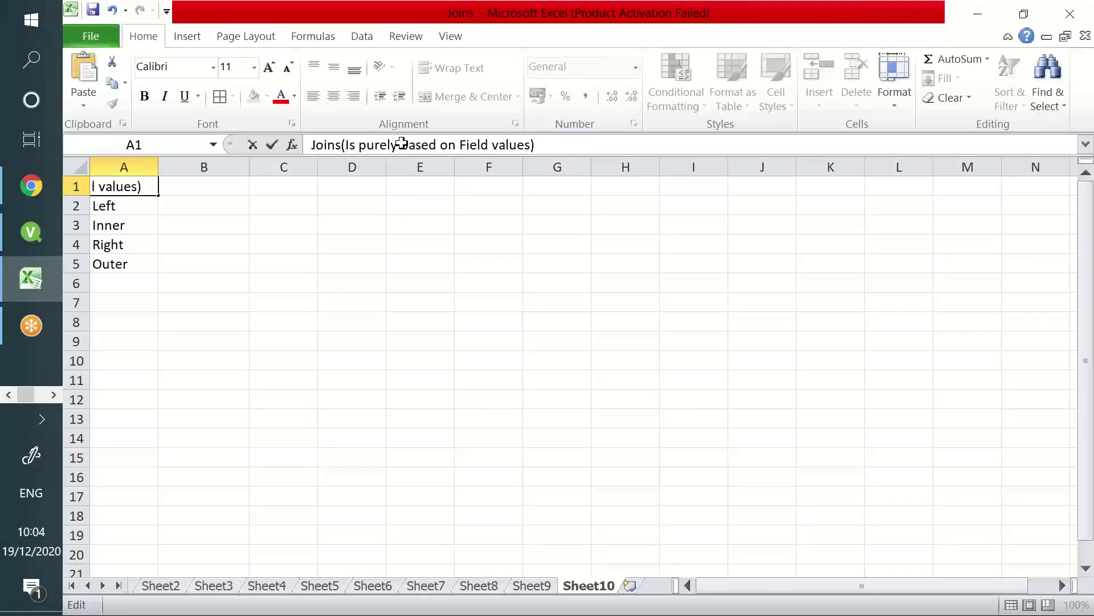
pyautogui.click(411, 259)
# - Enter the first sample table's headers Product ID, Name and Sales in cells D7 to F7
pyautogui.click(353, 262)
pyautogui.click(345, 303)
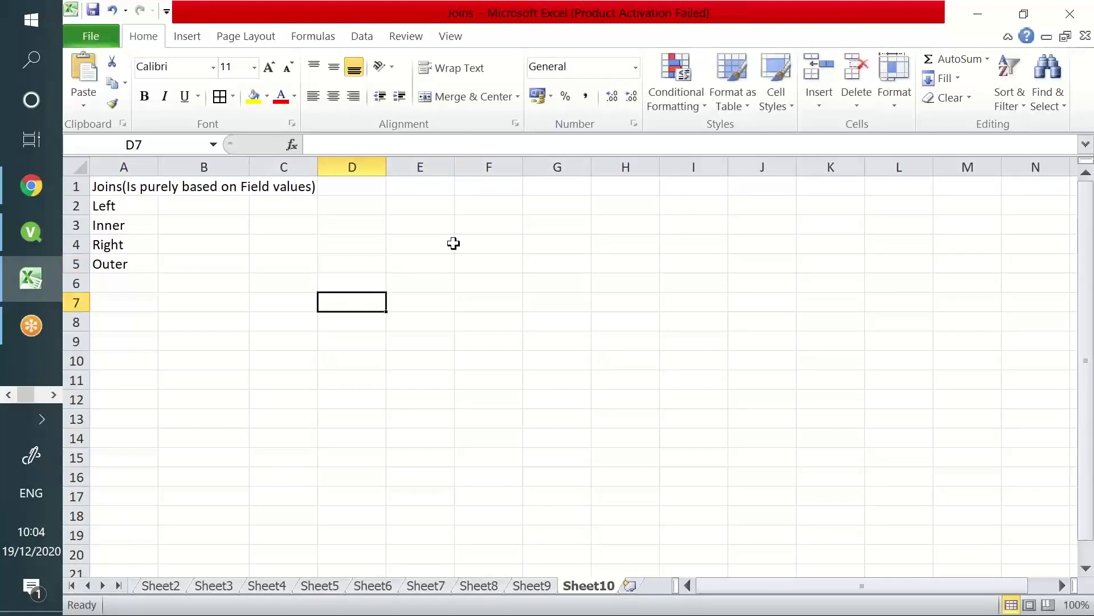
pyautogui.write('Product ')
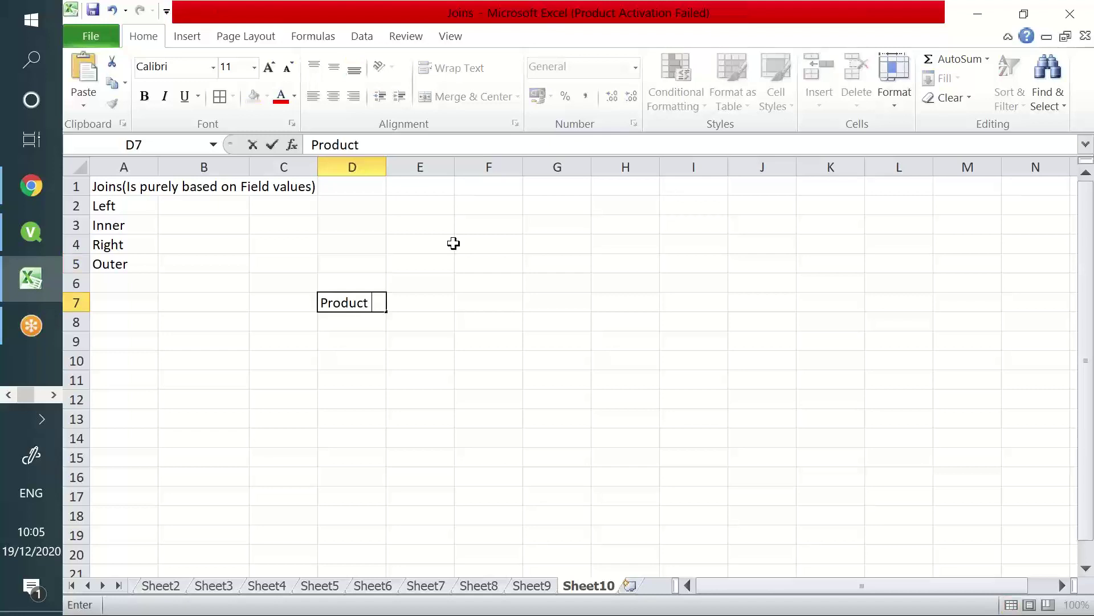
pyautogui.write('ID')
pyautogui.press('Tab')
pyautogui.write('Na')
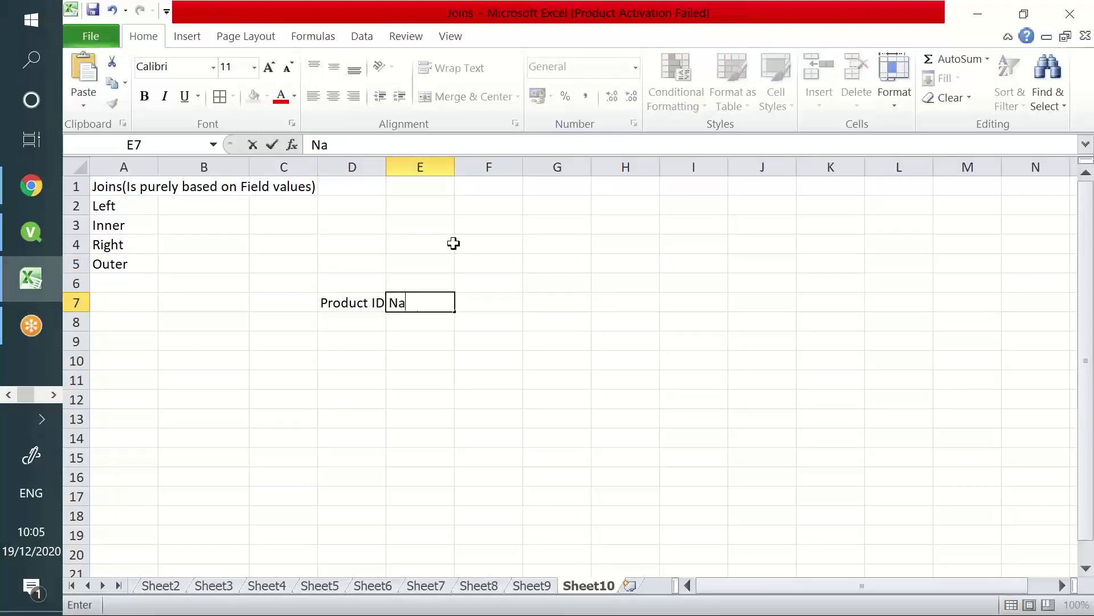
pyautogui.write('mr')
pyautogui.press('Tab')
pyautogui.press('Left')
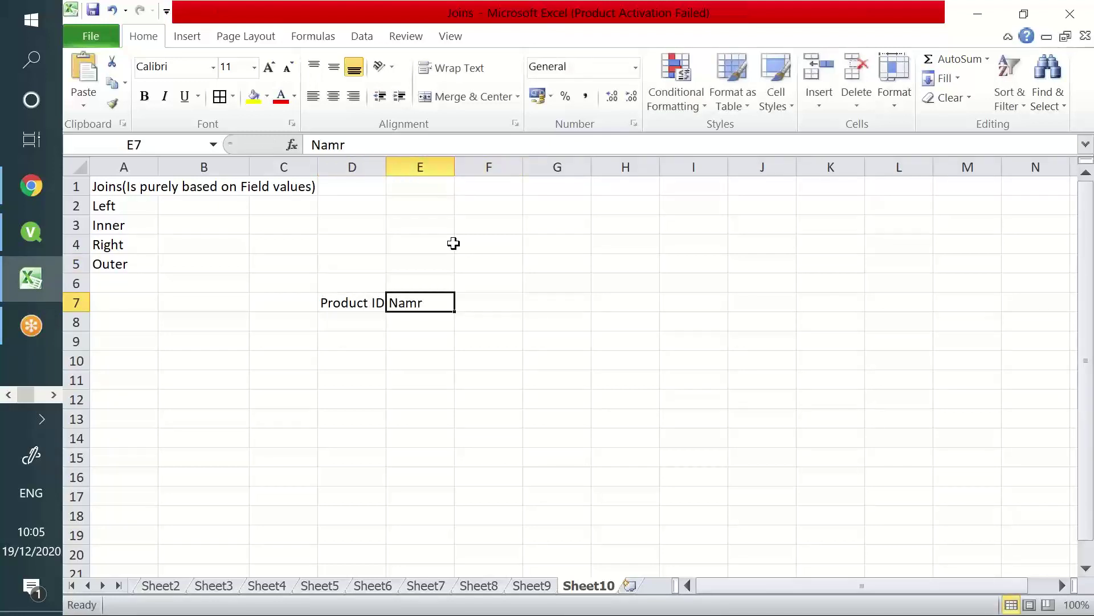
pyautogui.write('Name')
pyautogui.press('Tab')
pyautogui.write('Sales')
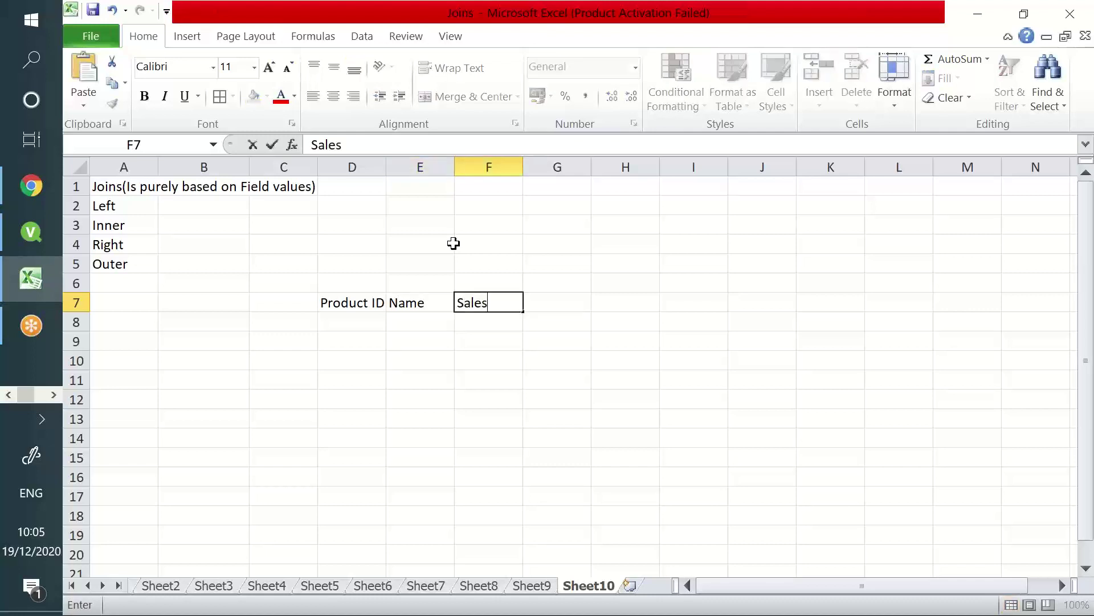
# - Enter the second sample table's headers Product ID, Location and Owner in cells I7 to K7
pyautogui.press('Tab')
pyautogui.press('Tab')
pyautogui.press('Tab')
pyautogui.write('Product ID')
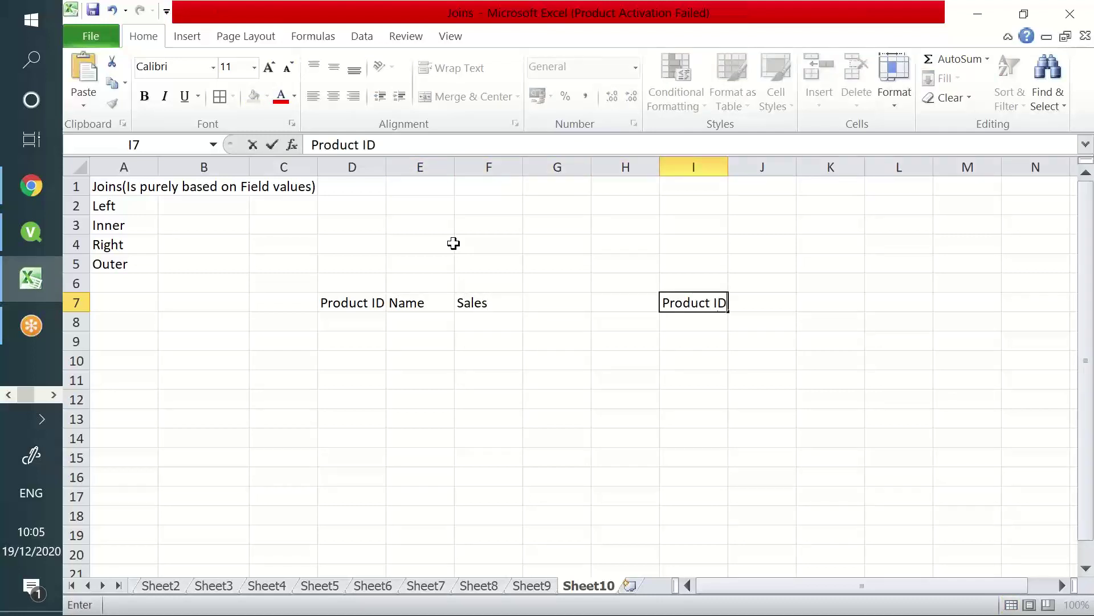
pyautogui.press('Tab')
pyautogui.write('Location')
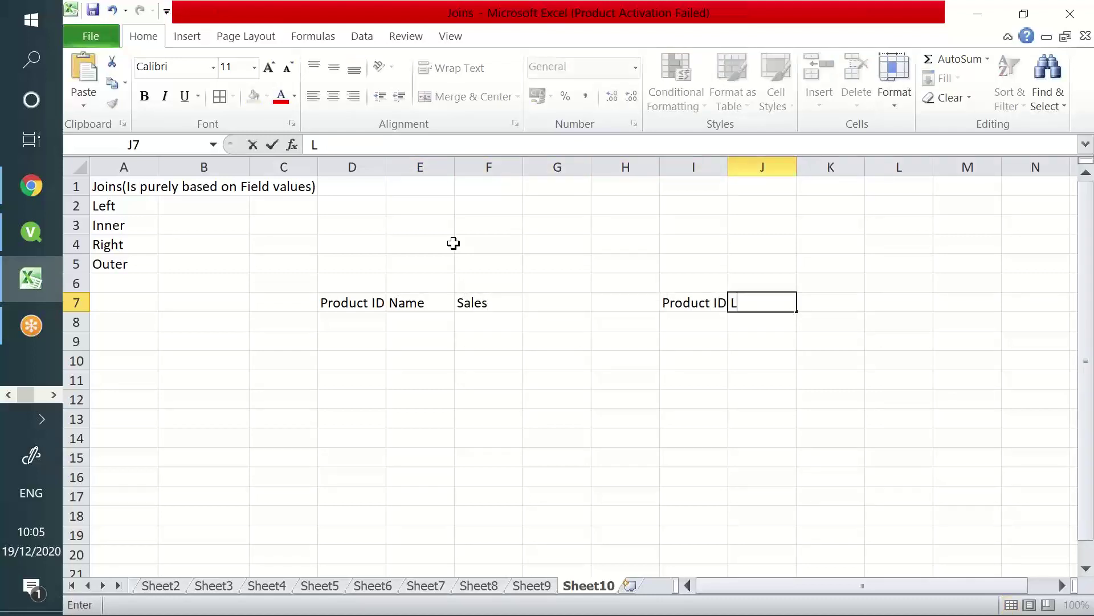
pyautogui.press('Tab')
pyautogui.write('OW')
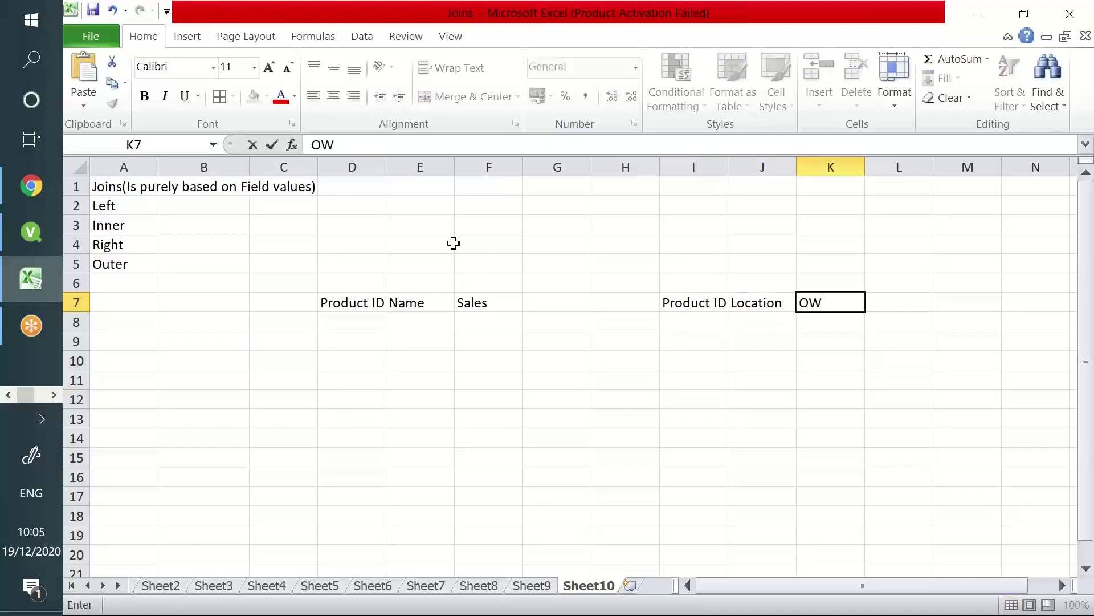
pyautogui.write('ner')
pyautogui.press('Return')
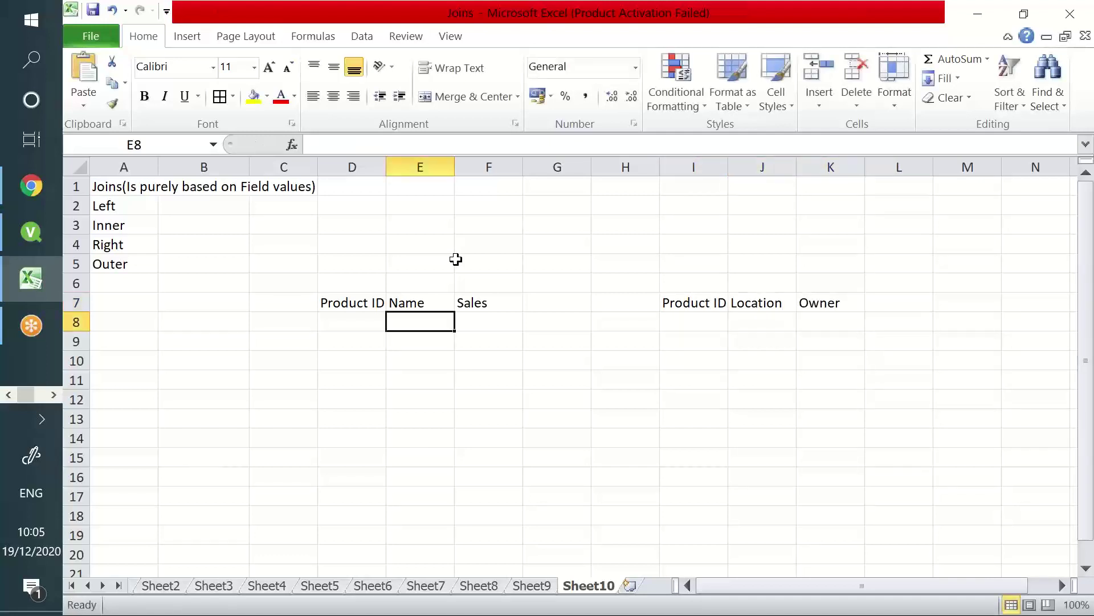
# - Examine the ranges of the two sample tables and compare their shared Product ID columns
pyautogui.moveTo(346, 305); pyautogui.dragTo(492, 414)
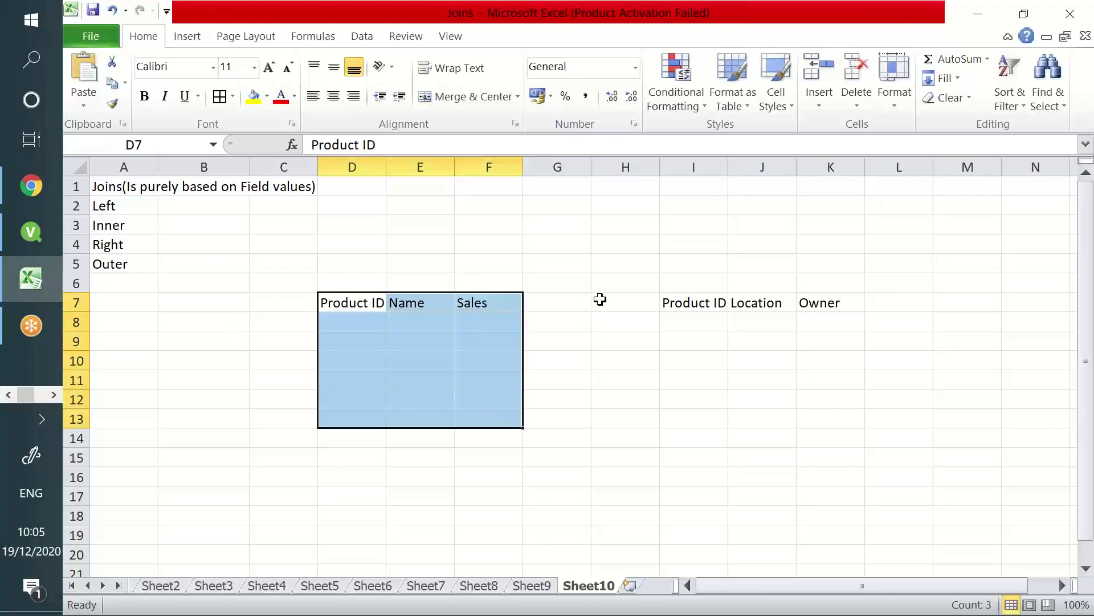
pyautogui.moveTo(667, 302); pyautogui.dragTo(824, 426)
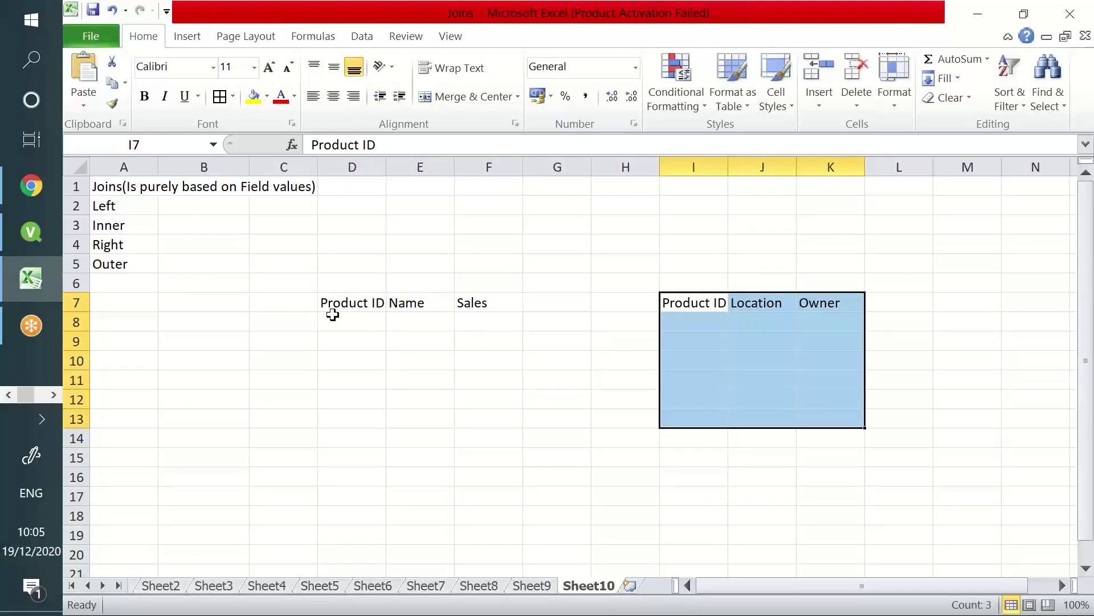
pyautogui.moveTo(336, 305); pyautogui.dragTo(497, 459)
pyautogui.moveTo(668, 321); pyautogui.dragTo(700, 410)
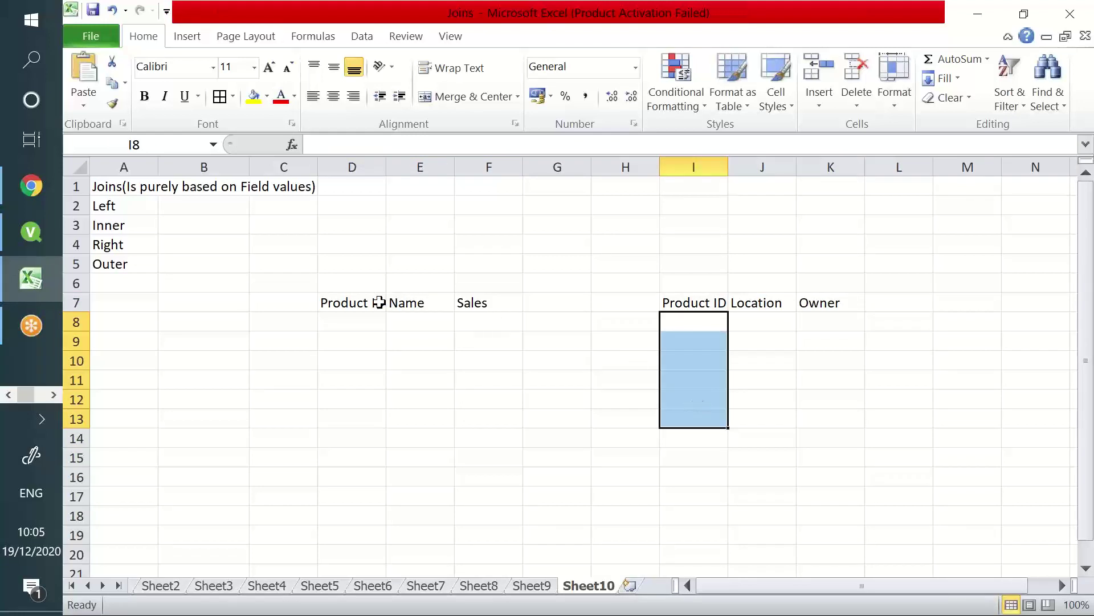
pyautogui.moveTo(378, 304); pyautogui.dragTo(517, 444)
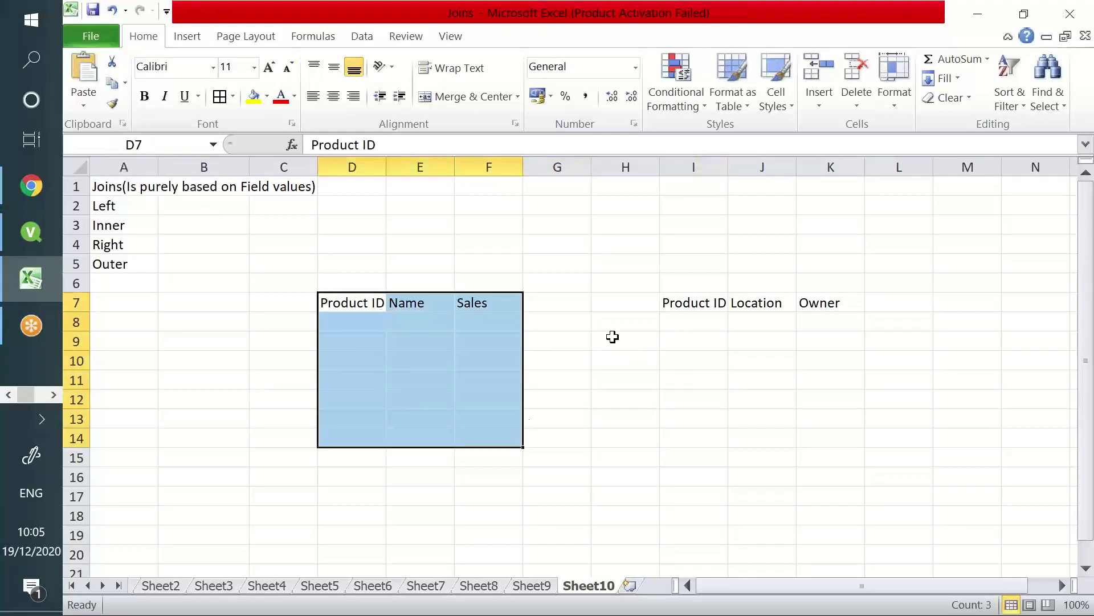
pyautogui.click(672, 305)
pyautogui.moveTo(674, 314); pyautogui.dragTo(700, 426)
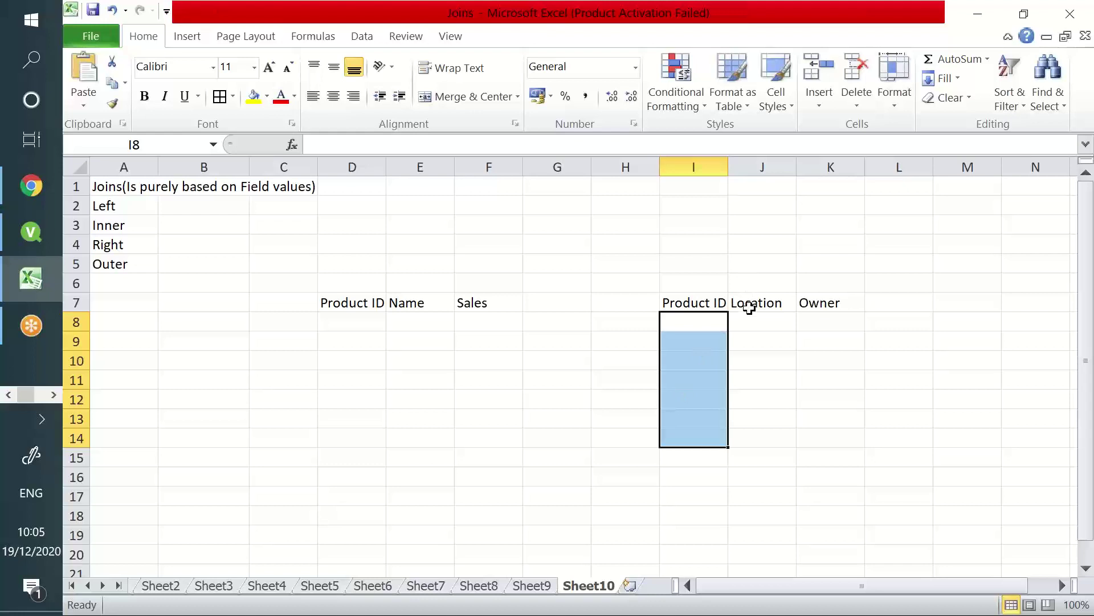
pyautogui.moveTo(746, 305); pyautogui.dragTo(692, 341)
pyautogui.moveTo(535, 311); pyautogui.dragTo(516, 396)
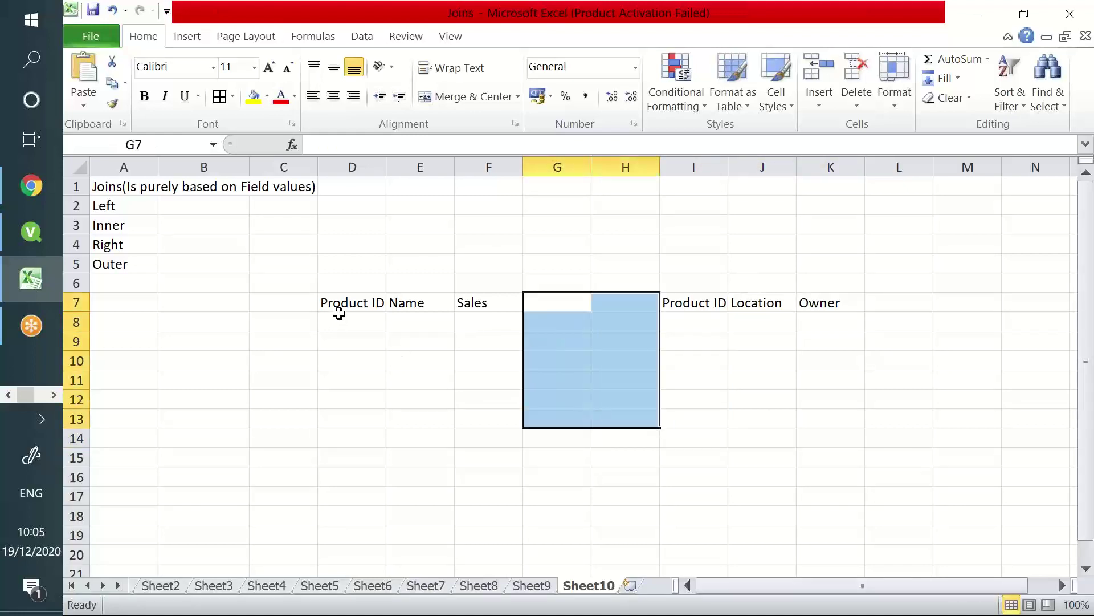
pyautogui.moveTo(338, 315); pyautogui.dragTo(484, 421)
pyautogui.moveTo(692, 322); pyautogui.dragTo(716, 447)
pyautogui.moveTo(369, 330); pyautogui.dragTo(376, 409)
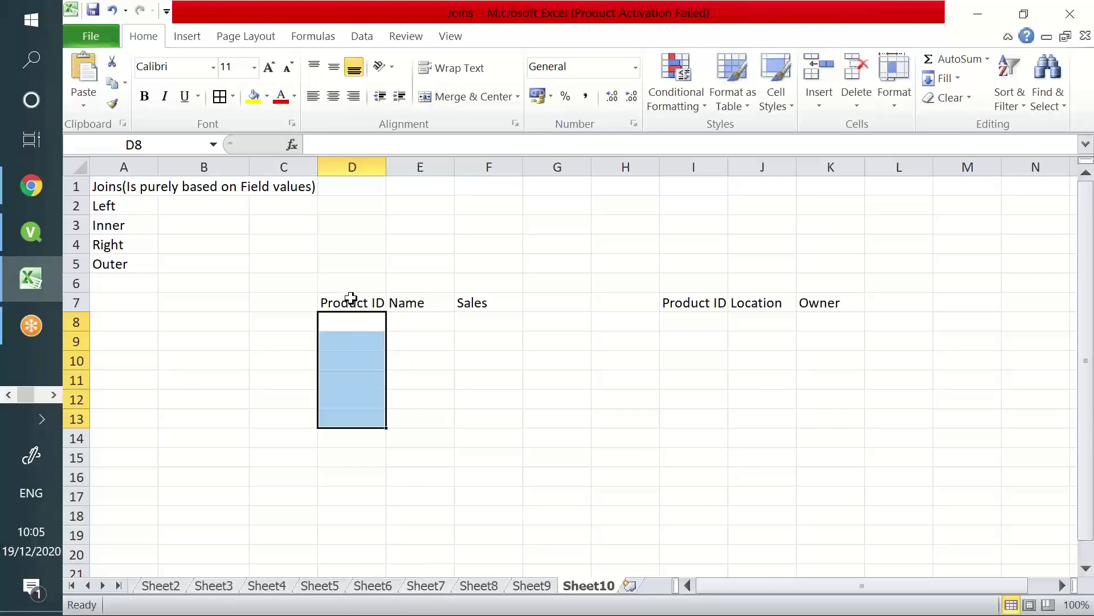
pyautogui.moveTo(349, 300); pyautogui.dragTo(491, 419)
pyautogui.moveTo(679, 299); pyautogui.dragTo(874, 441)
# - Fill the first table's Product ID column with 1, 2, 3 and 4 in cells D8 to D11
pyautogui.click(349, 323)
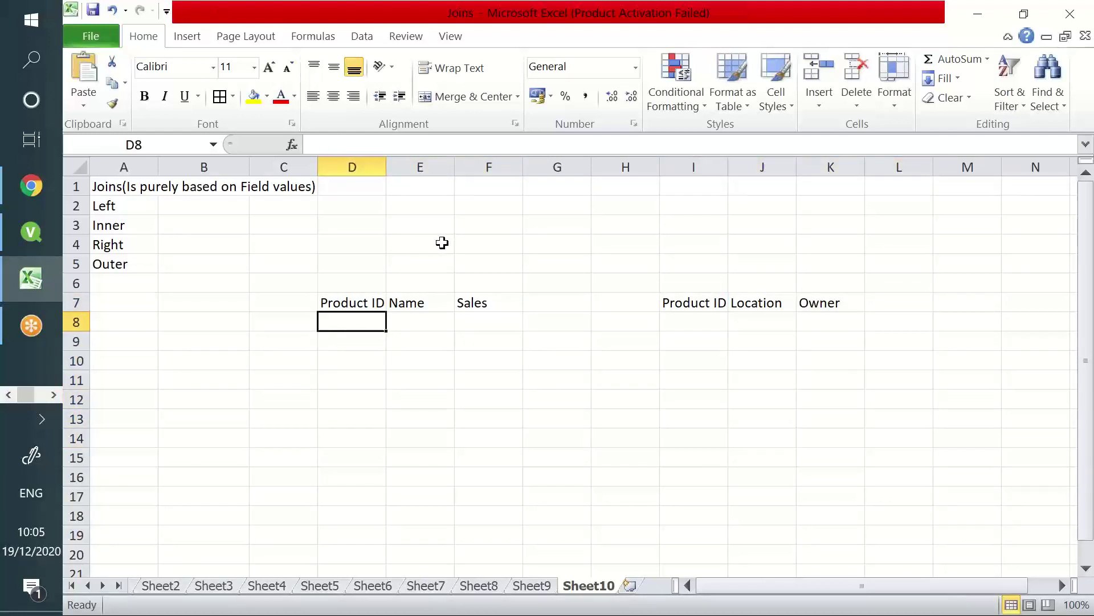
pyautogui.write('1')
pyautogui.press('Return')
pyautogui.write('2')
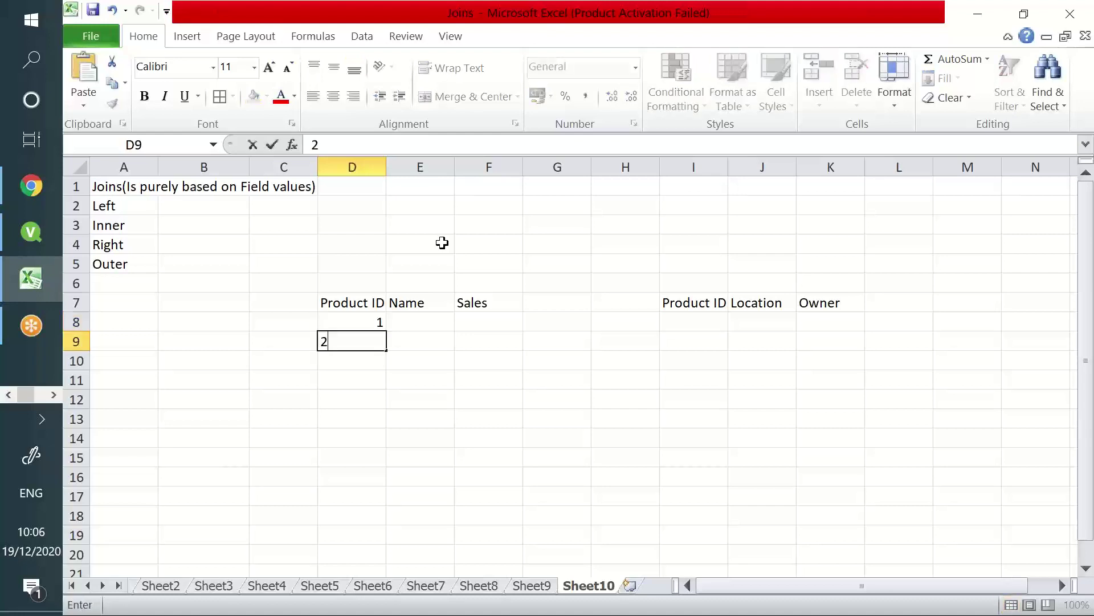
pyautogui.press('Return')
pyautogui.write('3')
pyautogui.press('Return')
pyautogui.write('4')
pyautogui.press('Return')
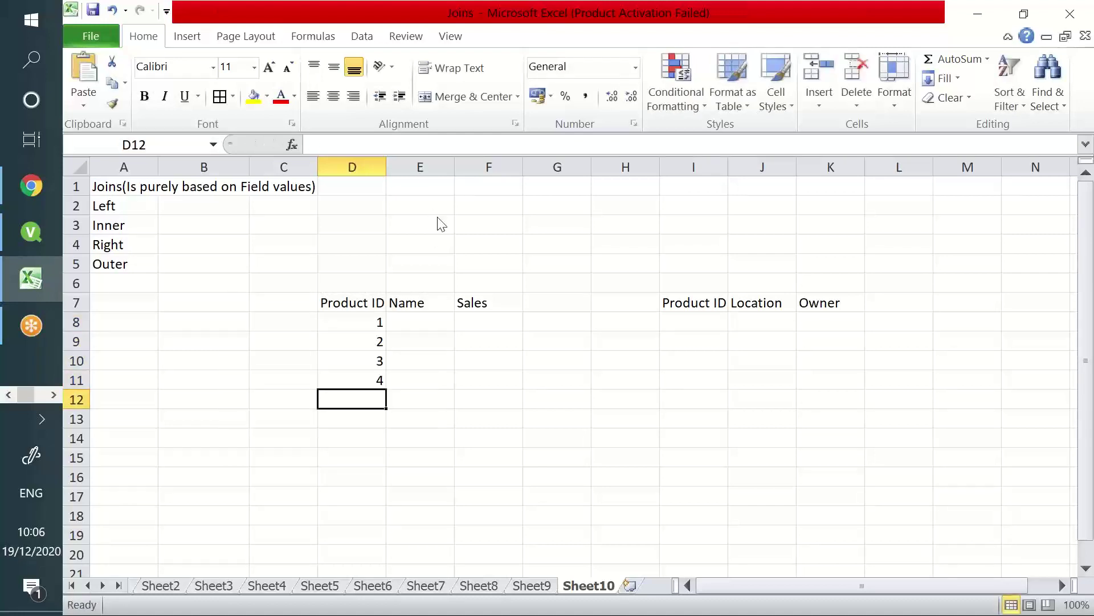
# - Fill the first table's Name column with Pencil, Book, Pencil and Marker in cells E8 to E11
pyautogui.click(434, 322)
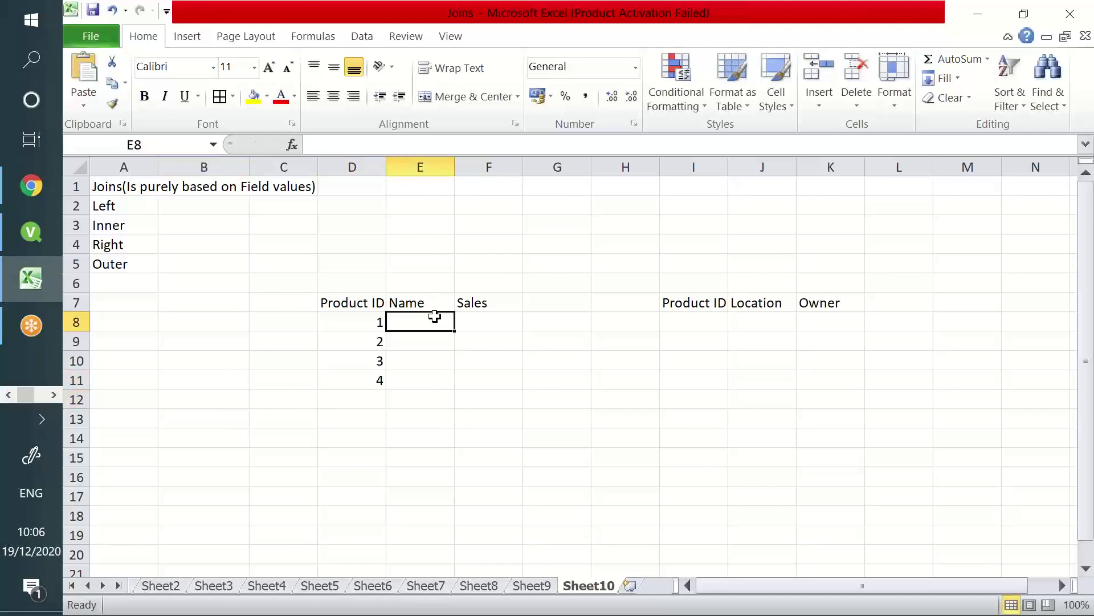
pyautogui.write('Pencil')
pyautogui.press('Return')
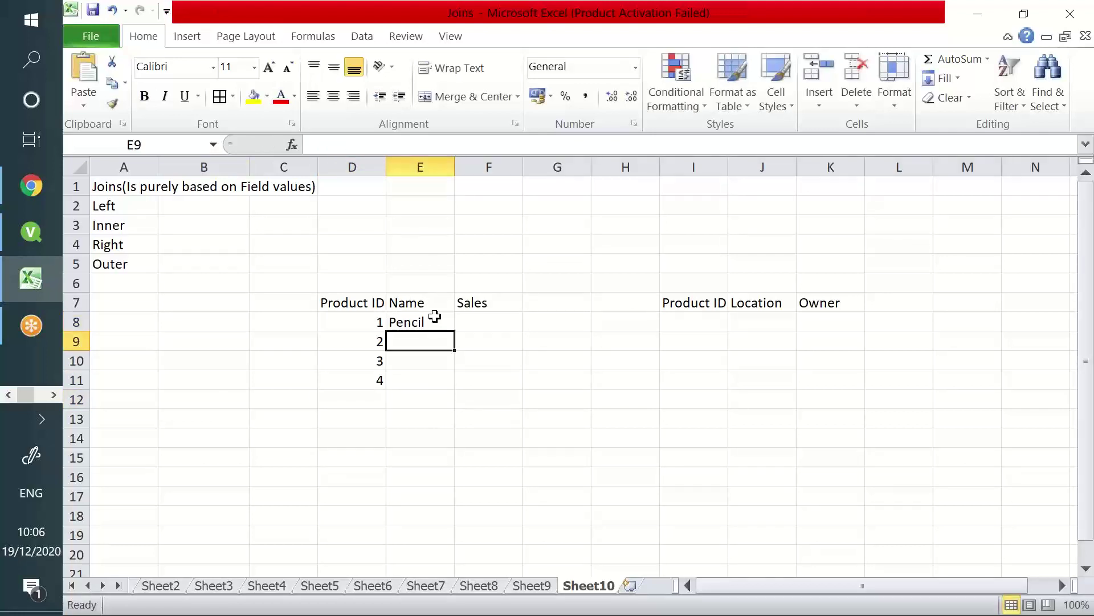
pyautogui.write('Book')
pyautogui.press('Return')
pyautogui.write('Pencil')
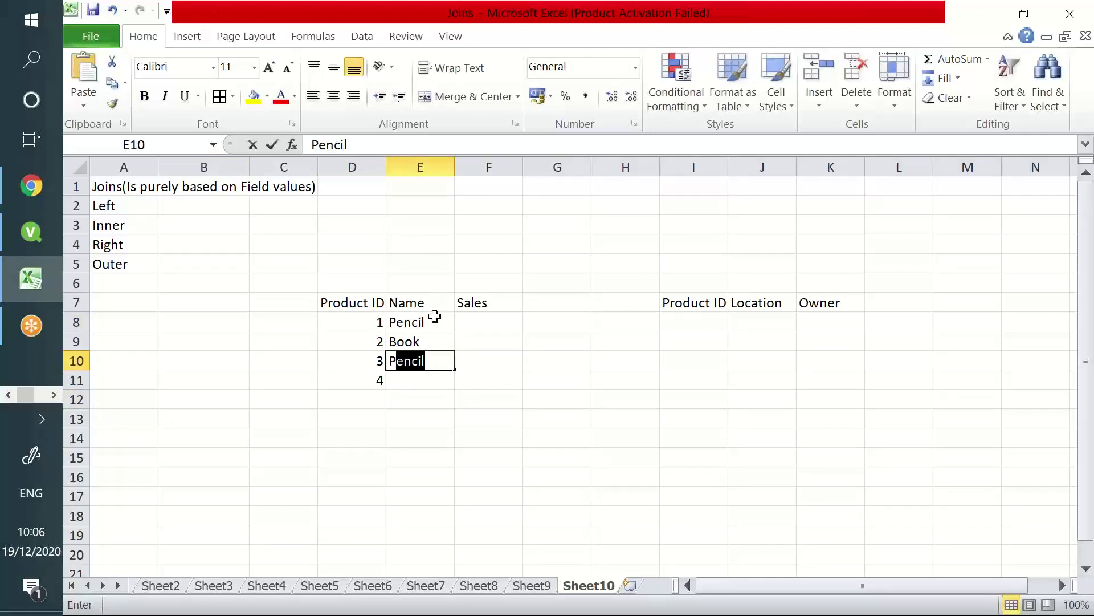
pyautogui.press('Return')
pyautogui.write('Marker')
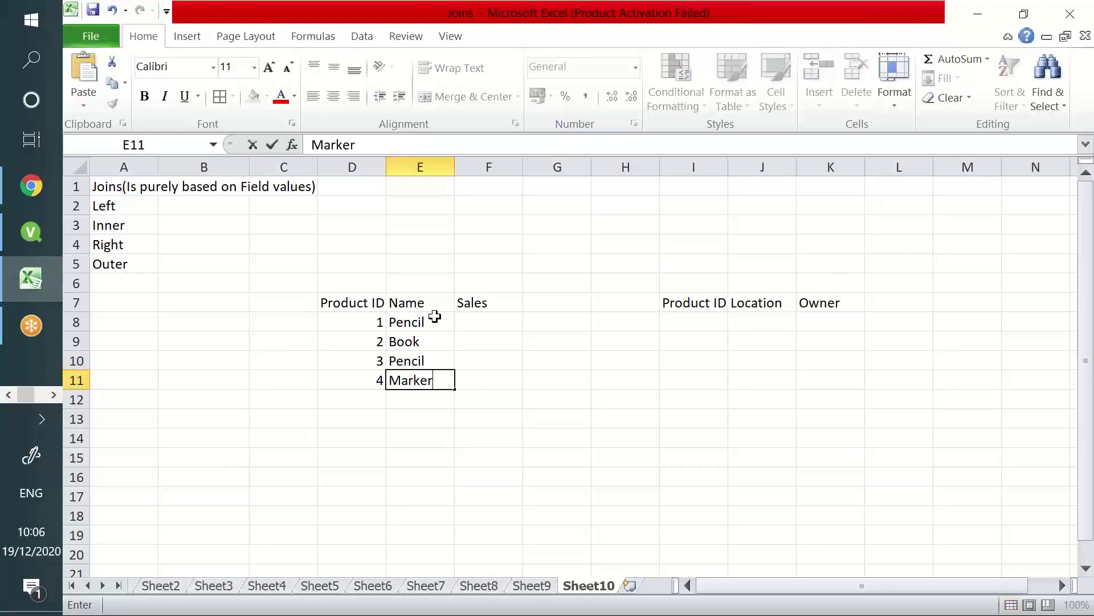
pyautogui.press('Return')
# - Change the name for Product ID 3 in cell E10 to Pen
pyautogui.click(443, 361)
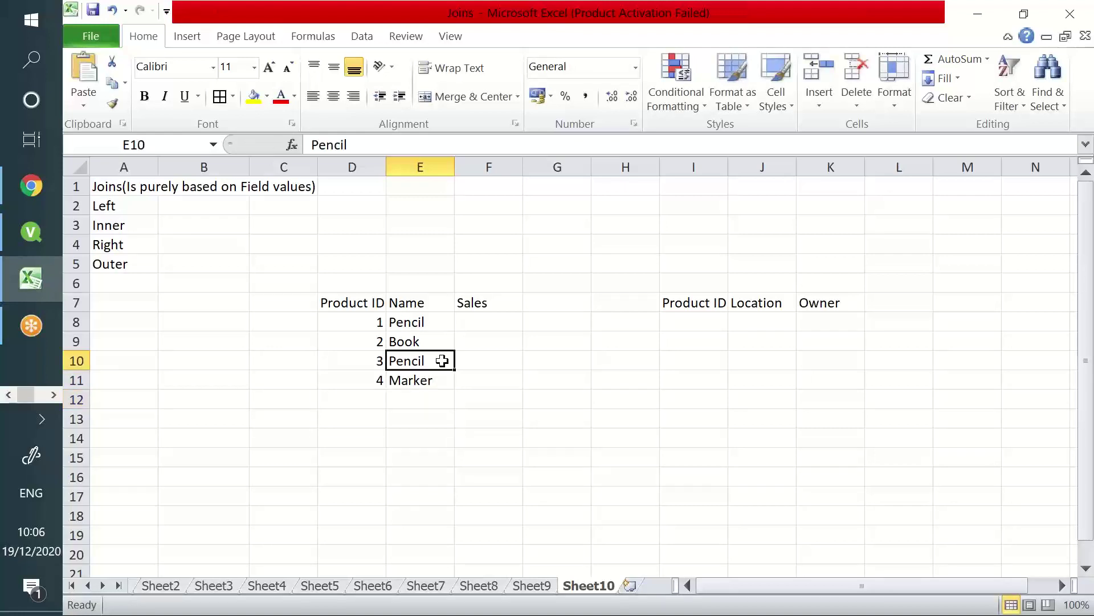
pyautogui.write('Pe')
pyautogui.press('Return')
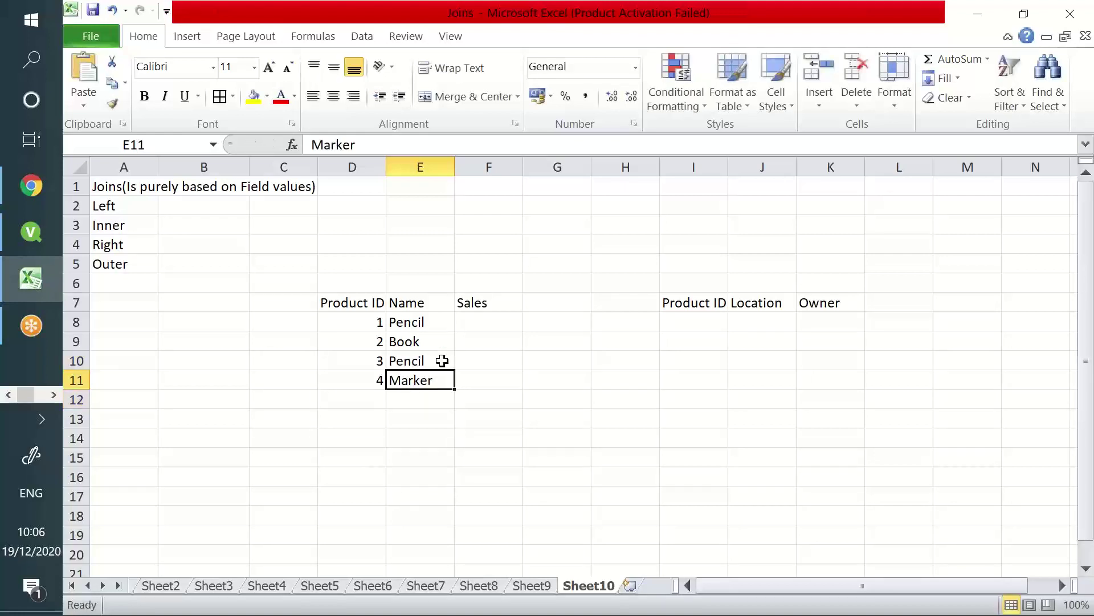
pyautogui.click(442, 361)
pyautogui.write('Pen')
pyautogui.press('Delete')
pyautogui.press('Tab')
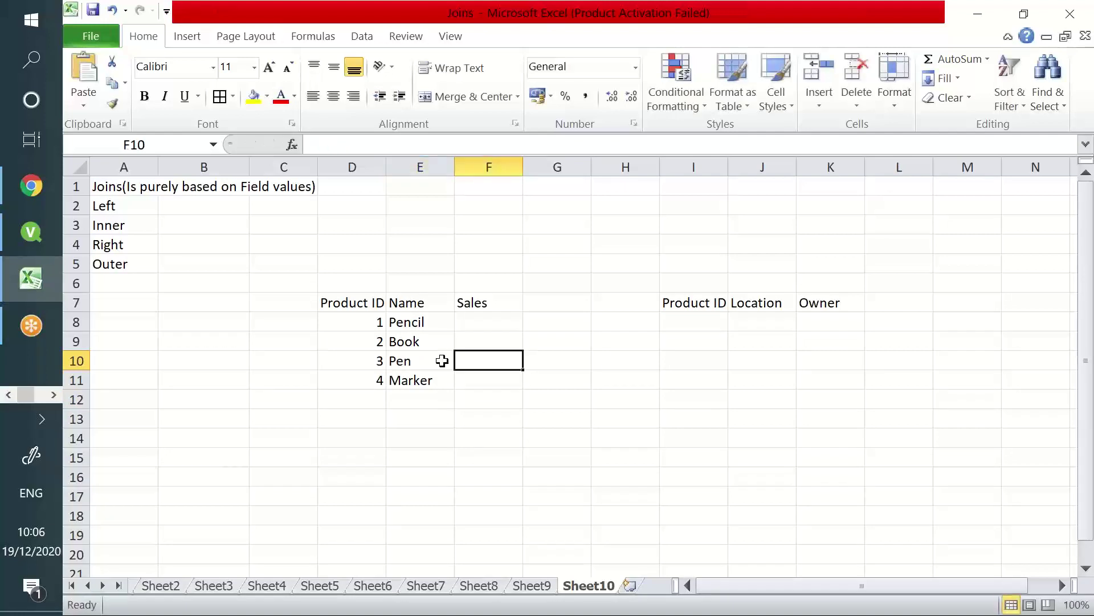
# - Fill the first table's Sales column with 100, 200, 300 and 400 in cells F8 to F11
pyautogui.click(469, 321)
pyautogui.write('100')
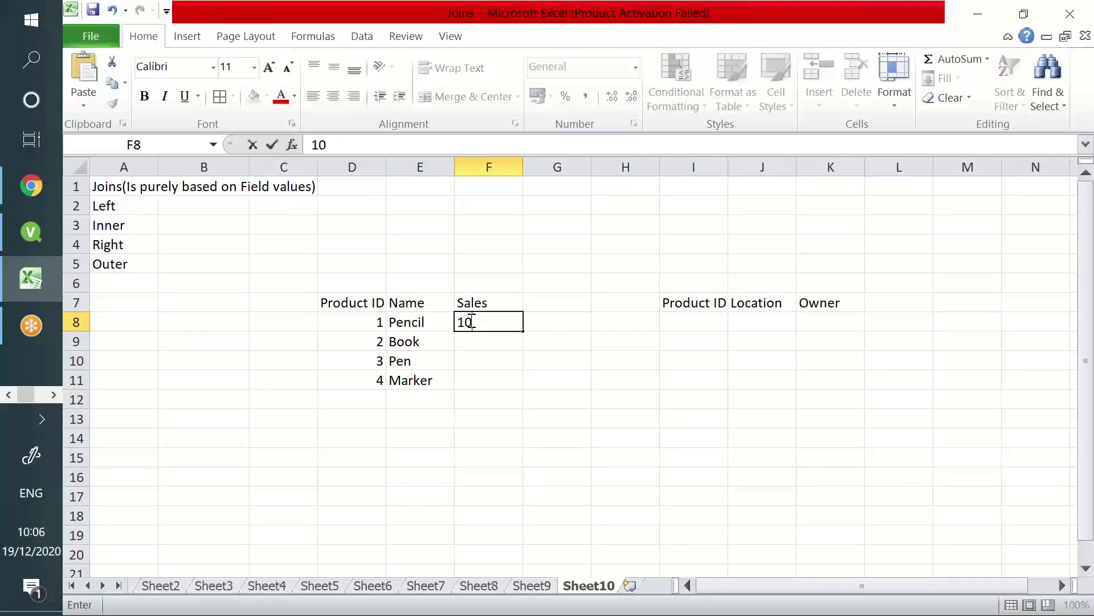
pyautogui.press('Return')
pyautogui.write('200')
pyautogui.press('Return')
pyautogui.write('30')
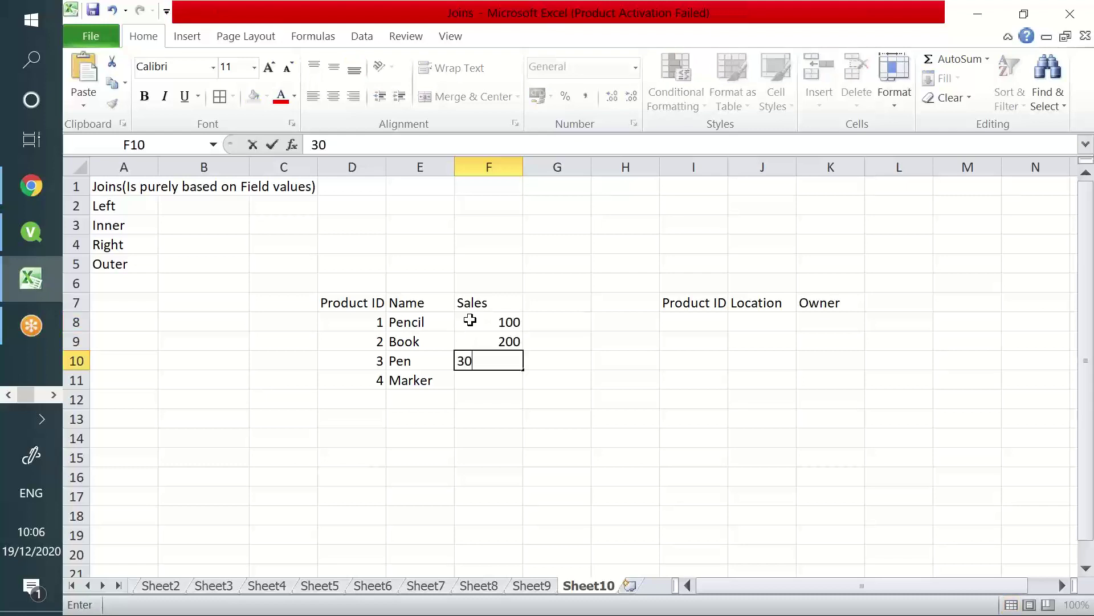
pyautogui.write('0')
pyautogui.press('Return')
pyautogui.write('400')
pyautogui.press('Return')
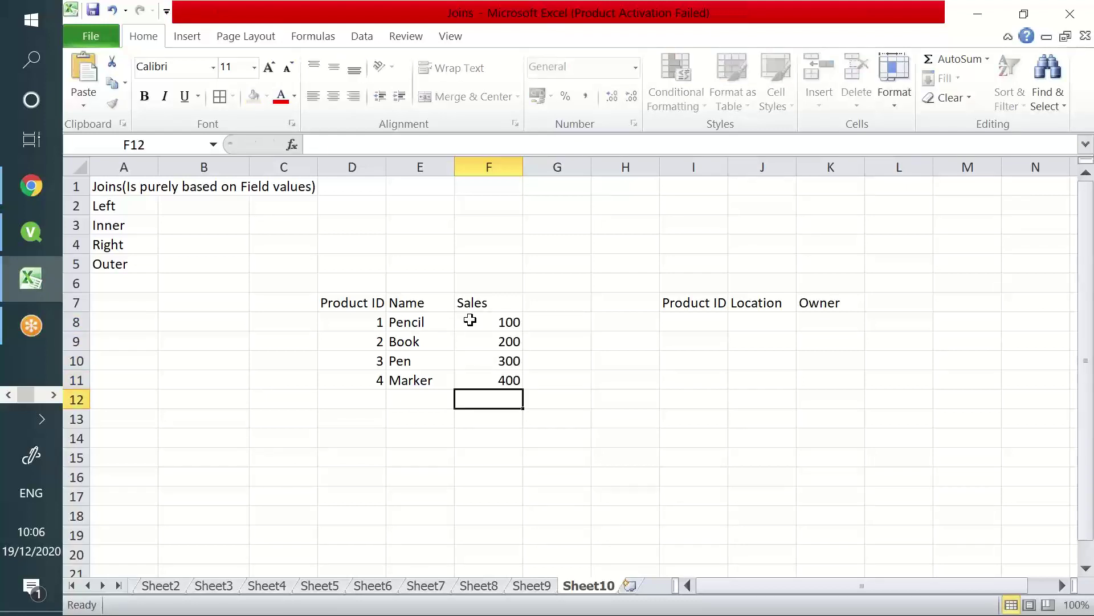
# - Fill the second table's Product ID column with 1, 4, 6 and 7 in cells I8 to I11
pyautogui.click(709, 321)
pyautogui.write('1')
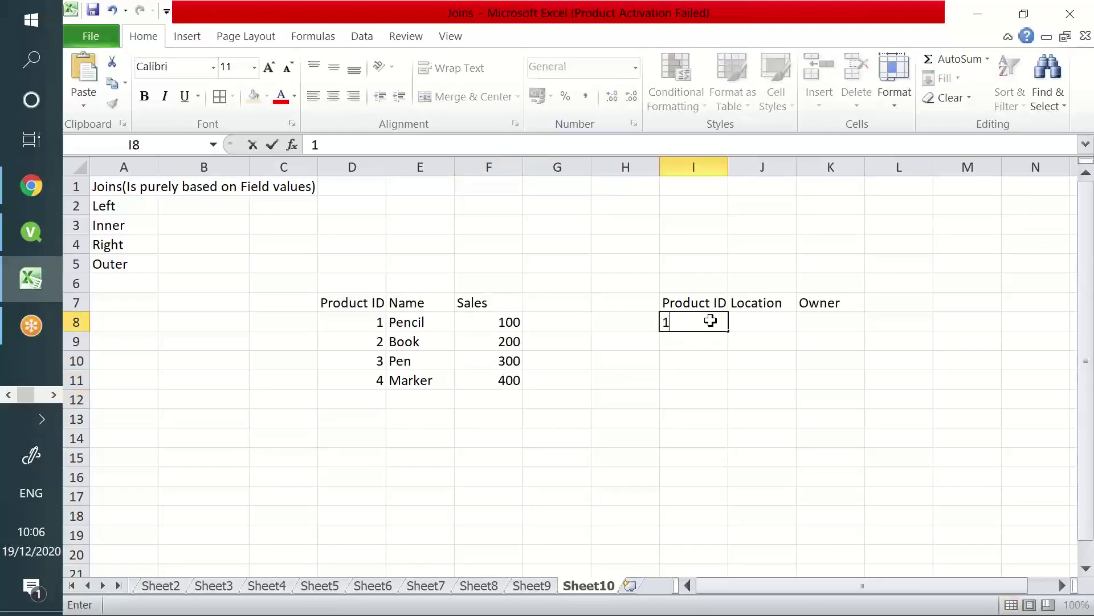
pyautogui.press('Return')
pyautogui.write('4')
pyautogui.press('Return')
pyautogui.write('6')
pyautogui.press('Return')
pyautogui.write('7')
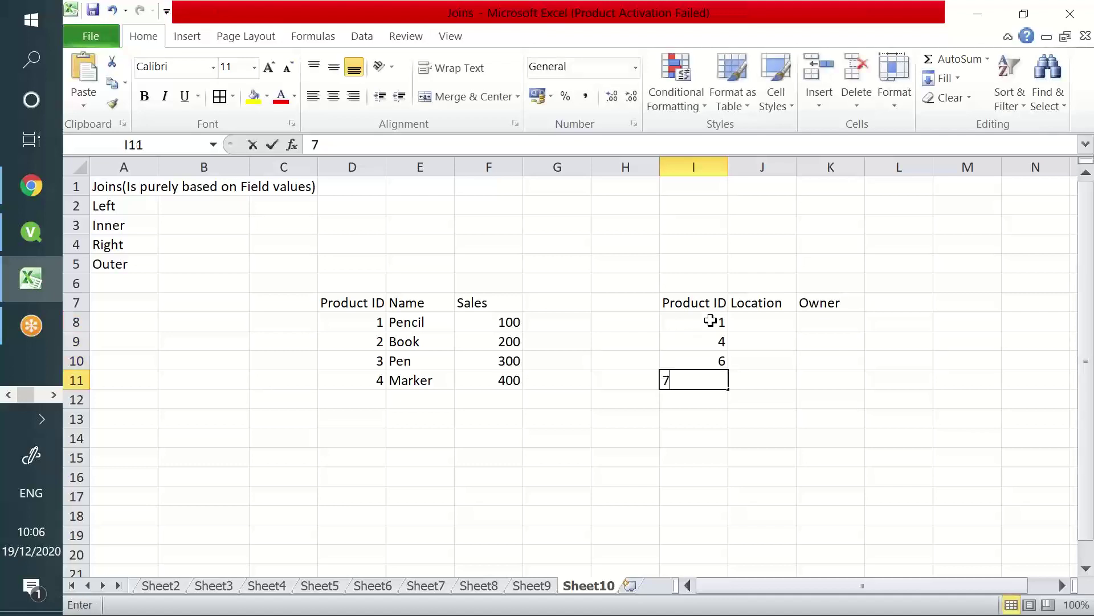
pyautogui.press('Return')
# - Fill the second table's Location column with Hyd, Mum, Chn and Kol in cells J8 to J11
pyautogui.click(747, 317)
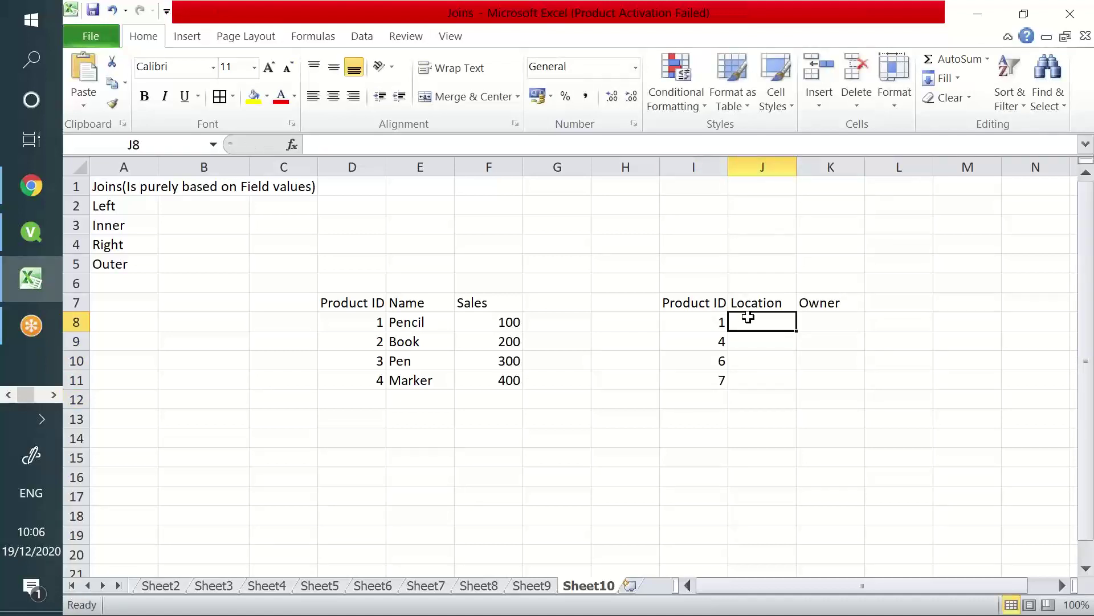
pyautogui.write('Hyd')
pyautogui.press('Return')
pyautogui.write('Mum')
pyautogui.press('Return')
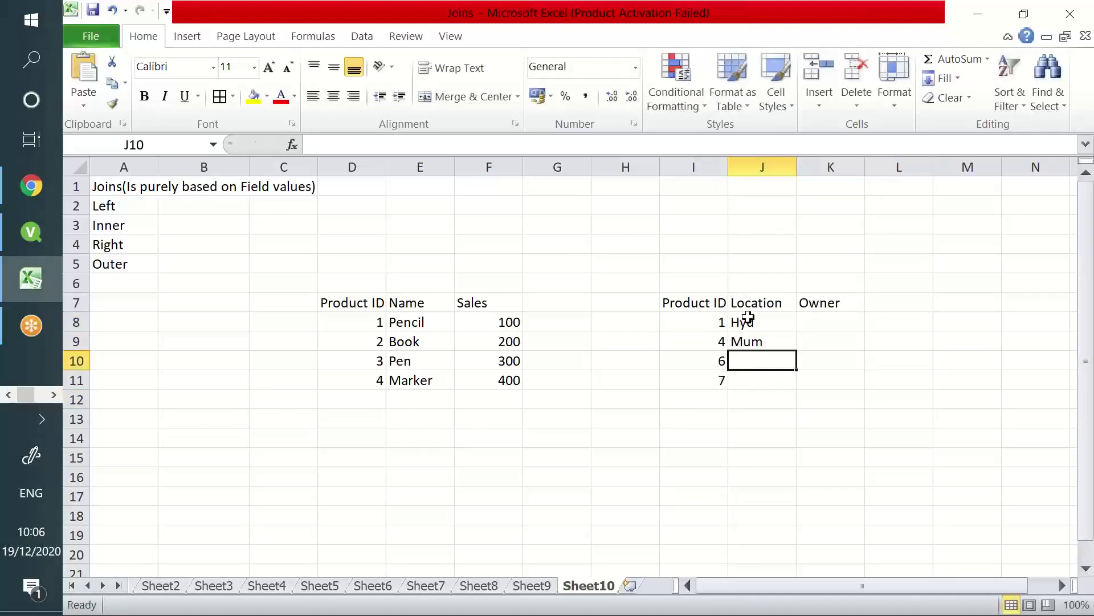
pyautogui.write('Chn')
pyautogui.press('Return')
pyautogui.write('Kol')
pyautogui.press('Tab')
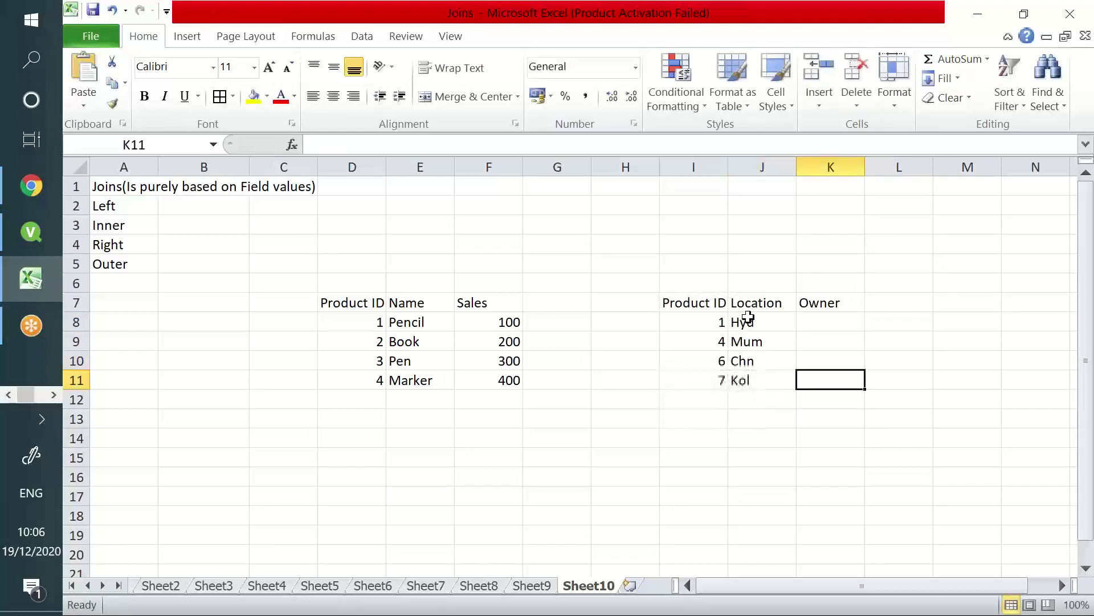
# - Enter an owner's first name for each of the four products in the second table's Owner column, cells K8 to K11
pyautogui.click(818, 322)
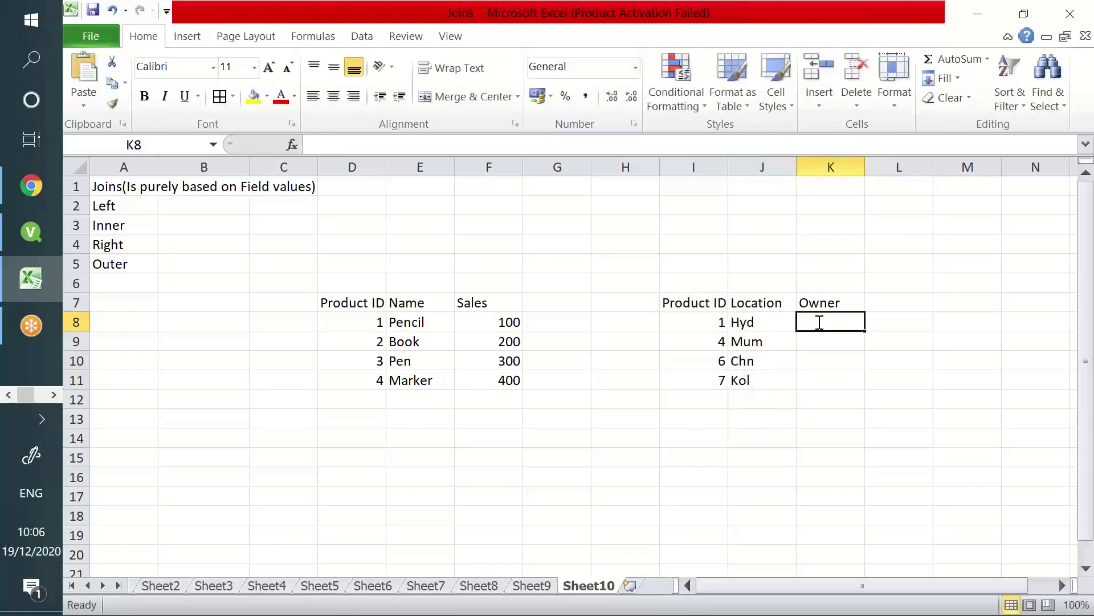
pyautogui.write('Vinod')
pyautogui.press('Return')
pyautogui.write('H')
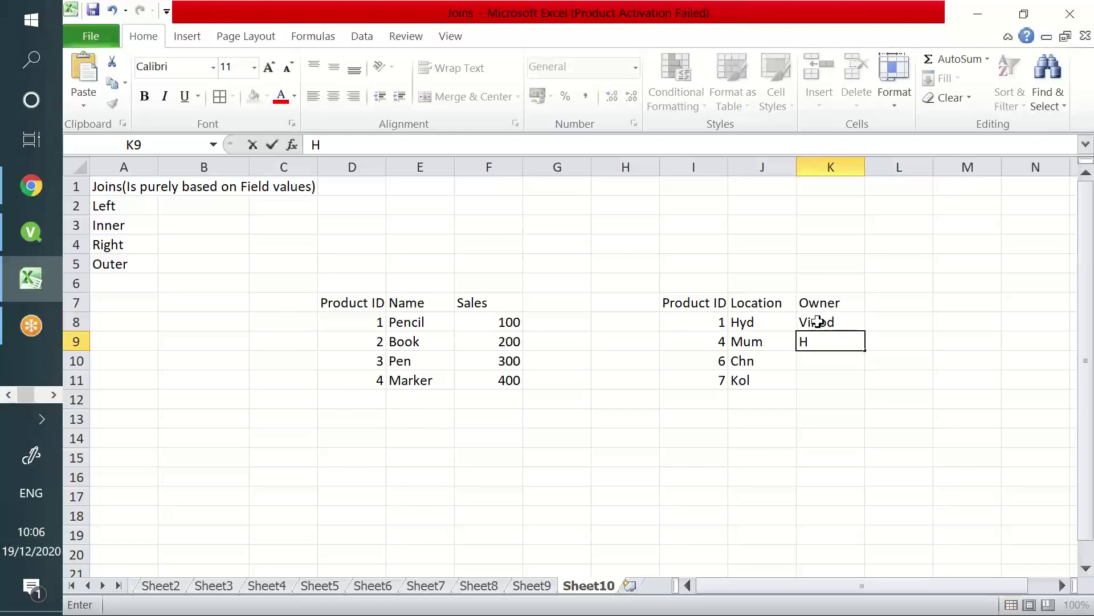
pyautogui.press('capslock')
pyautogui.write('a')
pyautogui.press('capslock')
pyautogui.write('rshini')
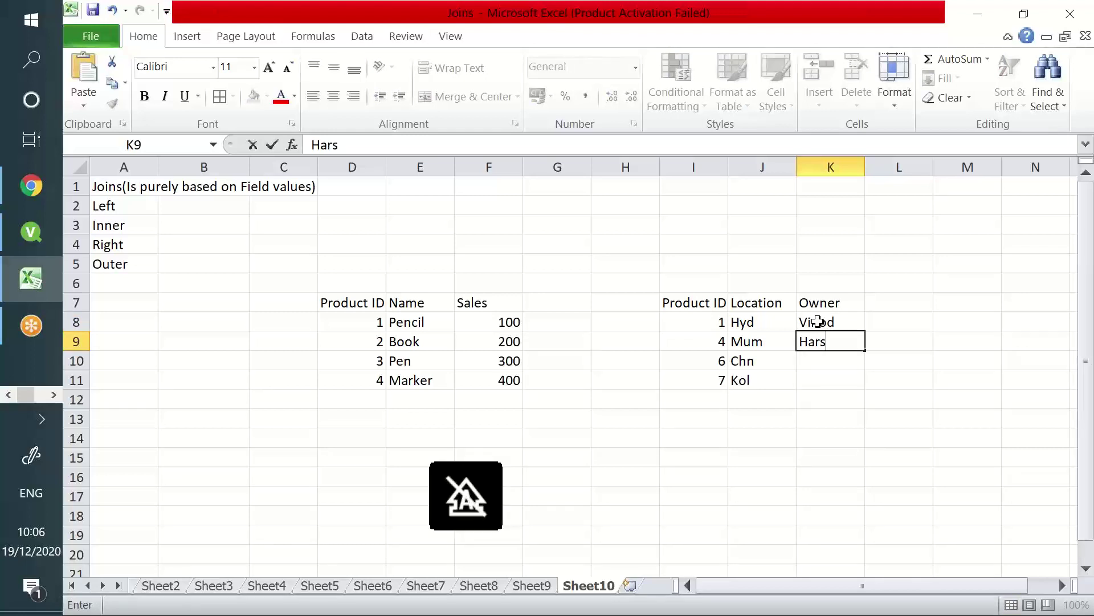
pyautogui.press('Return')
pyautogui.write('Yash')
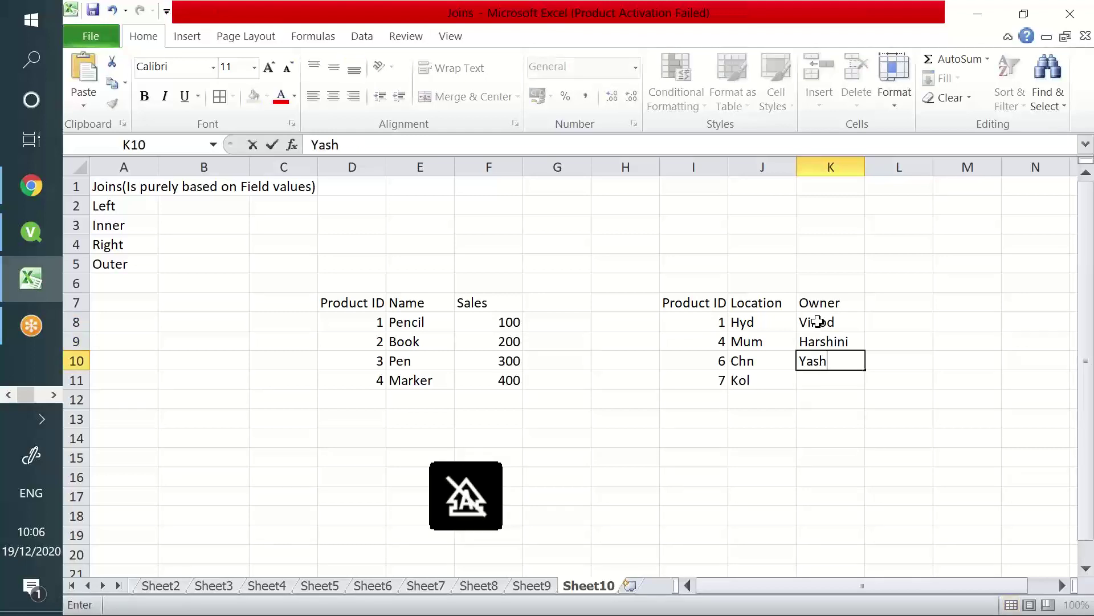
pyautogui.write("'")
pyautogui.press('BackSpace')
pyautogui.press('Return')
pyautogui.write('subbu')
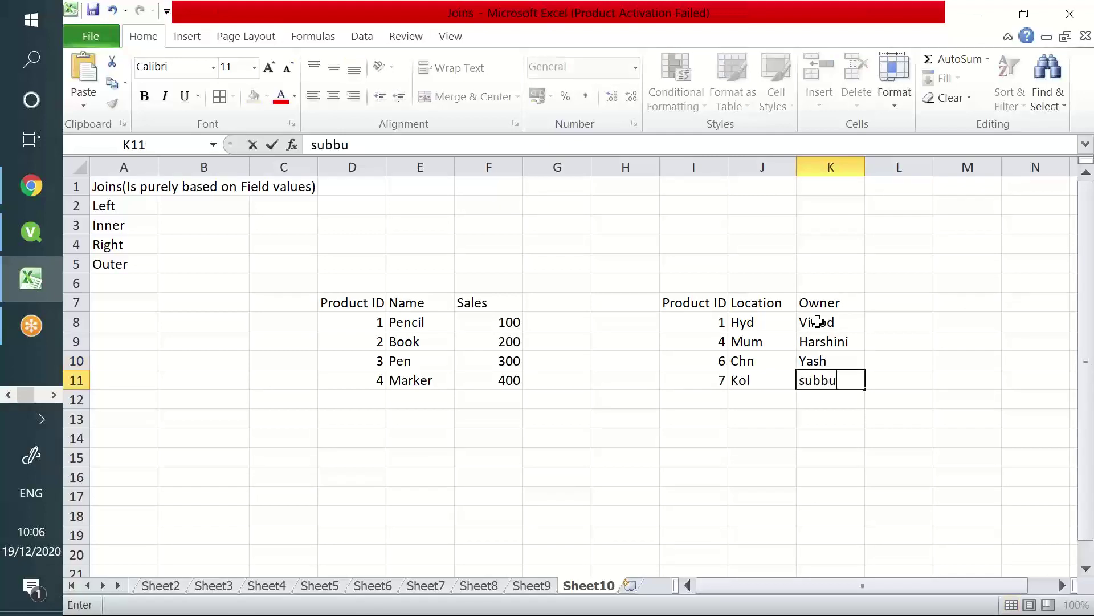
pyautogui.press('Return')
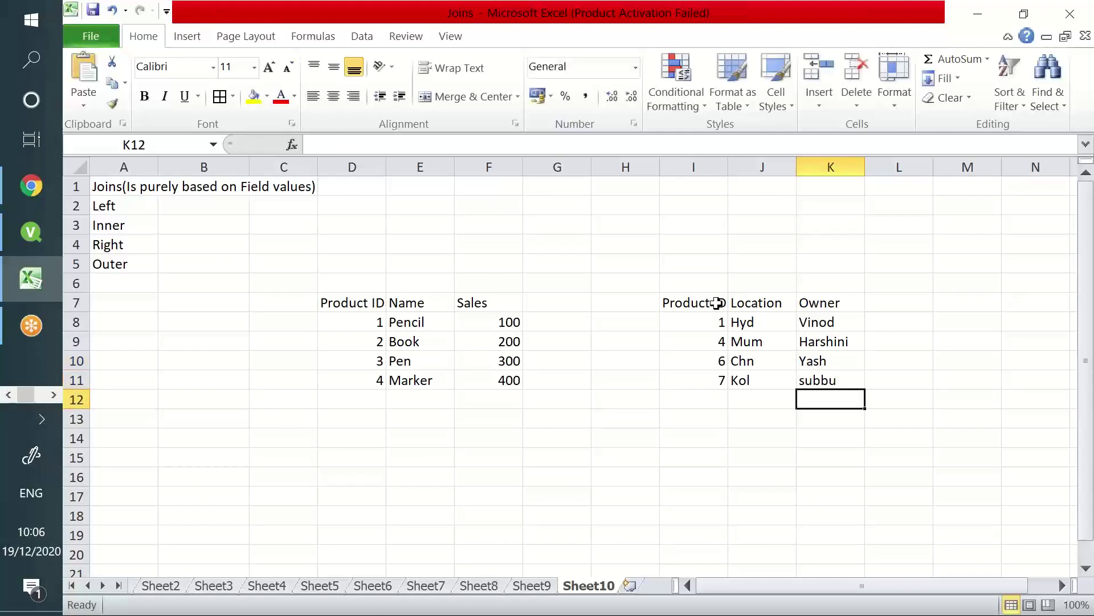
# - Examine the second table's records and check its Product ID values against those of the first table
pyautogui.click(693, 296)
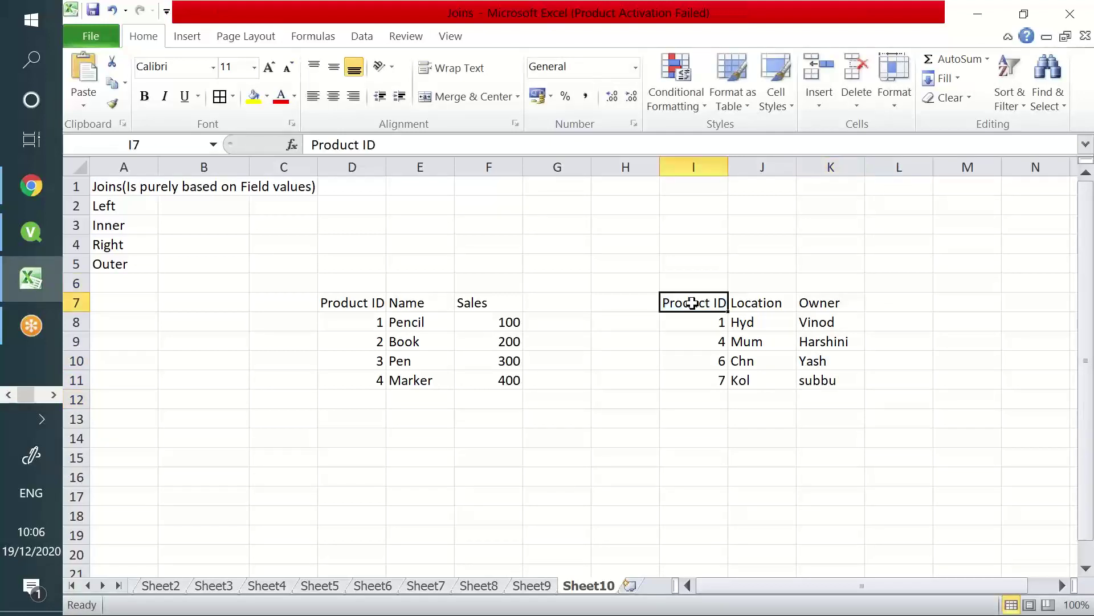
pyautogui.moveTo(694, 297); pyautogui.dragTo(801, 374)
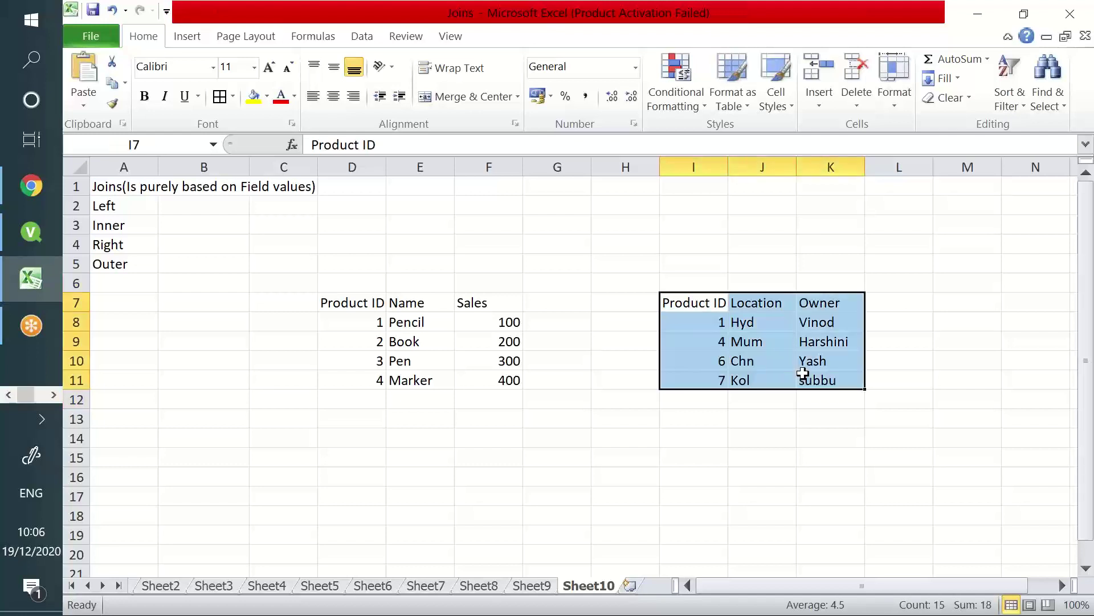
pyautogui.click(707, 328)
pyautogui.click(710, 375)
pyautogui.click(703, 325)
pyautogui.click(701, 374)
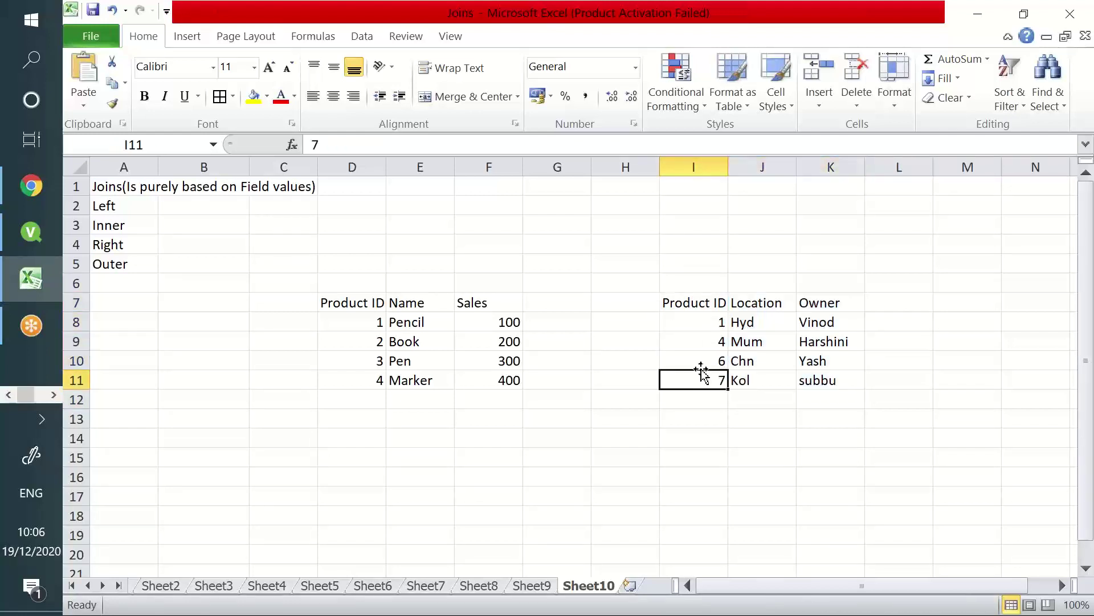
pyautogui.moveTo(542, 308); pyautogui.dragTo(579, 361)
pyautogui.click(378, 358)
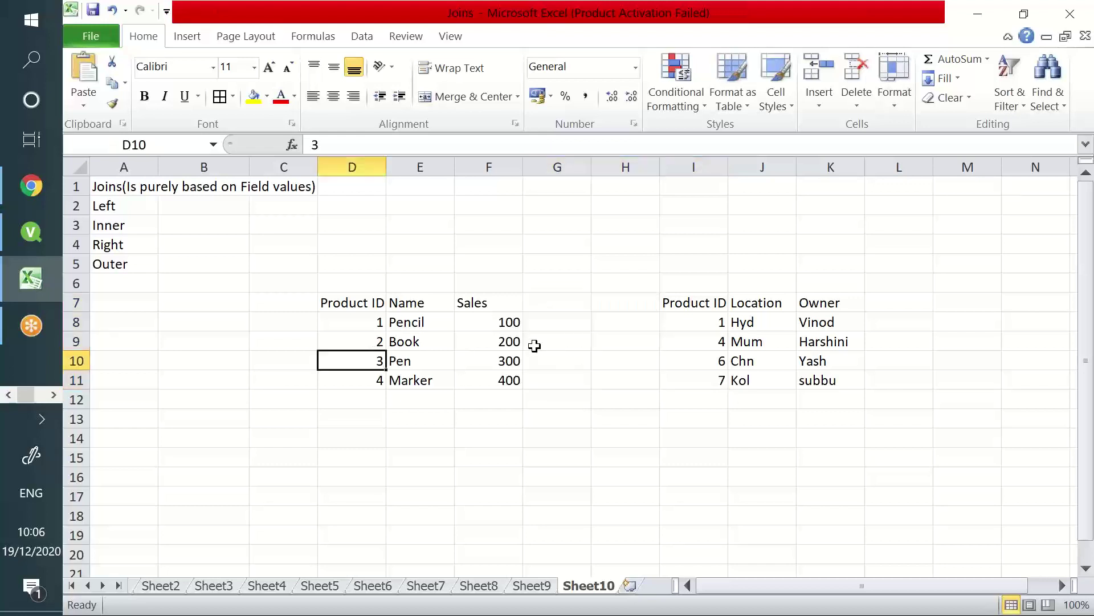
# - Compare the two tables' ranges and Product ID headers, and inspect the empty areas below and beside the first table
pyautogui.moveTo(662, 305); pyautogui.dragTo(820, 371)
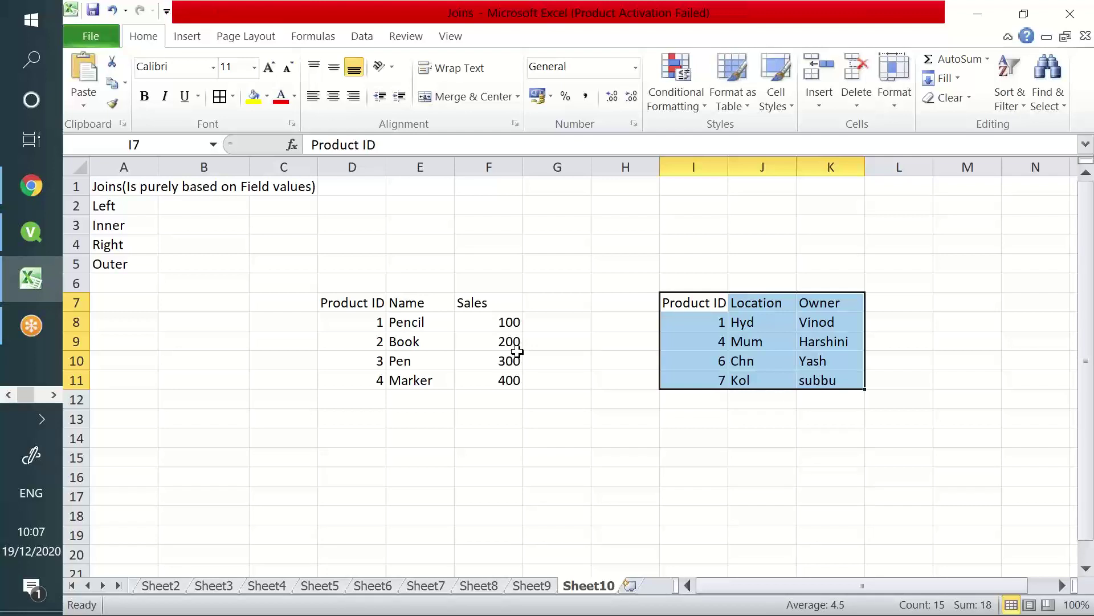
pyautogui.moveTo(352, 302); pyautogui.dragTo(458, 396)
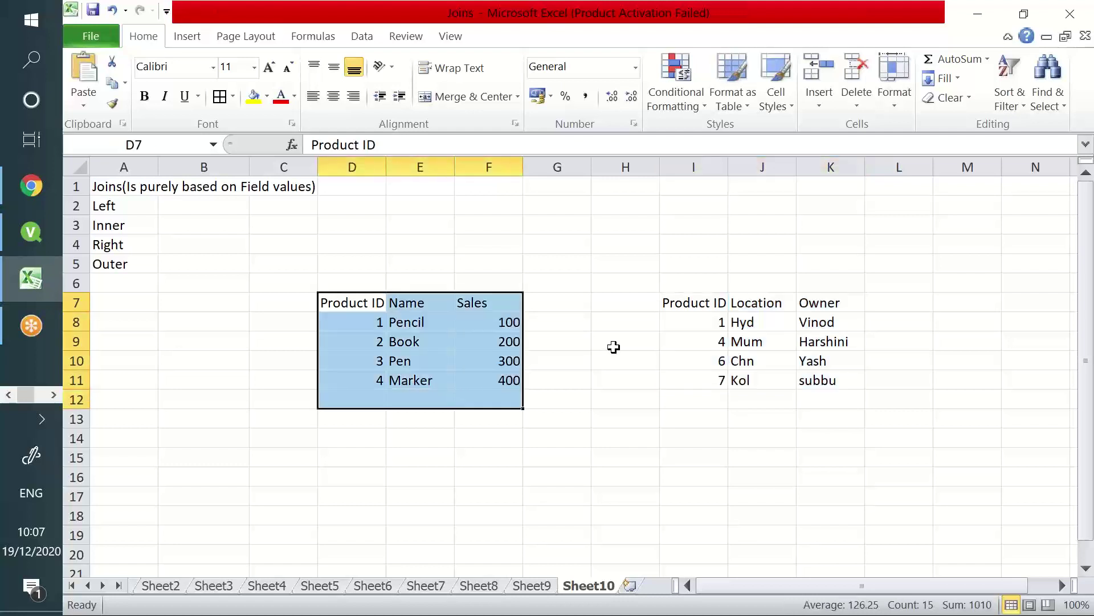
pyautogui.moveTo(672, 300); pyautogui.dragTo(806, 387)
pyautogui.click(707, 304)
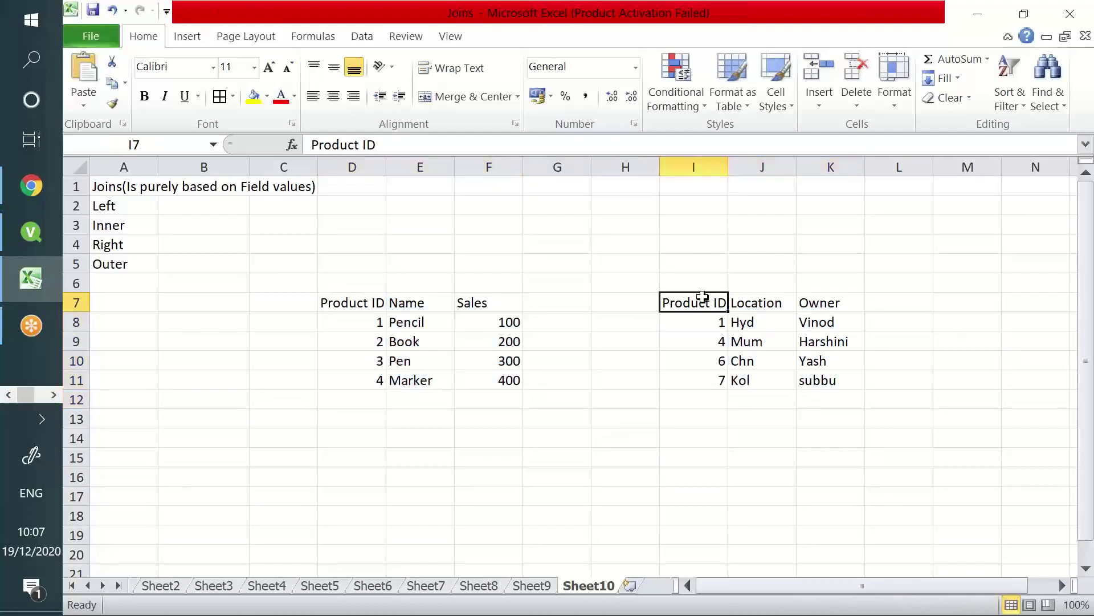
pyautogui.click(323, 304)
pyautogui.click(691, 305)
pyautogui.click(382, 303)
pyautogui.click(672, 301)
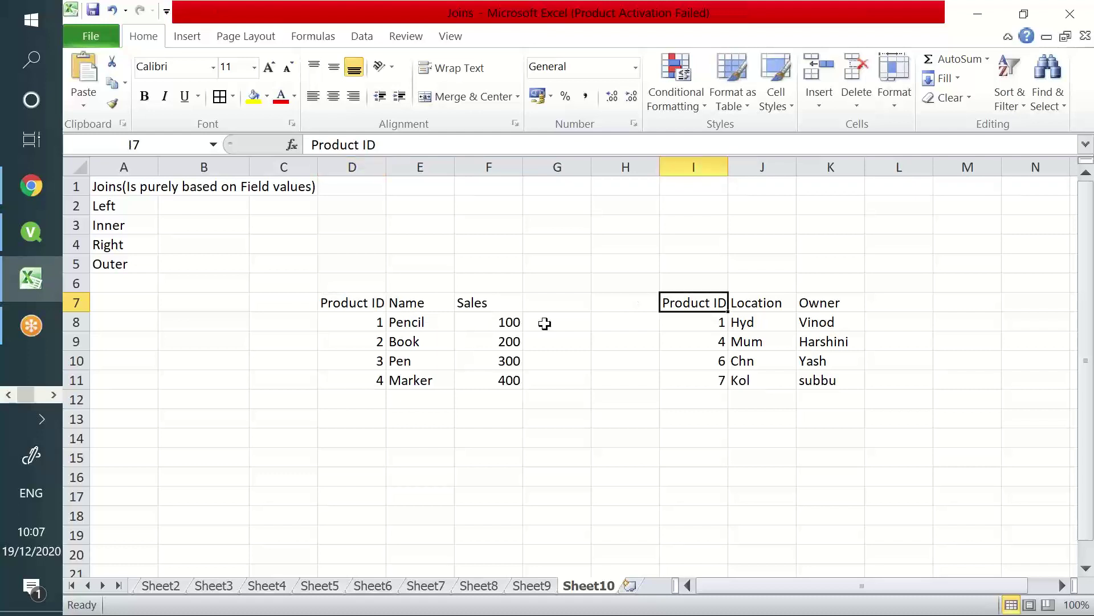
pyautogui.click(378, 305)
pyautogui.moveTo(371, 407); pyautogui.dragTo(484, 493)
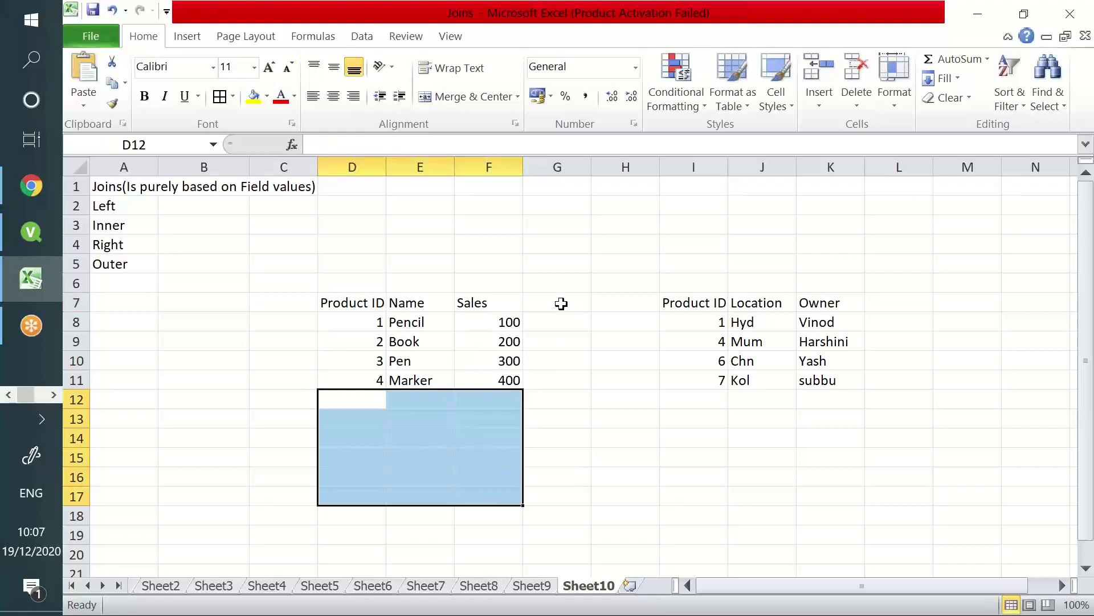
pyautogui.moveTo(562, 303); pyautogui.dragTo(627, 382)
# - Move the whole second table, I7 to K11, one column over so that it starts in cell J7
pyautogui.moveTo(716, 303); pyautogui.dragTo(863, 374)
pyautogui.hotkey('ctrl', 'x')
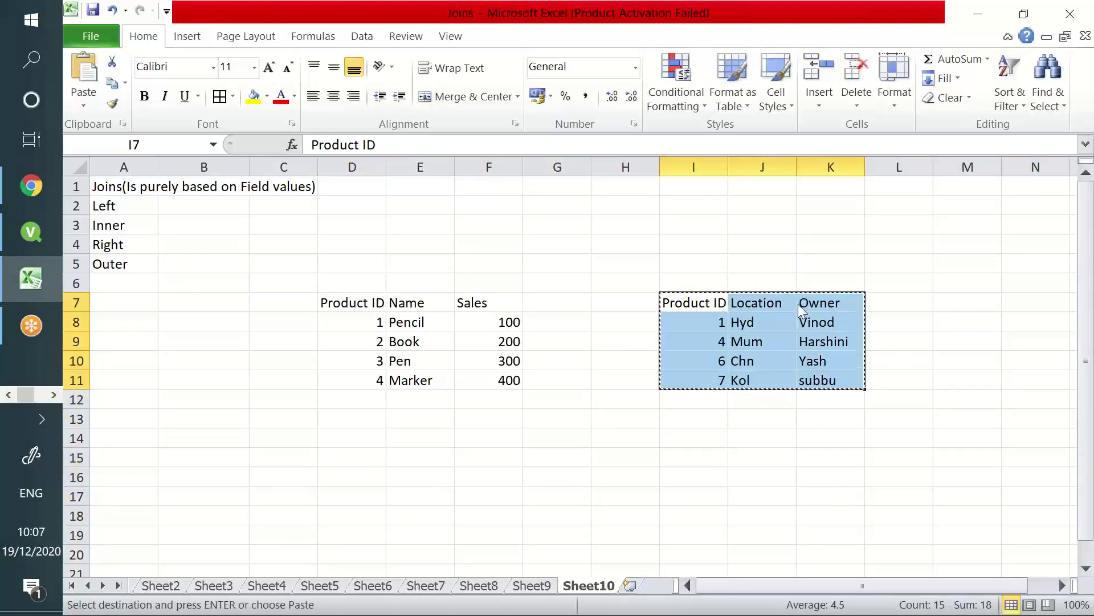
pyautogui.click(738, 304)
pyautogui.press('Return')
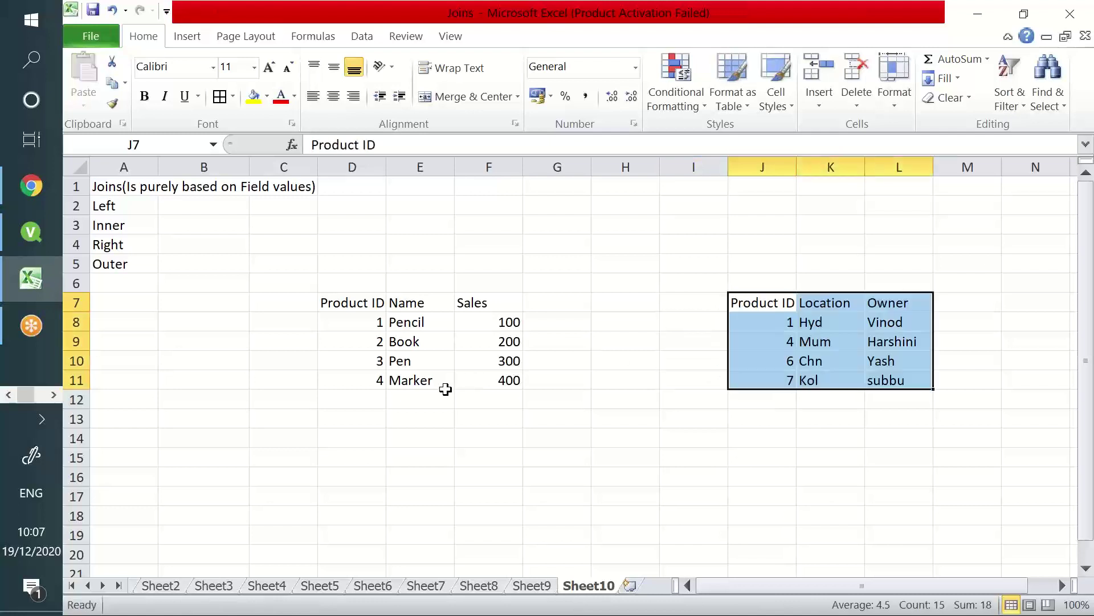
# - Copy the second table's four Product ID values, J8 to J11, below the first table's IDs, starting in cell D12
pyautogui.click(354, 303)
pyautogui.click(773, 304)
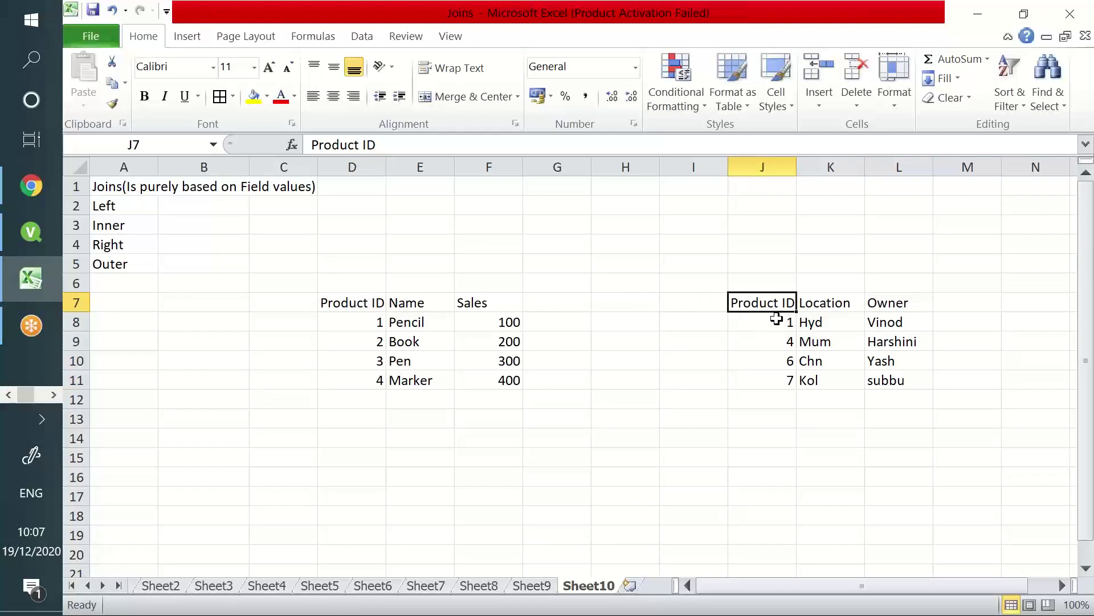
pyautogui.moveTo(777, 317); pyautogui.dragTo(784, 371)
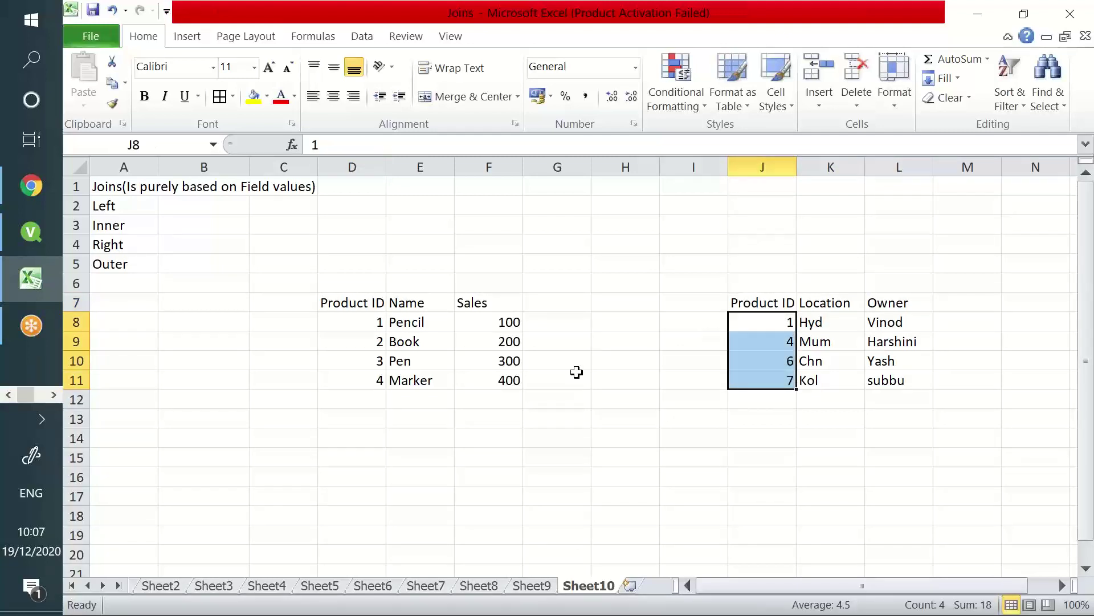
pyautogui.hotkey('ctrl', 'c')
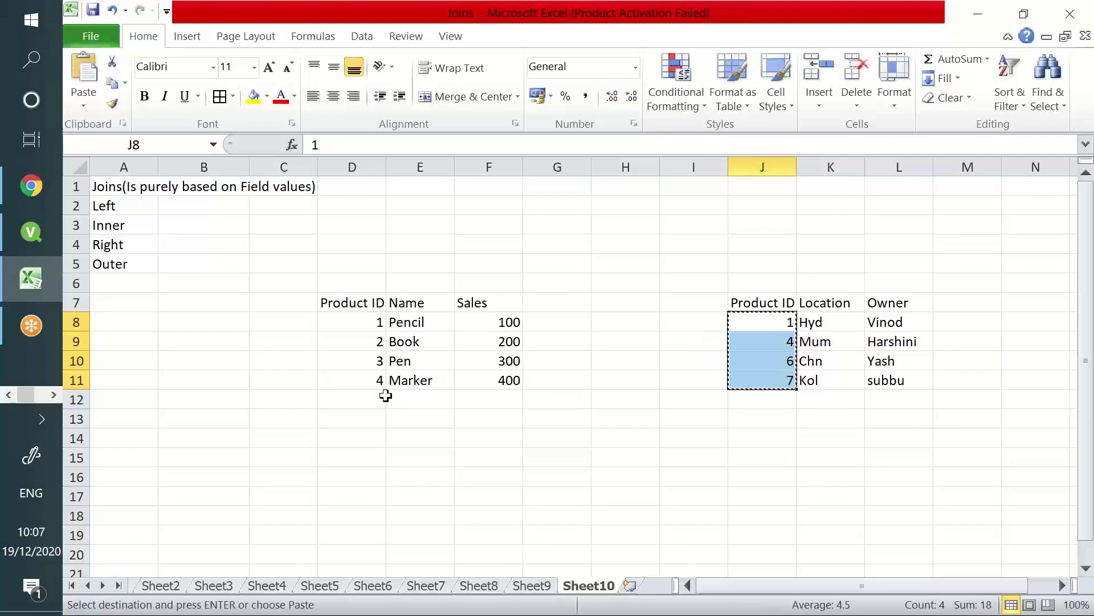
pyautogui.click(376, 399)
pyautogui.hotkey('ctrl', 'v')
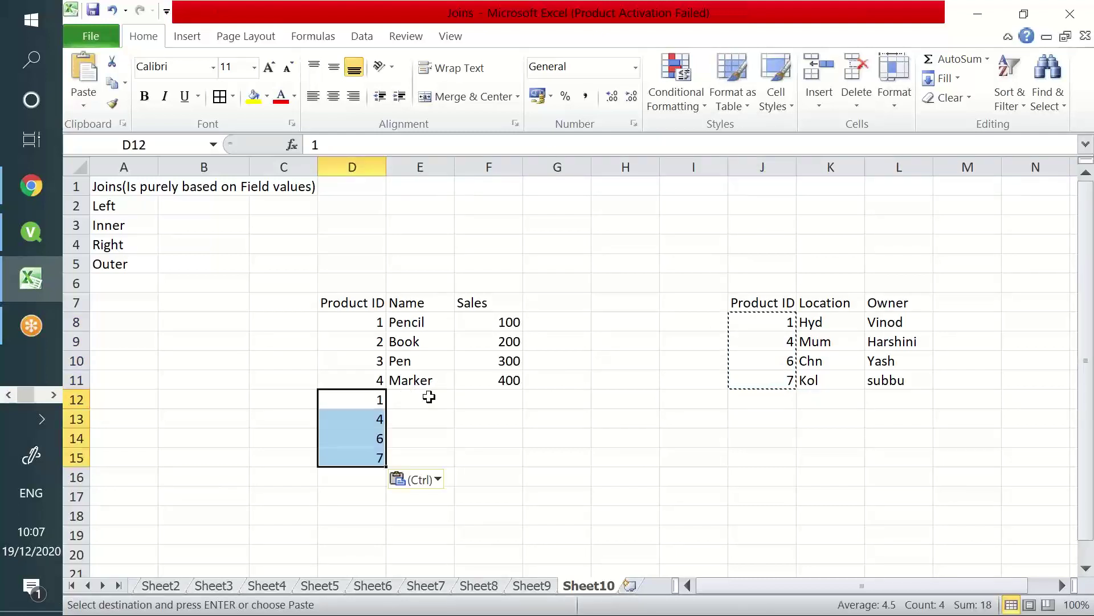
# - Enter "-" placeholders in the Name and Sales columns for the appended rows 12 and 13
pyautogui.click(450, 397)
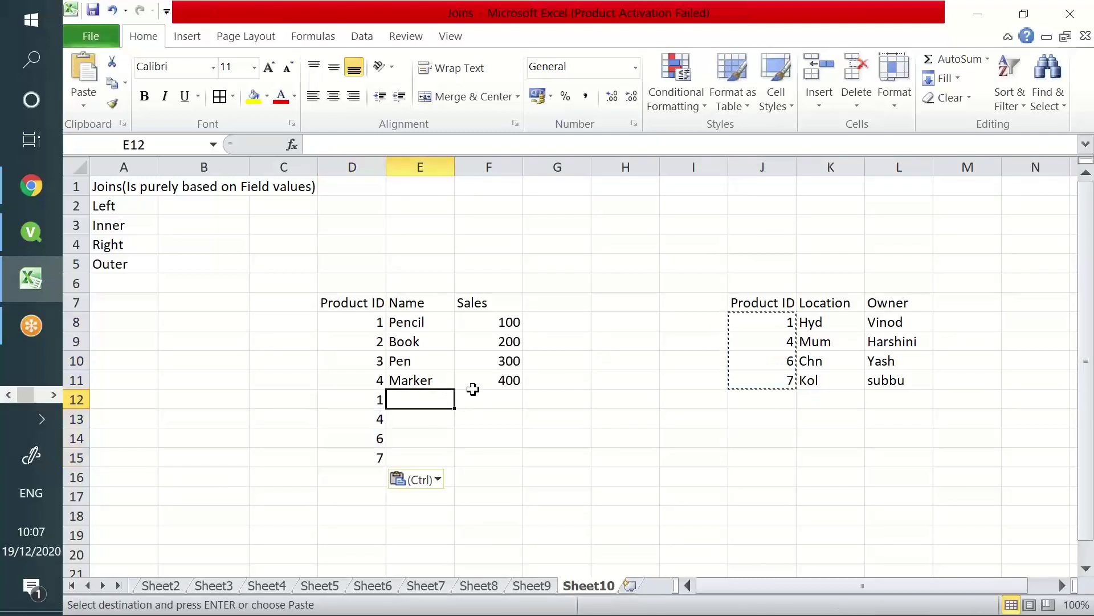
pyautogui.write('-')
pyautogui.press('Tab')
pyautogui.write('-')
pyautogui.press('Tab')
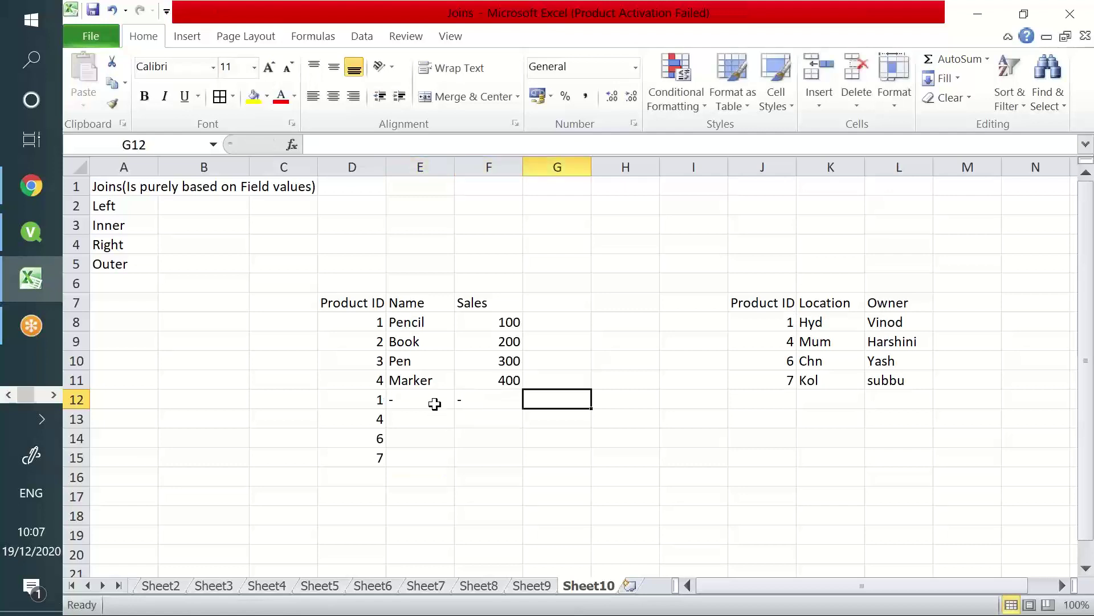
pyautogui.click(443, 414)
pyautogui.write('-')
pyautogui.press('Tab')
pyautogui.write('-')
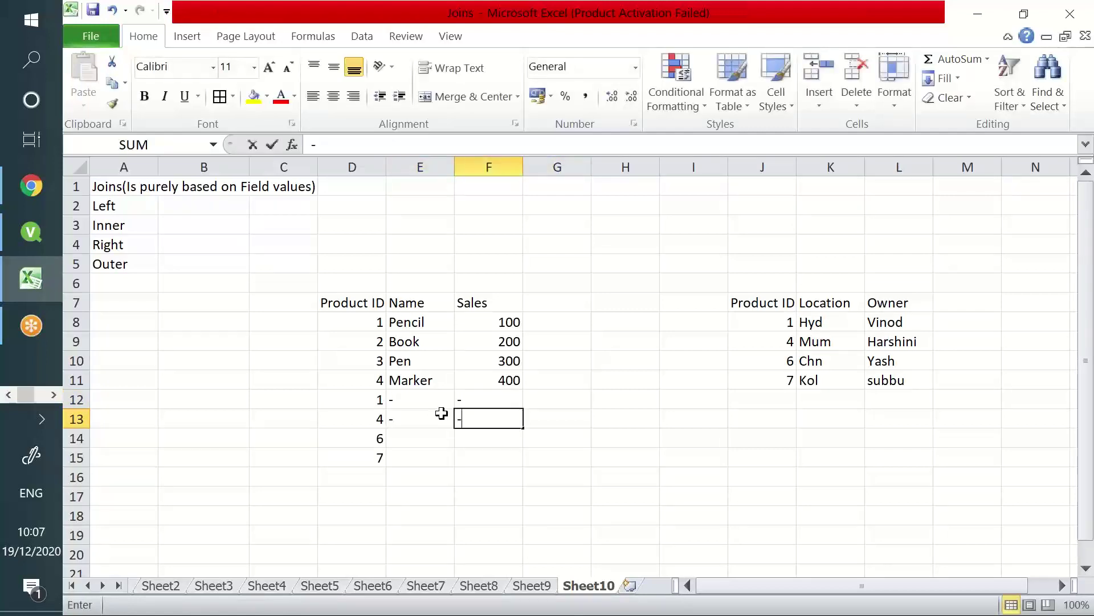
pyautogui.press('Tab')
# - Fill the Name and Sales cells of appended rows 14 and 15 with "-" placeholders
pyautogui.click(436, 437)
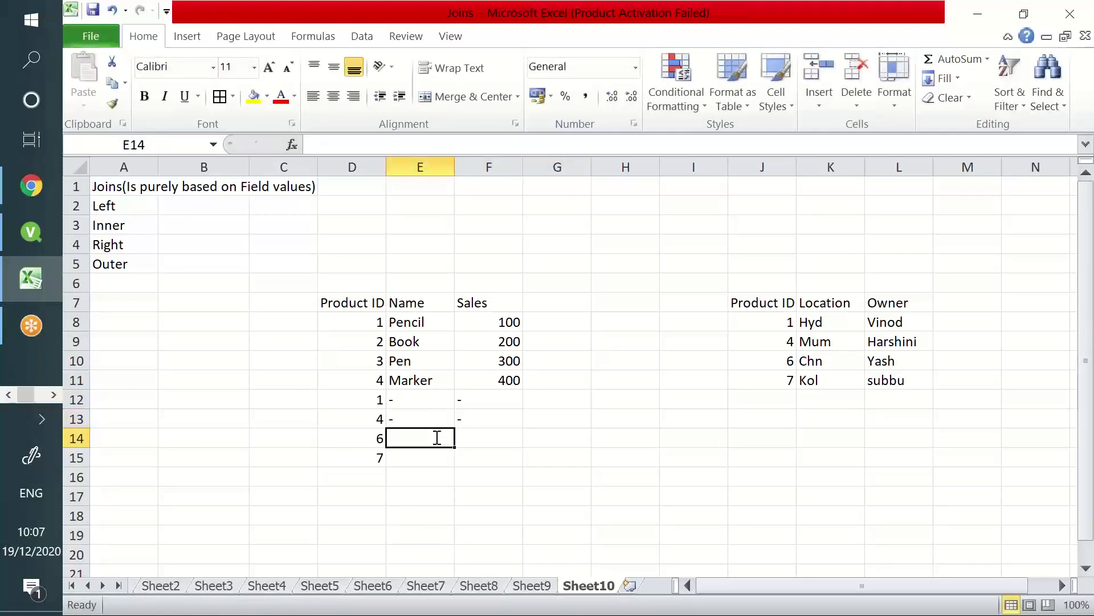
pyautogui.write('-')
pyautogui.press('Tab')
pyautogui.write('-')
pyautogui.click(438, 454)
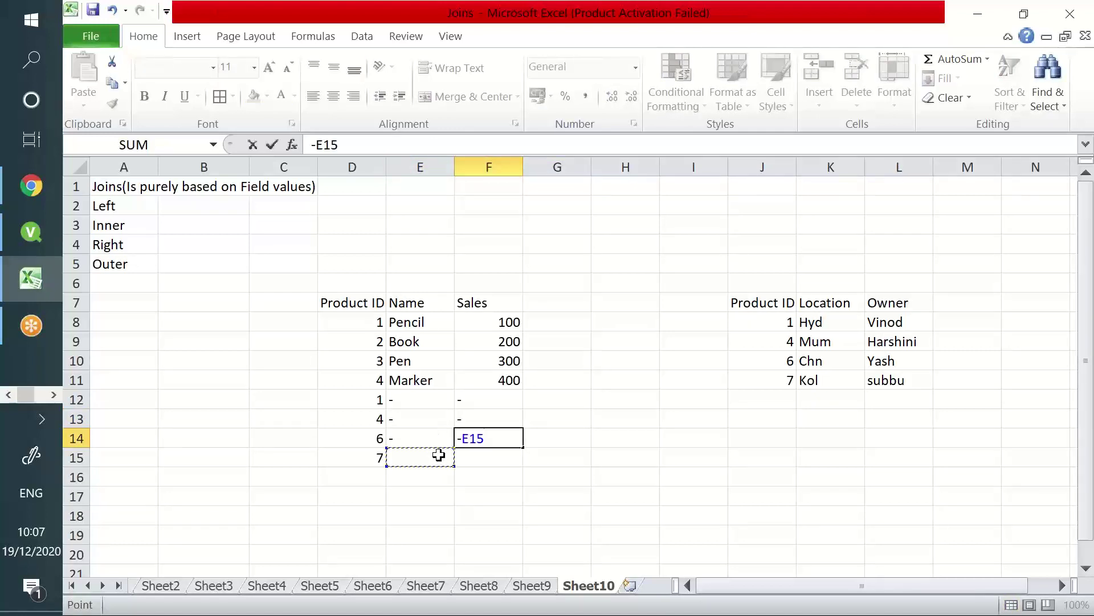
pyautogui.press('Escape')
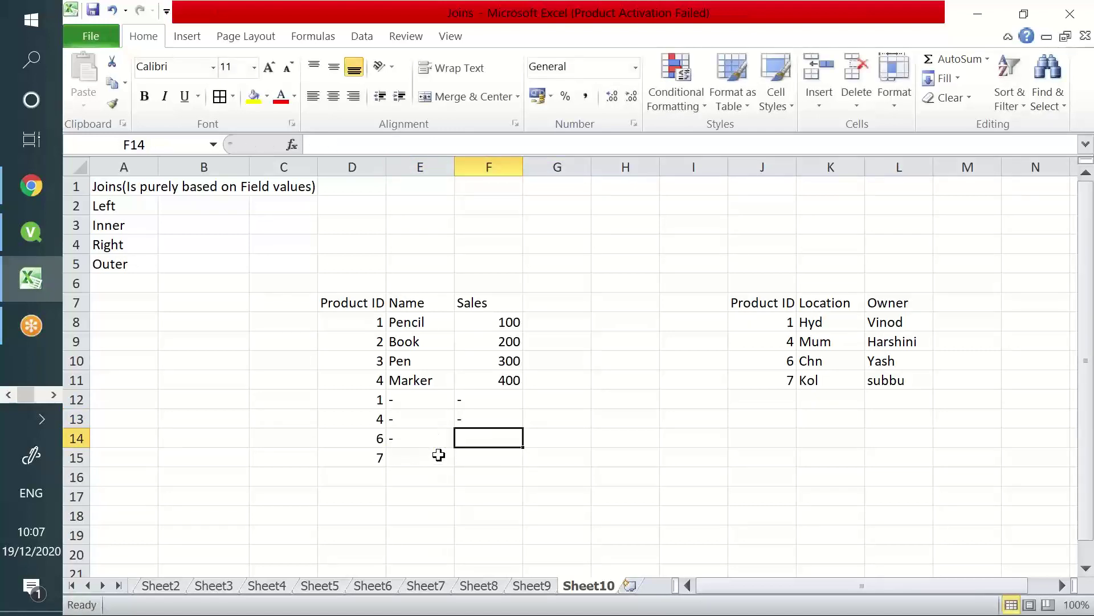
pyautogui.write('-')
pyautogui.press('Tab')
pyautogui.press('Left')
pyautogui.click(439, 454)
pyautogui.write('-')
pyautogui.press('Tab')
pyautogui.write('-')
pyautogui.press('Tab')
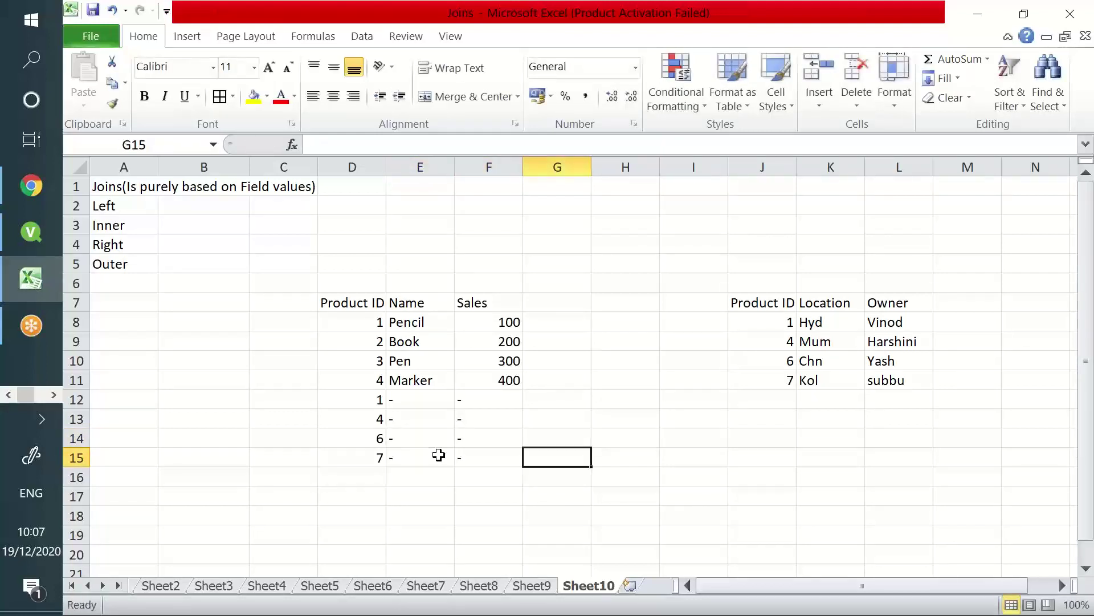
# - Copy the second table's Location and Owner headers into cells G7 and H7 beside the Sales header
pyautogui.moveTo(807, 303); pyautogui.dragTo(881, 301)
pyautogui.hotkey('ctrl', 'c')
pyautogui.click(548, 298)
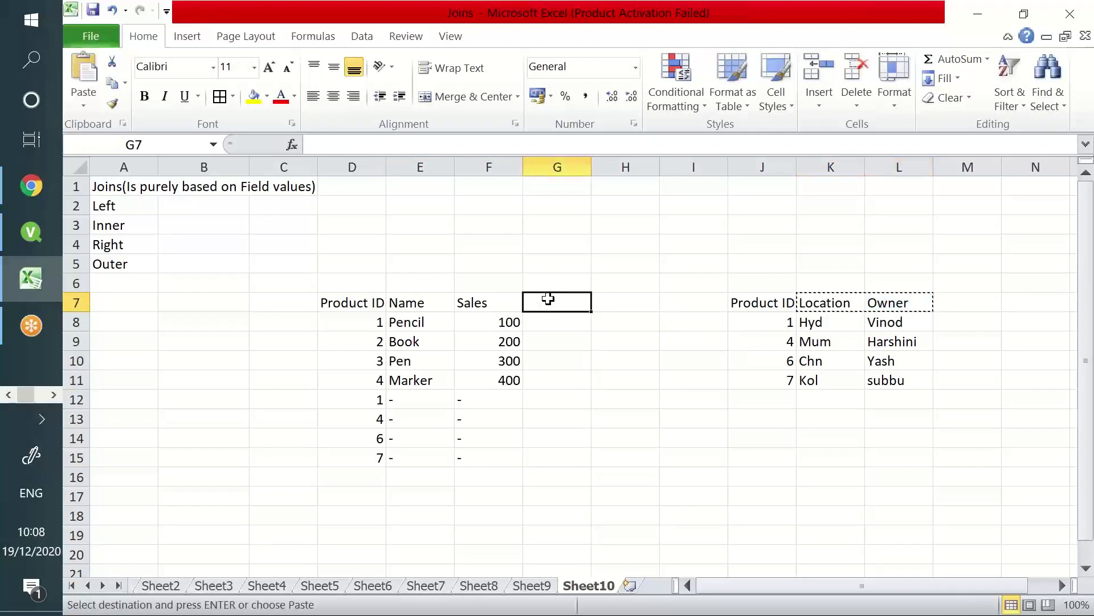
pyautogui.hotkey('ctrl', 'v')
pyautogui.press('ctrl')
pyautogui.press('Escape')
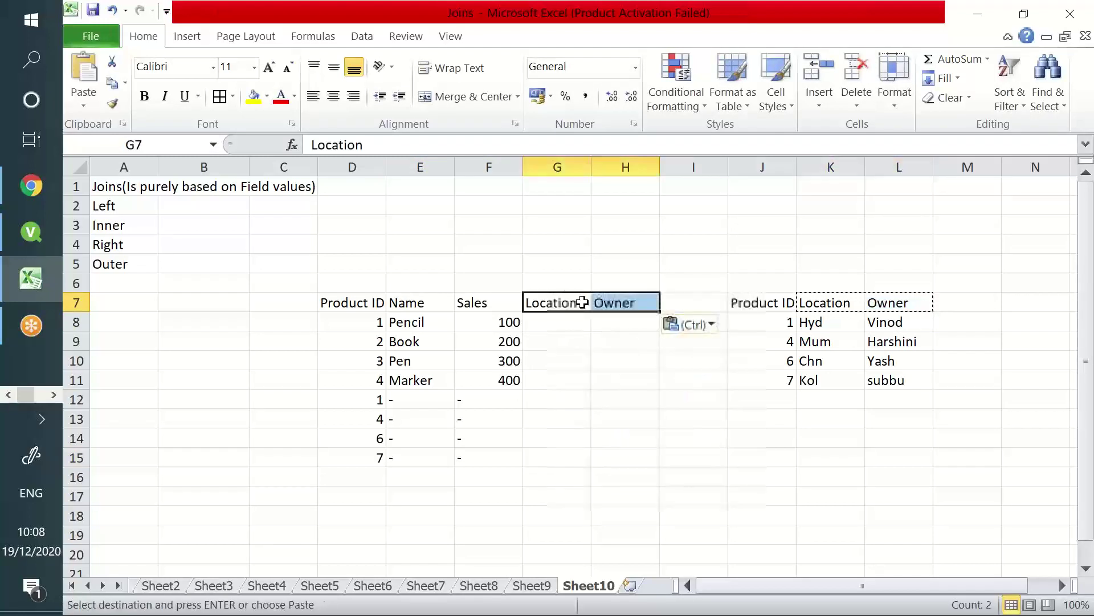
pyautogui.press('Right')
# - Enter "-" placeholders under Location and Owner for the Pencil and Book rows, cells G8 to H9
pyautogui.click(579, 330)
pyautogui.write('-')
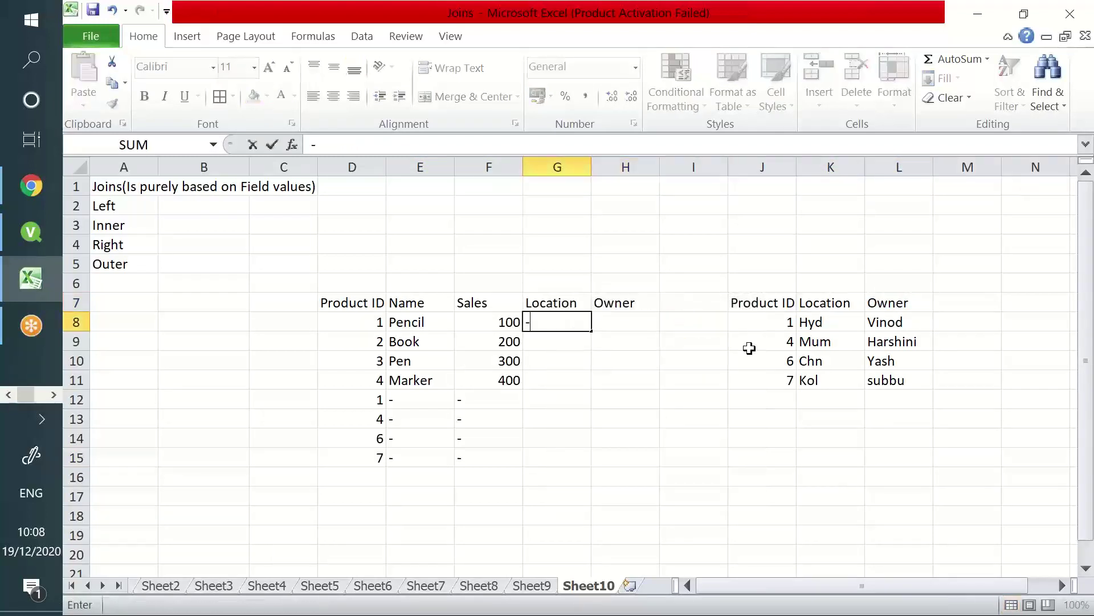
pyautogui.press('Tab')
pyautogui.write('-')
pyautogui.press('Tab')
pyautogui.click(583, 336)
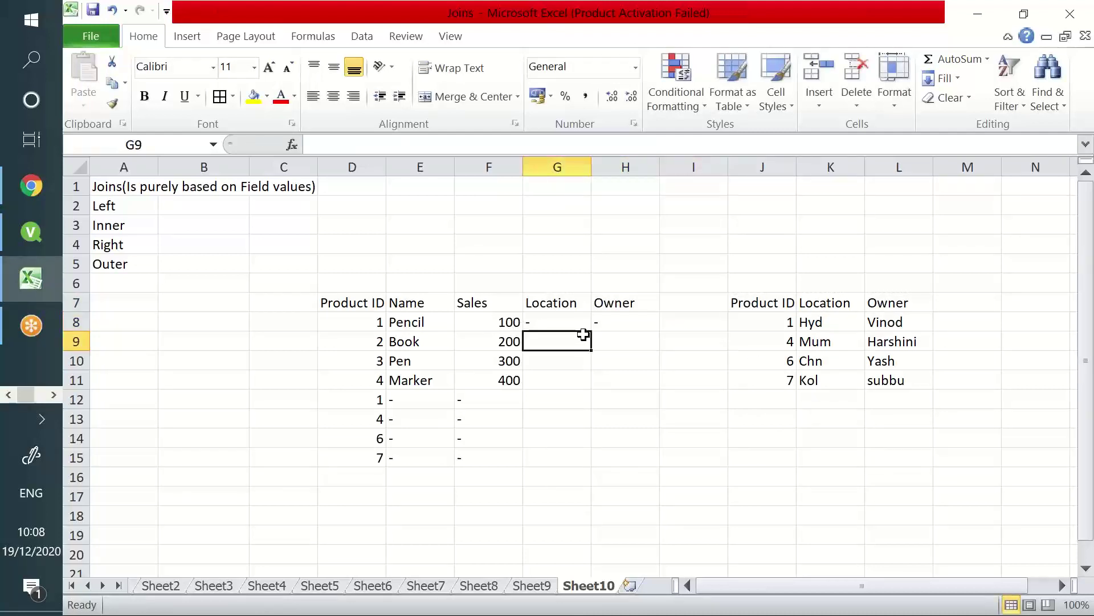
pyautogui.write('-')
pyautogui.press('Tab')
pyautogui.write('-')
pyautogui.press('Tab')
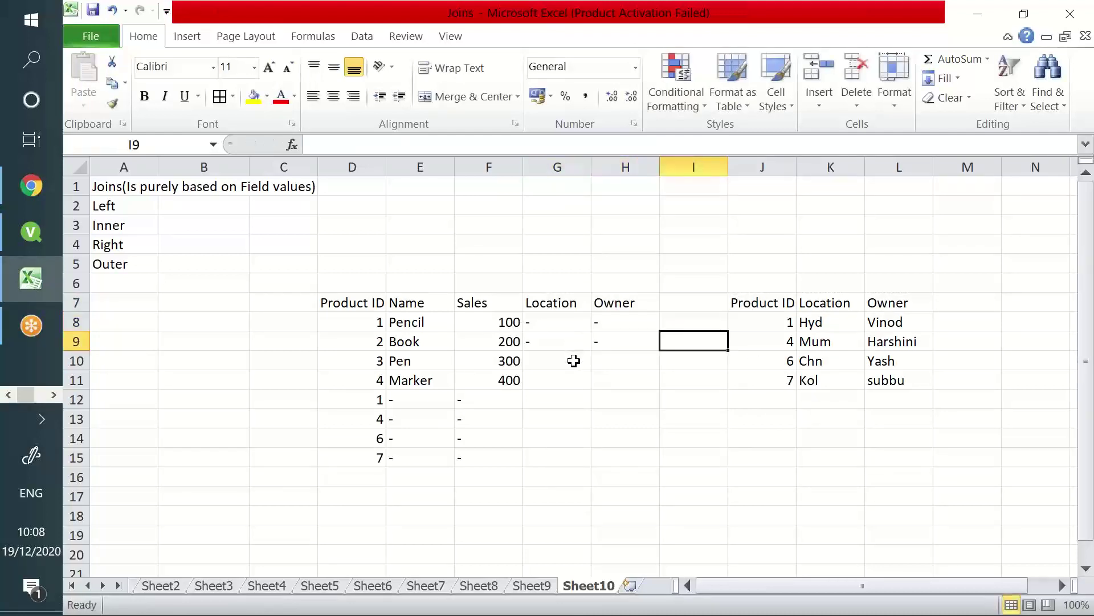
# - Enter "-" placeholders under Location and Owner for the Pen and Marker rows, cells G10 to H11
pyautogui.click(573, 357)
pyautogui.write('-')
pyautogui.press('Tab')
pyautogui.write('-')
pyautogui.press('Tab')
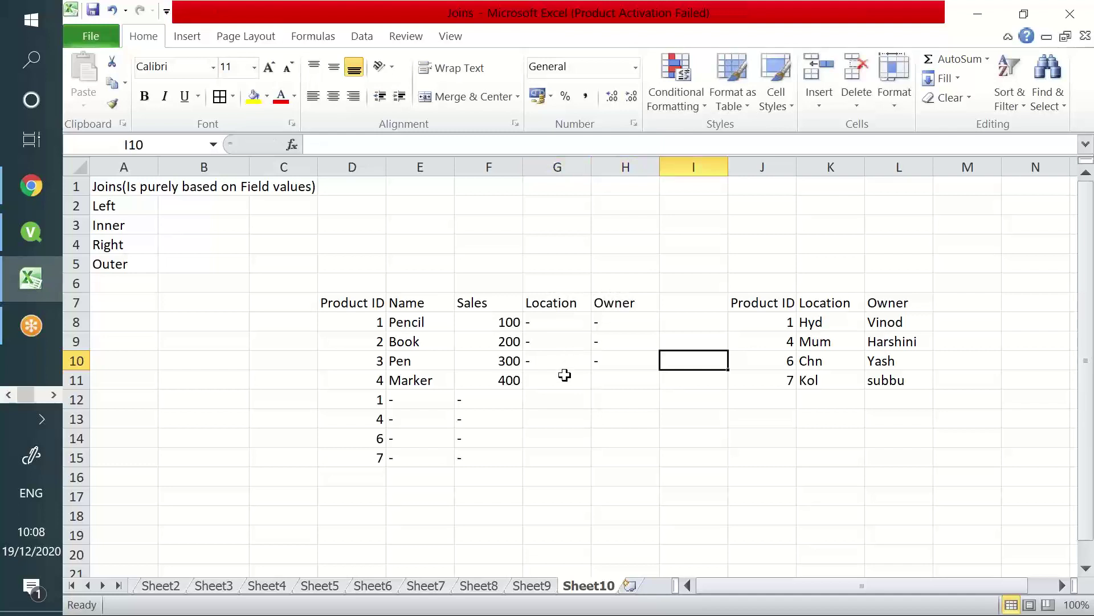
pyautogui.click(565, 376)
pyautogui.write('-')
pyautogui.press('Tab')
pyautogui.write('-')
pyautogui.press('Tab')
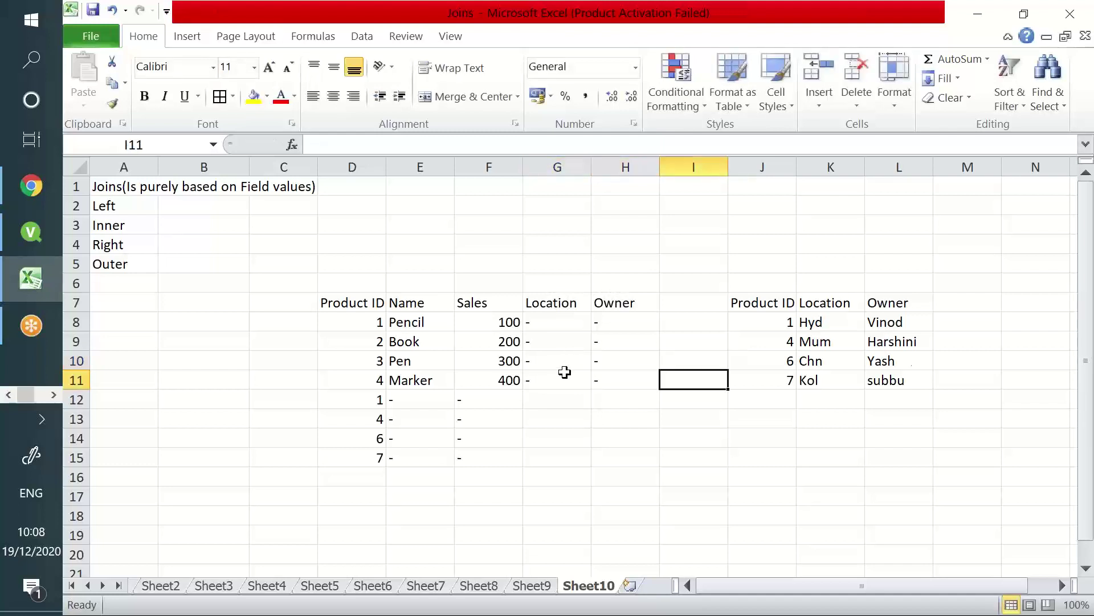
# - Copy the second table's Location and Owner values, K8 to L11, into the appended rows starting in cell G12
pyautogui.click(837, 317)
pyautogui.moveTo(870, 350); pyautogui.dragTo(881, 376)
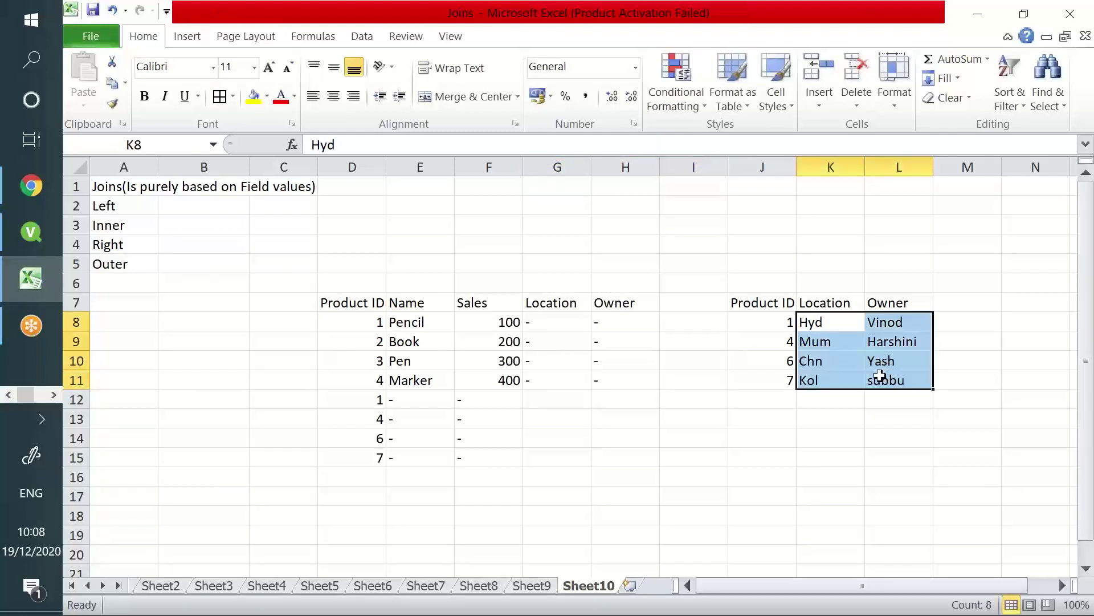
pyautogui.hotkey('ctrl', 'c')
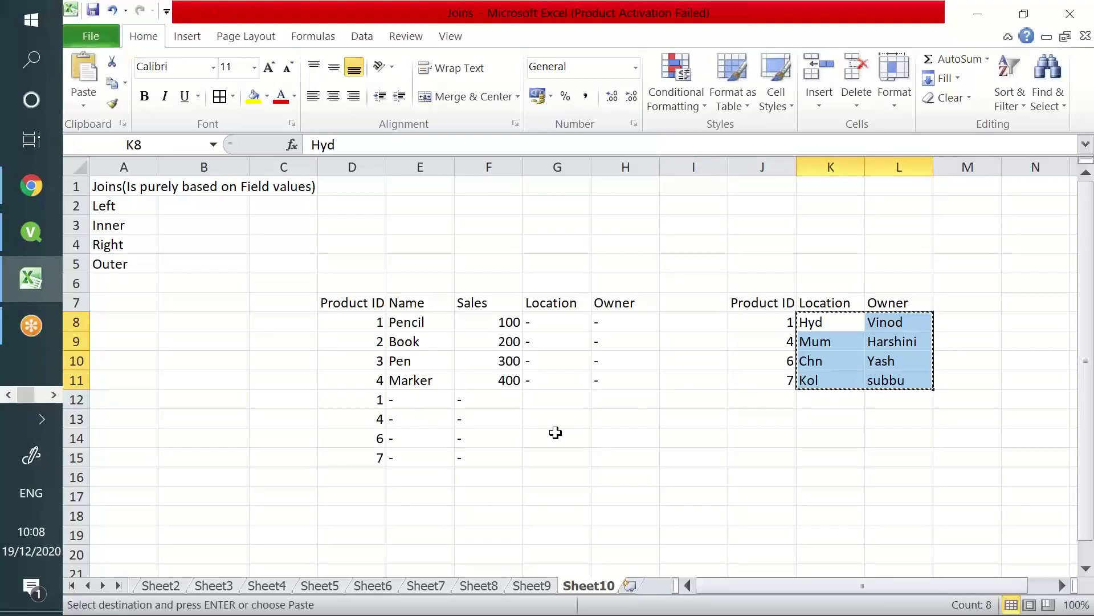
pyautogui.click(531, 398)
pyautogui.hotkey('ctrl', 'v')
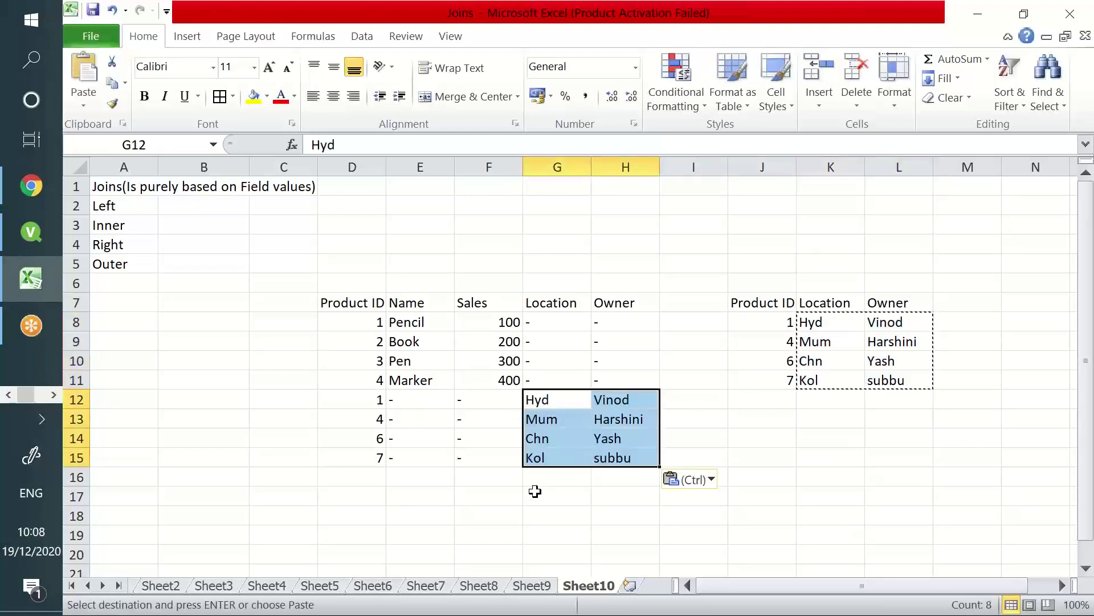
pyautogui.click(529, 513)
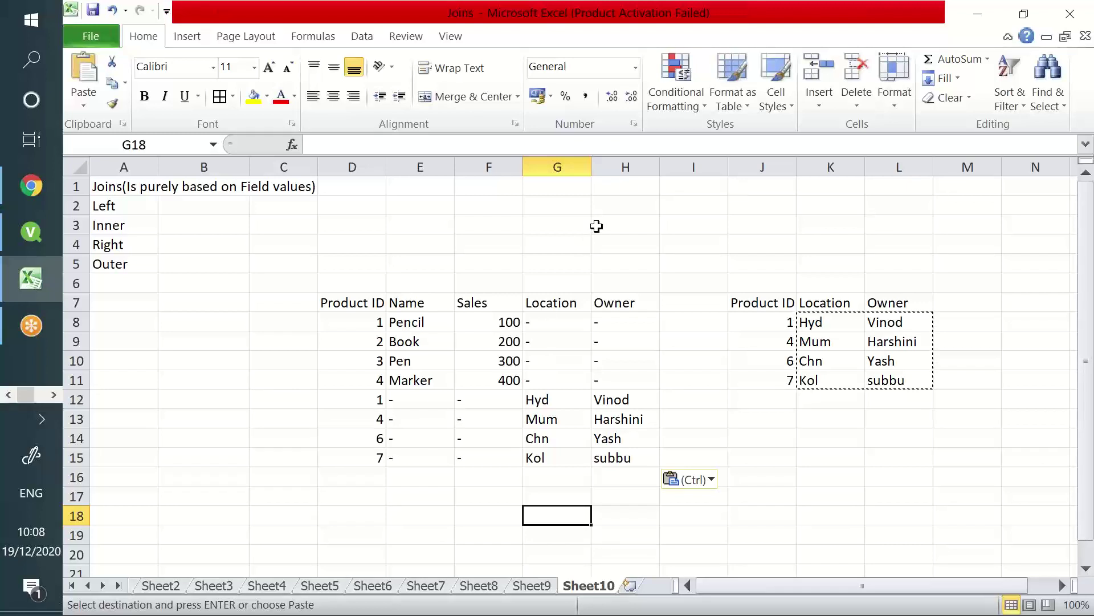
# - Enter the heading "Concatenation" in H1 and list "Forced", "auto" and "No concatenation" below it in H2 to H4
pyautogui.click(631, 183)
pyautogui.write('Coinc')
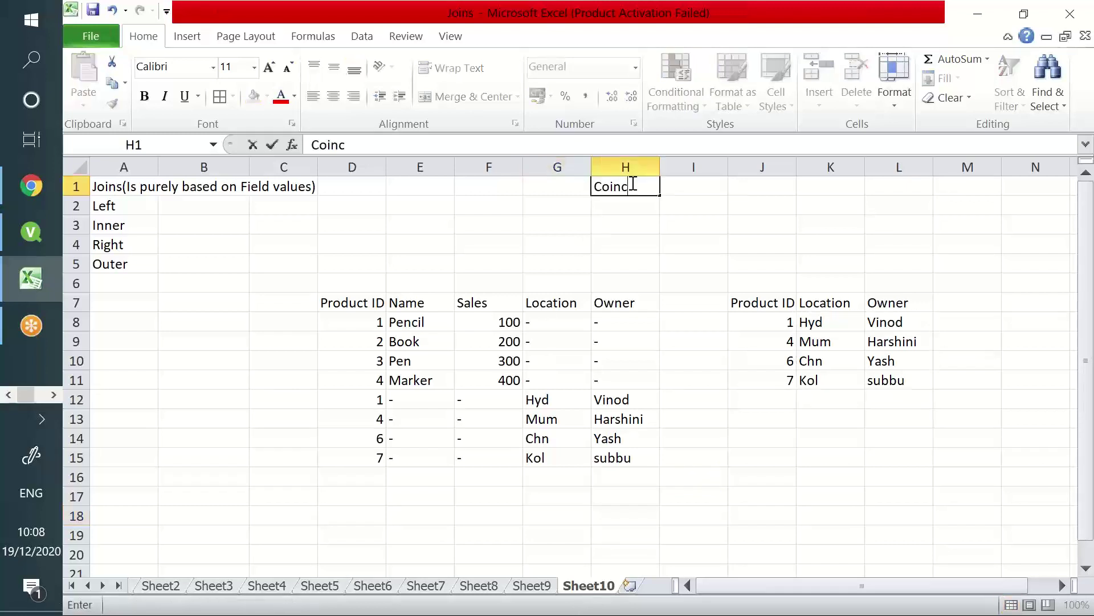
pyautogui.press('BackSpace')
pyautogui.press('BackSpace')
pyautogui.write('ncatenation')
pyautogui.press('Return')
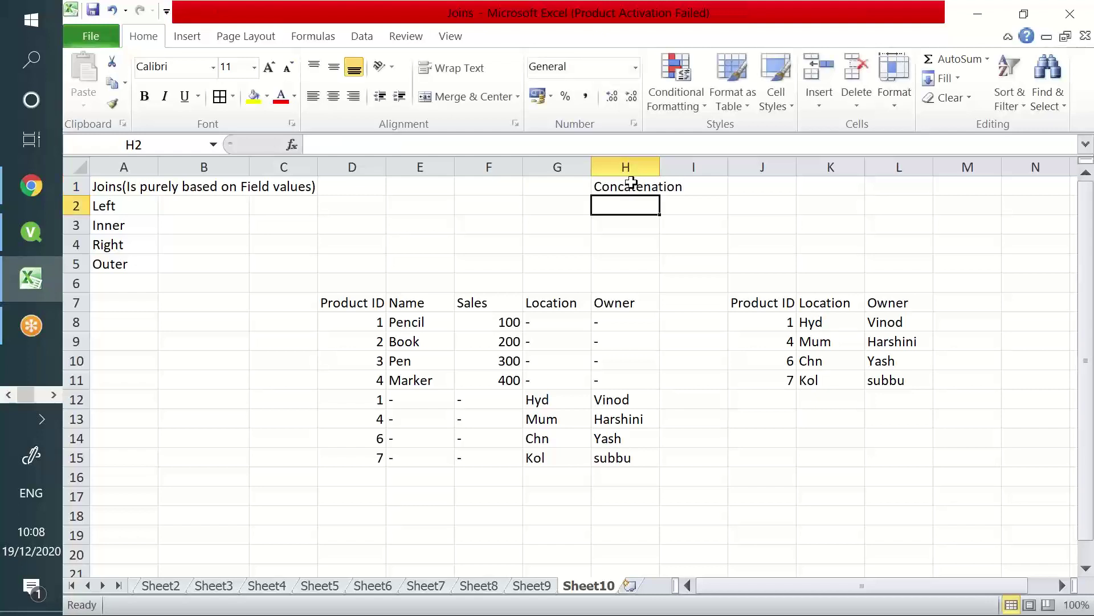
pyautogui.write('Forced')
pyautogui.press('Return')
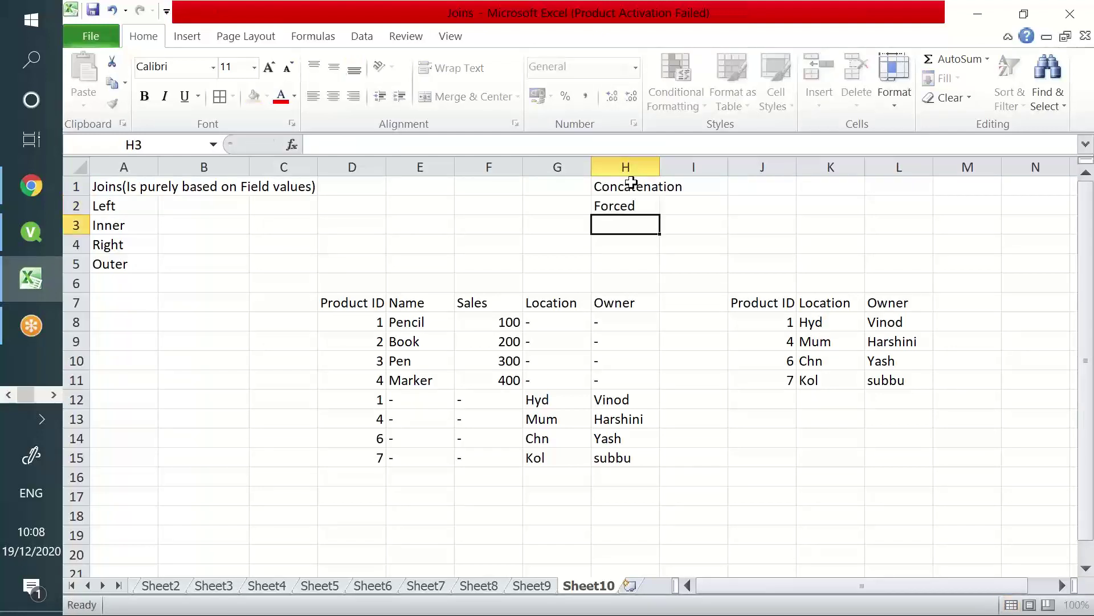
pyautogui.write('auto')
pyautogui.press('Return')
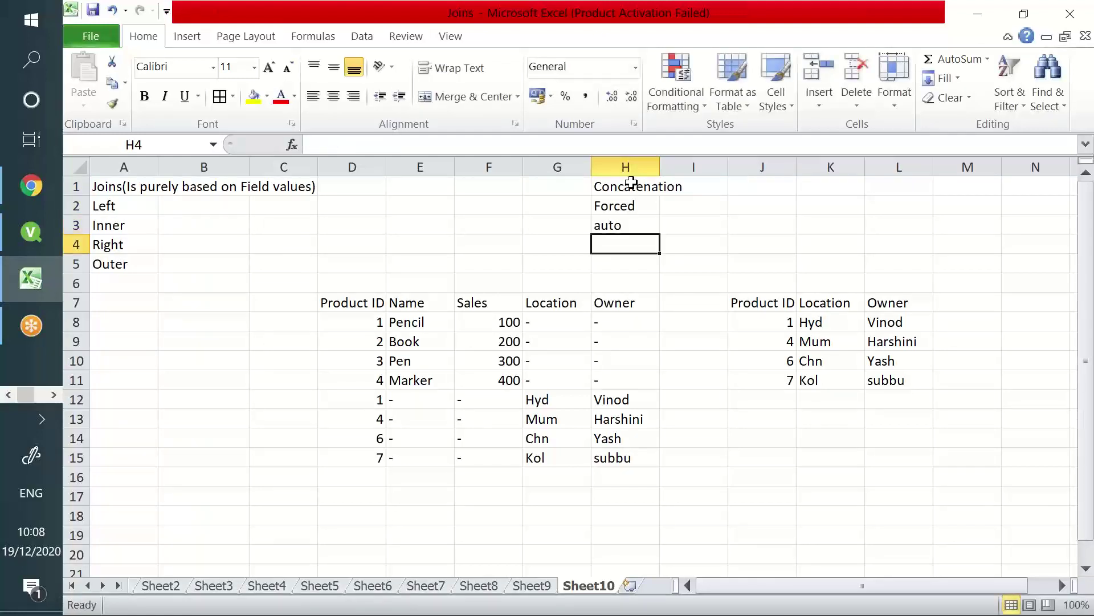
pyautogui.write('No concatenation')
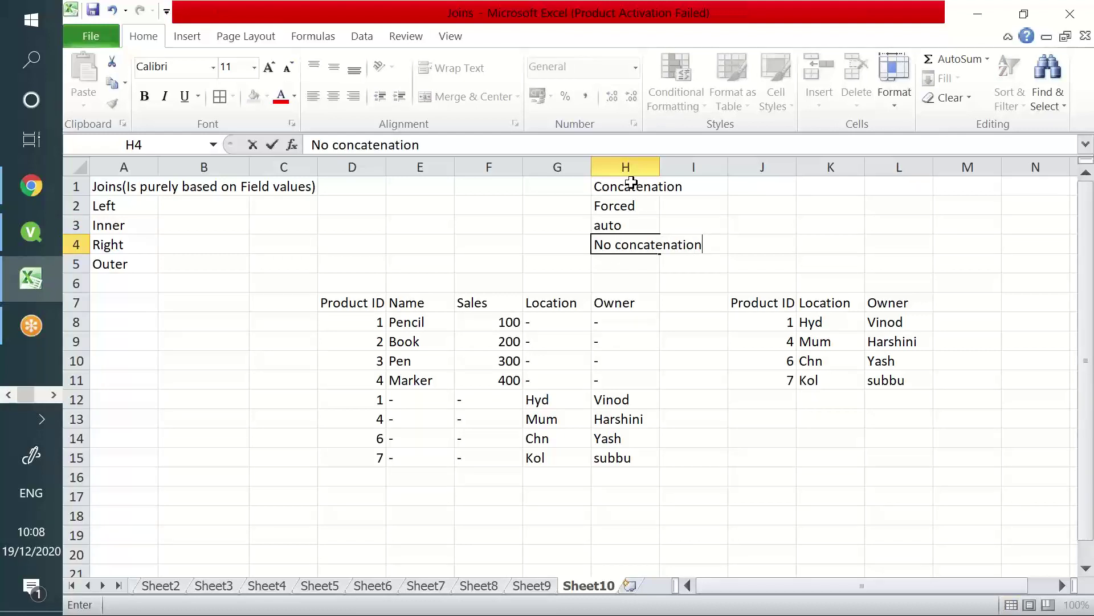
pyautogui.press('Return')
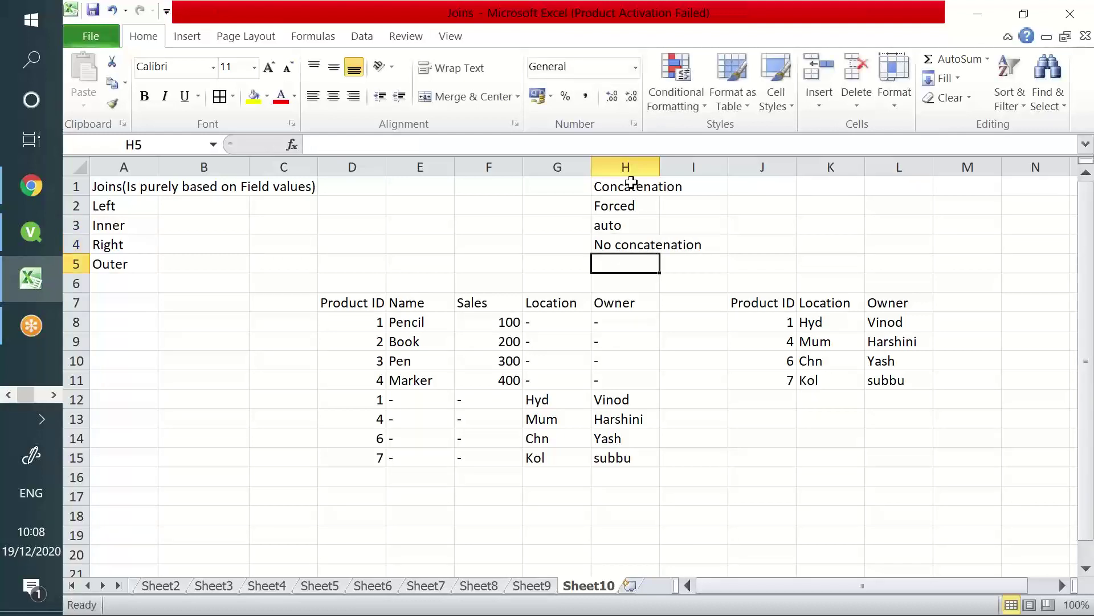
pyautogui.click(631, 182)
pyautogui.moveTo(637, 206); pyautogui.dragTo(645, 239)
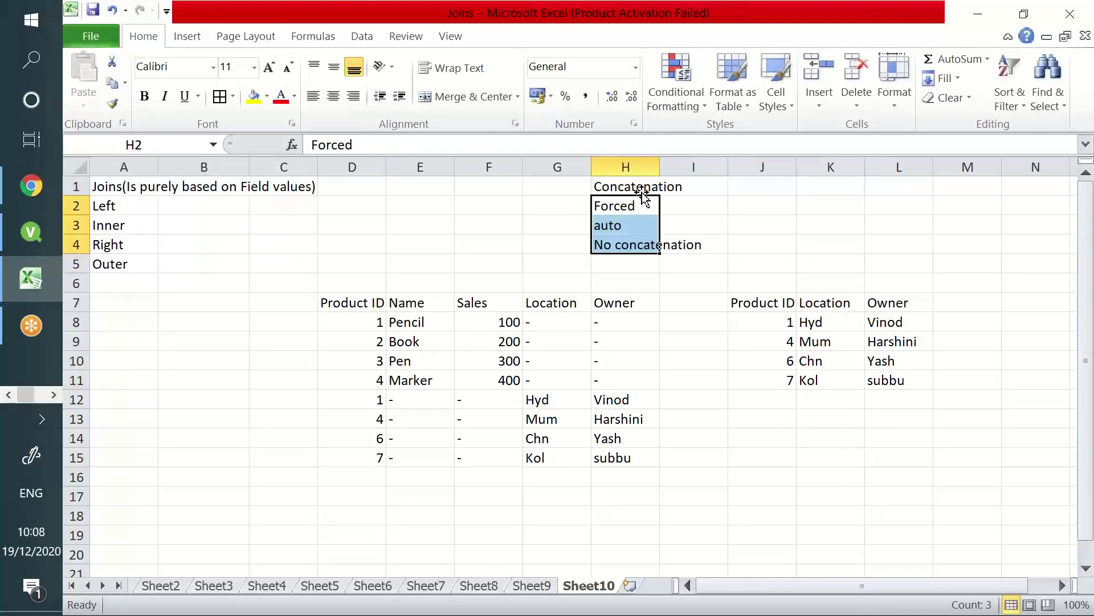
pyautogui.click(631, 207)
pyautogui.click(631, 226)
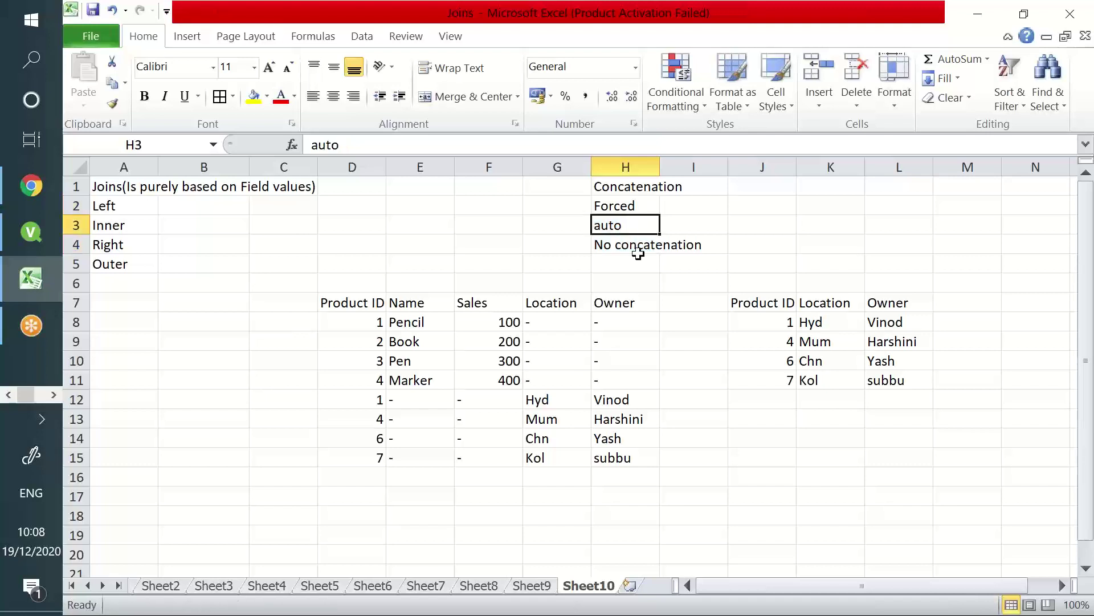
pyautogui.moveTo(638, 251); pyautogui.dragTo(638, 264)
# - Extend the heading in H1 to read "Concatenation(Is purely based on Field Names)"
pyautogui.click(643, 185)
pyautogui.click(473, 137)
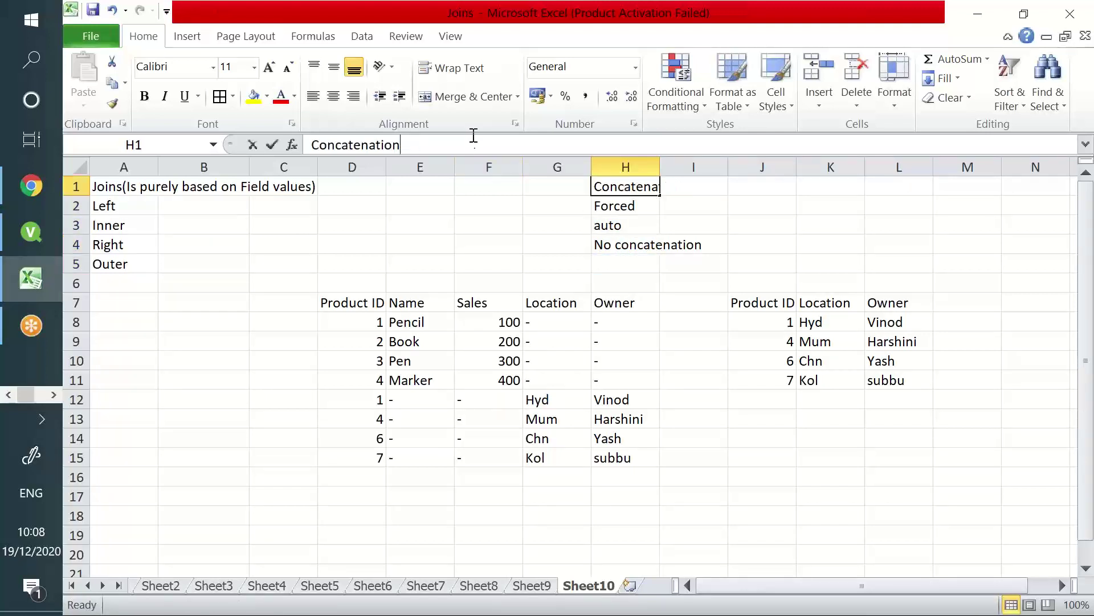
pyautogui.write('(Is p')
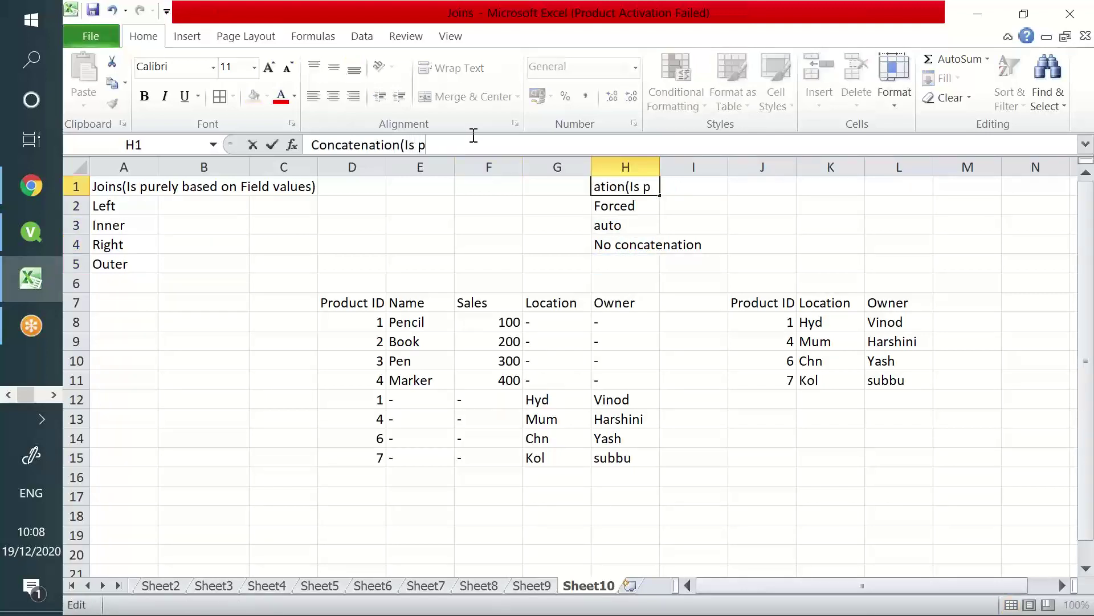
pyautogui.write('urely n')
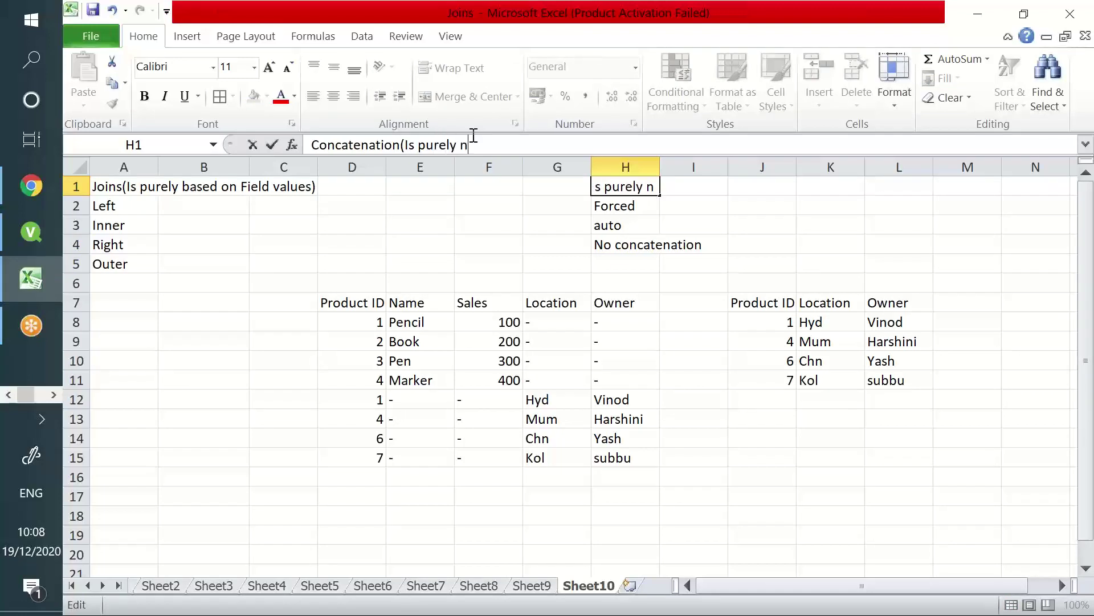
pyautogui.press('BackSpace')
pyautogui.write('based on')
pyautogui.press('BackSpace')
pyautogui.press('BackSpace')
pyautogui.write('on Field Names)')
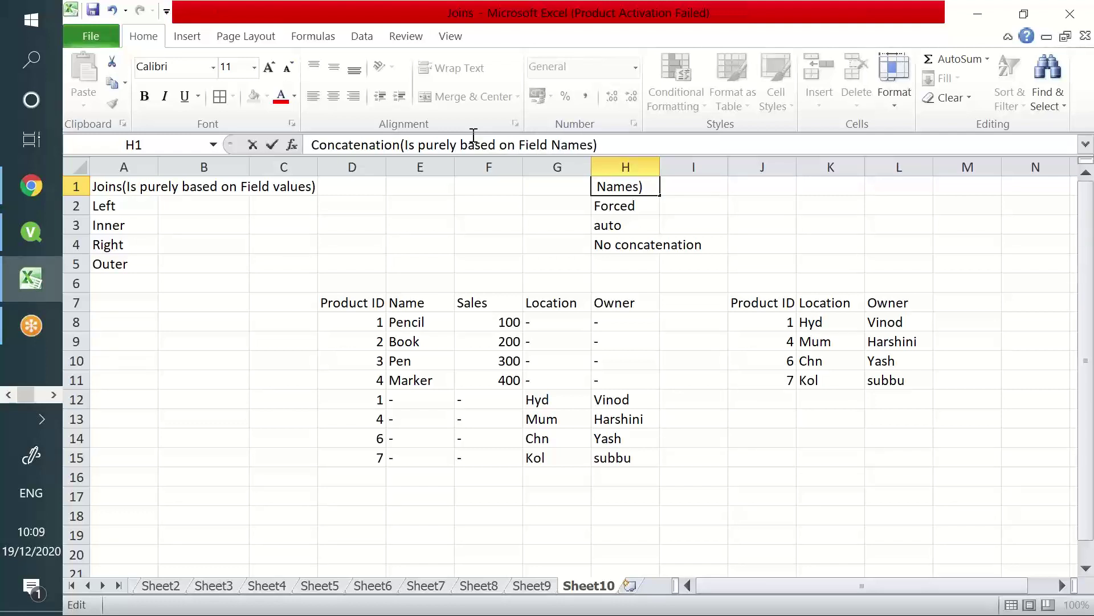
pyautogui.press('Return')
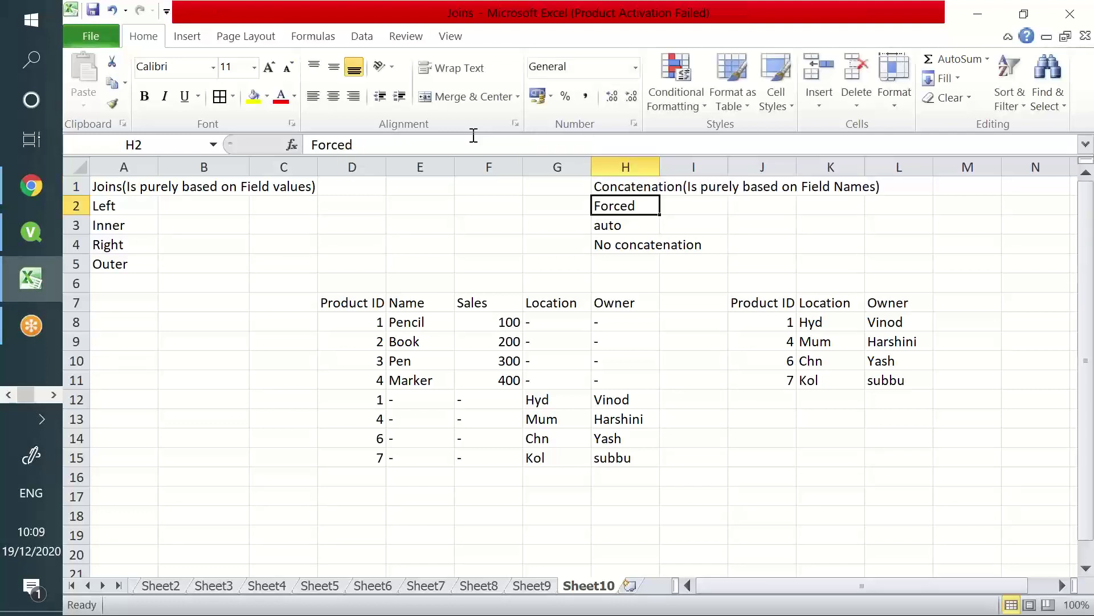
# - Review the Joins and Concatenation headings, then examine the combined table's original rows 8 to 11 and appended rows 12 to 15
pyautogui.click(132, 185)
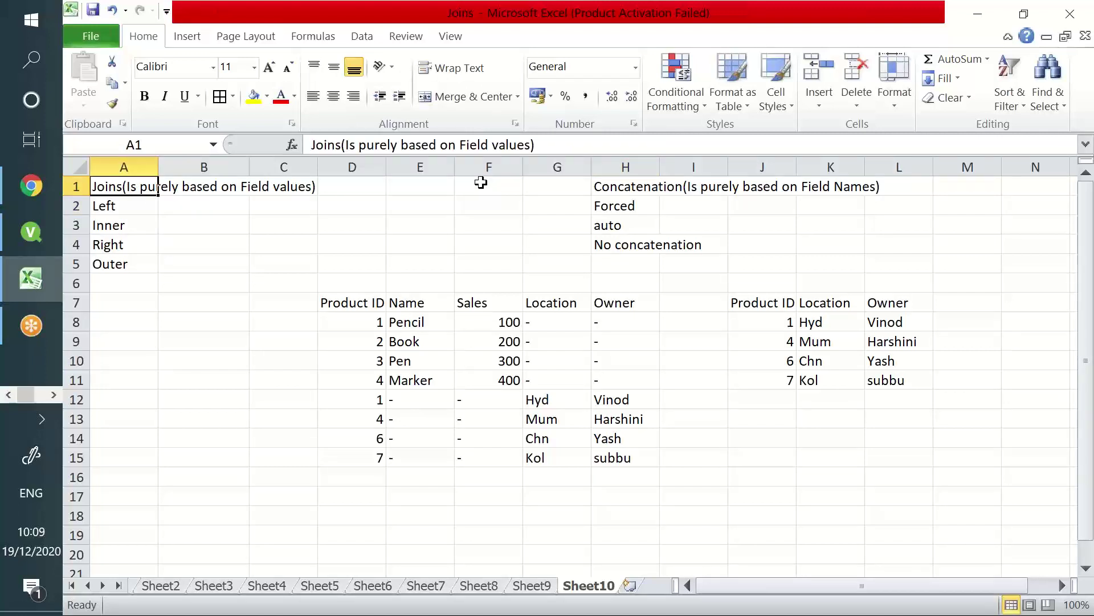
pyautogui.click(626, 182)
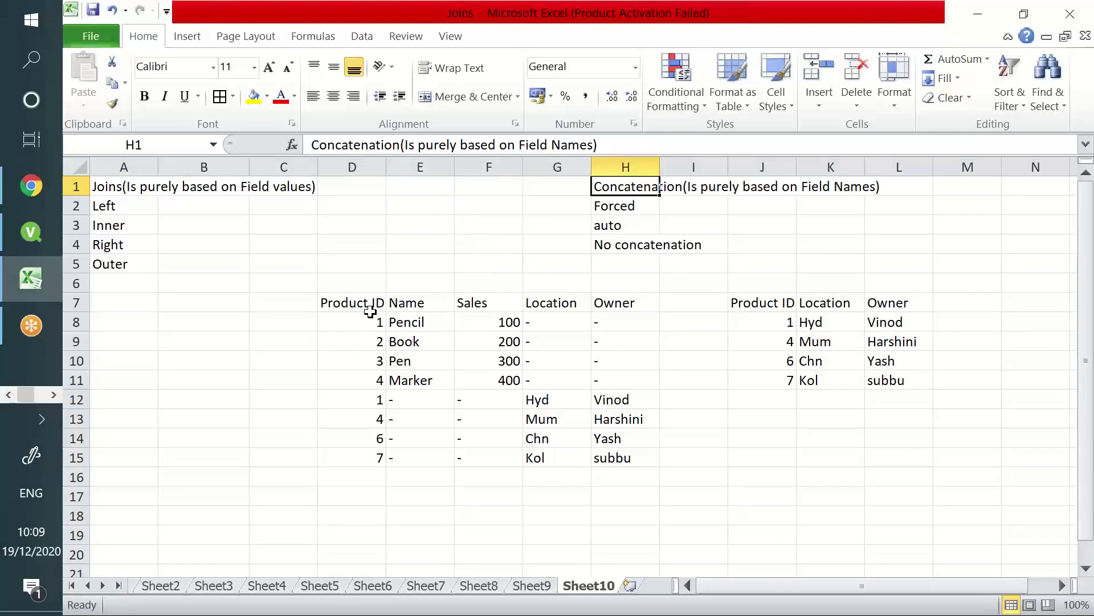
pyautogui.moveTo(368, 318); pyautogui.dragTo(371, 456)
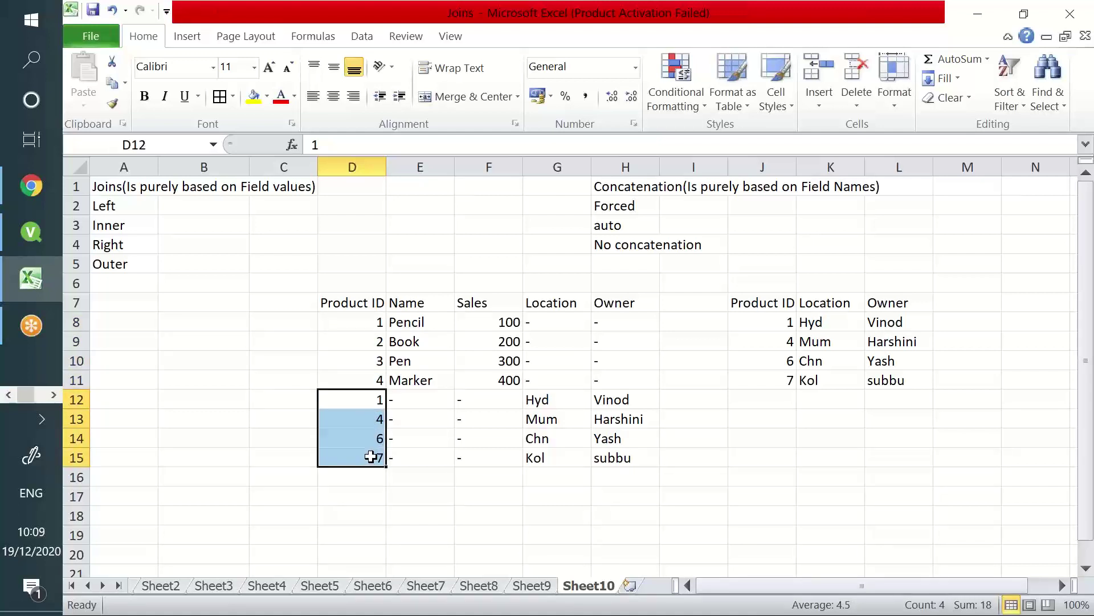
pyautogui.click(359, 321)
pyautogui.click(350, 395)
pyautogui.click(359, 320)
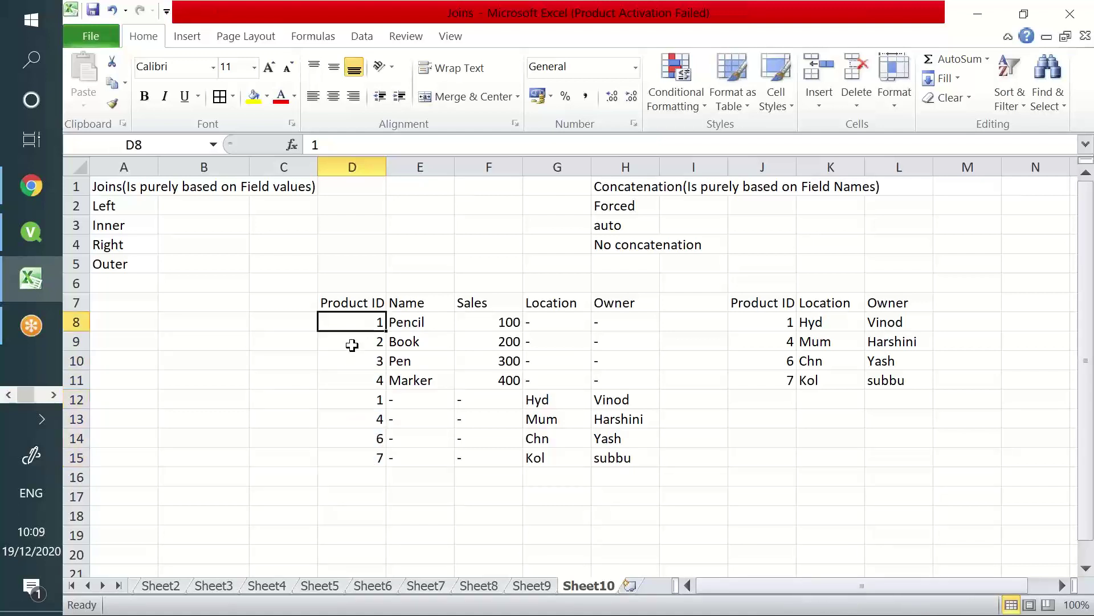
pyautogui.click(346, 395)
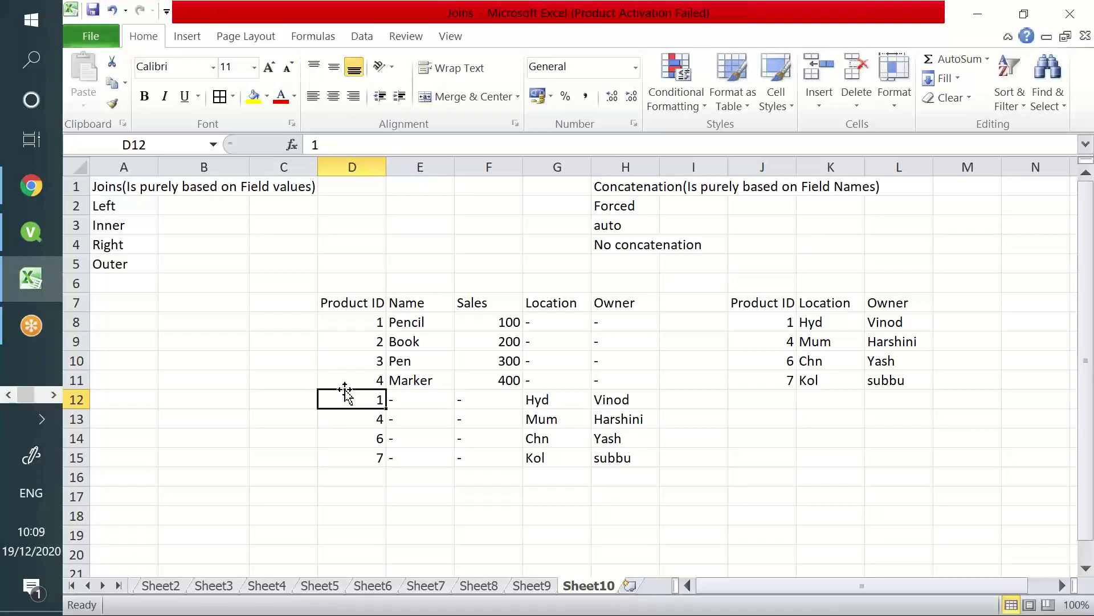
pyautogui.click(378, 320)
pyautogui.moveTo(377, 321); pyautogui.dragTo(536, 379)
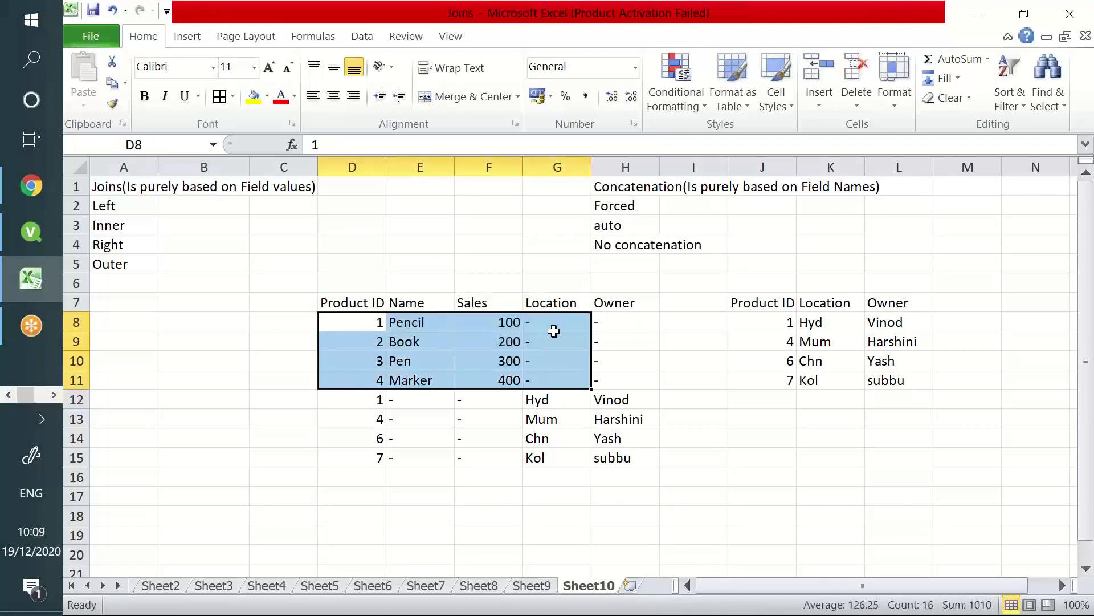
pyautogui.moveTo(559, 321); pyautogui.dragTo(618, 342)
pyautogui.moveTo(557, 379); pyautogui.dragTo(632, 394)
pyautogui.moveTo(367, 399); pyautogui.dragTo(601, 450)
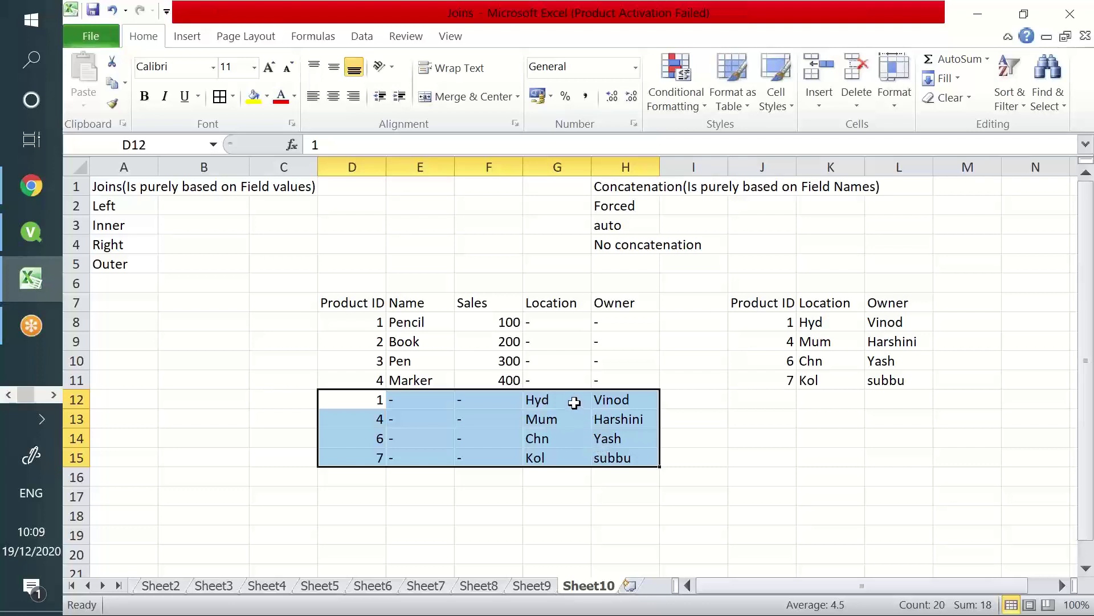
# - Compare the field names of both source tables with how their values line up in the force-concatenated table
pyautogui.moveTo(327, 305); pyautogui.dragTo(489, 379)
pyautogui.moveTo(772, 306); pyautogui.dragTo(869, 379)
pyautogui.moveTo(348, 405); pyautogui.dragTo(356, 458)
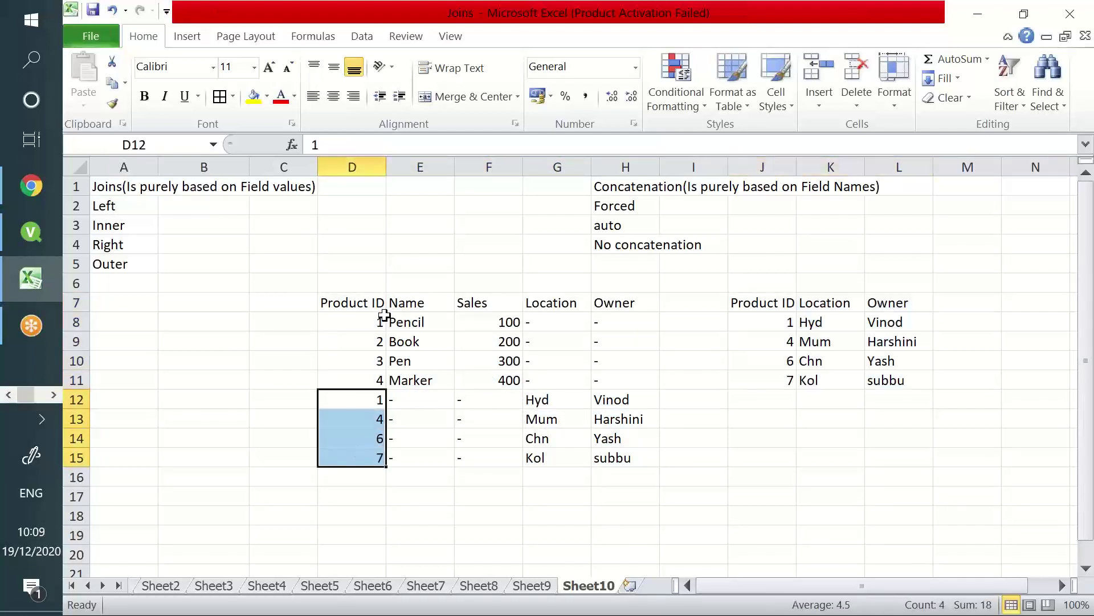
pyautogui.click(367, 301)
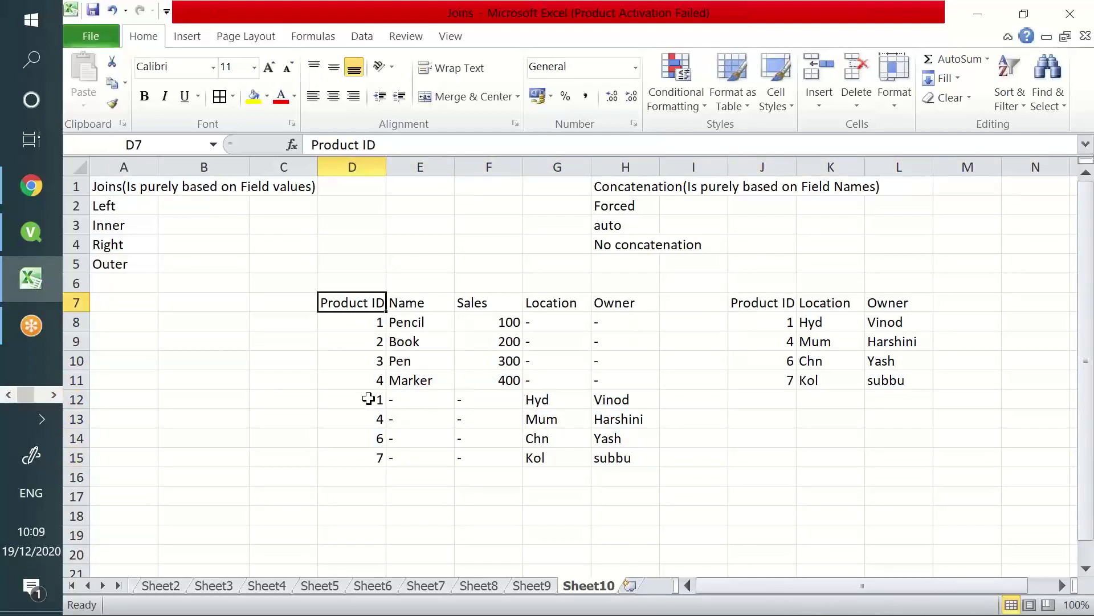
pyautogui.moveTo(368, 399); pyautogui.dragTo(379, 457)
pyautogui.click(566, 308)
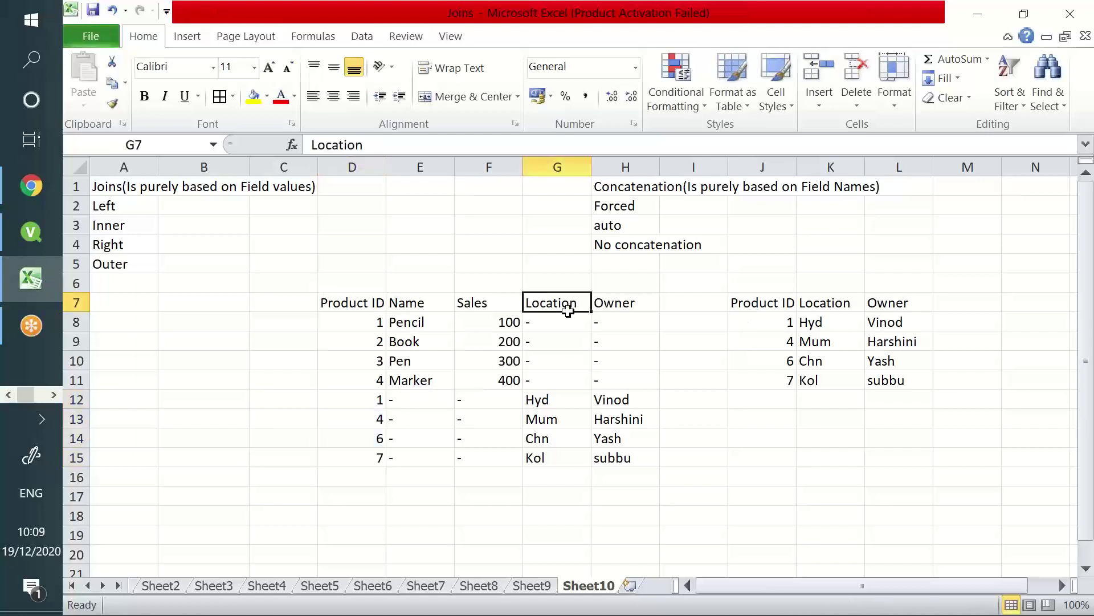
pyautogui.moveTo(568, 310); pyautogui.dragTo(639, 306)
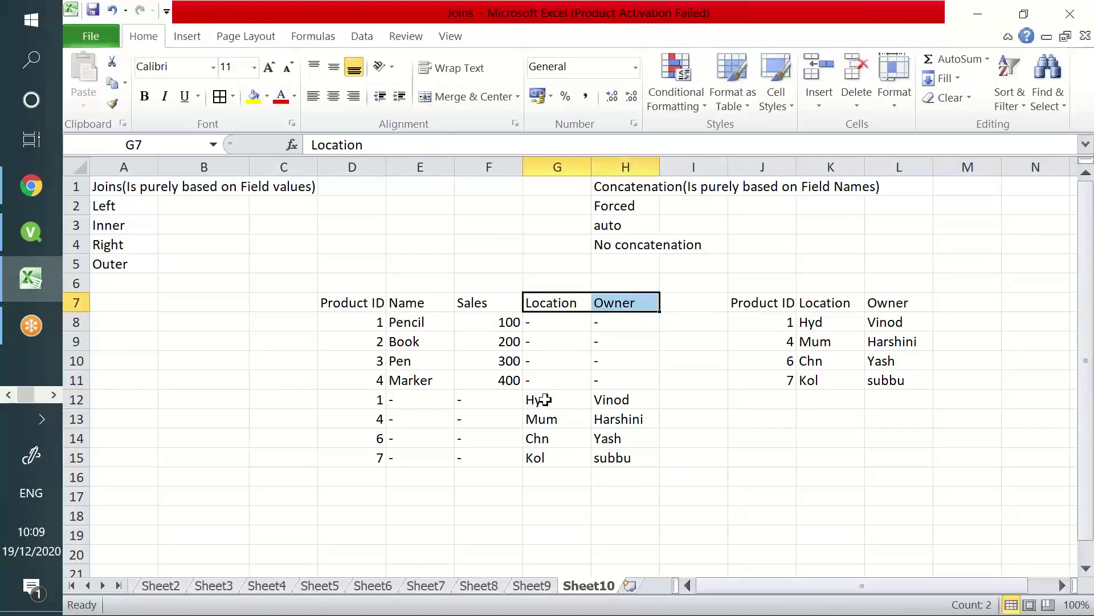
pyautogui.moveTo(545, 400); pyautogui.dragTo(623, 456)
pyautogui.moveTo(371, 401); pyautogui.dragTo(405, 436)
pyautogui.moveTo(546, 400); pyautogui.dragTo(595, 456)
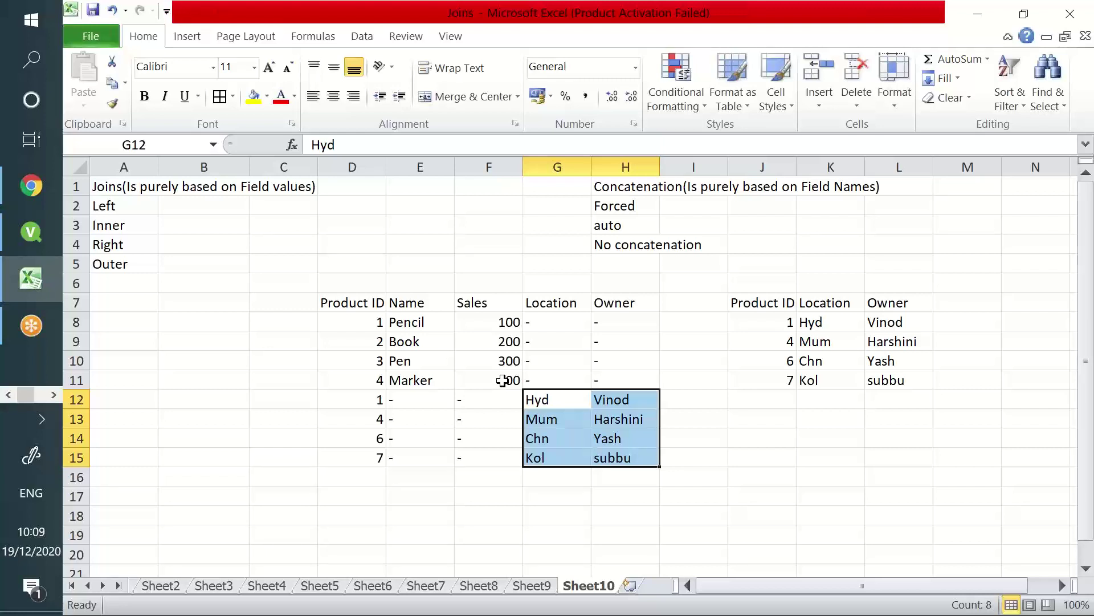
pyautogui.moveTo(762, 299); pyautogui.dragTo(899, 300)
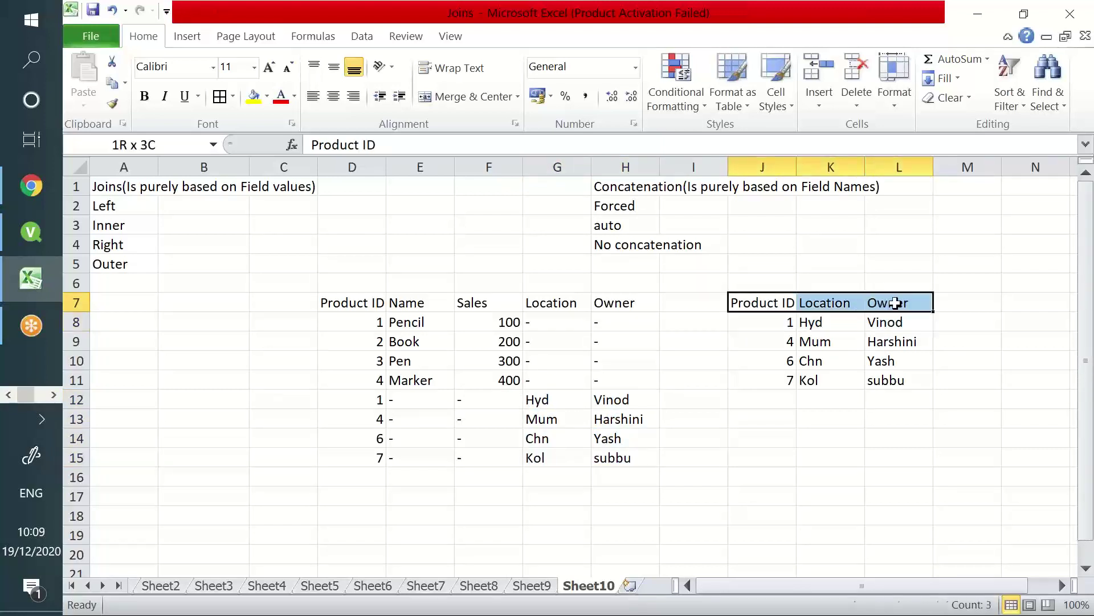
pyautogui.moveTo(357, 302); pyautogui.dragTo(476, 303)
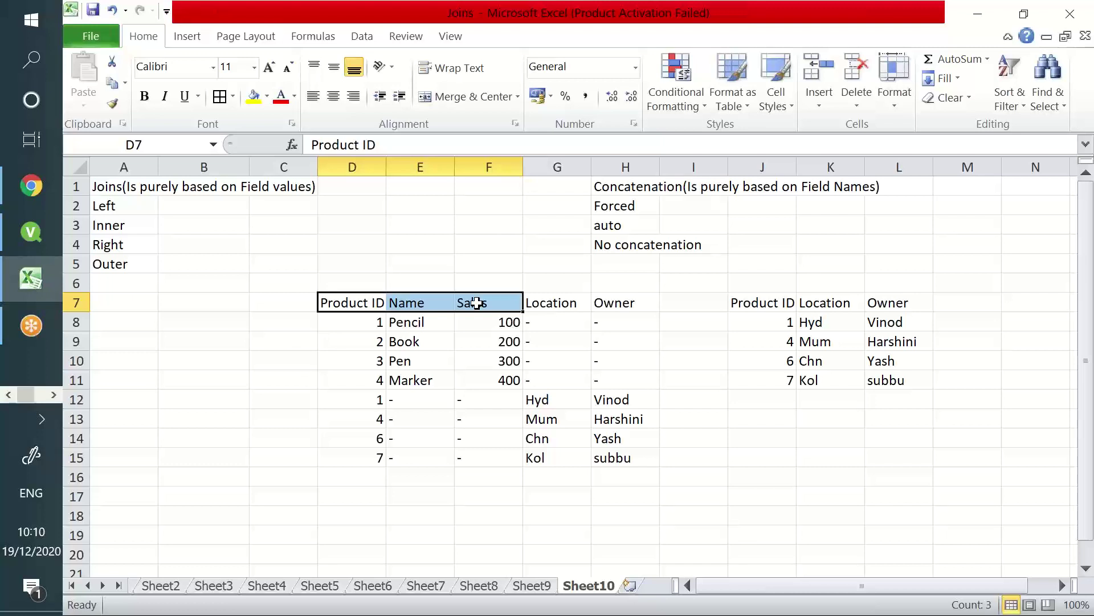
pyautogui.click(625, 212)
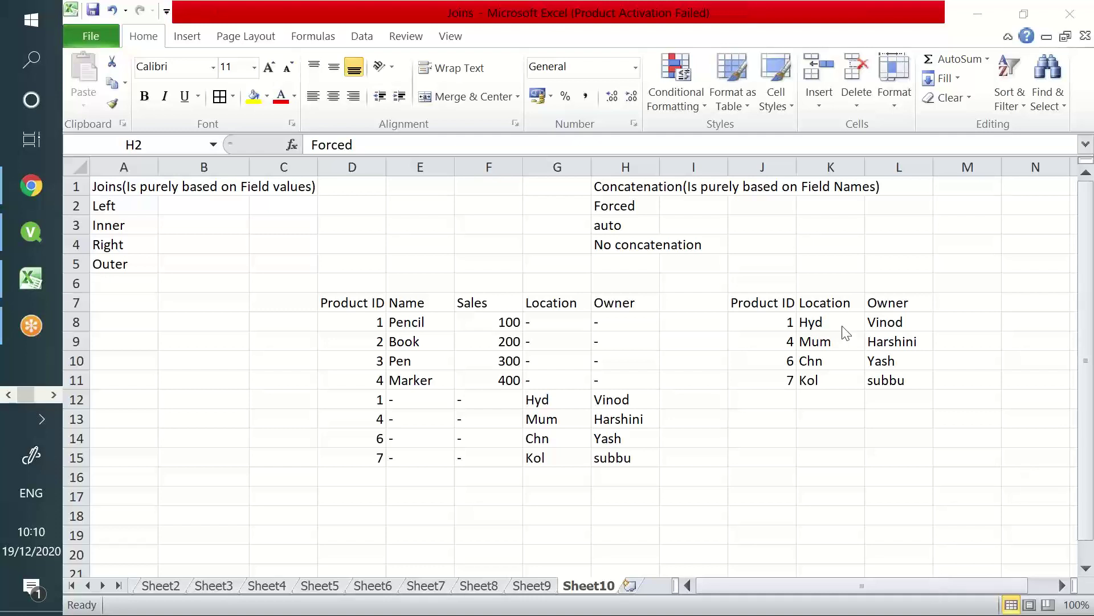
# - Clear the appended rows D12 to H15 and the Location and Owner columns in G7 to H11
pyautogui.click(623, 228)
pyautogui.click(621, 229)
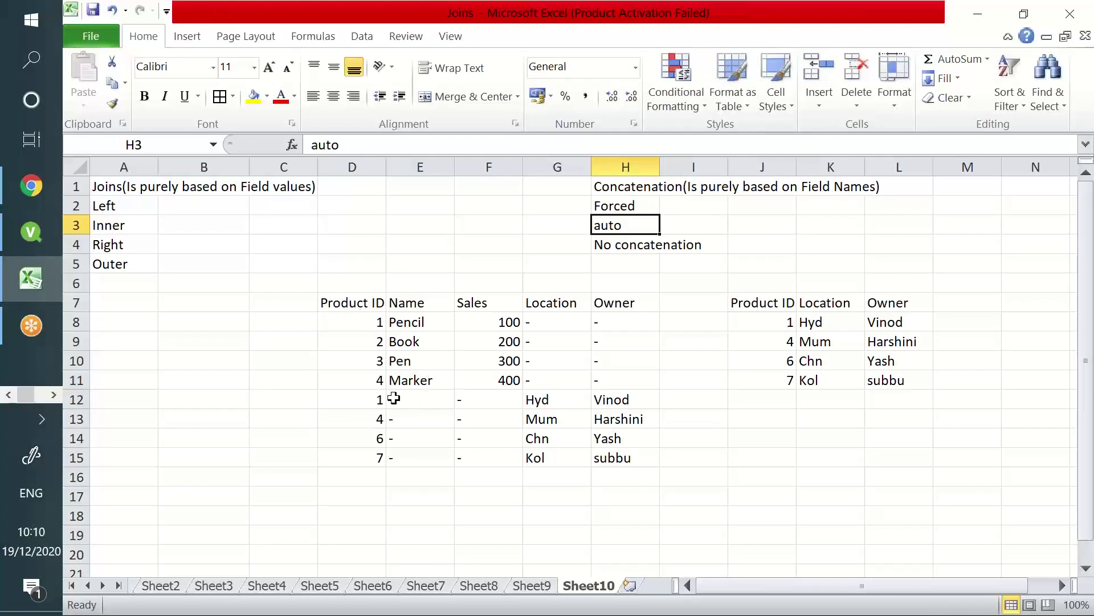
pyautogui.moveTo(382, 399); pyautogui.dragTo(599, 450)
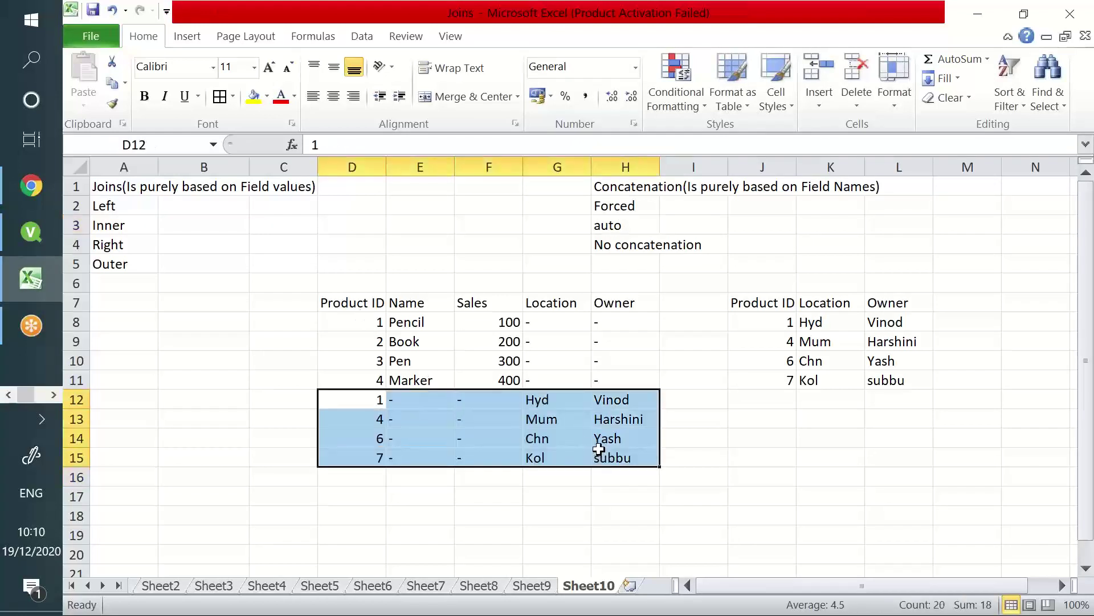
pyautogui.press('Delete')
pyautogui.moveTo(545, 304); pyautogui.dragTo(605, 379)
pyautogui.press('Delete')
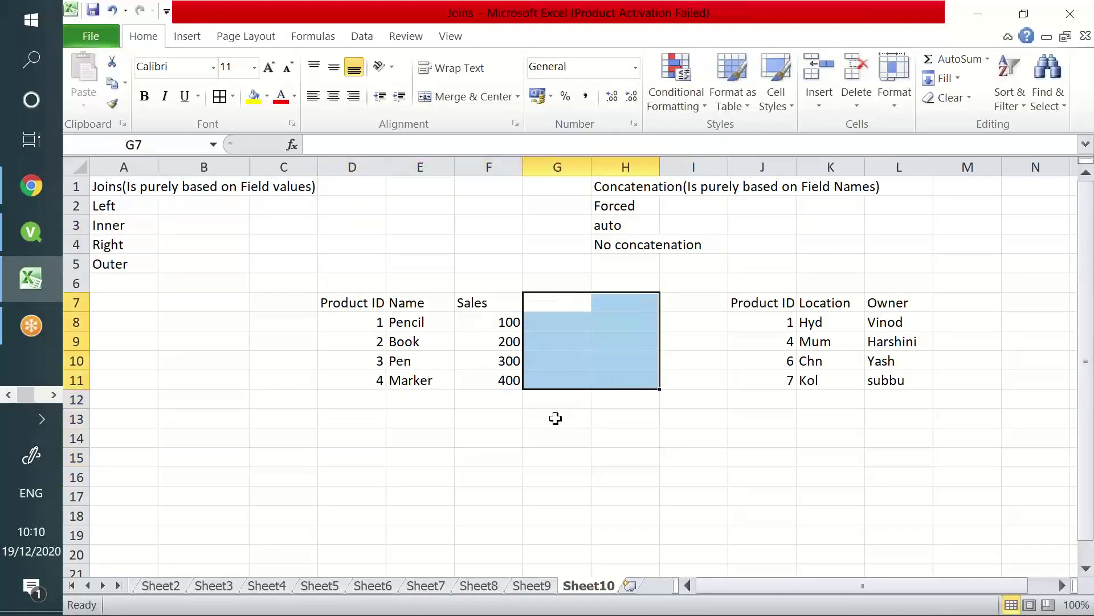
pyautogui.click(555, 418)
# - Rename the second table's headings in K7 and L7 to "Name" and "Sales" to match the first table
pyautogui.moveTo(365, 302); pyautogui.dragTo(530, 395)
pyautogui.moveTo(777, 303); pyautogui.dragTo(875, 386)
pyautogui.click(836, 296)
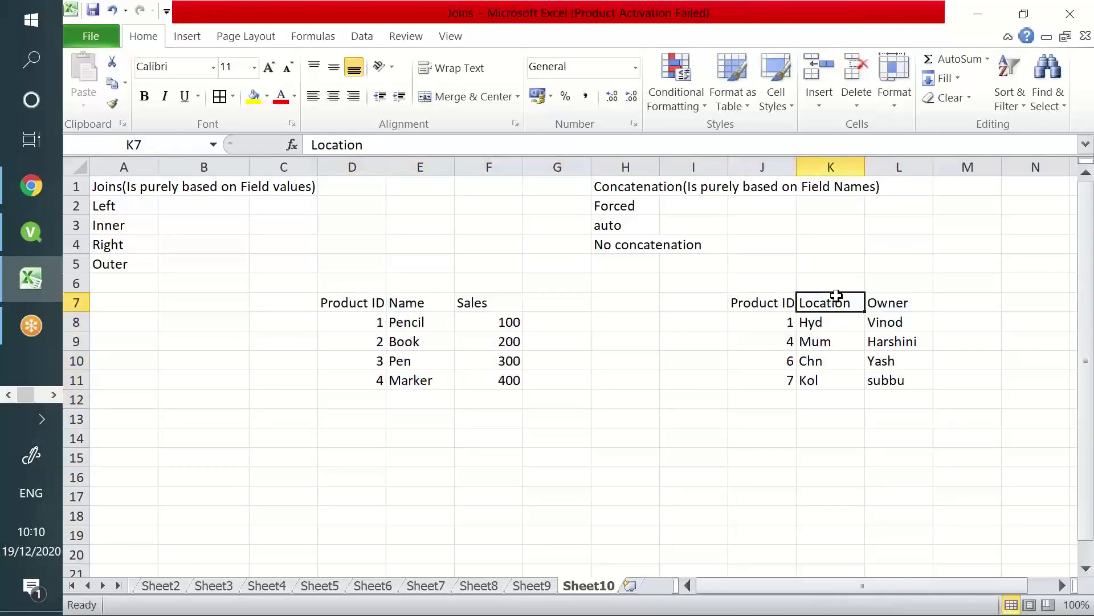
pyautogui.write('Name')
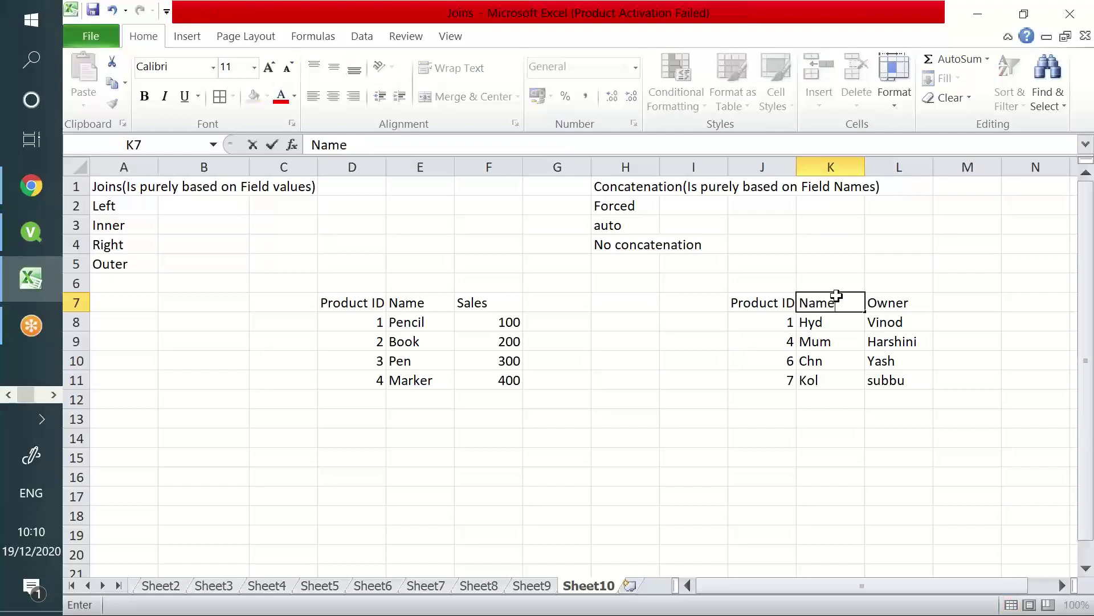
pyautogui.press('Tab')
pyautogui.write('Sal')
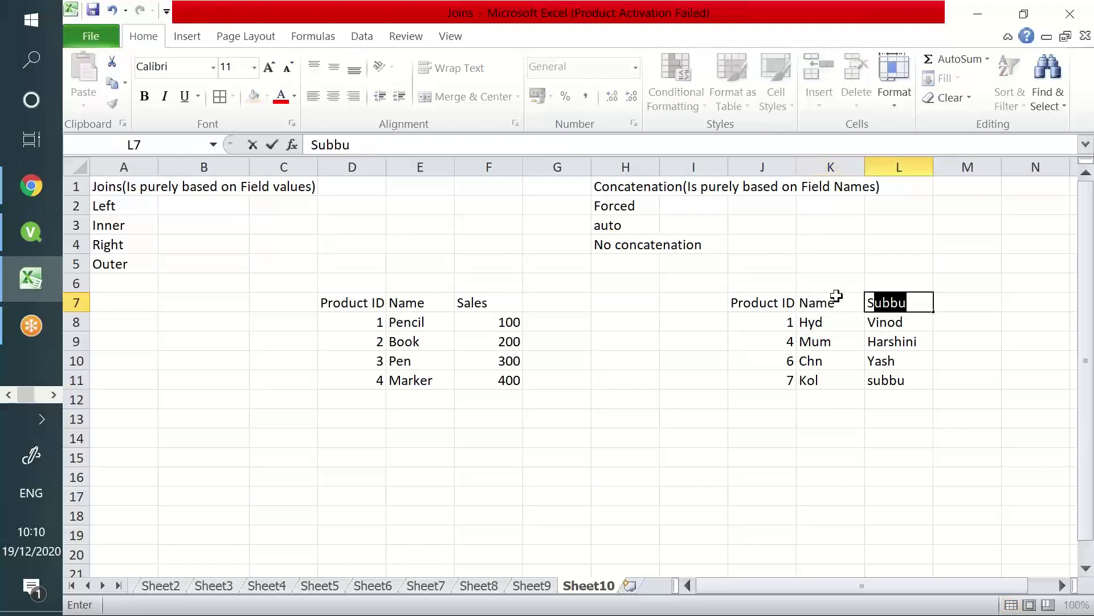
pyautogui.press('Return')
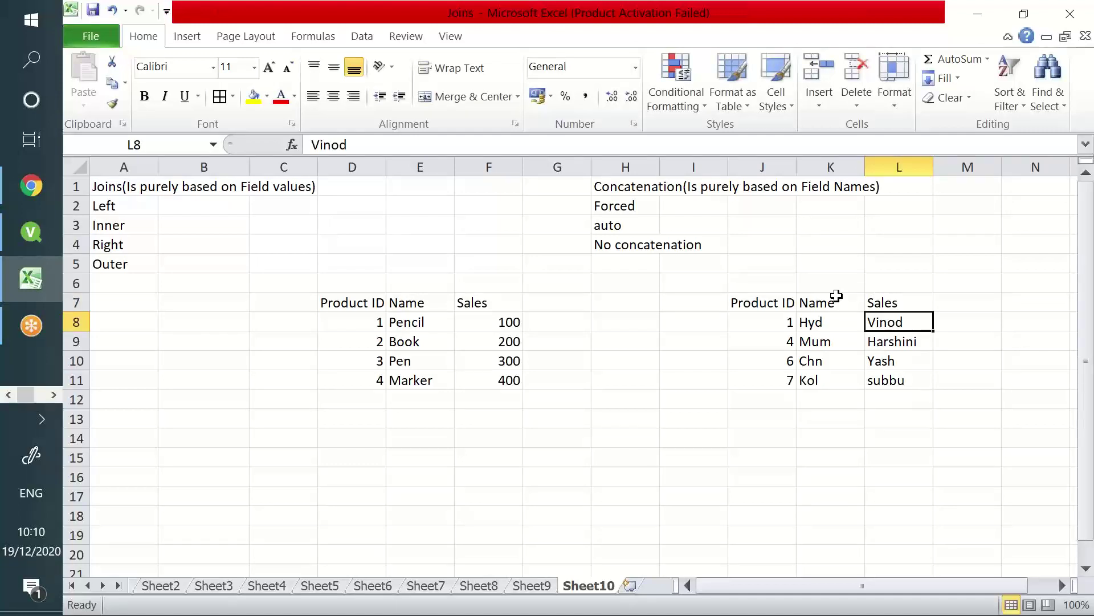
# - Replace the second table's values in L8 to L11 with the sales figures 100, 200, 300 and 400
pyautogui.write('100')
pyautogui.press('Return')
pyautogui.write('200')
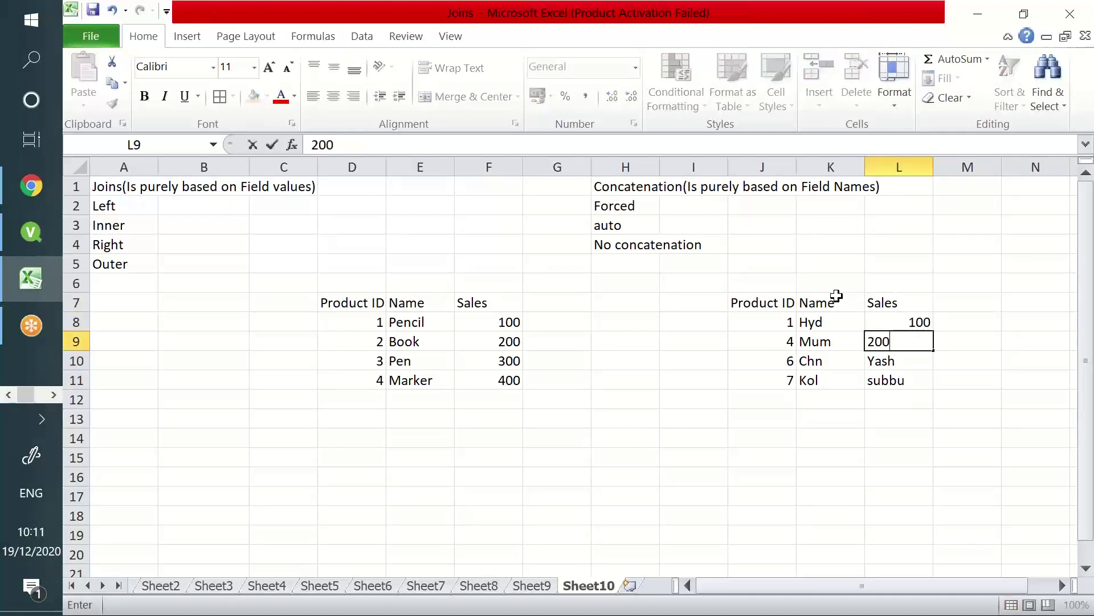
pyautogui.press('Return')
pyautogui.write('300')
pyautogui.press('Return')
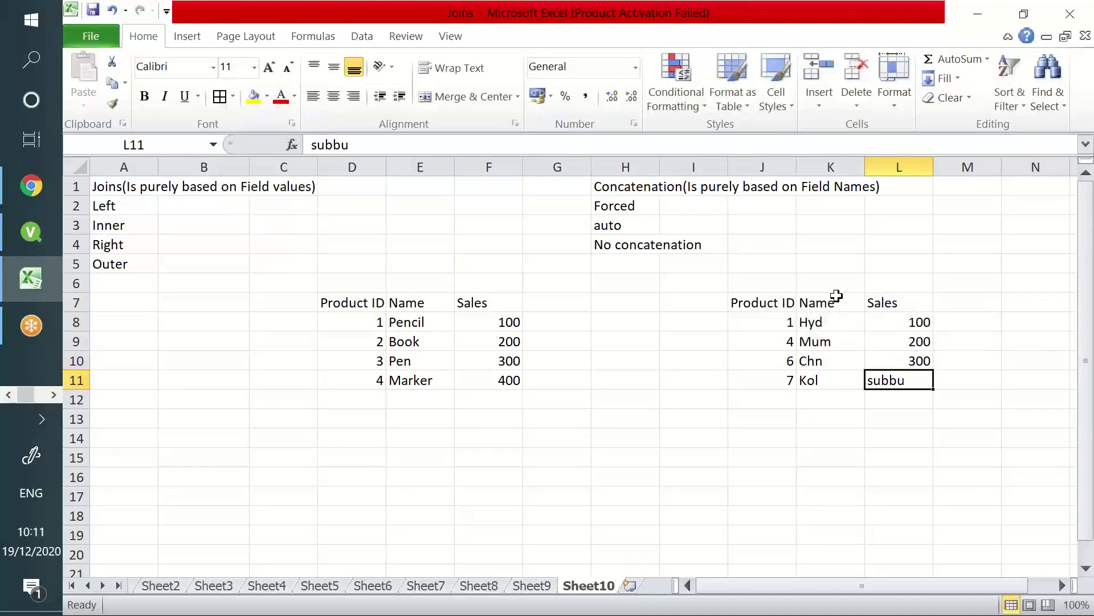
pyautogui.write('400')
pyautogui.press('Return')
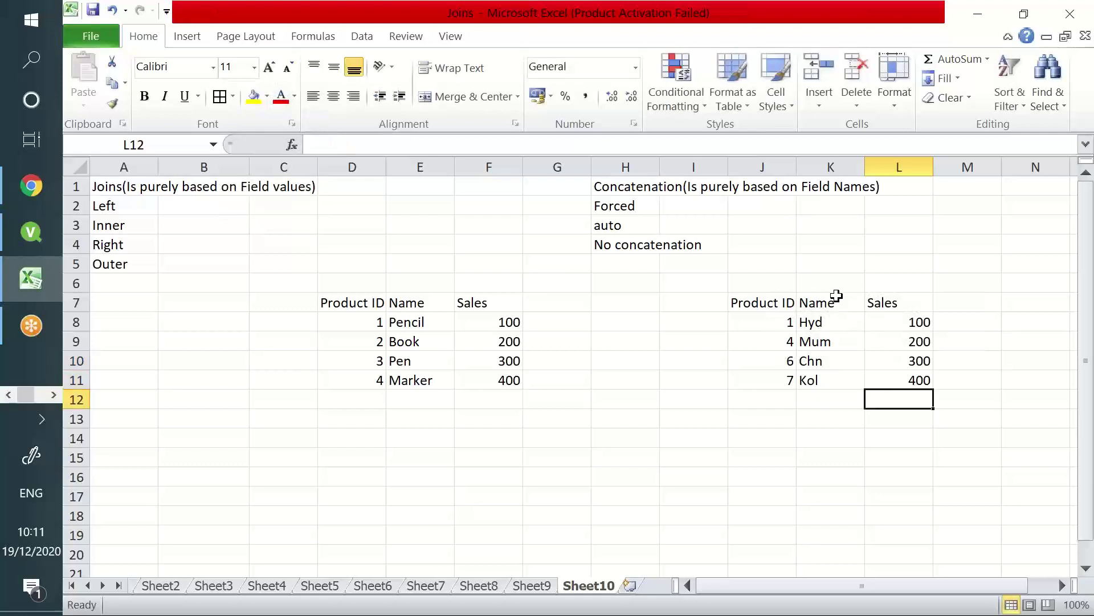
# - Copy the second table's data rows, J8 to L11, beneath the first table starting in cell D12
pyautogui.moveTo(782, 299); pyautogui.dragTo(887, 371)
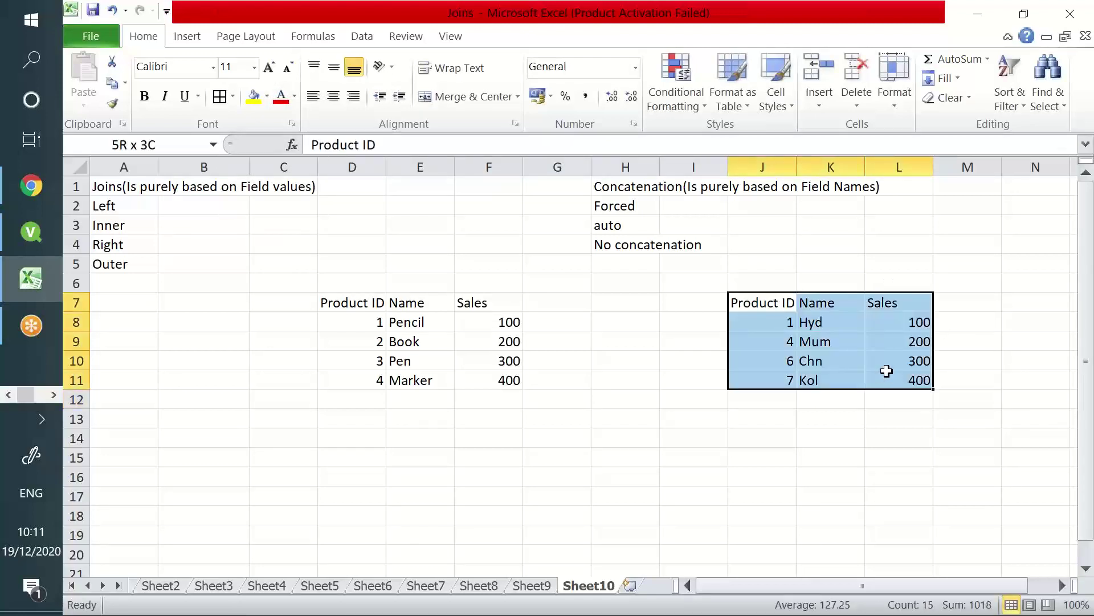
pyautogui.moveTo(359, 301); pyautogui.dragTo(480, 378)
pyautogui.moveTo(739, 311); pyautogui.dragTo(910, 382)
pyautogui.moveTo(783, 303); pyautogui.dragTo(886, 302)
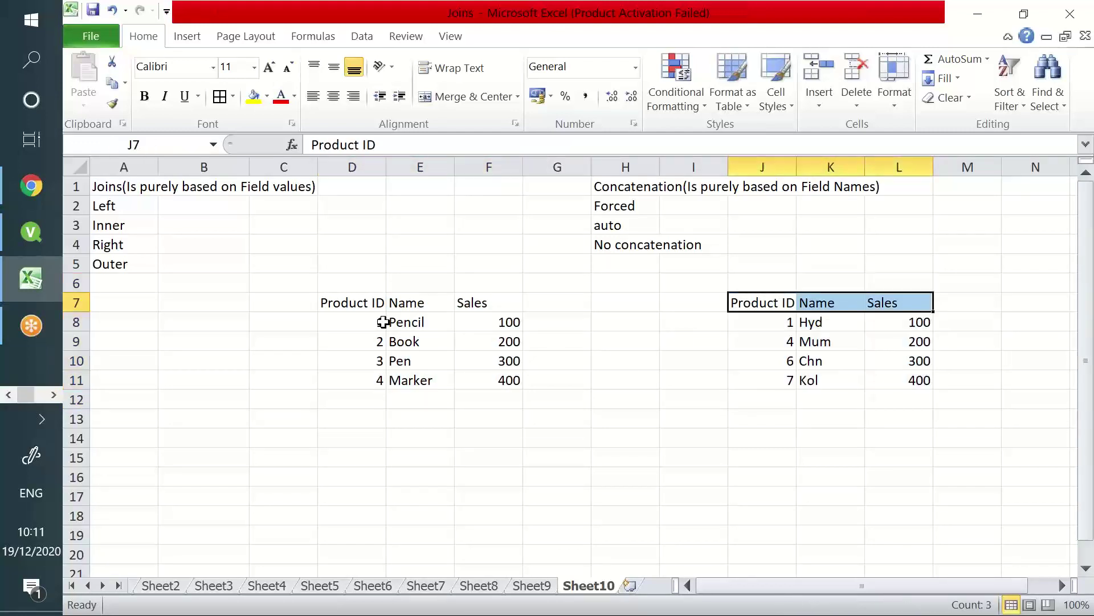
pyautogui.moveTo(370, 309); pyautogui.dragTo(491, 302)
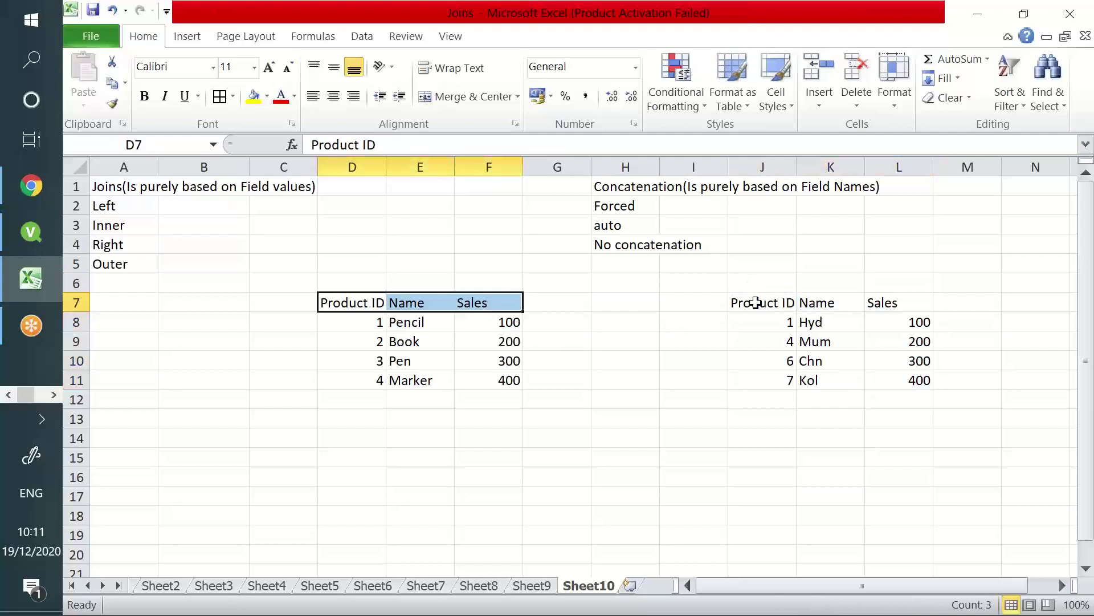
pyautogui.moveTo(760, 303); pyautogui.dragTo(875, 300)
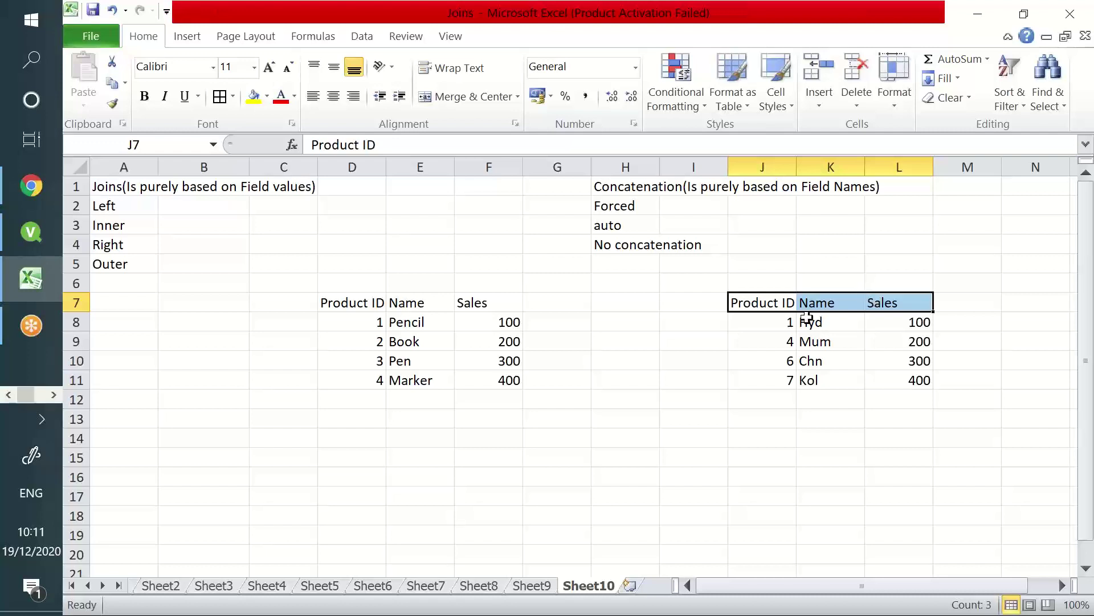
pyautogui.moveTo(762, 318); pyautogui.dragTo(886, 381)
pyautogui.hotkey('ctrl', 'c')
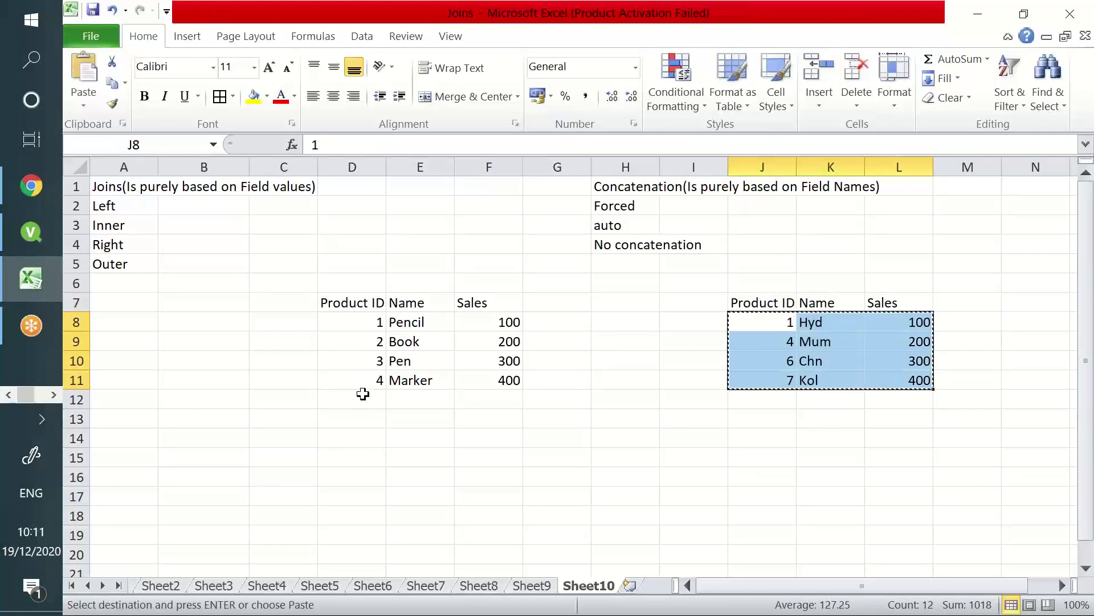
pyautogui.click(364, 398)
pyautogui.hotkey('ctrl', 'v')
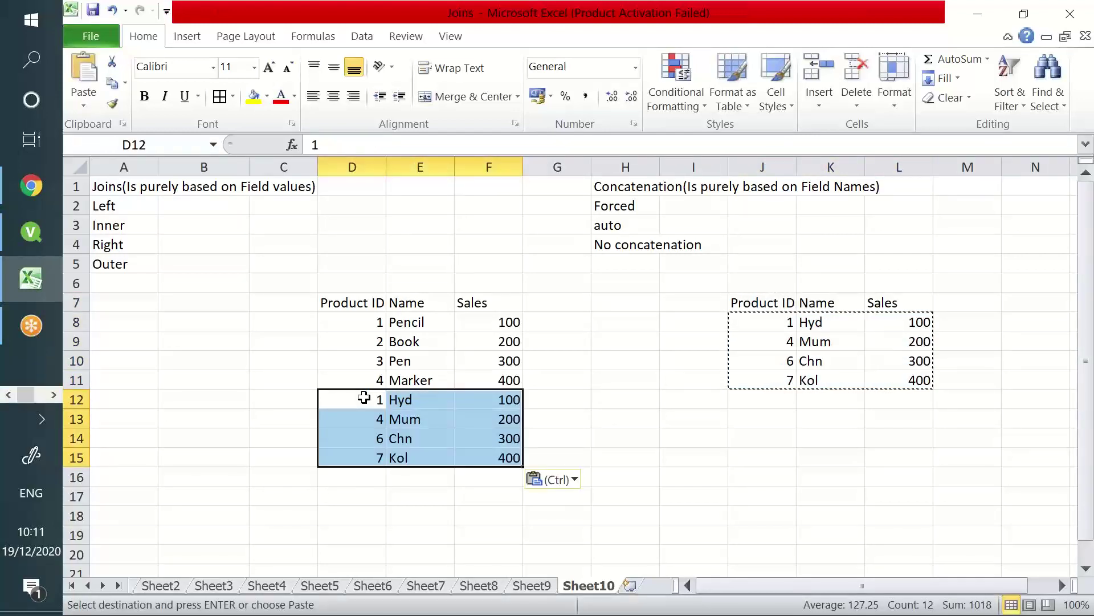
# - Examine the auto-concatenated table in D7 to F15, including the appended rows 12 to 15
pyautogui.moveTo(361, 303); pyautogui.dragTo(476, 455)
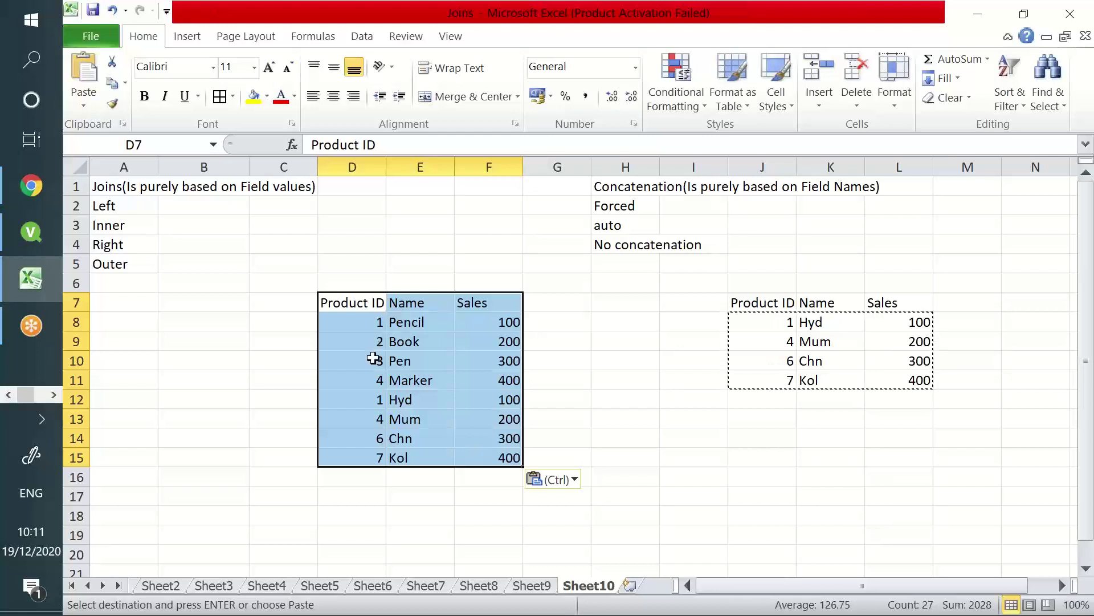
pyautogui.moveTo(356, 308); pyautogui.dragTo(460, 451)
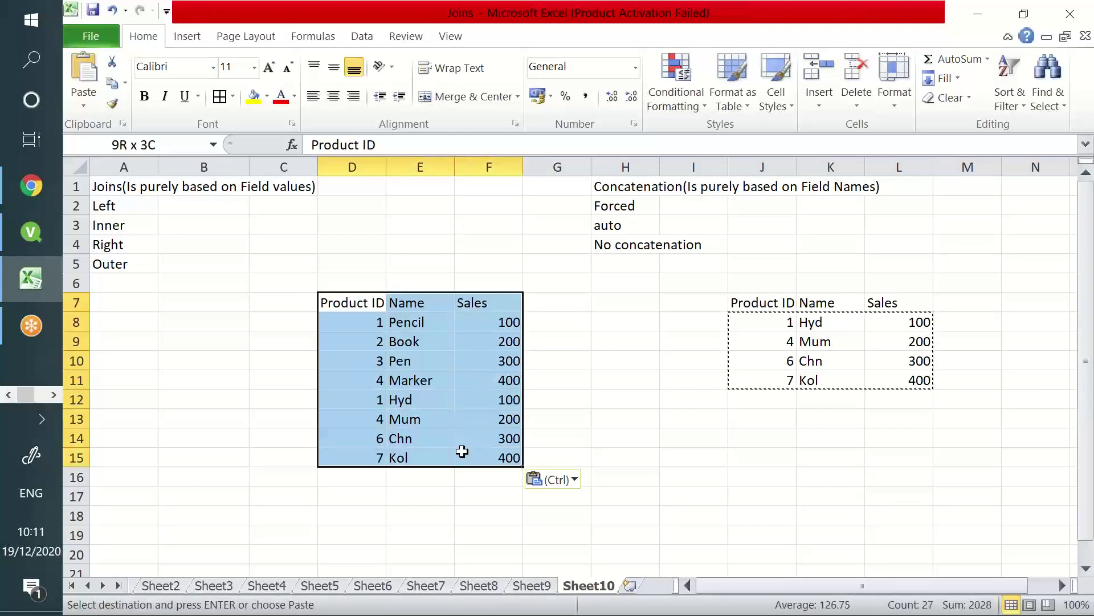
pyautogui.moveTo(361, 384); pyautogui.dragTo(483, 466)
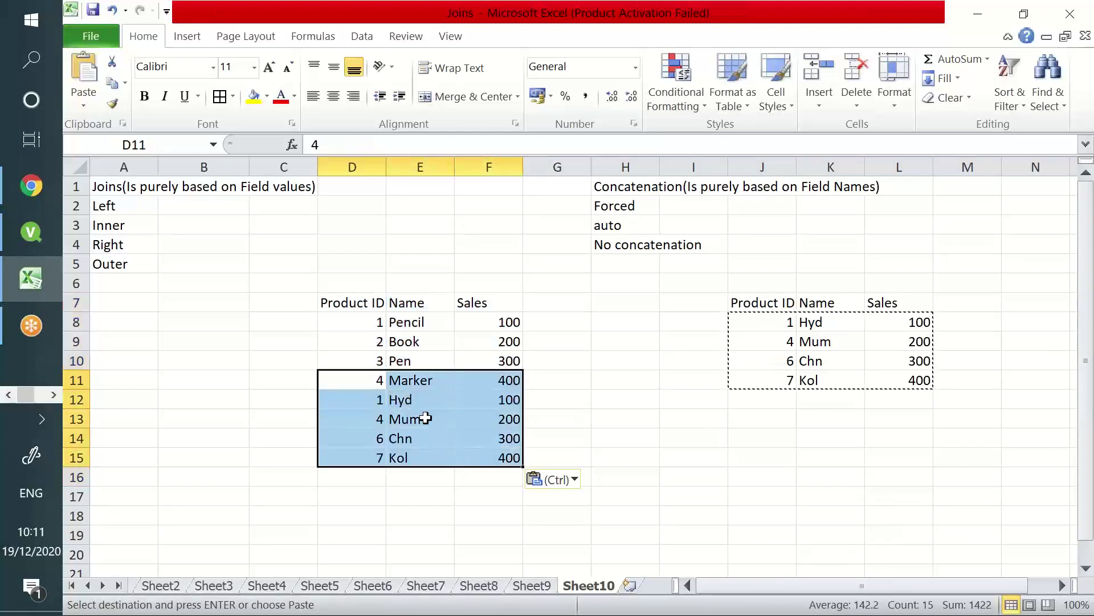
pyautogui.moveTo(350, 399); pyautogui.dragTo(505, 452)
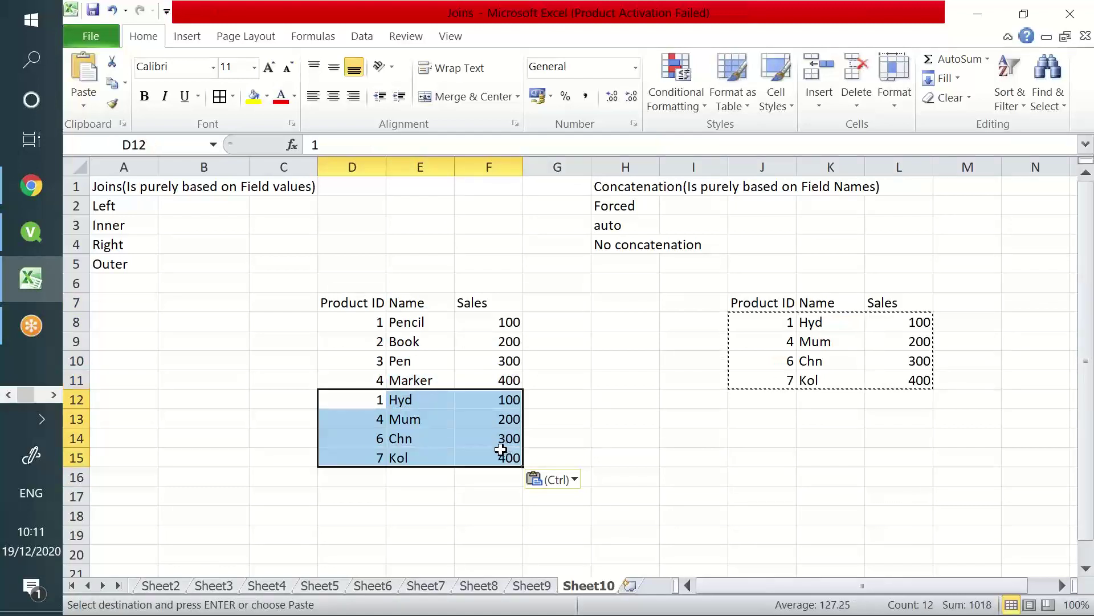
# - Replace the second table's Sales values in L8 to L11 with four people's first names
pyautogui.click(890, 327)
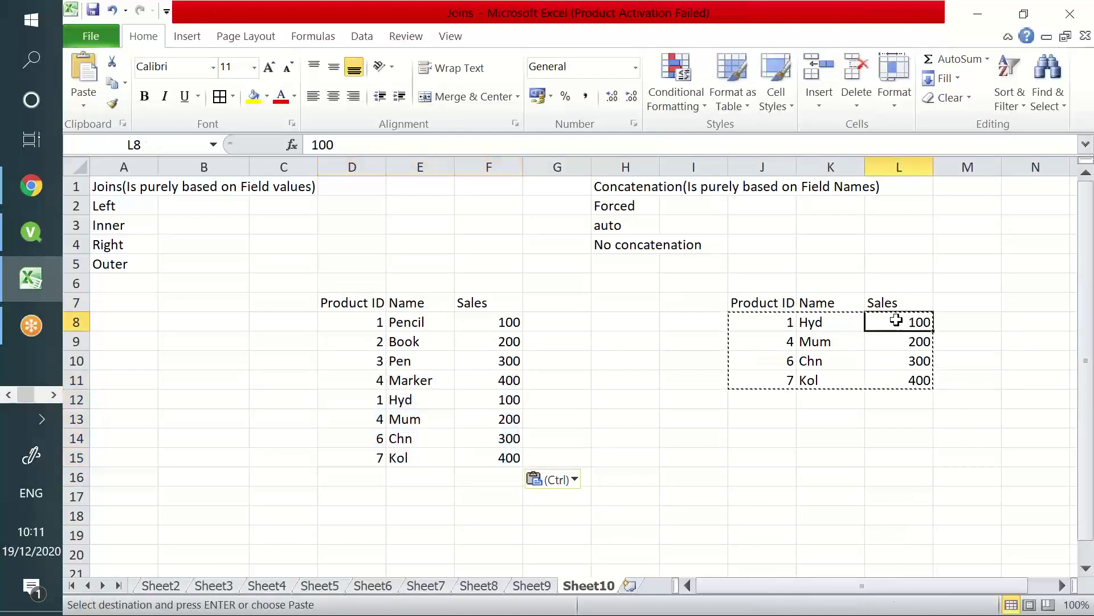
pyautogui.press('Up')
pyautogui.press('Down')
pyautogui.hotkey('shift', 'Down')
pyautogui.hotkey('shift', 'Down')
pyautogui.hotkey('shift', 'Down')
pyautogui.click(907, 323)
pyautogui.write('Yash')
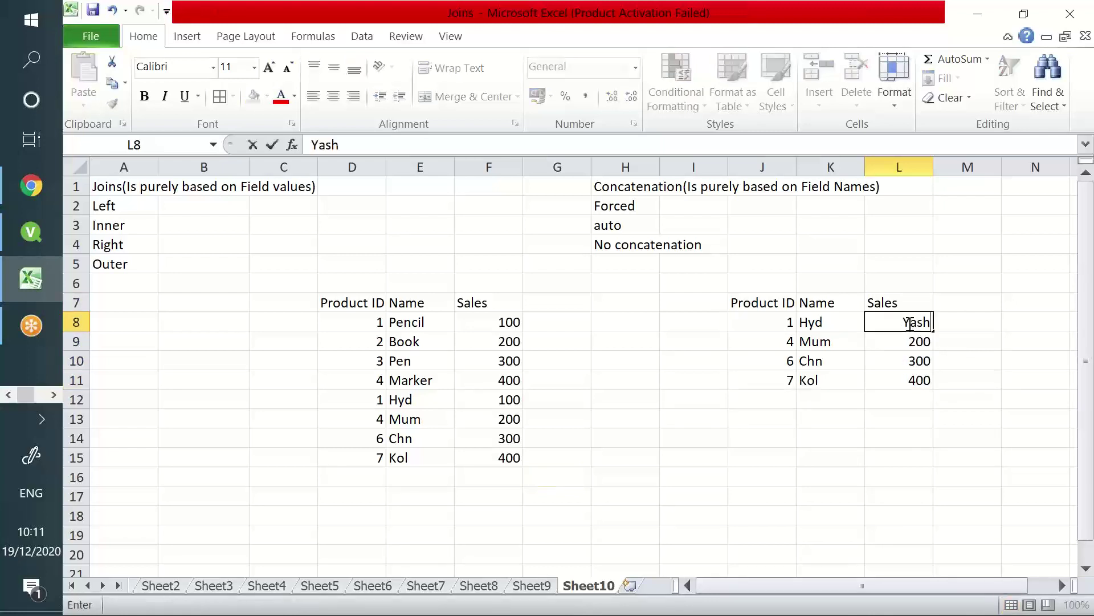
pyautogui.press('Return')
pyautogui.write('vinod')
pyautogui.press('Return')
pyautogui.write('Har')
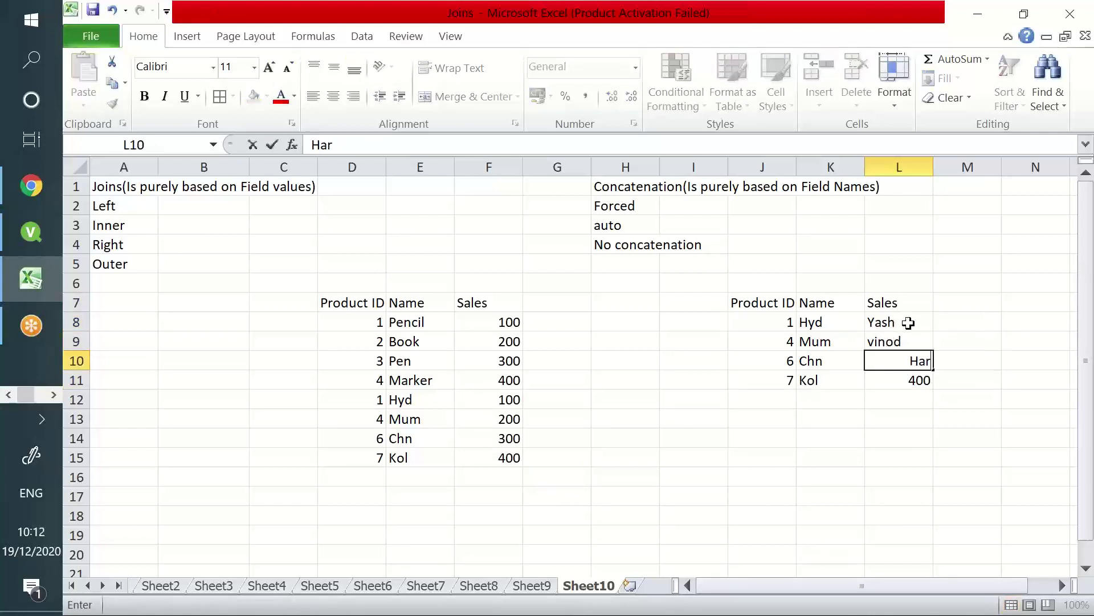
pyautogui.write('shini')
pyautogui.press('Return')
pyautogui.write('Subbu')
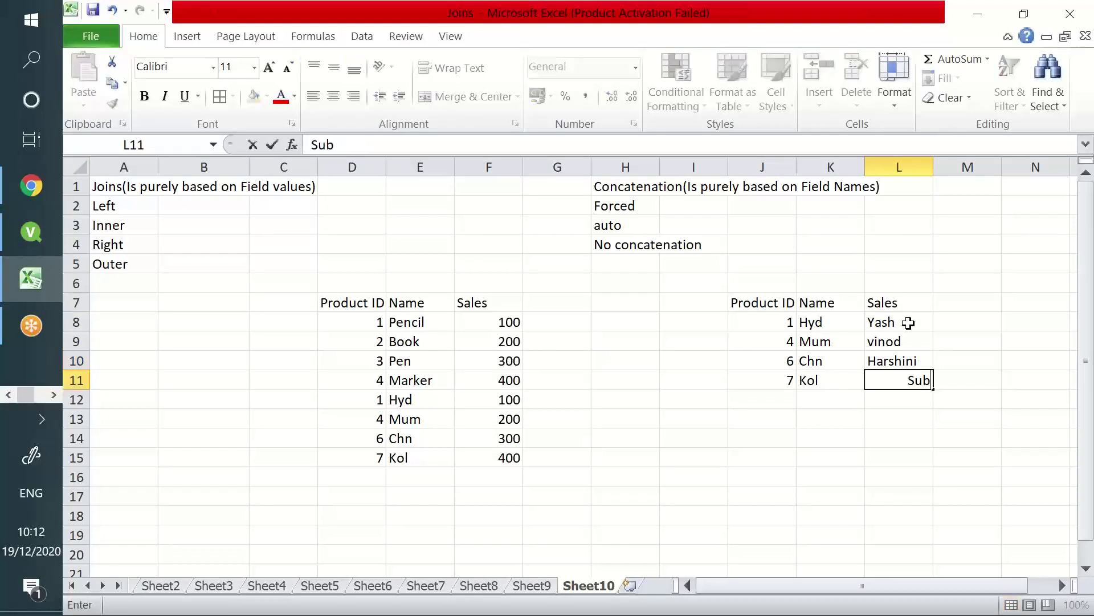
pyautogui.press('Return')
# - Copy the names in L8 to L11 over the appended sales values in F12 to F15 and compare both tables' headings
pyautogui.moveTo(908, 323); pyautogui.dragTo(921, 375)
pyautogui.hotkey('ctrl', 'c')
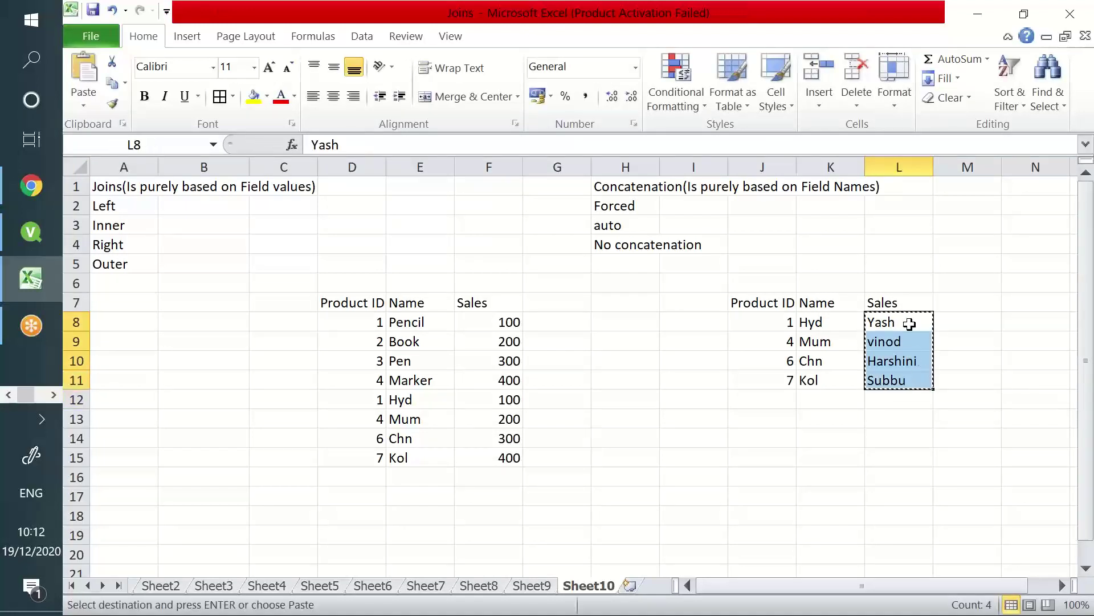
pyautogui.click(516, 402)
pyautogui.hotkey('ctrl', 'v')
pyautogui.click(593, 393)
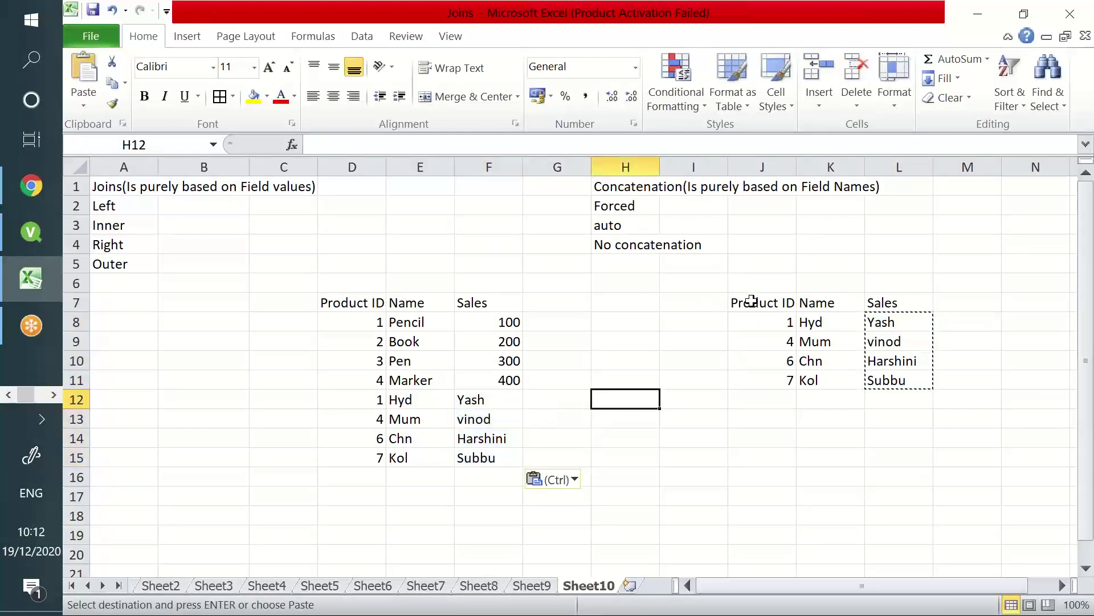
pyautogui.moveTo(741, 303); pyautogui.dragTo(832, 302)
pyautogui.moveTo(361, 301); pyautogui.dragTo(472, 302)
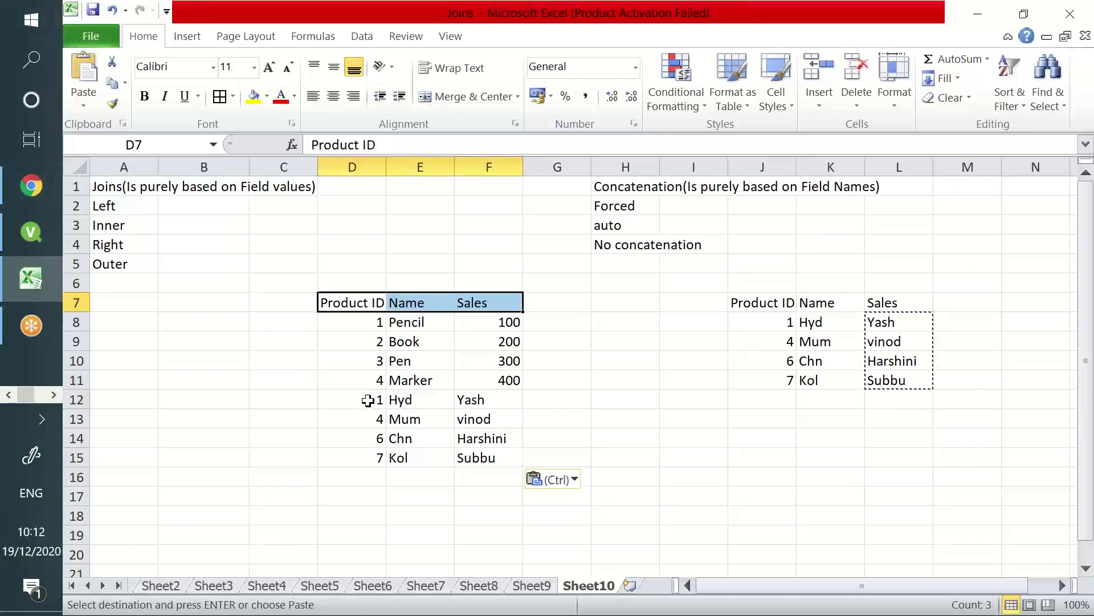
# - Clear the appended rows in D12 to F16 and enter "Noconcatenate" in cell H8 between the two tables
pyautogui.moveTo(369, 398); pyautogui.dragTo(483, 468)
pyautogui.press('Delete')
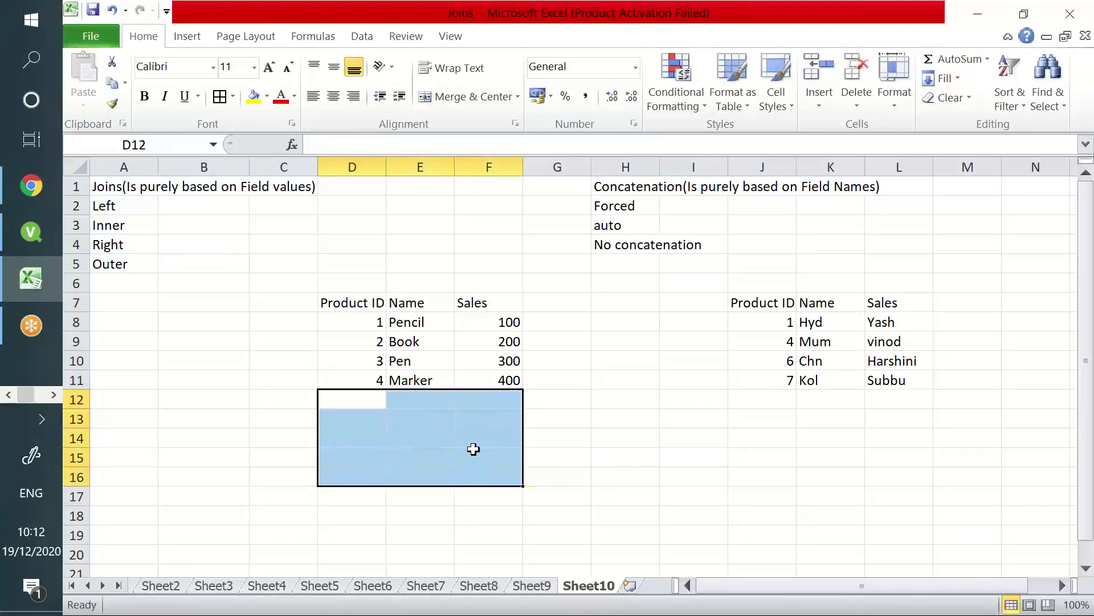
pyautogui.click(623, 316)
pyautogui.write('N')
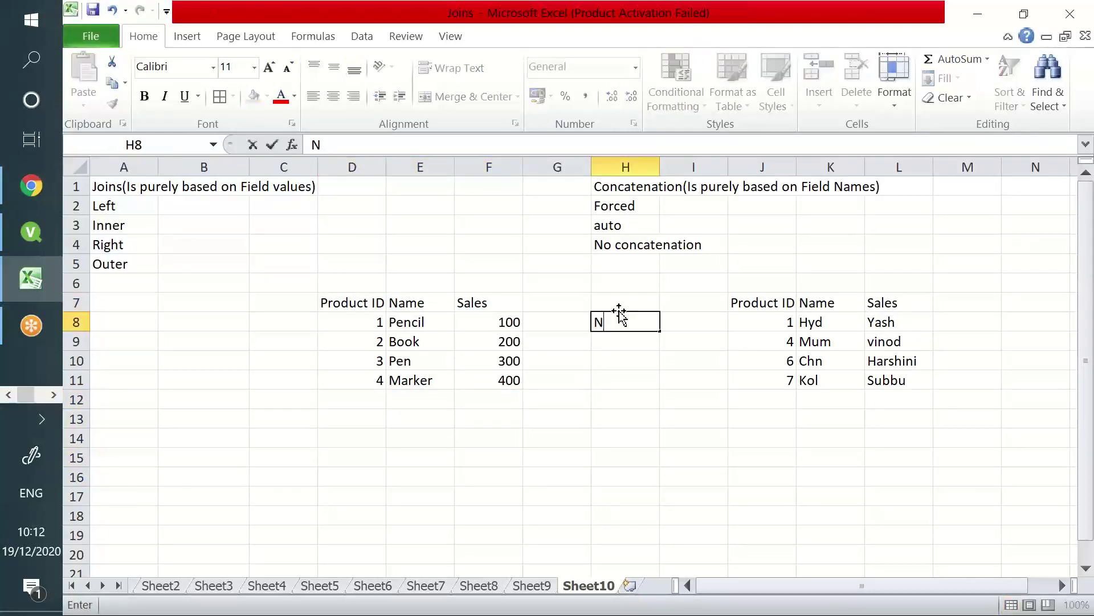
pyautogui.write('oconcate')
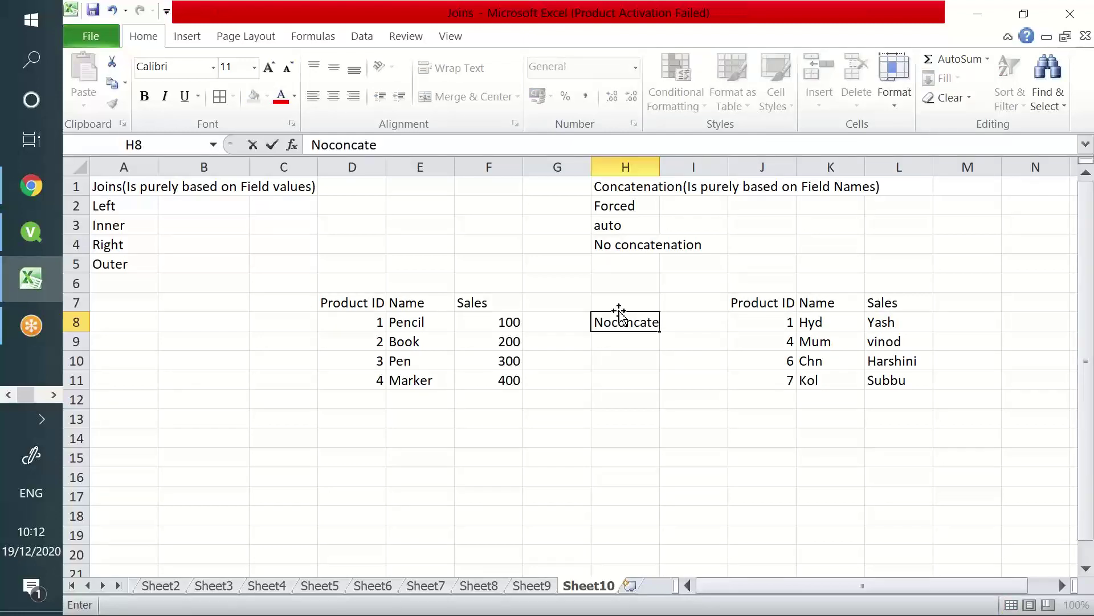
pyautogui.write('nate')
pyautogui.press('Return')
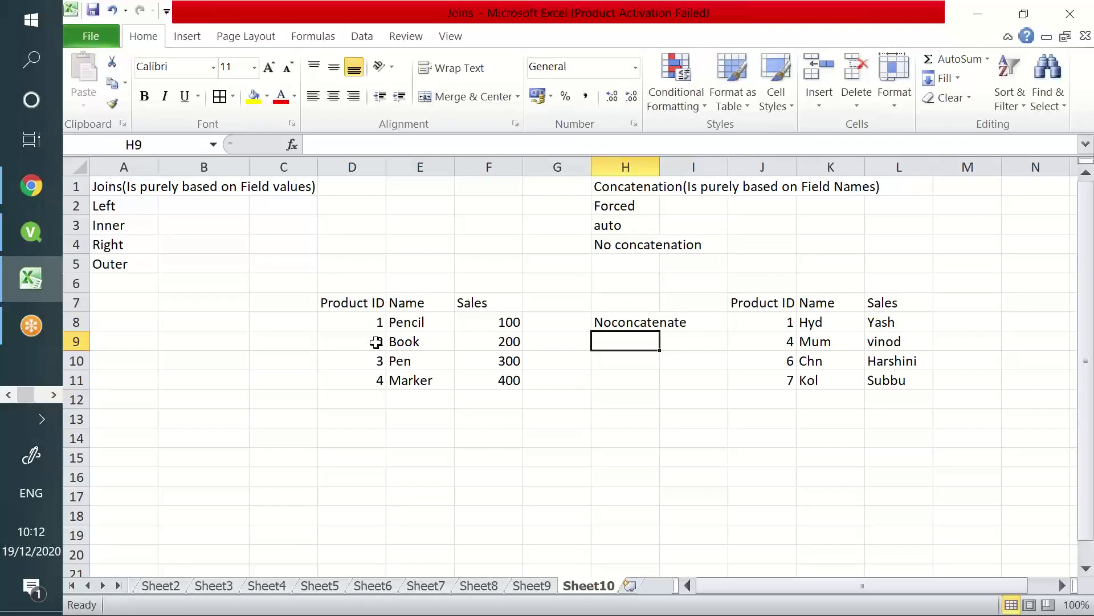
pyautogui.moveTo(374, 303); pyautogui.dragTo(491, 388)
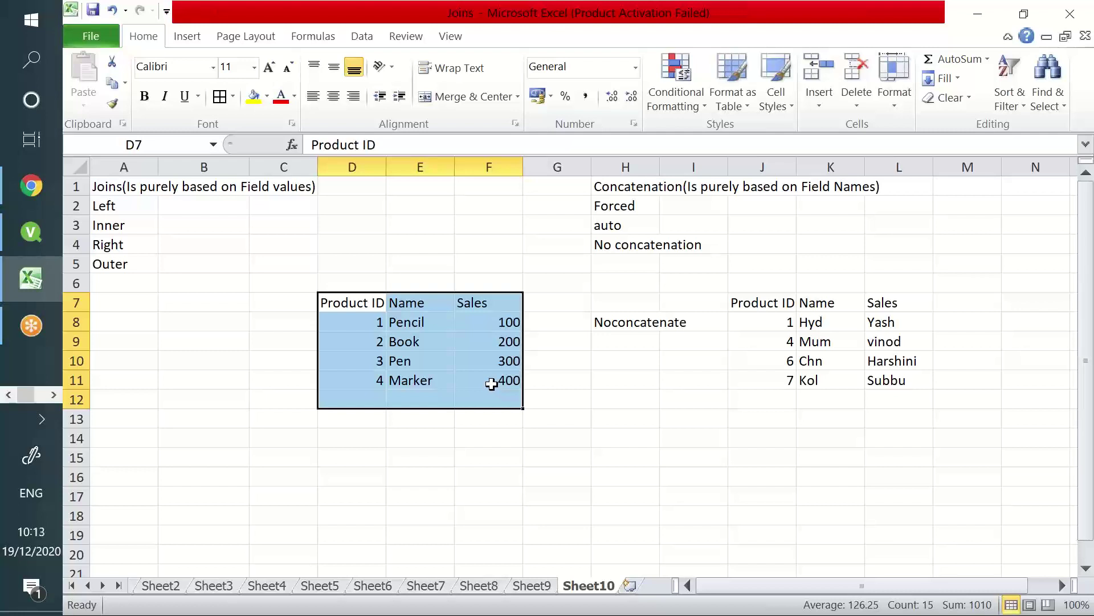
pyautogui.click(623, 323)
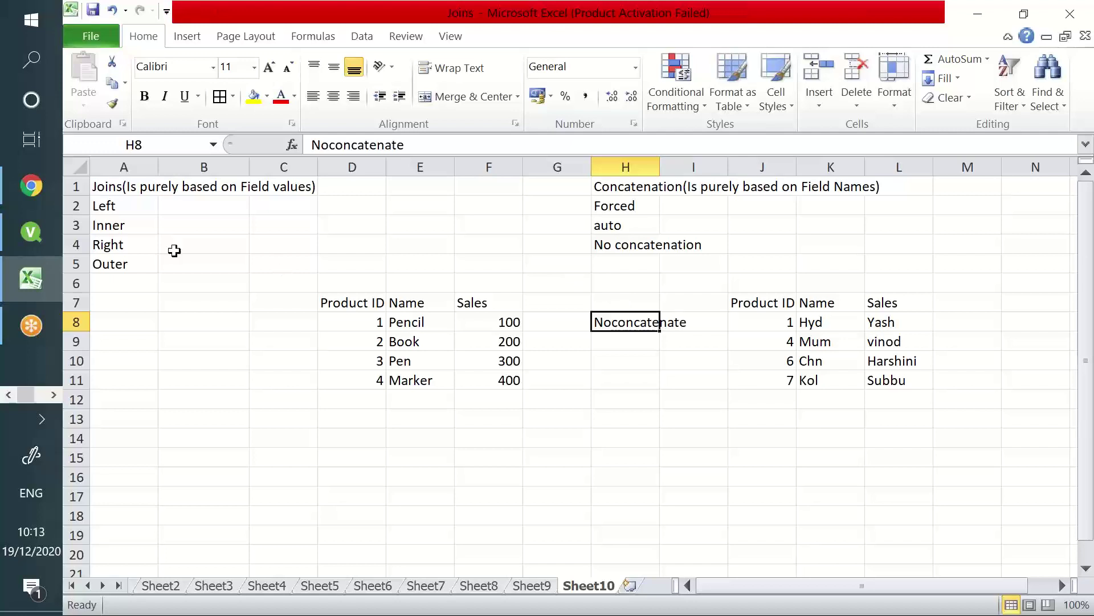
# - Switch to the QlikView script editor and open the Concatenation workbook from D:\Qlikview Data\Data as a table file
pyautogui.click(43, 240)
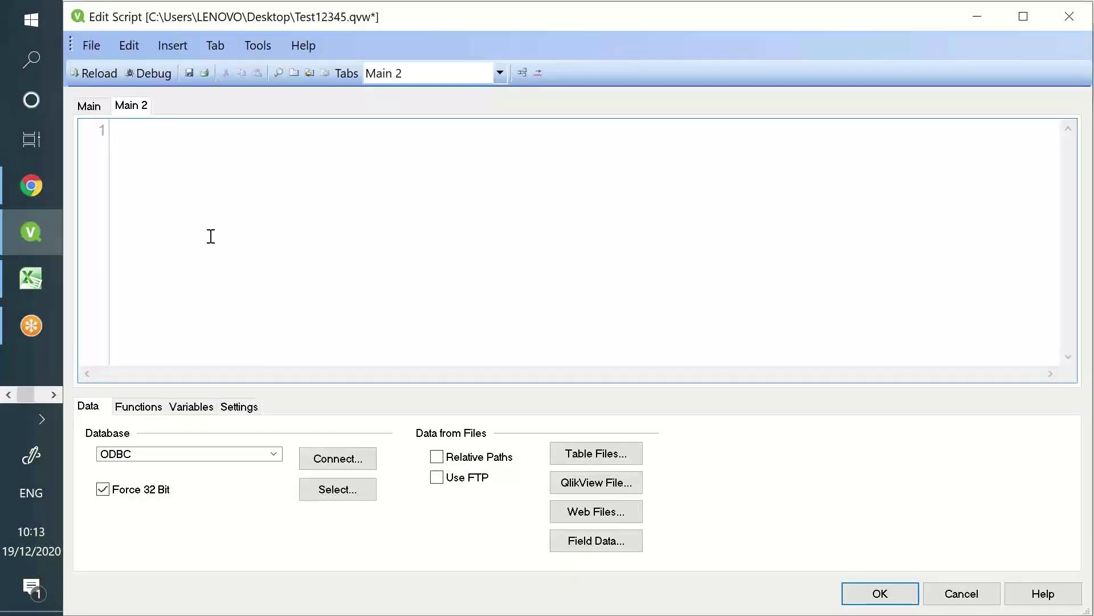
pyautogui.click(569, 452)
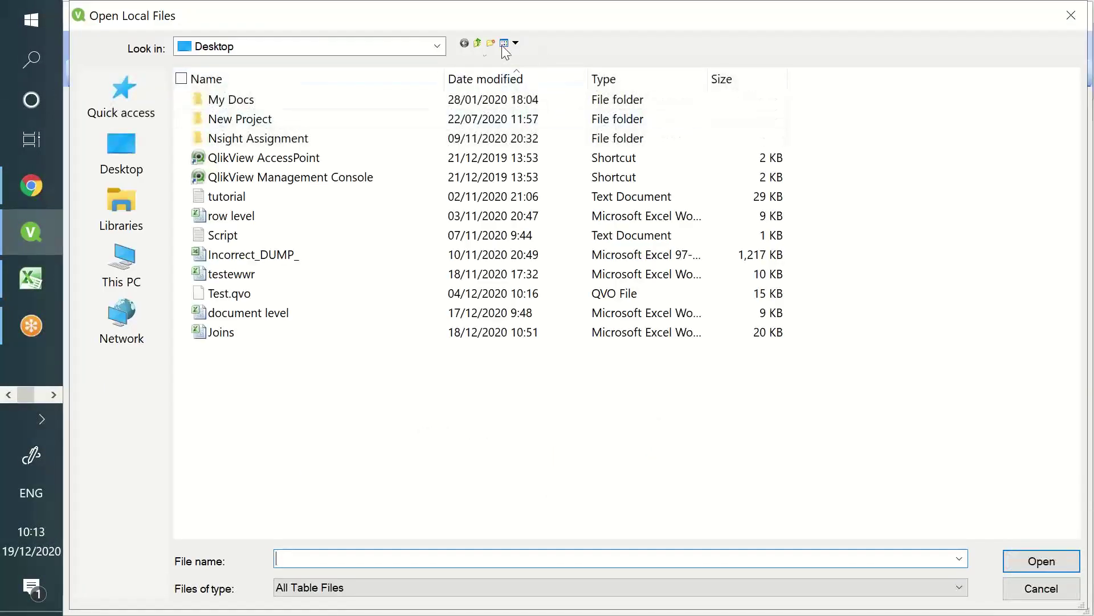
pyautogui.click(122, 265)
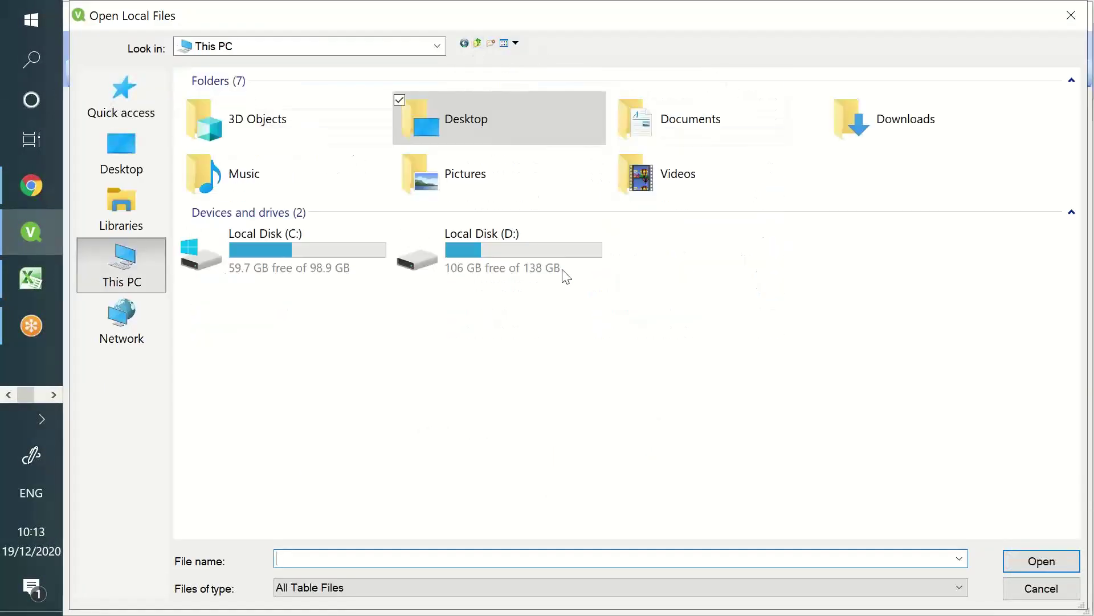
pyautogui.click(545, 242)
pyautogui.click(545, 243)
pyautogui.press('Escape')
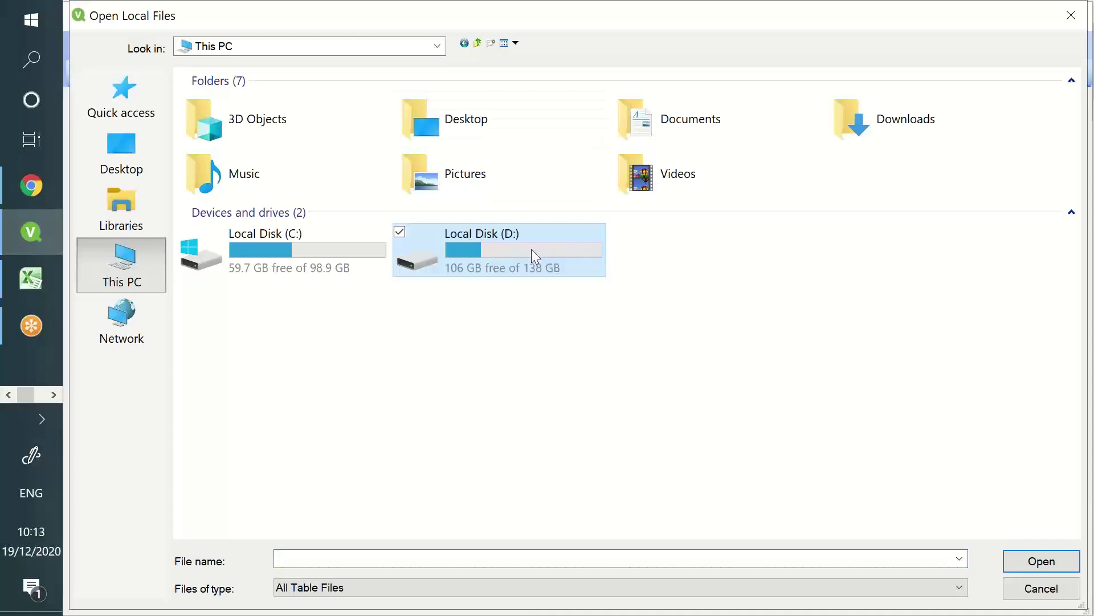
pyautogui.doubleClick(529, 268)
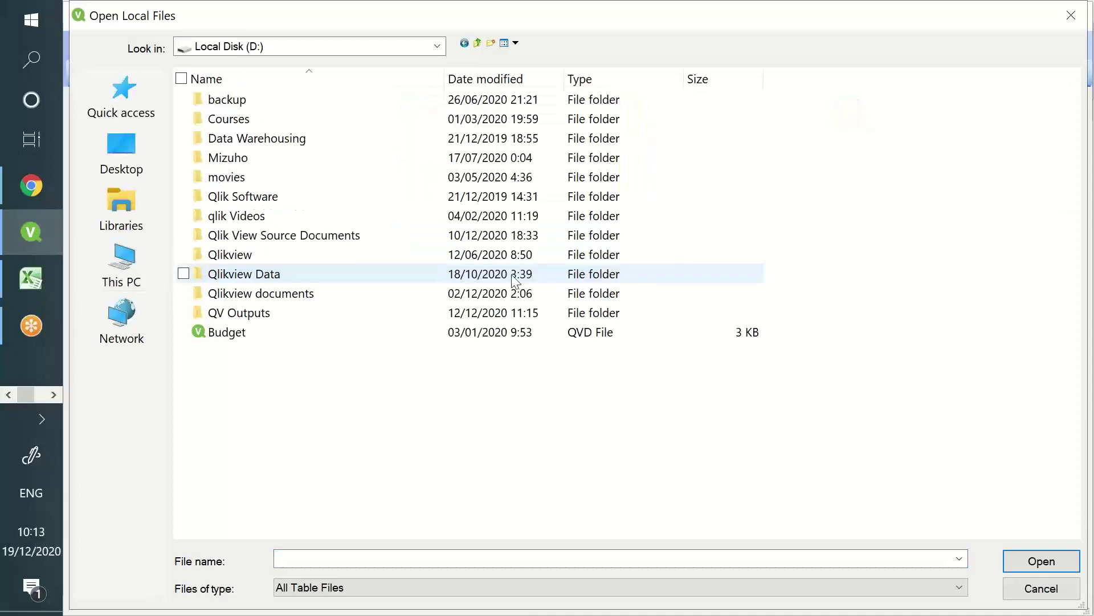
pyautogui.doubleClick(352, 274)
pyautogui.doubleClick(335, 100)
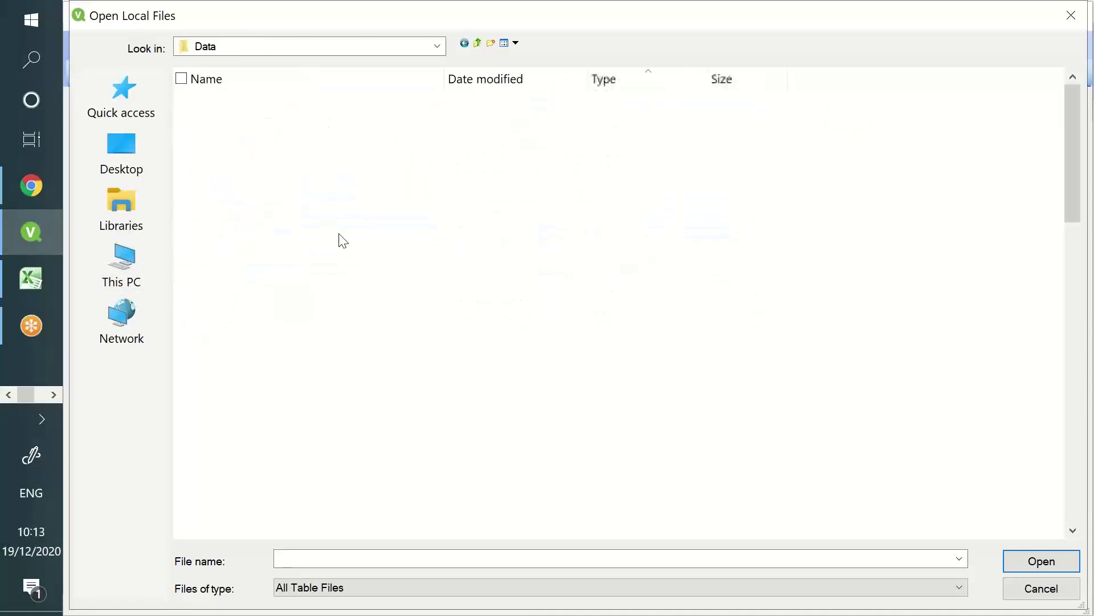
pyautogui.click(368, 312)
pyautogui.write('con')
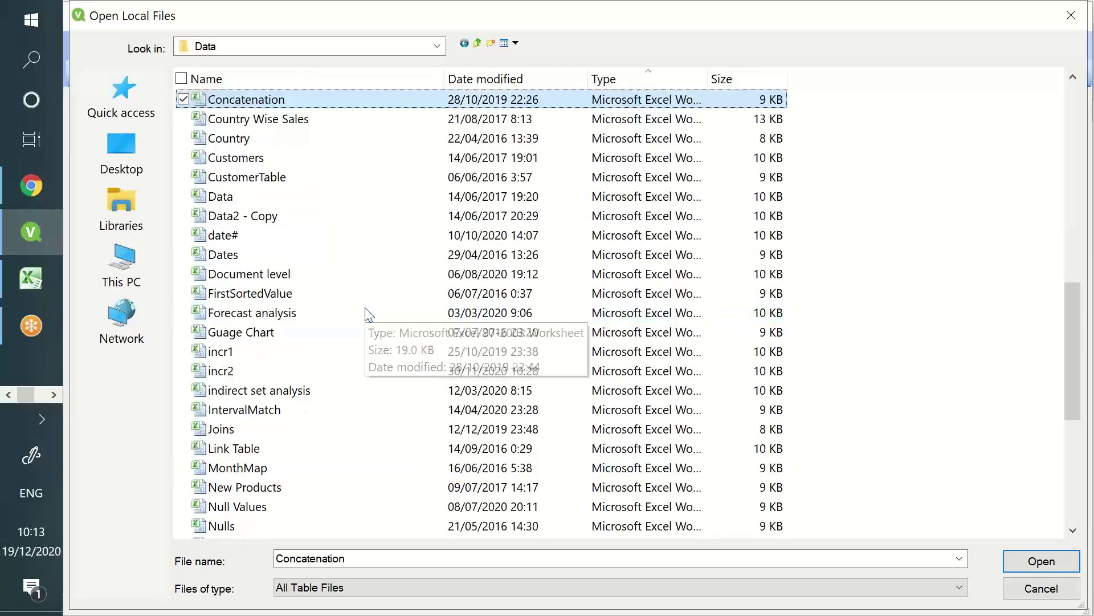
pyautogui.doubleClick(382, 101)
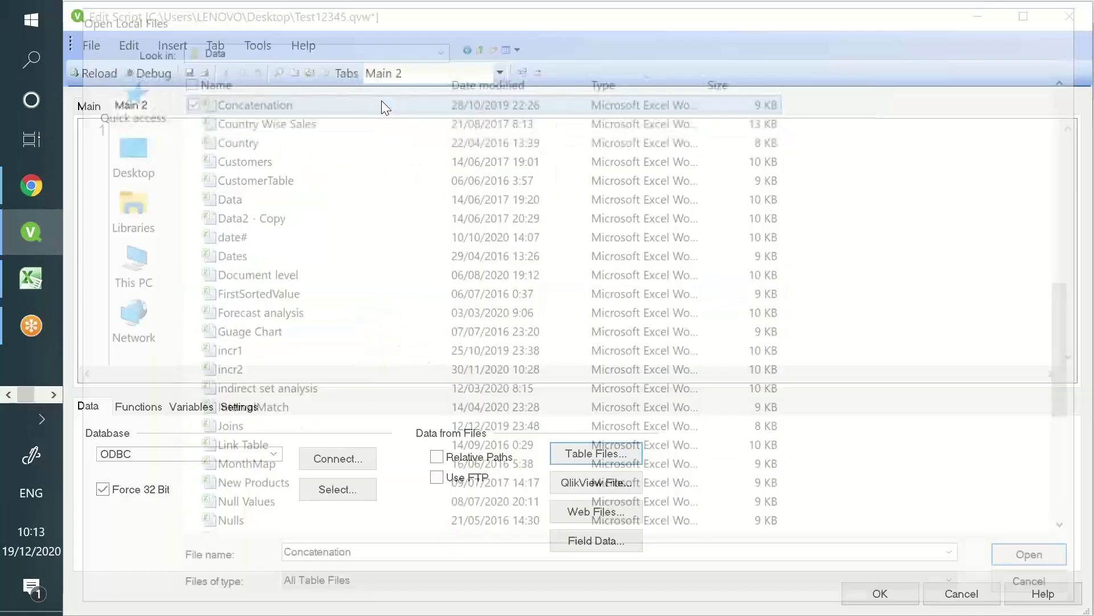
# - Load Table1 with embedded labels into the Main 2 script, checking its Employee Name, Employee Location and Employee ID fields
pyautogui.click(575, 149)
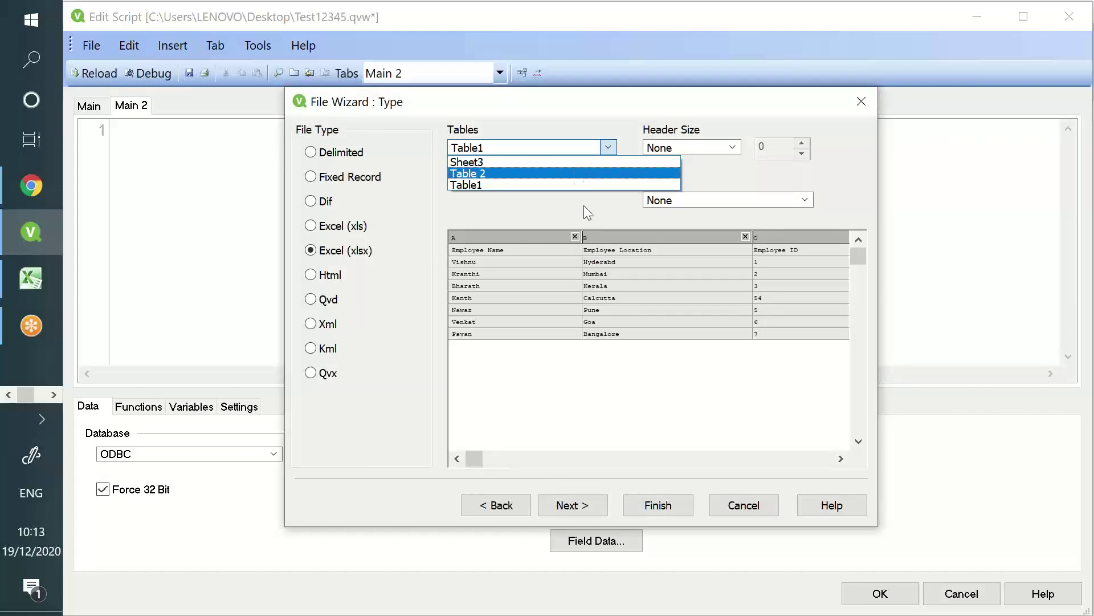
pyautogui.click(735, 213)
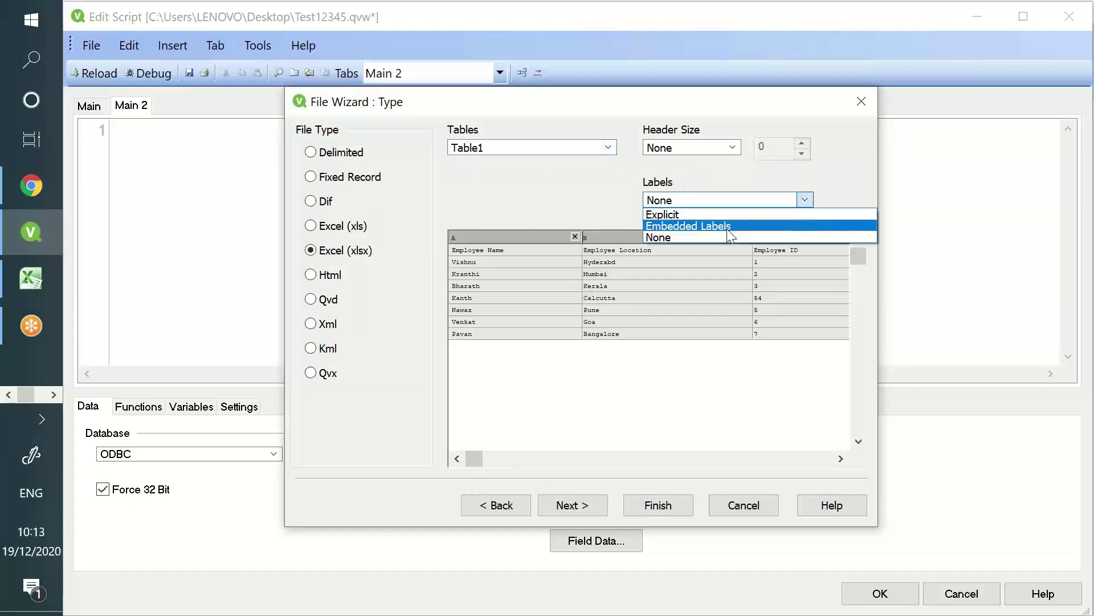
pyautogui.click(727, 225)
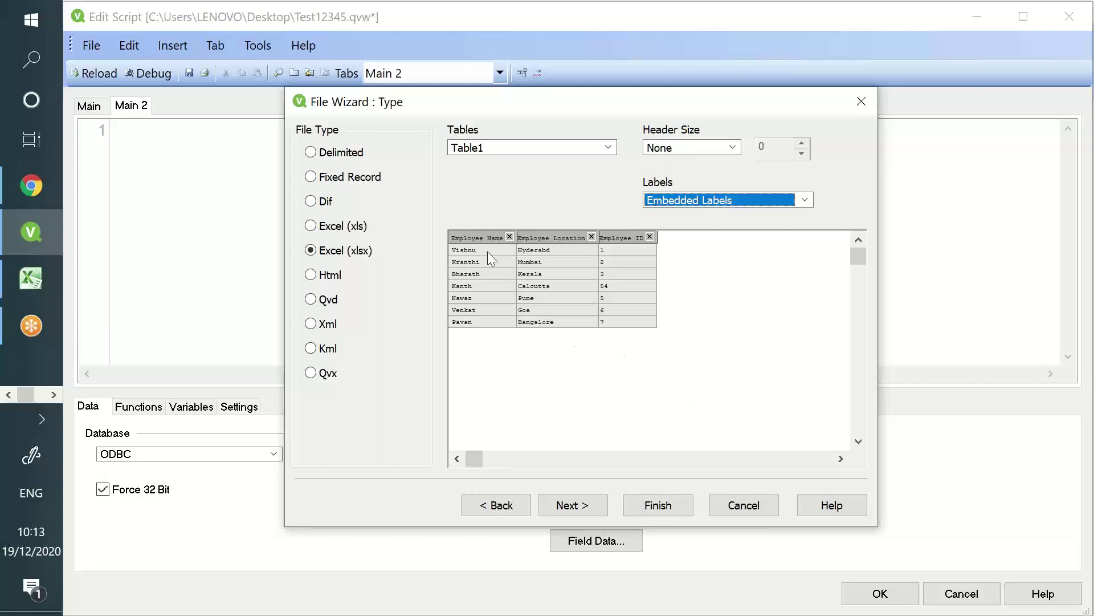
pyautogui.click(488, 237)
pyautogui.click(537, 238)
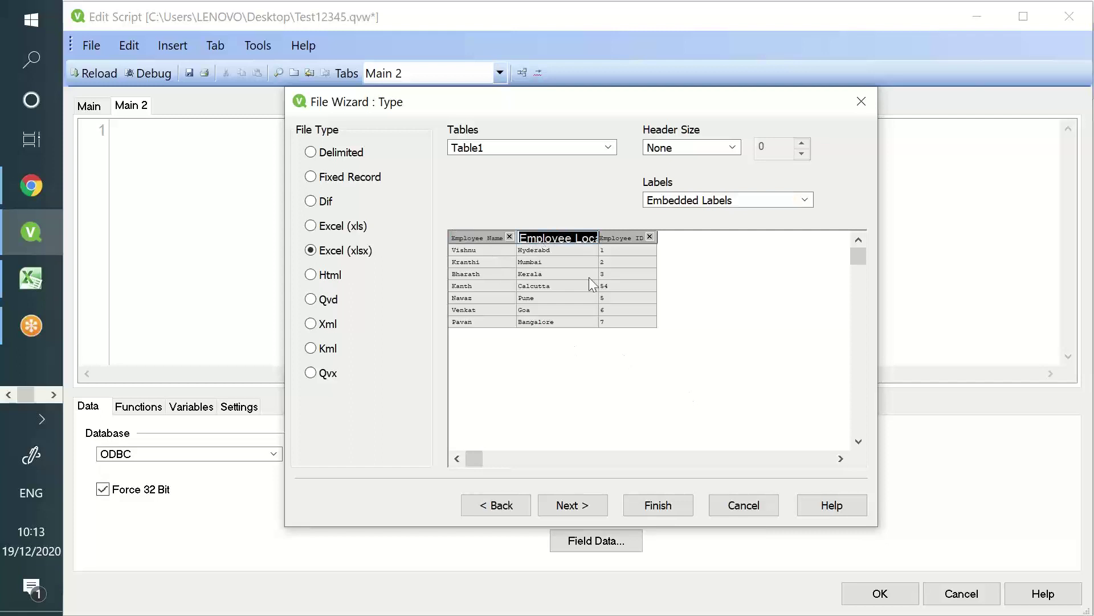
pyautogui.click(623, 238)
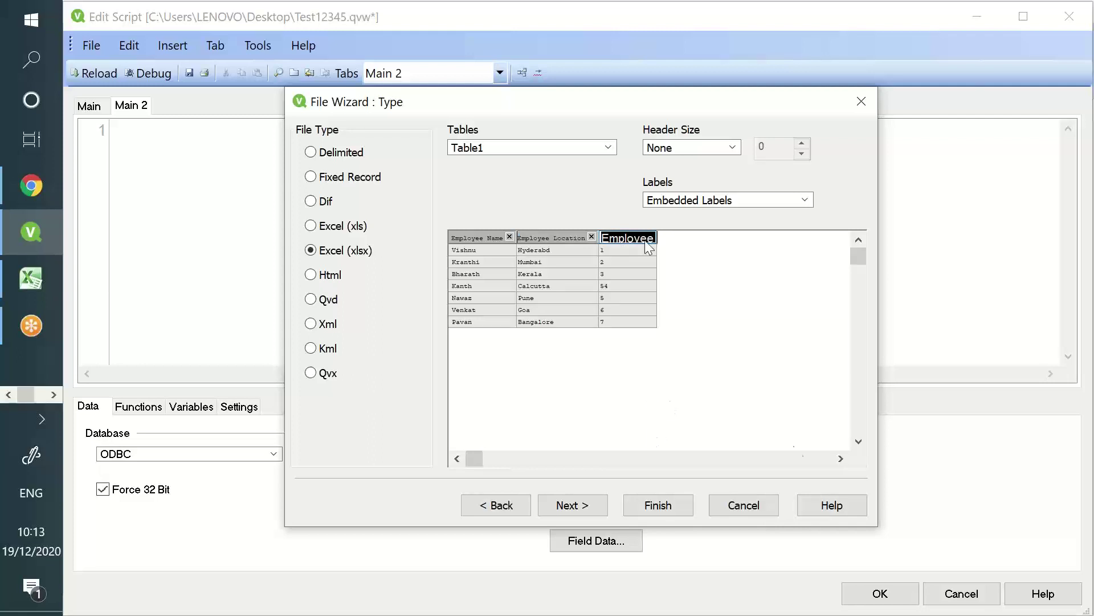
pyautogui.click(669, 511)
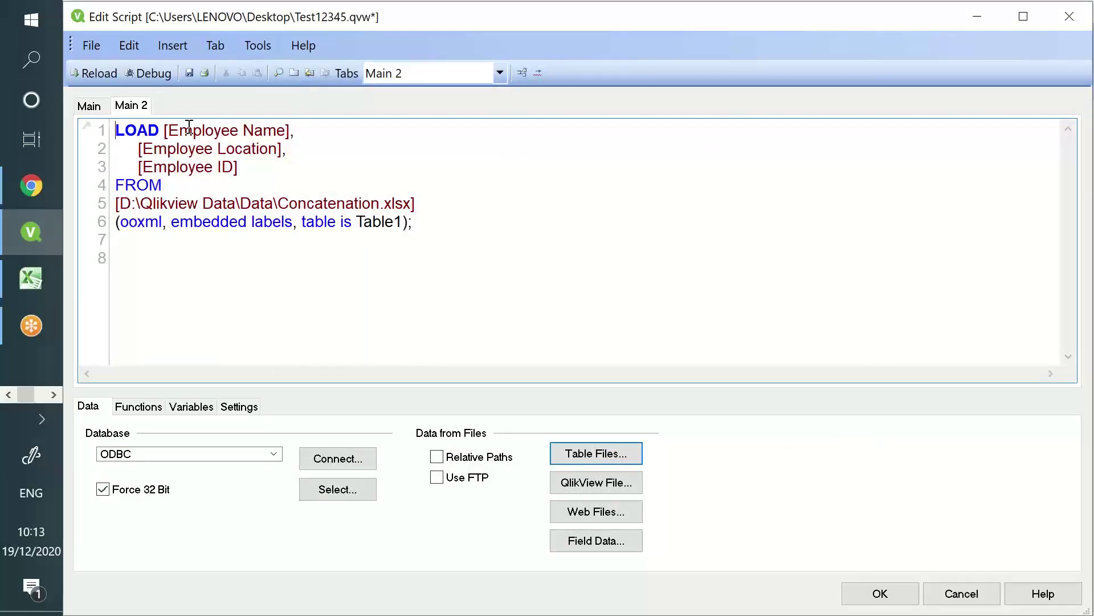
# - Add the table label "Table1:" on its own line above the LOAD statement
pyautogui.hotkey('ctrl', 'Home')
pyautogui.press('Return')
pyautogui.press('Up')
pyautogui.write('Tb=')
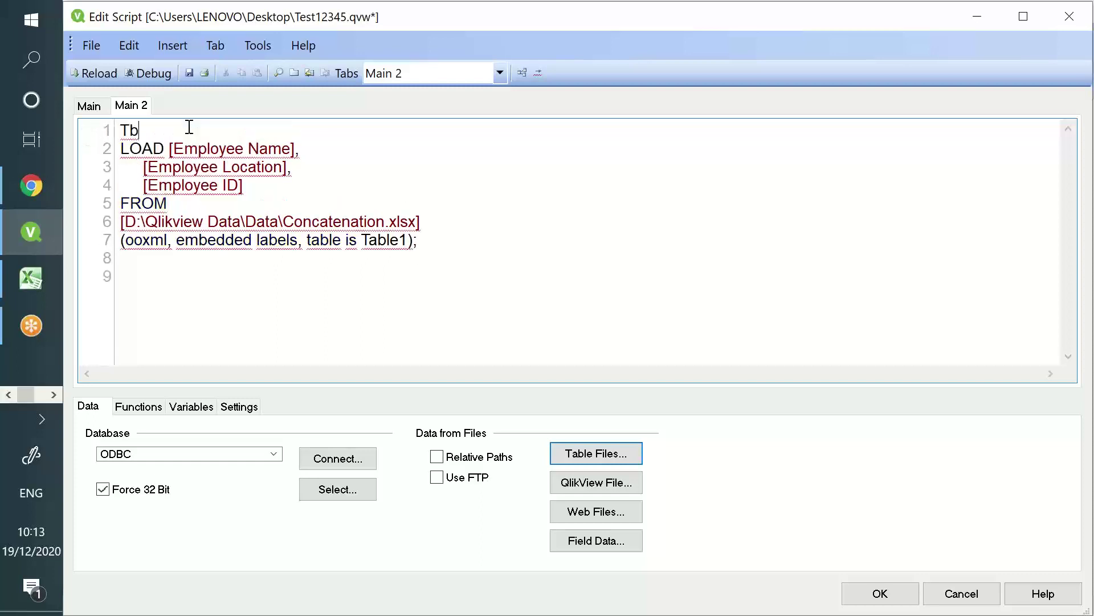
pyautogui.press('BackSpace')
pyautogui.press('BackSpace')
pyautogui.write('able1:')
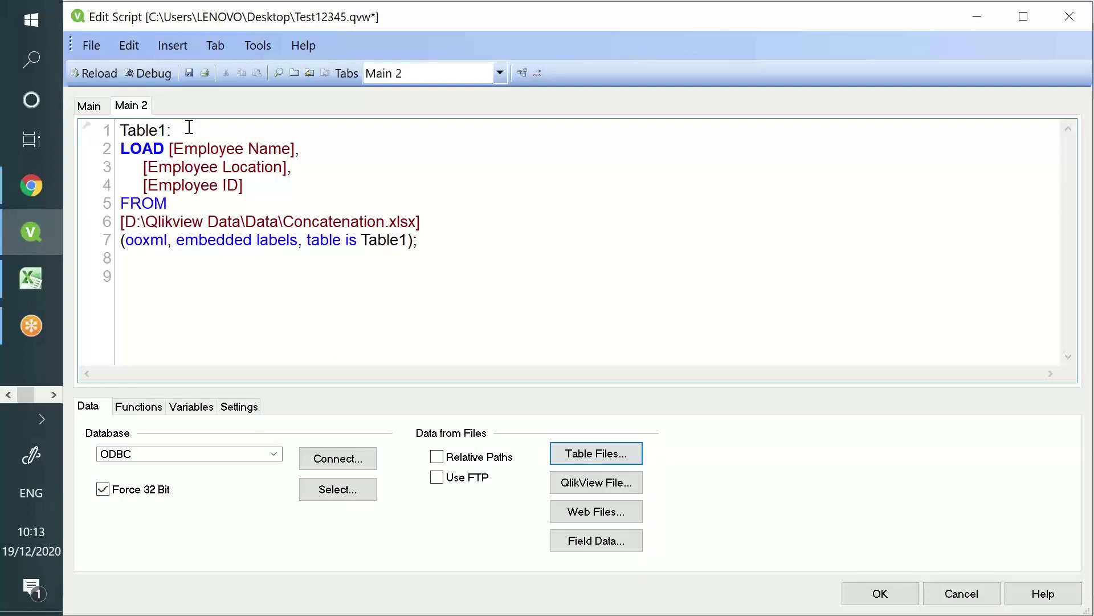
# - Load Table 2 from the Concatenation workbook into the Main 2 script with embedded labels
pyautogui.click(640, 455)
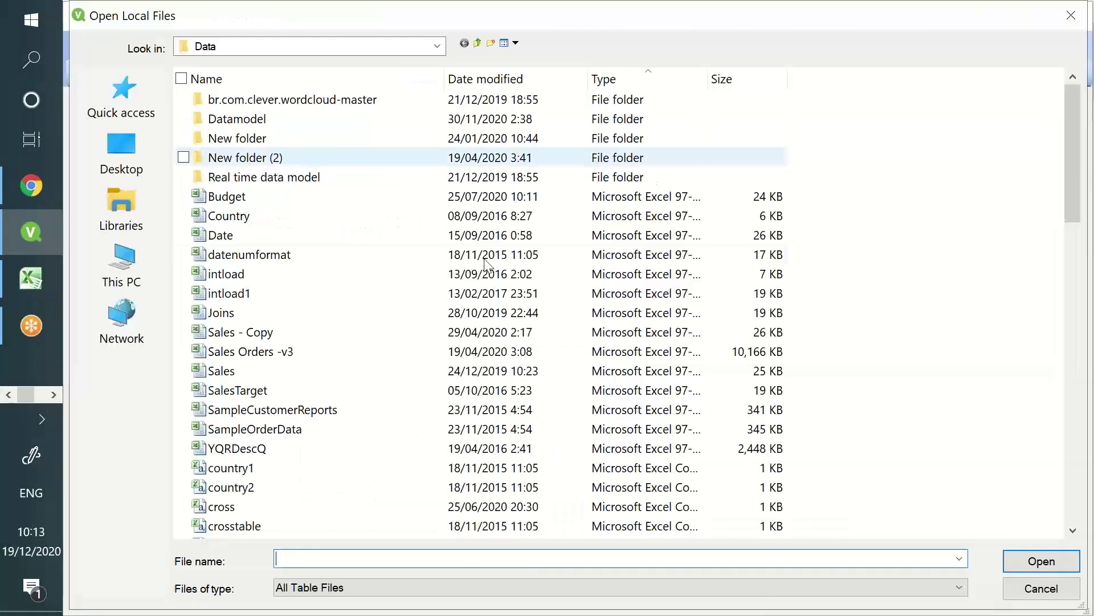
pyautogui.click(398, 434)
pyautogui.write('con')
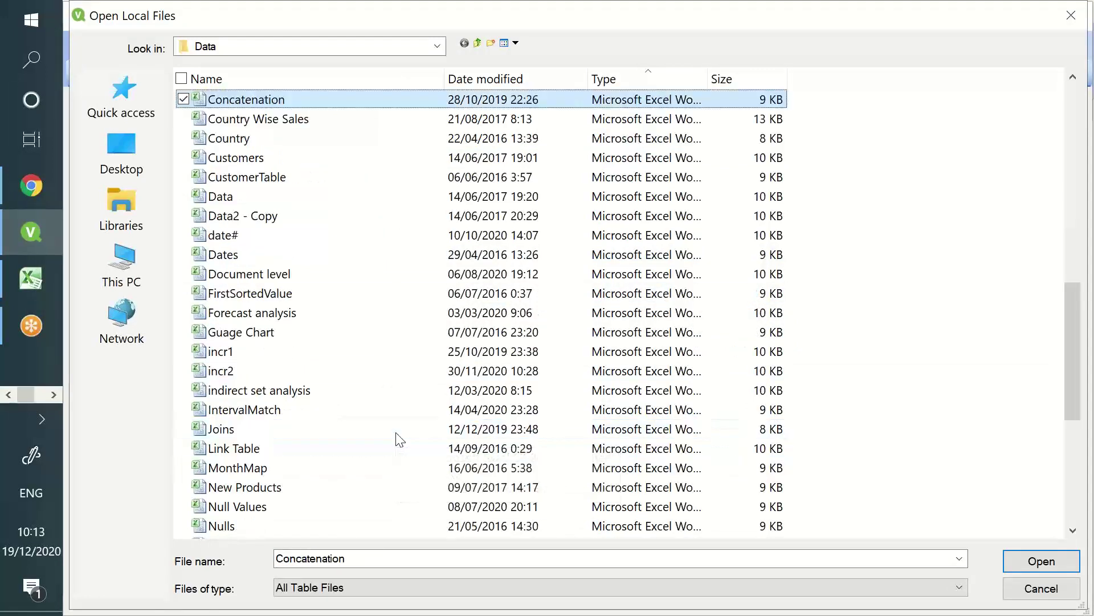
pyautogui.press('Return')
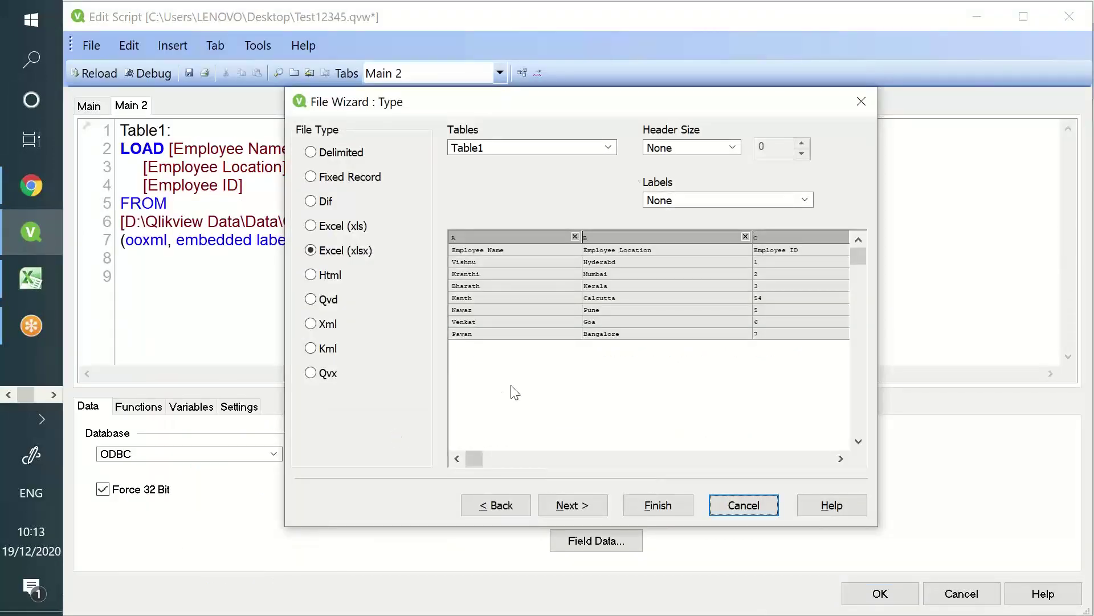
pyautogui.click(604, 147)
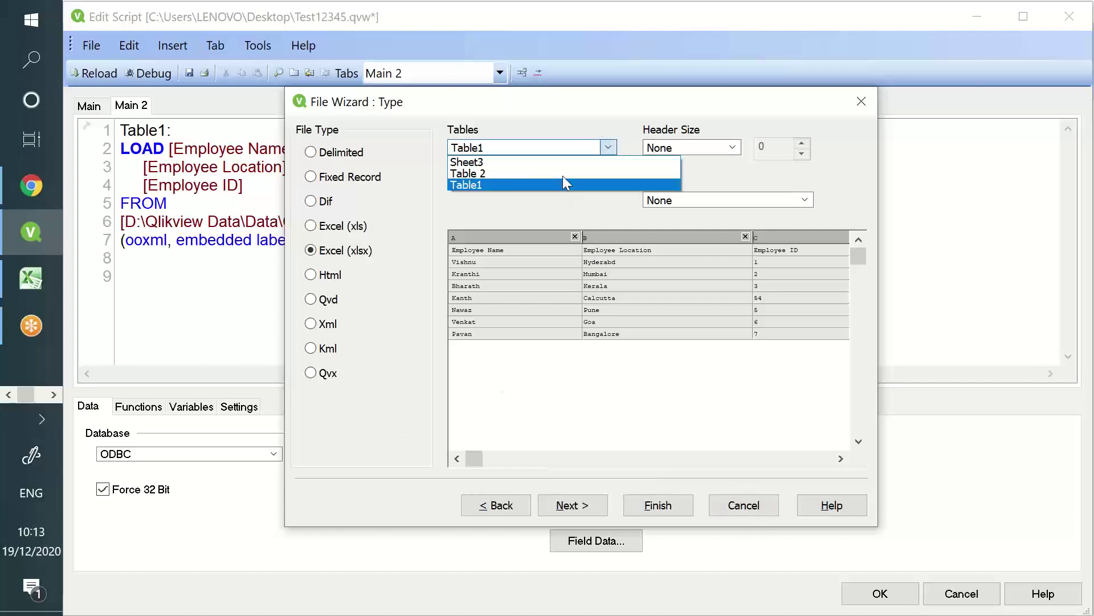
pyautogui.click(563, 176)
pyautogui.click(795, 200)
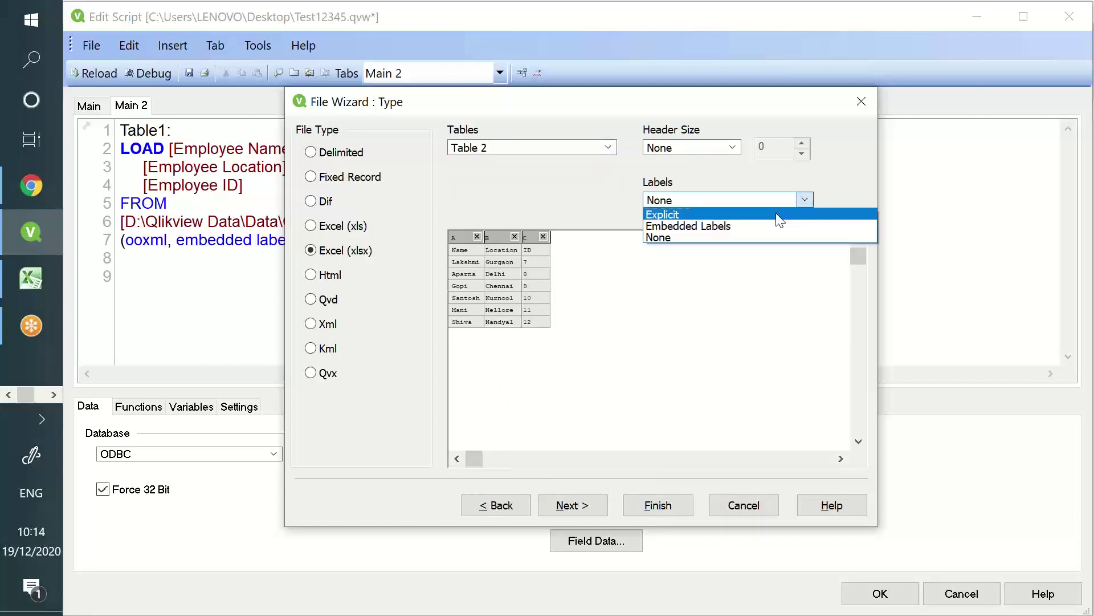
pyautogui.click(771, 226)
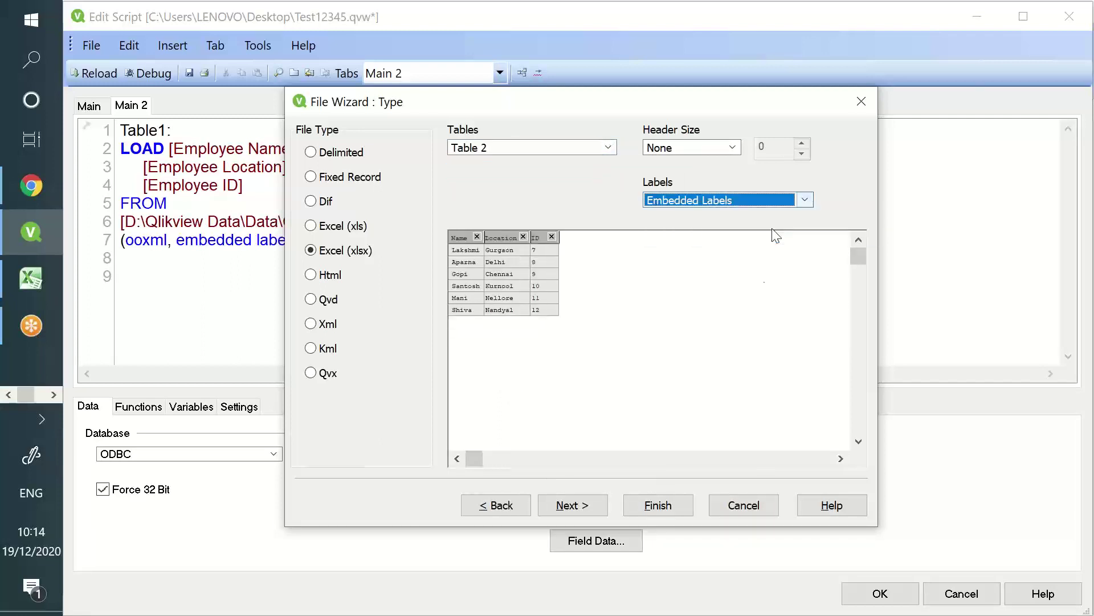
pyautogui.click(677, 506)
# - Add the table label "Table2:" on its own line above the second LOAD statement
pyautogui.scroll(1, 171, 259)
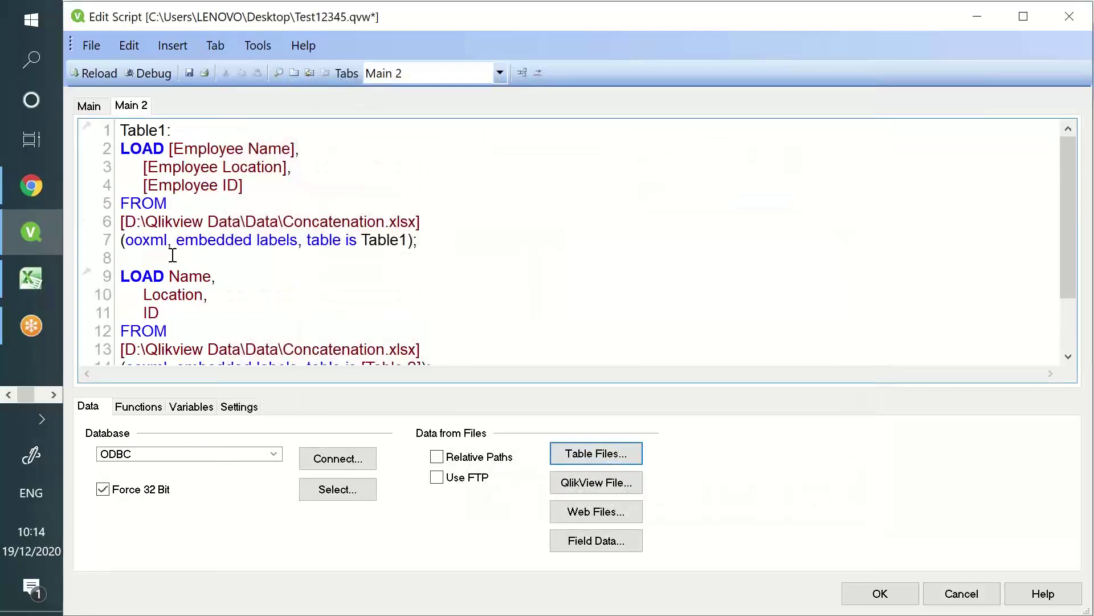
pyautogui.press('Return')
pyautogui.write('Tab')
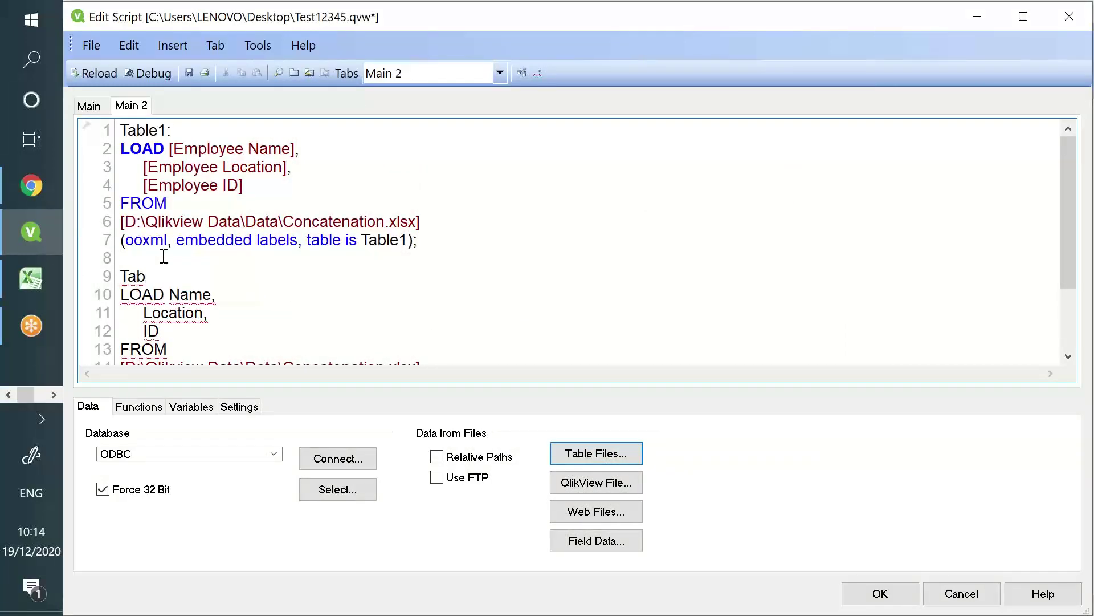
pyautogui.write('le2:')
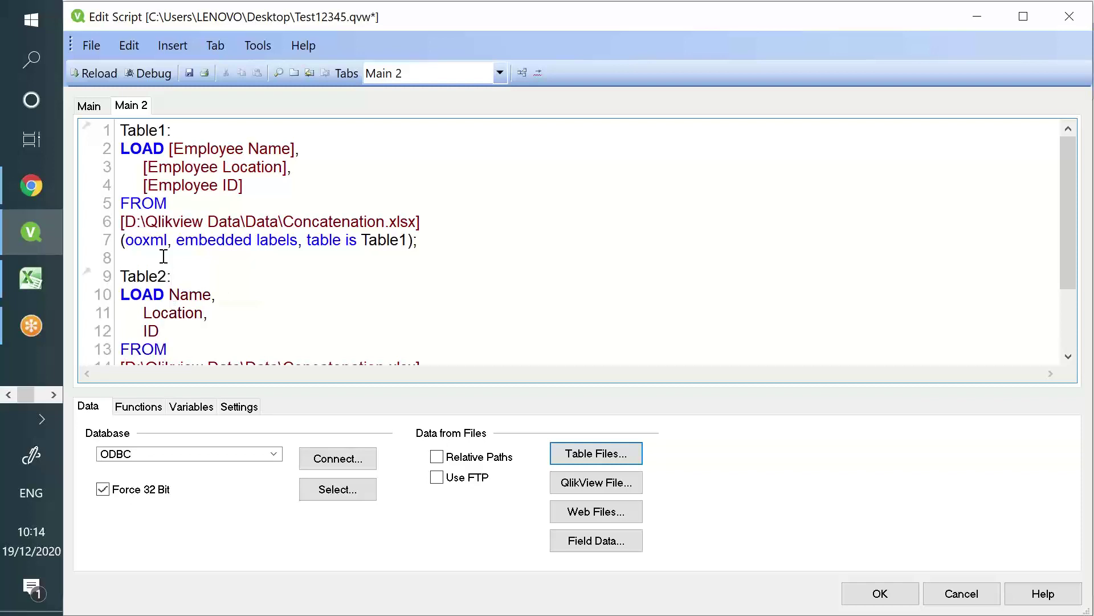
# - Compare the field names listed in the Table1 and Table2 LOAD statements
pyautogui.scroll(-1, 149, 265)
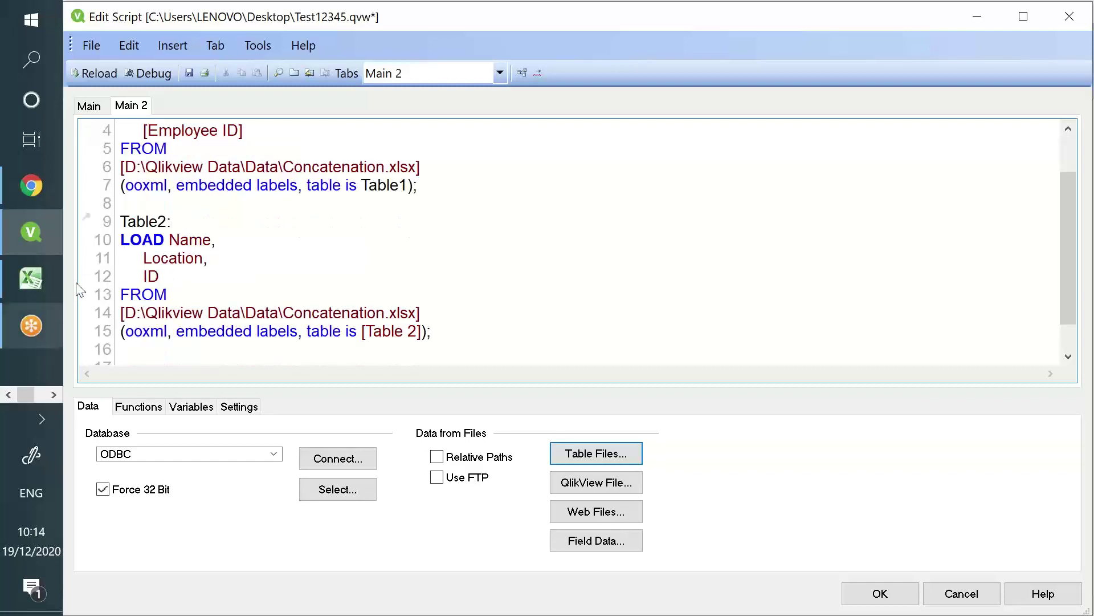
pyautogui.scroll(1, 227, 213)
pyautogui.moveTo(184, 148); pyautogui.dragTo(234, 167)
pyautogui.click(233, 167)
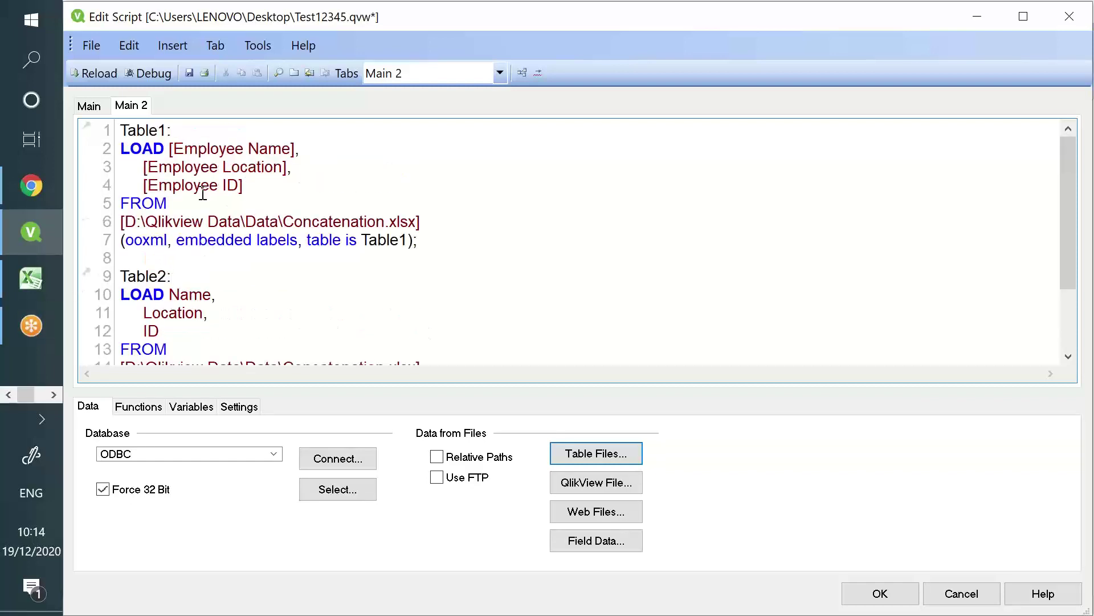
pyautogui.doubleClick(203, 191)
pyautogui.scroll(-2, 223, 219)
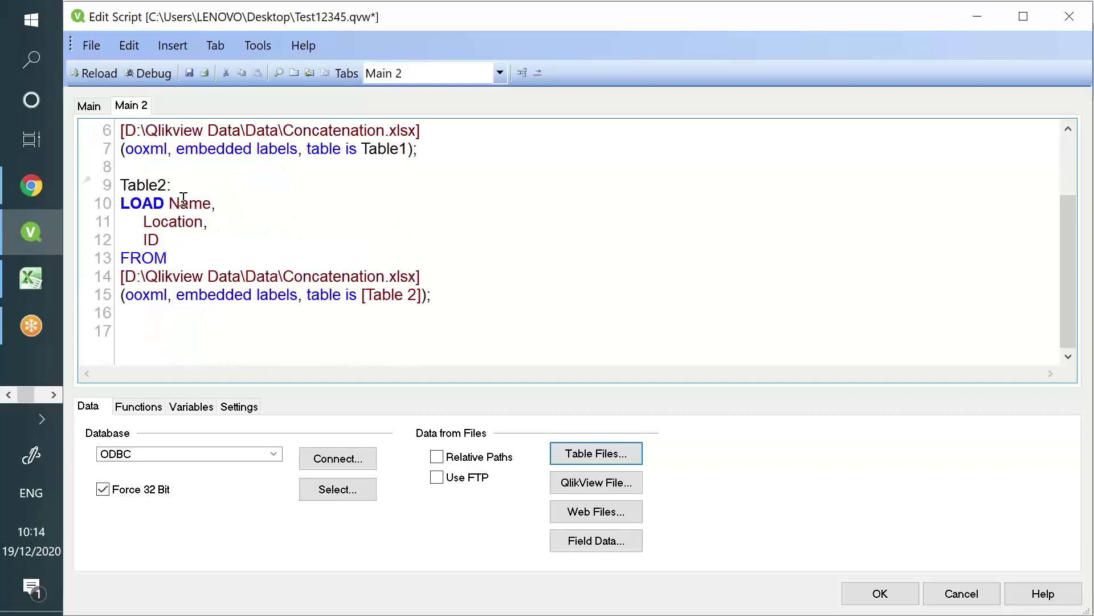
pyautogui.doubleClick(171, 221)
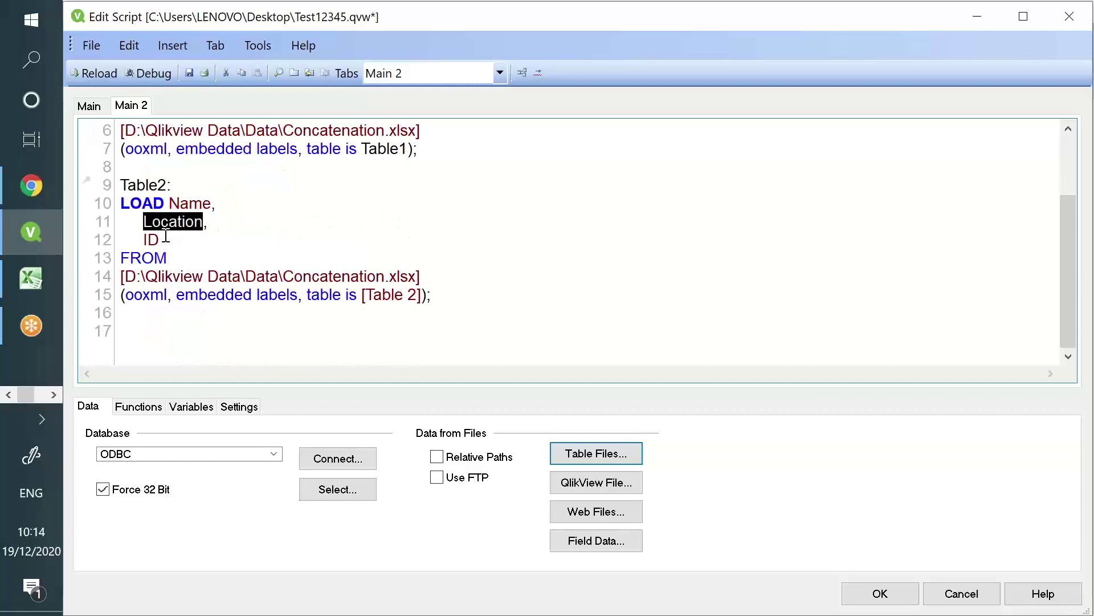
# - Save the script, reload the data, and close the execution progress and sheet properties without adding any listboxes
pyautogui.click(194, 71)
pyautogui.click(108, 73)
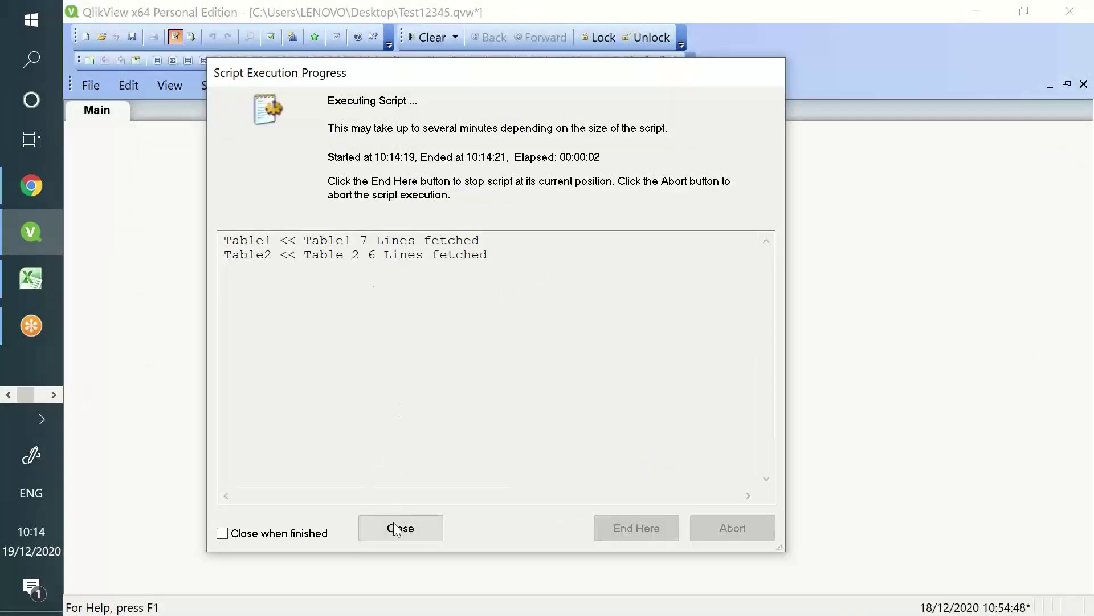
pyautogui.click(397, 529)
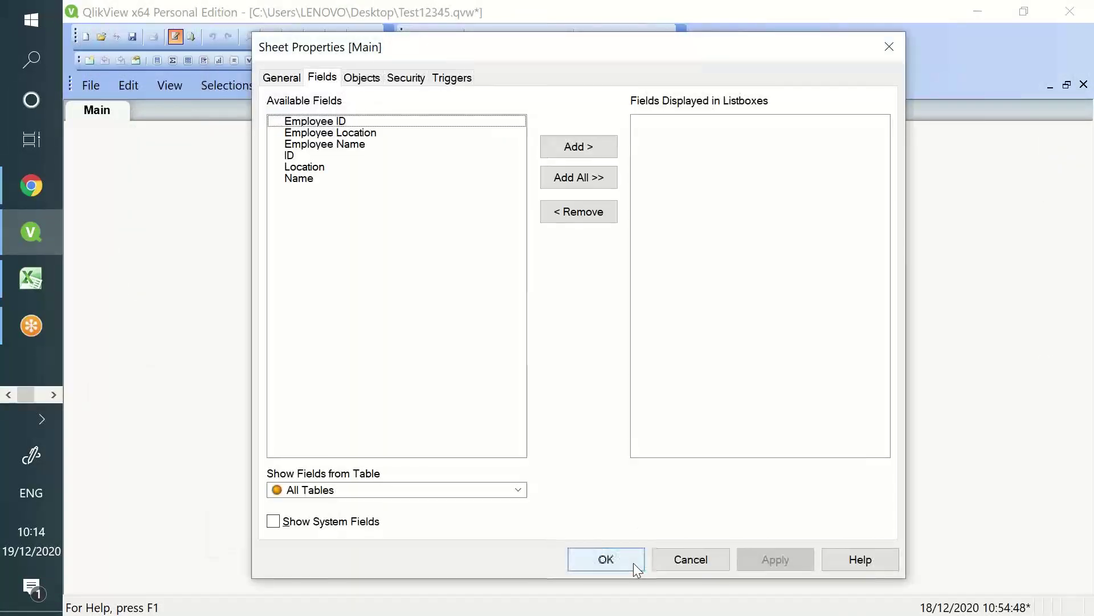
pyautogui.click(634, 563)
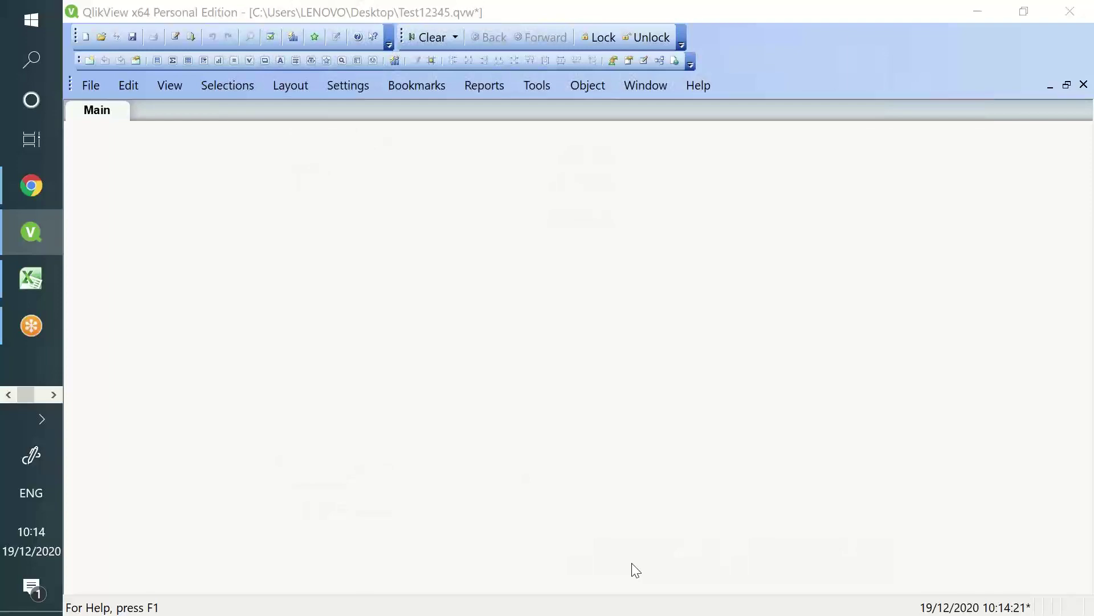
# - Open the table viewer, move the two tables closer together, and preview the records of Table1
pyautogui.press('super')
pyautogui.press('super')
pyautogui.hotkey('ctrl', 't')
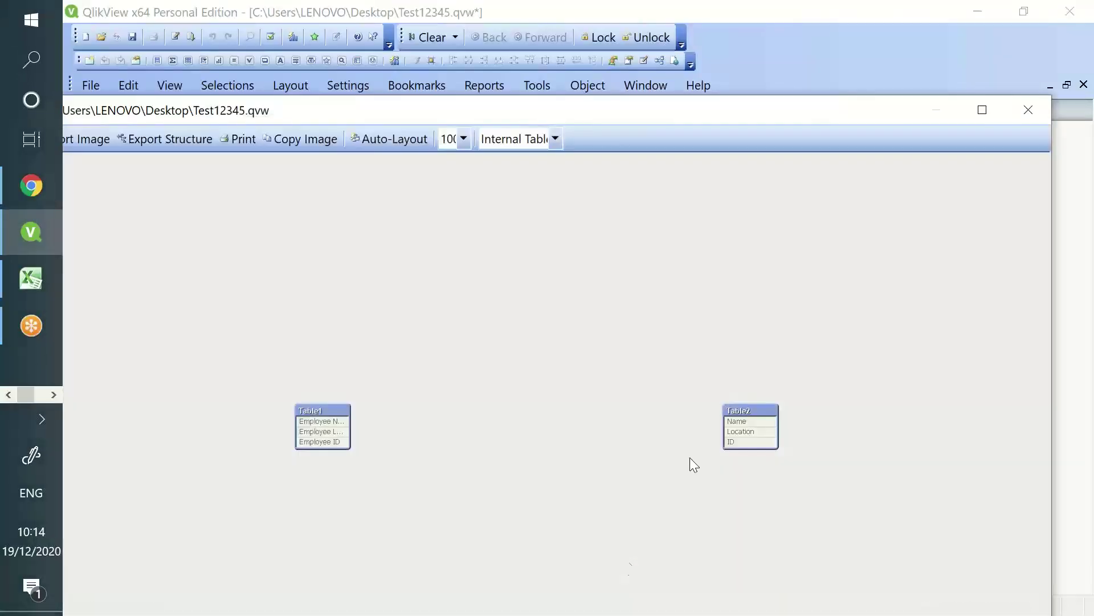
pyautogui.moveTo(738, 400); pyautogui.dragTo(595, 396)
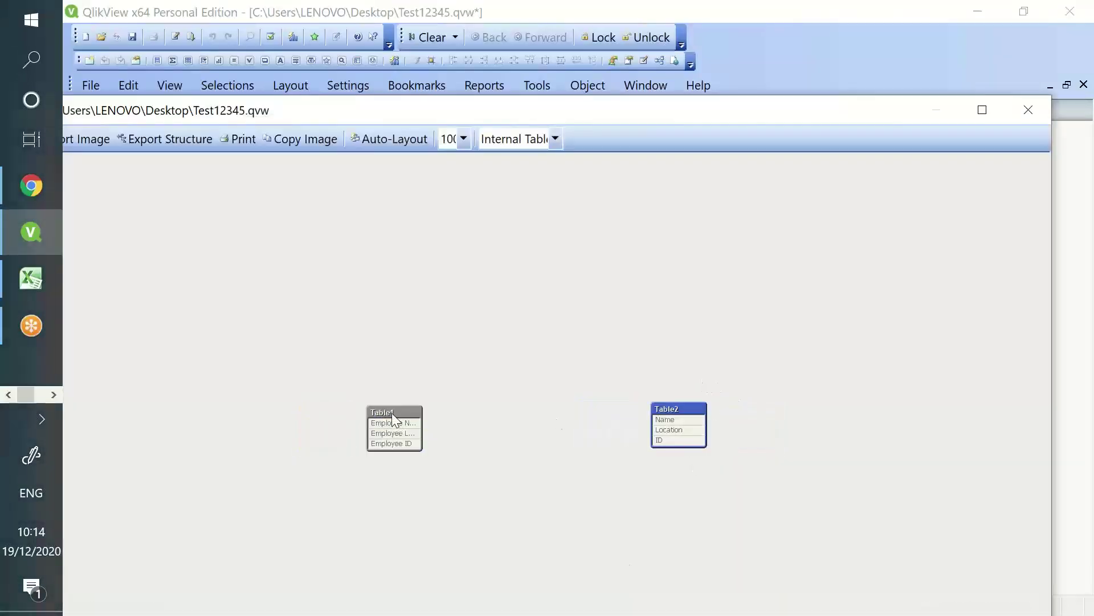
pyautogui.click(396, 421)
pyautogui.rightClick(397, 421)
pyautogui.click(450, 428)
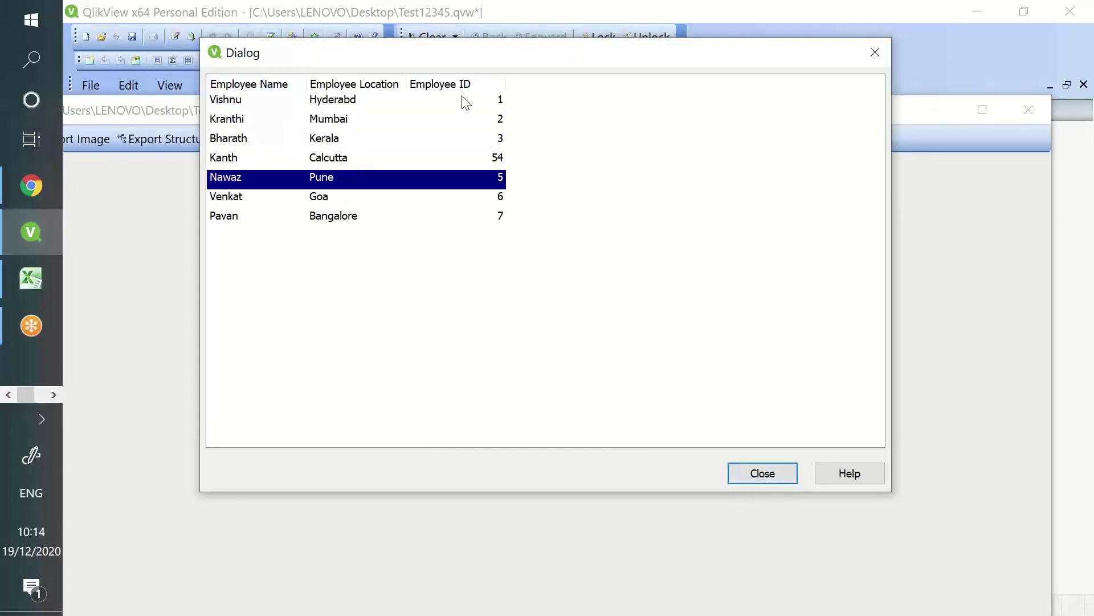
pyautogui.click(779, 474)
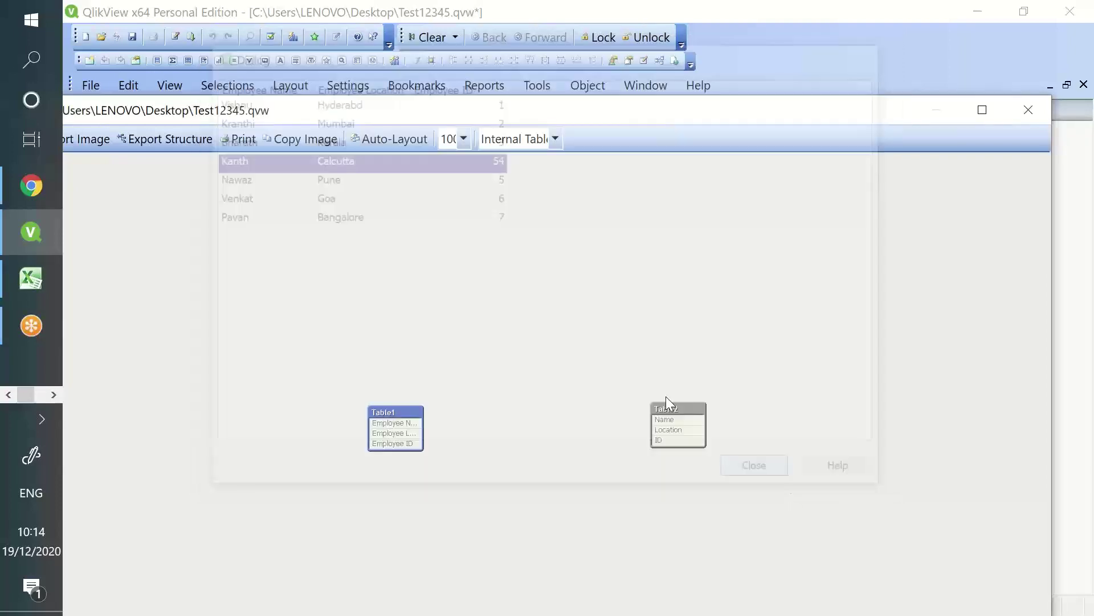
# - Preview the records of Table2 and close the table viewer
pyautogui.rightClick(671, 408)
pyautogui.click(710, 419)
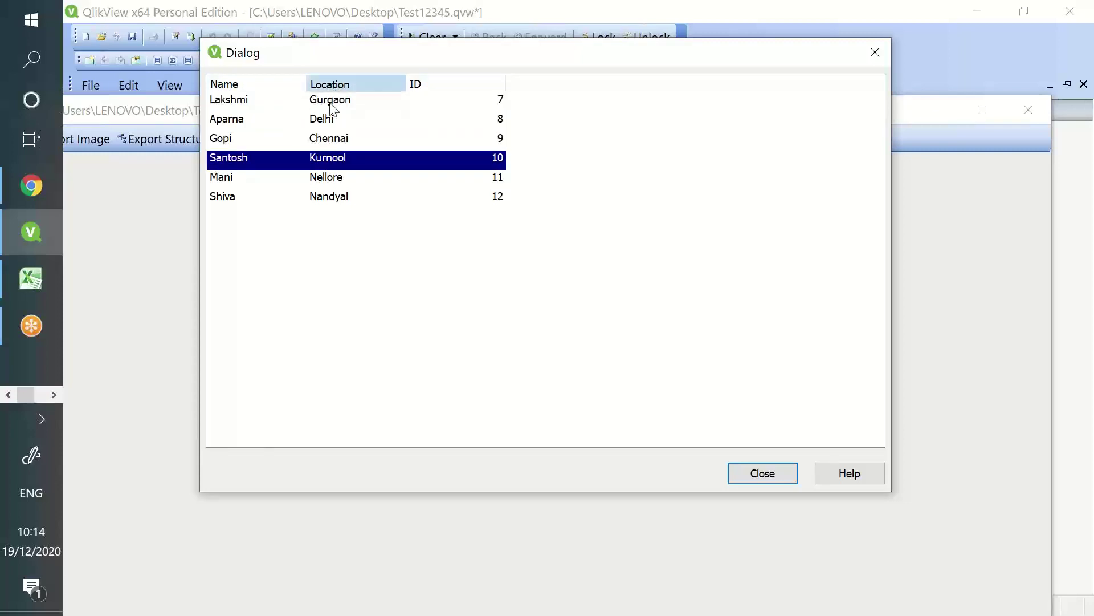
pyautogui.click(756, 477)
pyautogui.click(1028, 110)
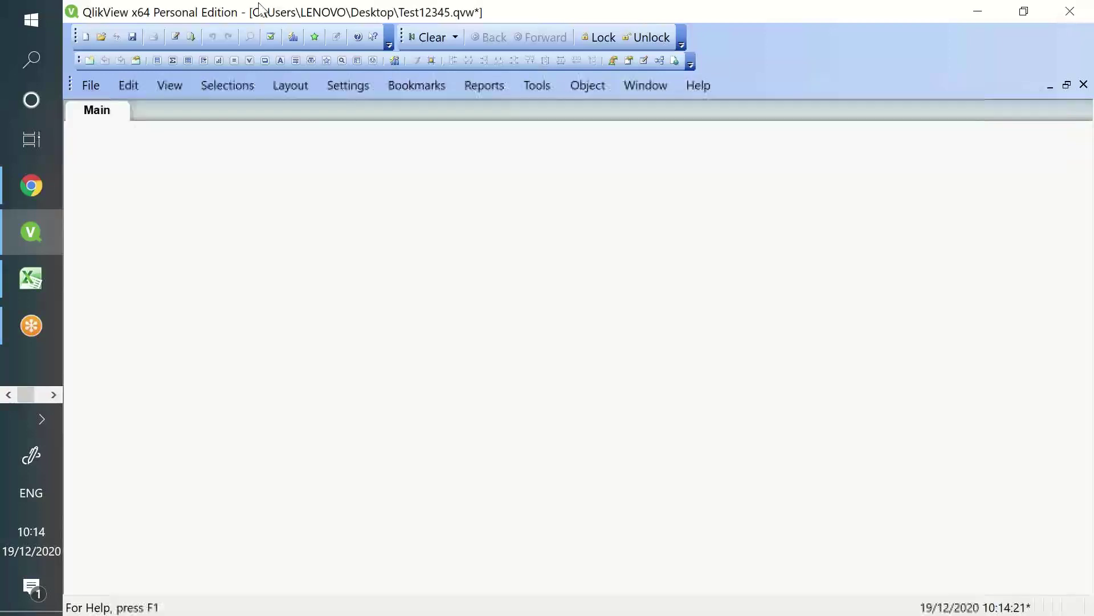
# - Reopen the script, insert the Concatenate prefix on its own line above the "Table2:" label, and save
pyautogui.click(175, 39)
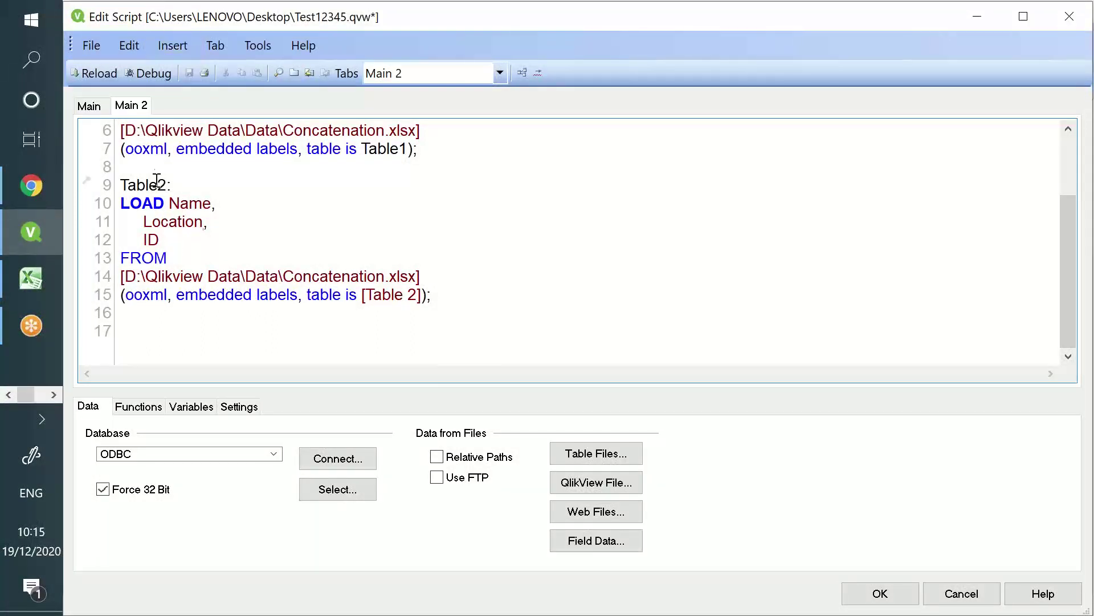
pyautogui.press('Return')
pyautogui.press('Return')
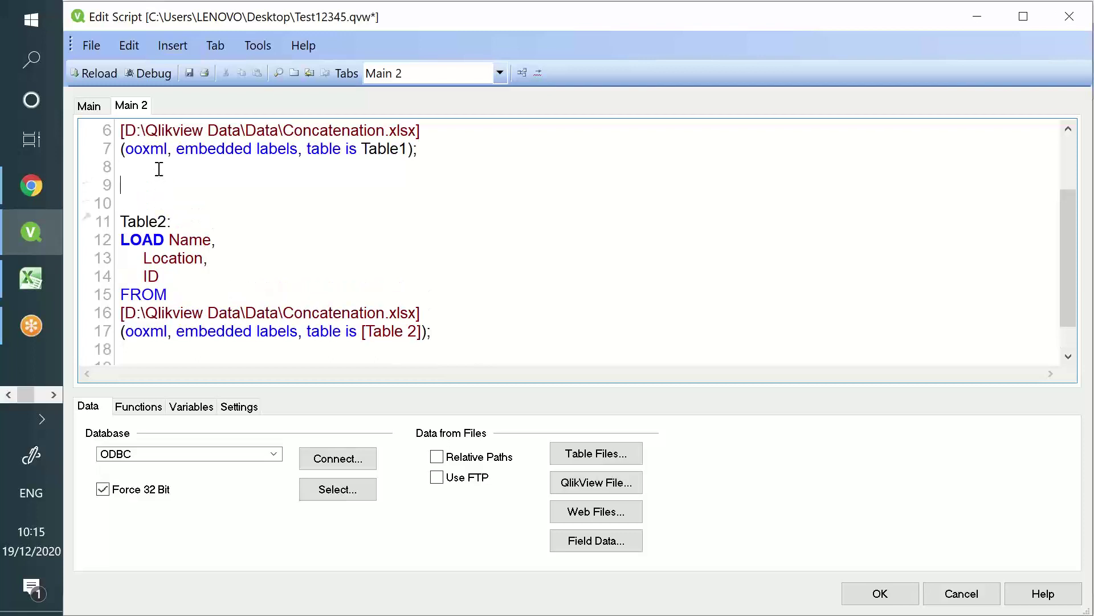
pyautogui.write('con')
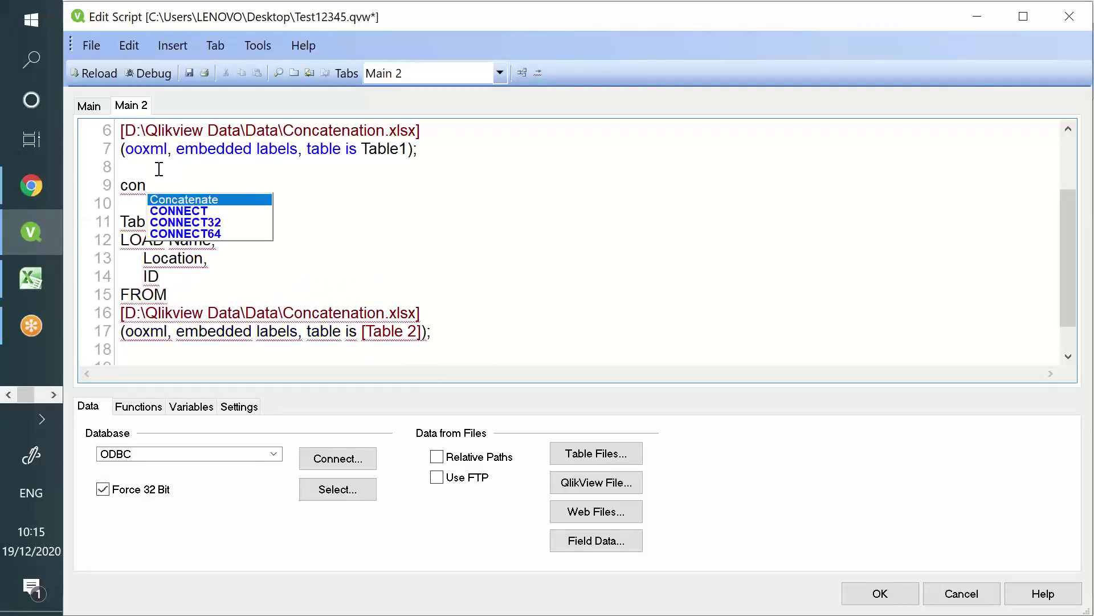
pyautogui.press('Return')
pyautogui.click(189, 73)
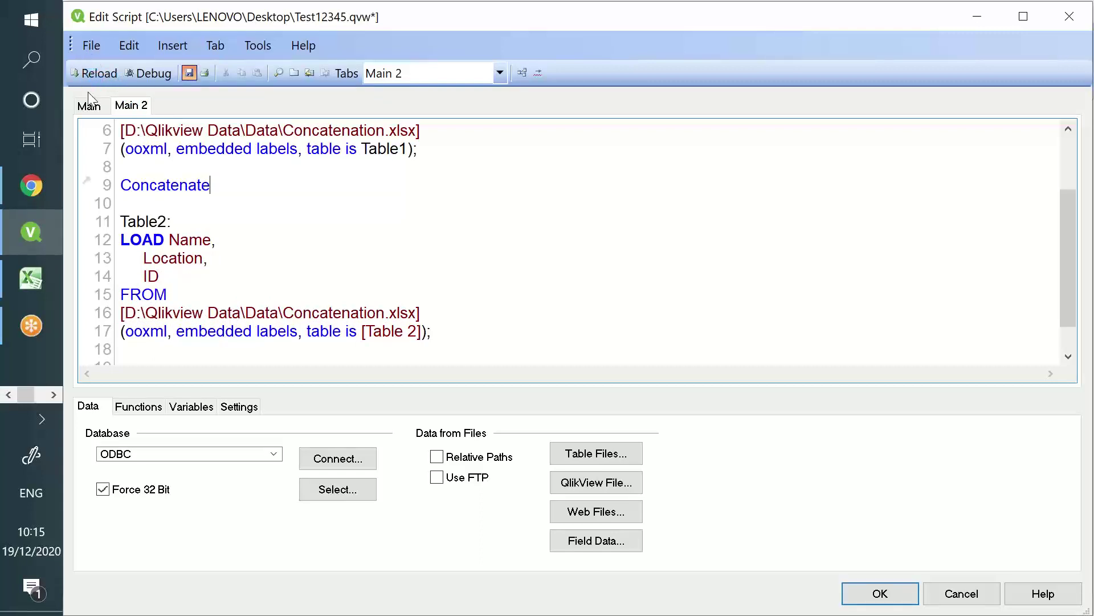
# - Switch to Qlik Sense in Chrome and open the Demo 2 app
pyautogui.click(25, 184)
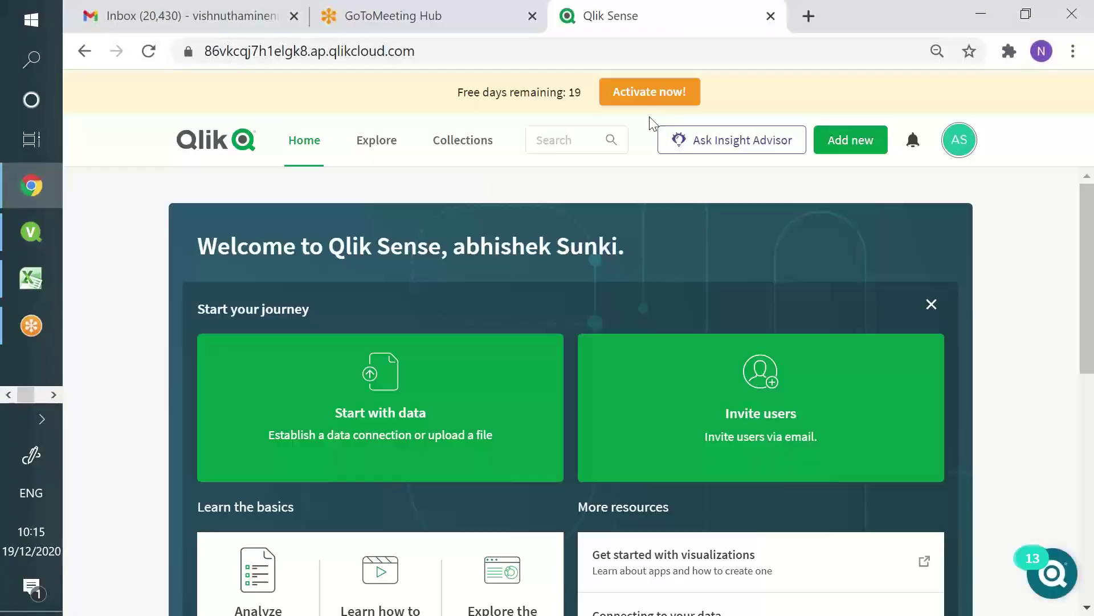
pyautogui.scroll(-9, 650, 123)
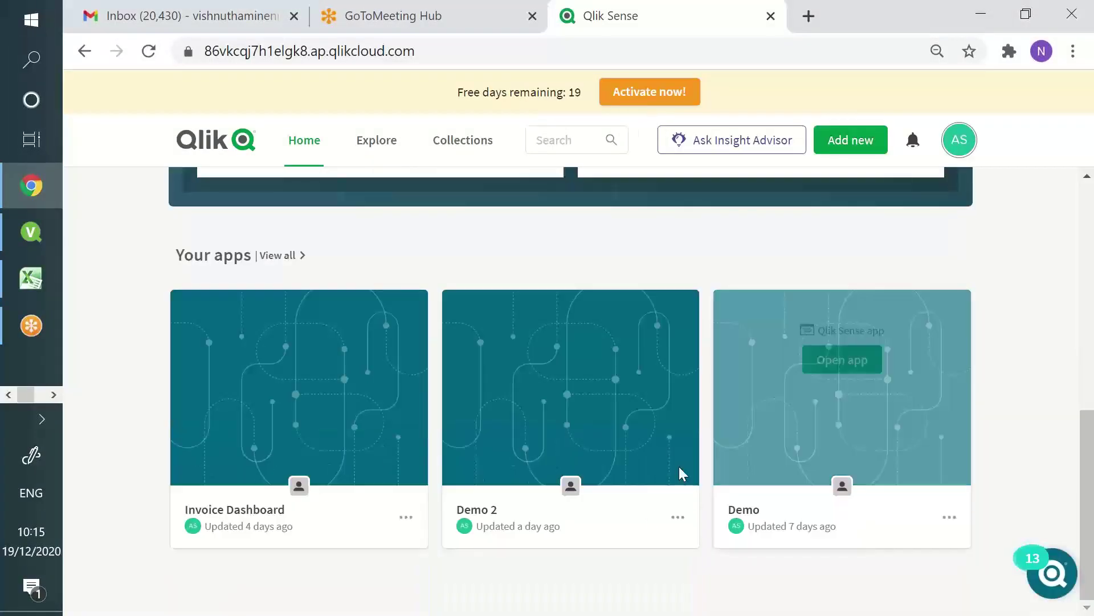
pyautogui.click(566, 362)
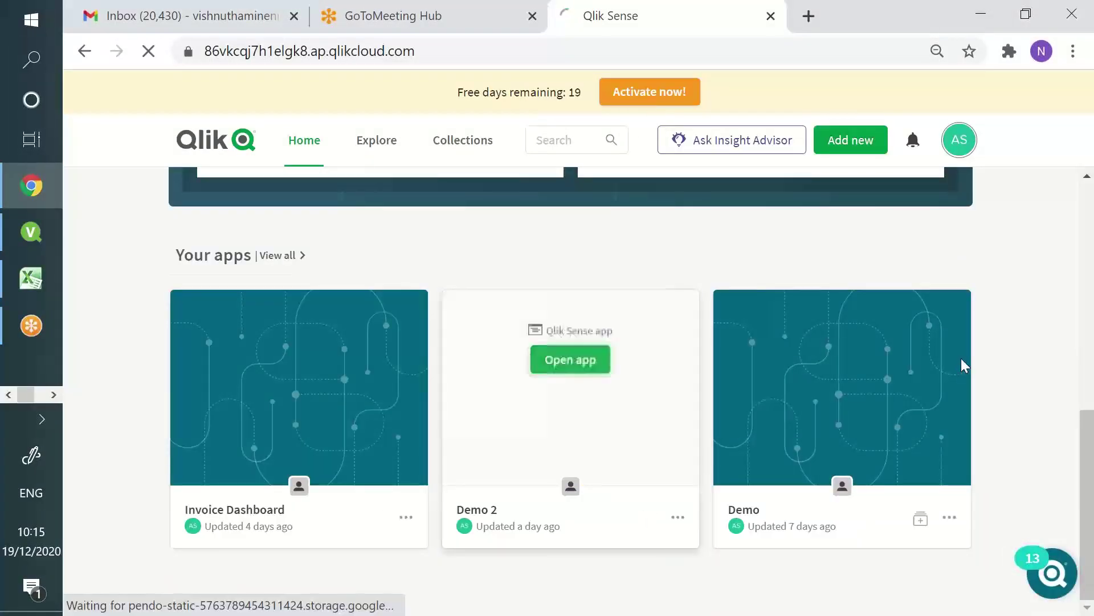
pyautogui.moveTo(960, 374)
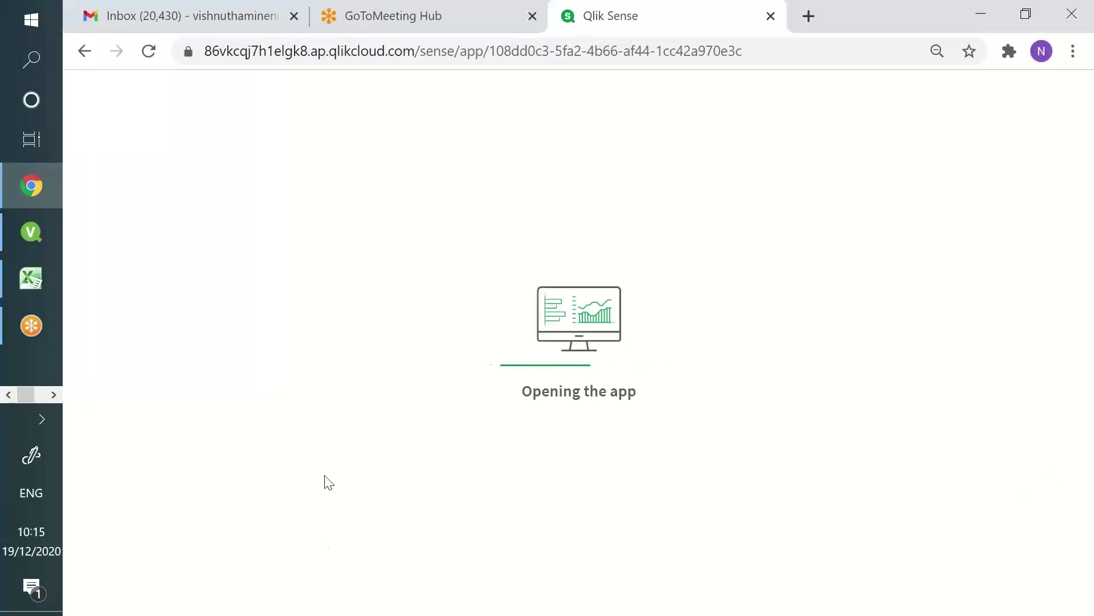
# - Switch back to QlikView and reload the script containing the Concatenate prefix
pyautogui.click(40, 242)
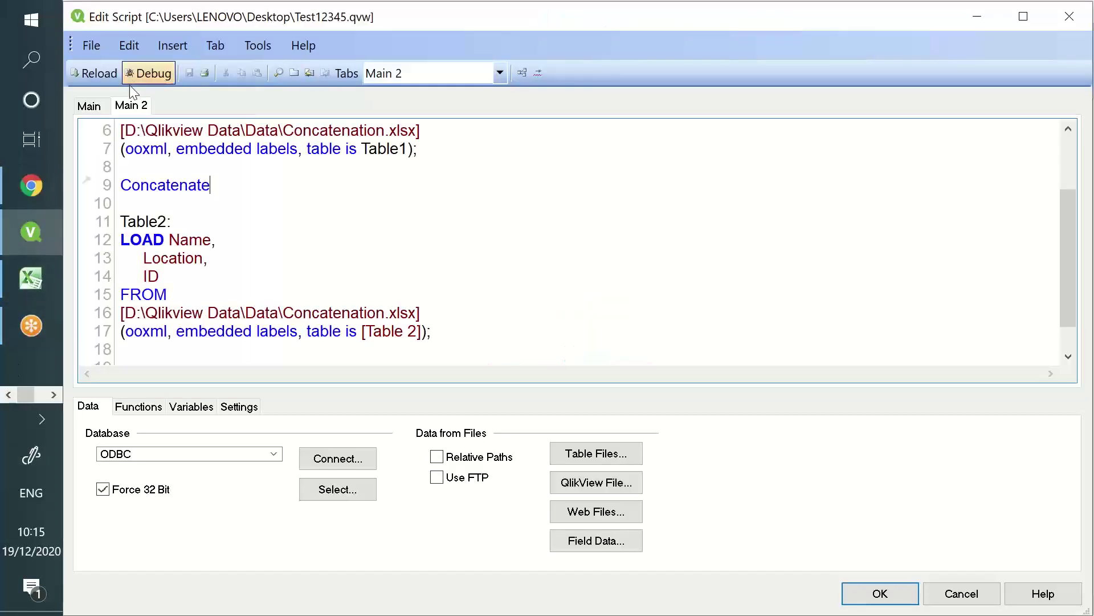
pyautogui.doubleClick(165, 187)
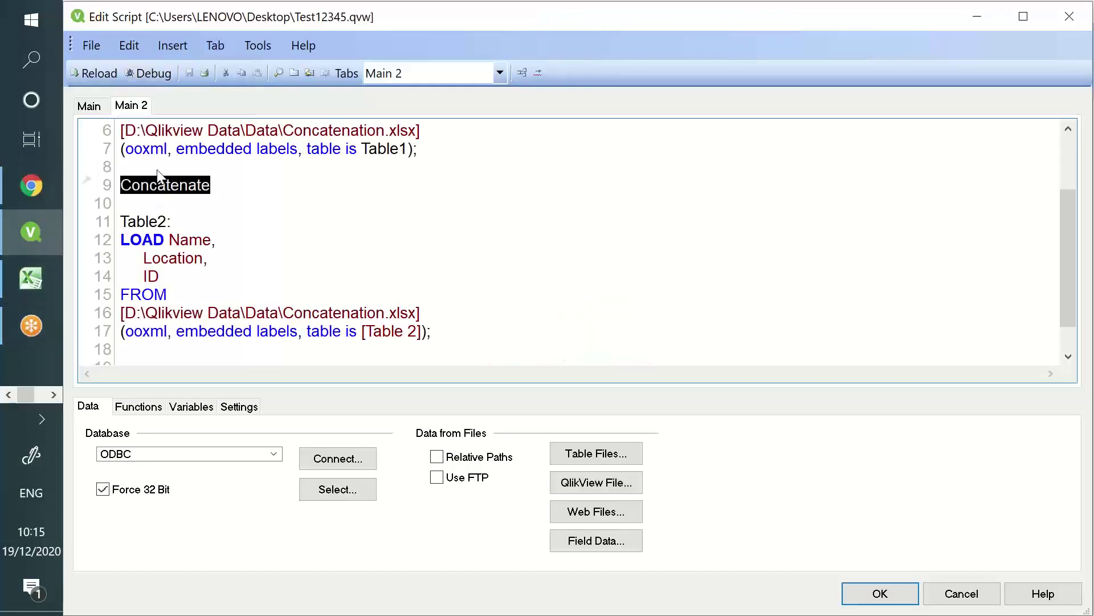
pyautogui.click(100, 74)
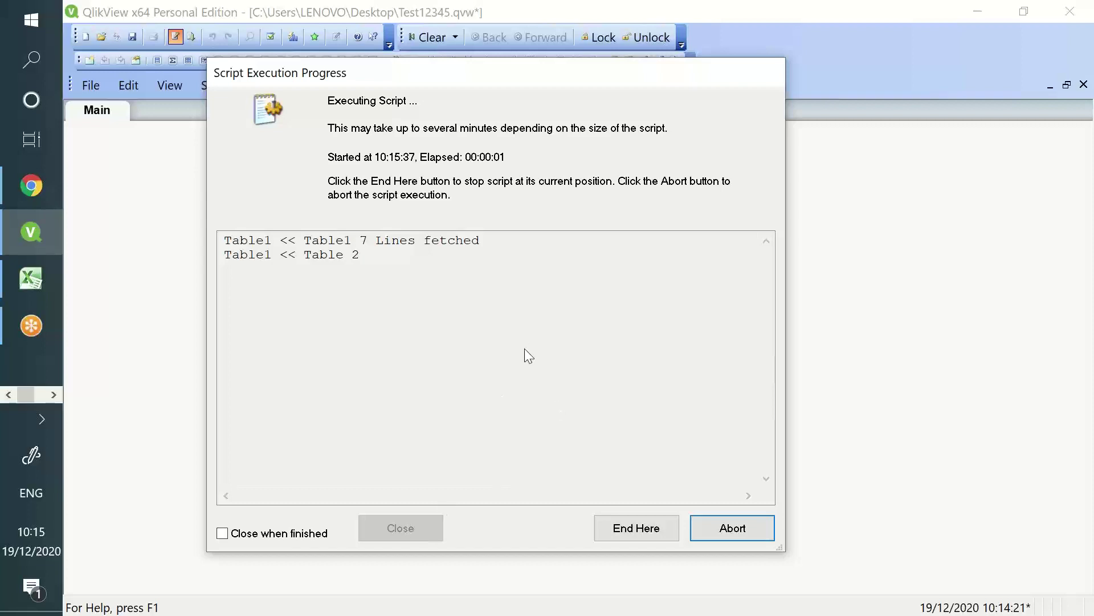
# - Return to the Demo 2 app in Chrome and open its Data load editor
pyautogui.click(27, 194)
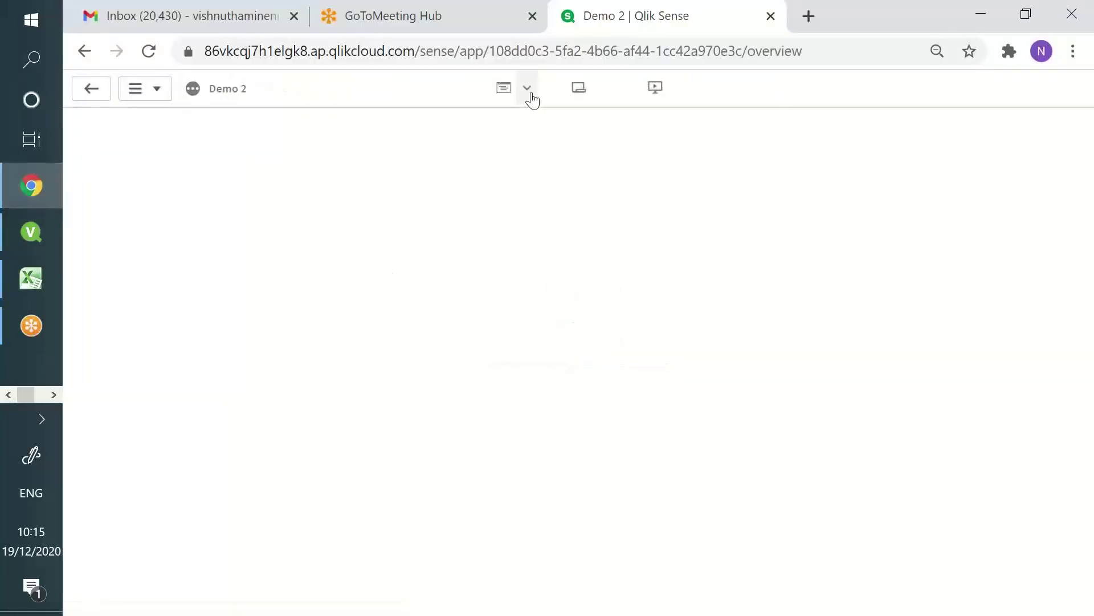
pyautogui.click(527, 89)
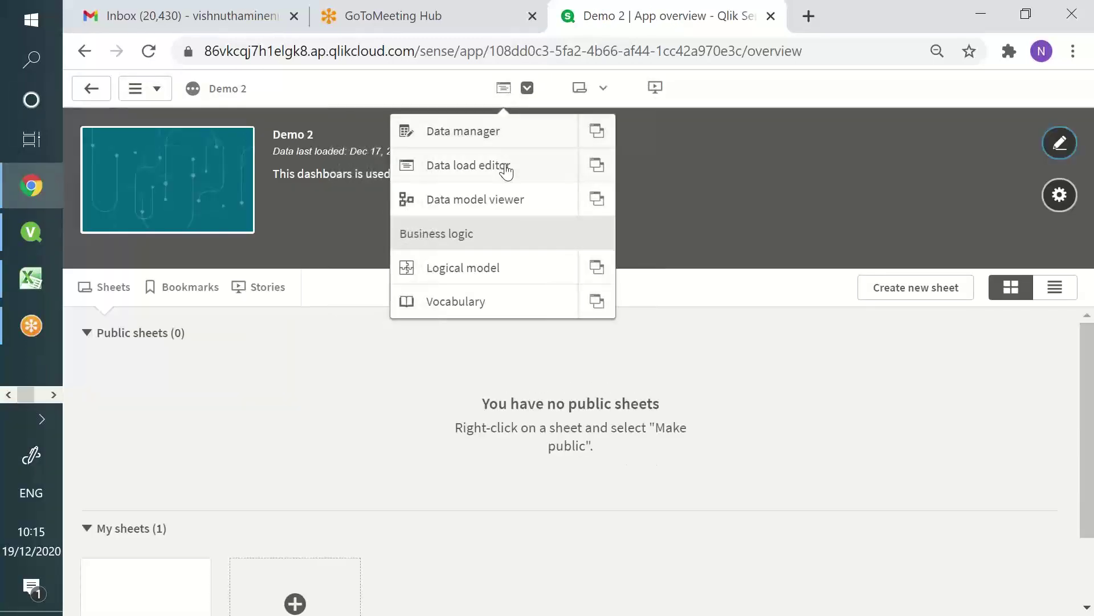
pyautogui.click(507, 171)
# - Go back to QlikView, close the execution progress and sheet properties, and reopen the script editor
pyautogui.click(31, 232)
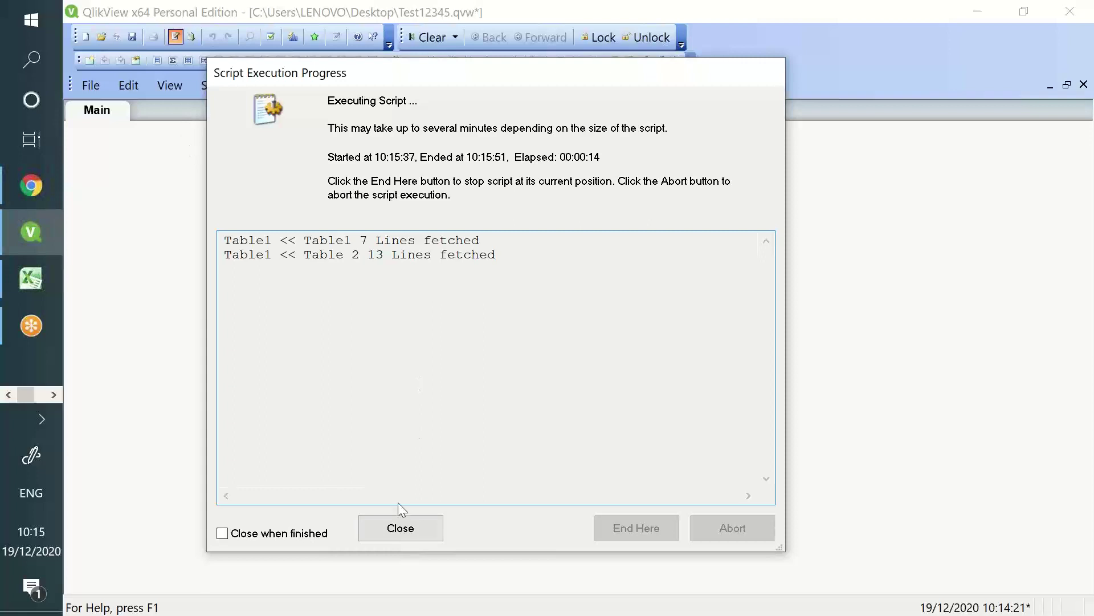
pyautogui.click(399, 525)
pyautogui.click(613, 561)
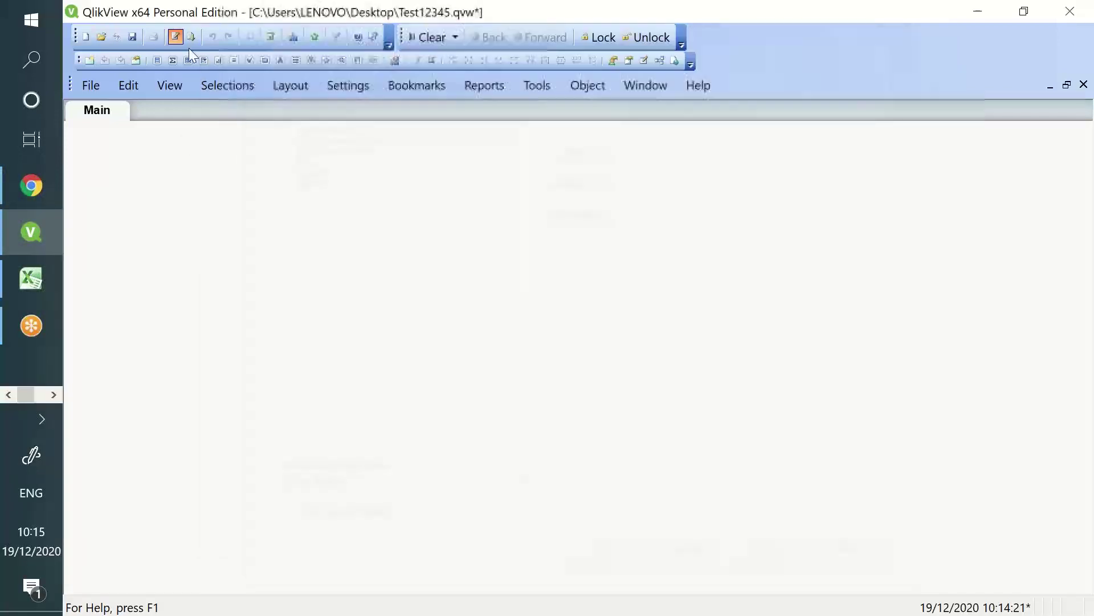
pyautogui.click(176, 36)
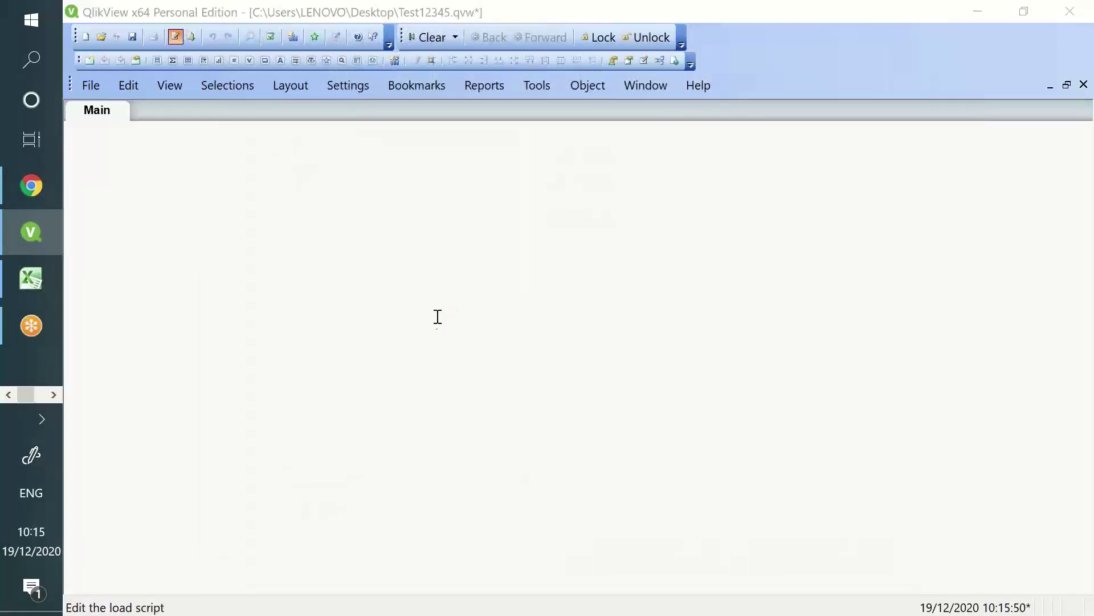
# - Comment out the Concatenate prefix between the Table1 and Table2 loads in the Main 2 script section
pyautogui.doubleClick(160, 178)
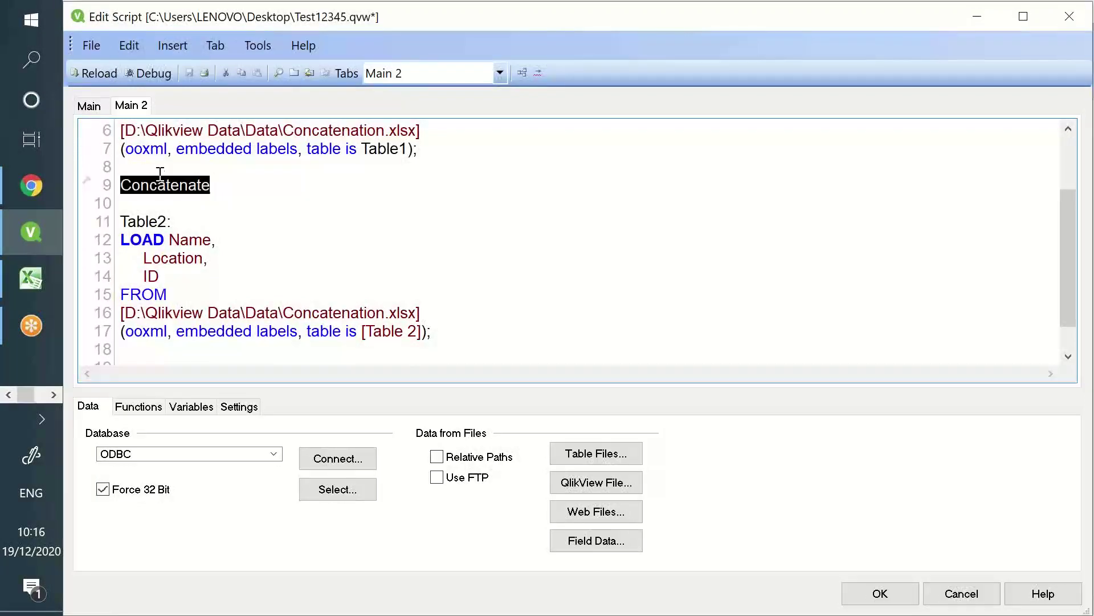
pyautogui.click(122, 181)
pyautogui.write('//')
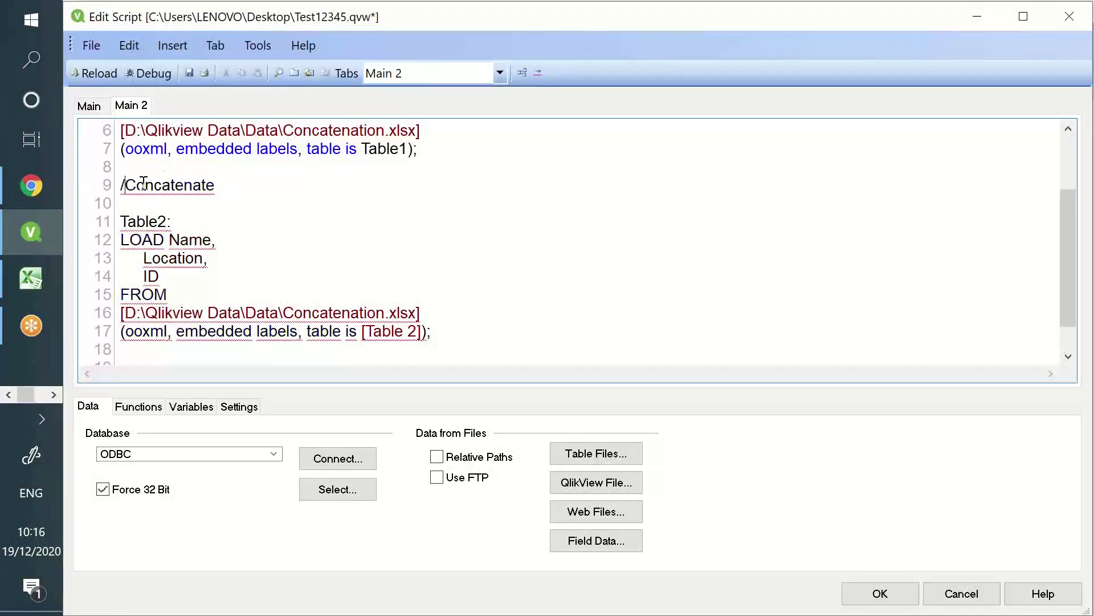
pyautogui.moveTo(220, 184); pyautogui.dragTo(115, 171)
pyautogui.scroll(2, 607, 360)
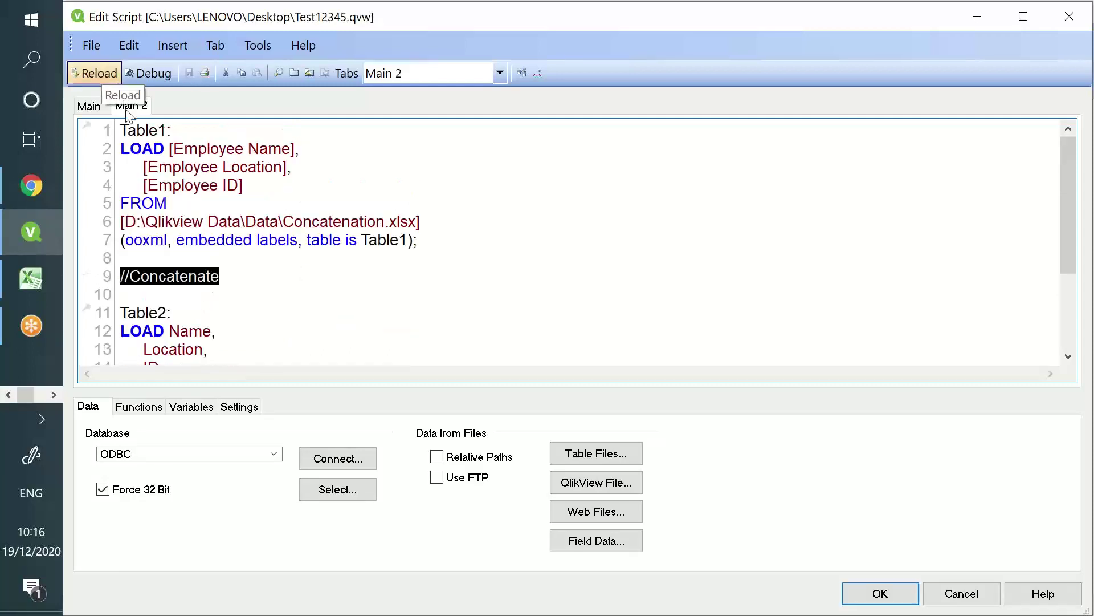
# - Reload the script with Table1 and Table2 loading separately and follow their entries in the execution log
pyautogui.doubleClick(143, 131)
pyautogui.scroll(-2, 238, 176)
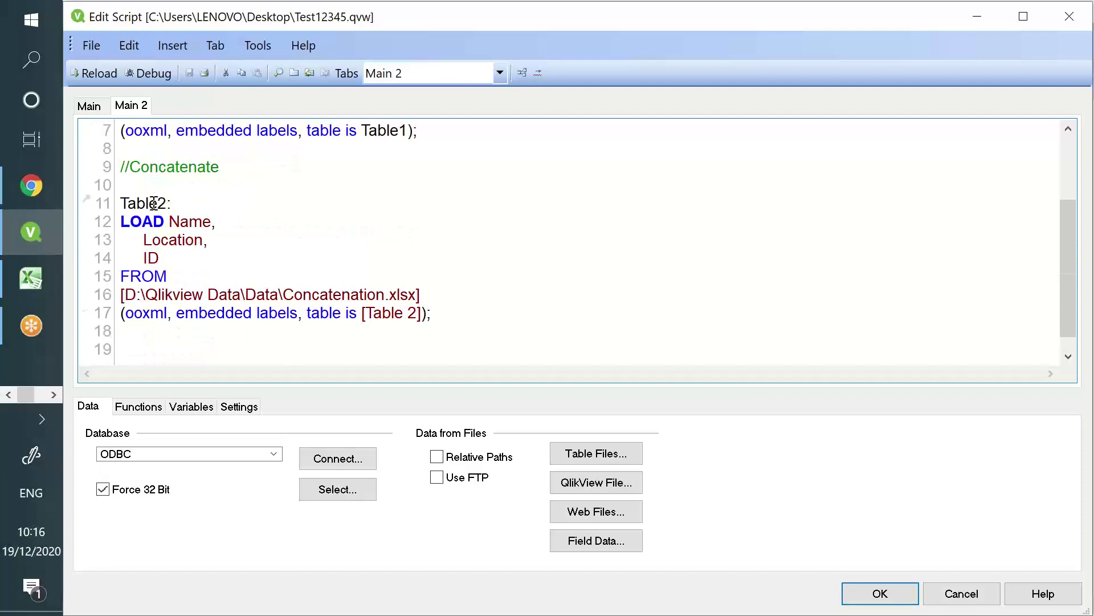
pyautogui.doubleClick(150, 203)
pyautogui.click(102, 83)
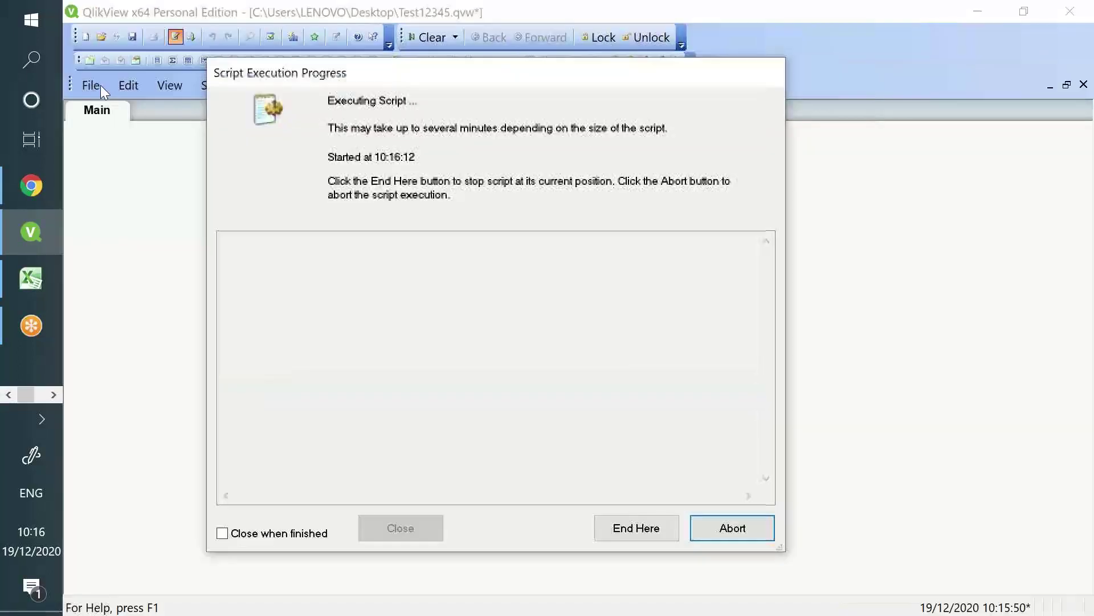
pyautogui.doubleClick(246, 238)
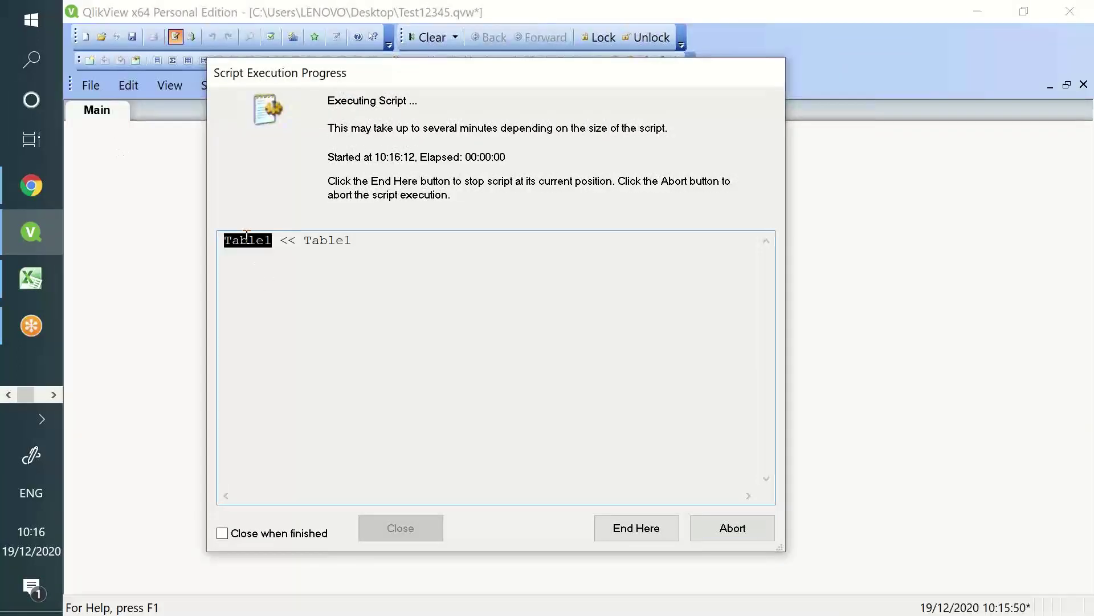
pyautogui.moveTo(311, 238); pyautogui.dragTo(400, 229)
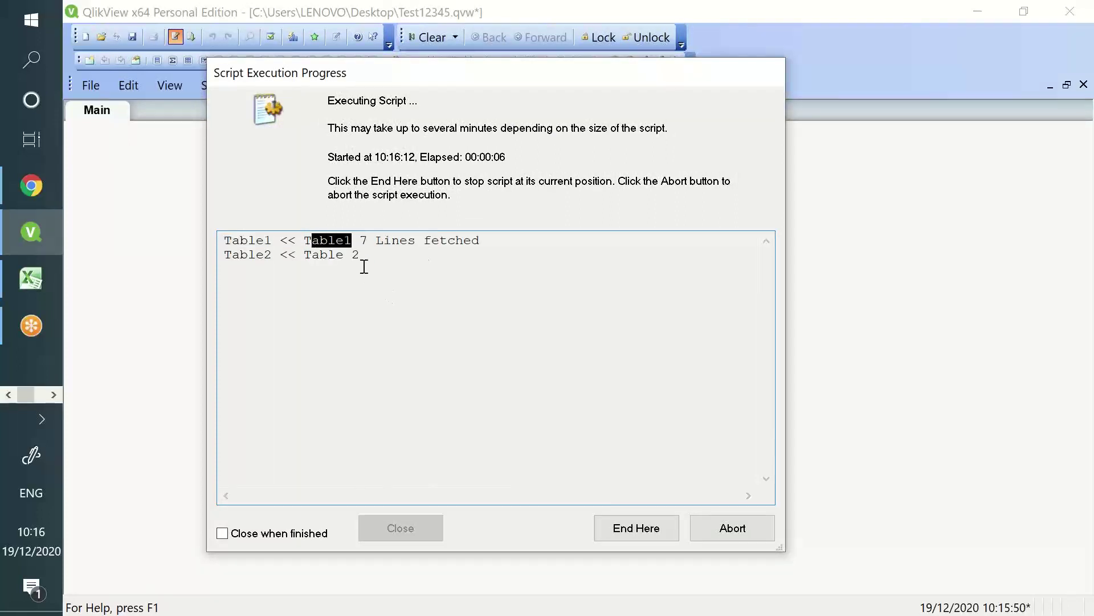
pyautogui.click(251, 259)
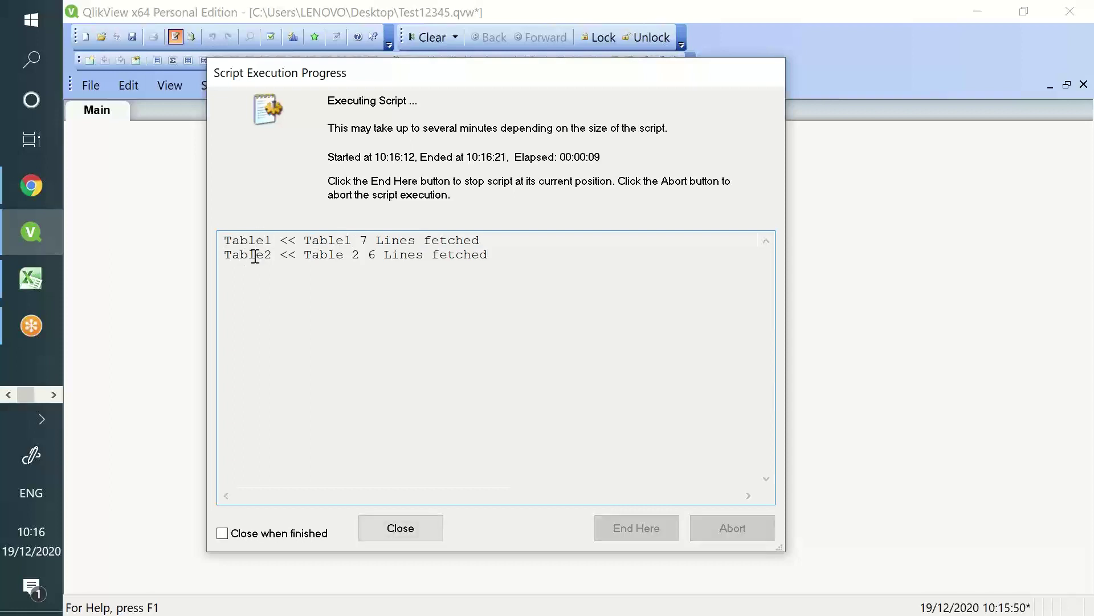
# - Dismiss the execution log and sheet properties, and check the loaded table structure in the Table Viewer
pyautogui.click(401, 527)
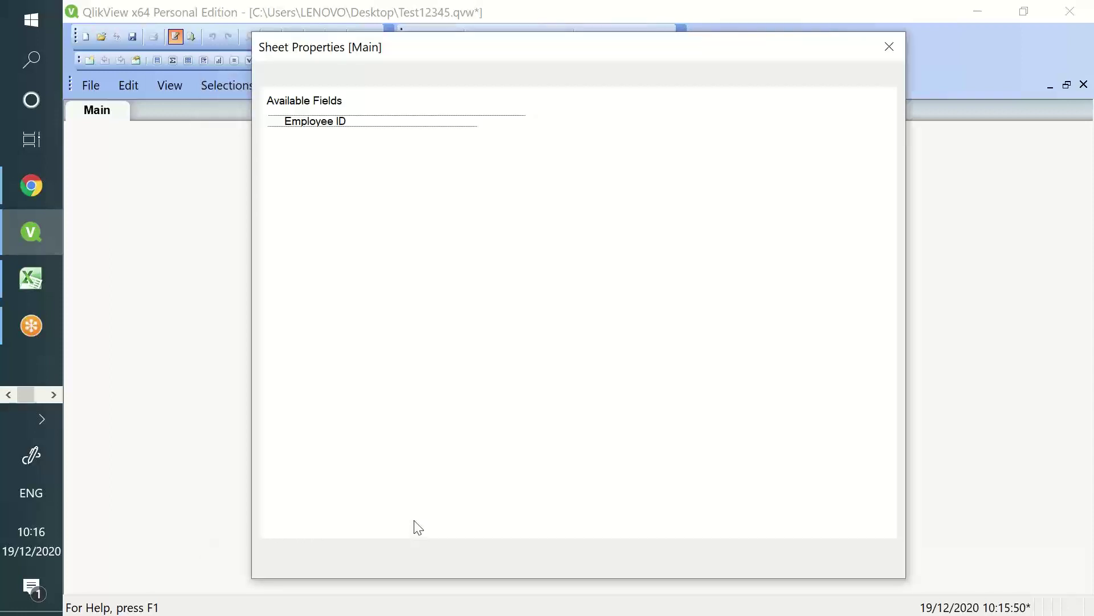
pyautogui.click(610, 563)
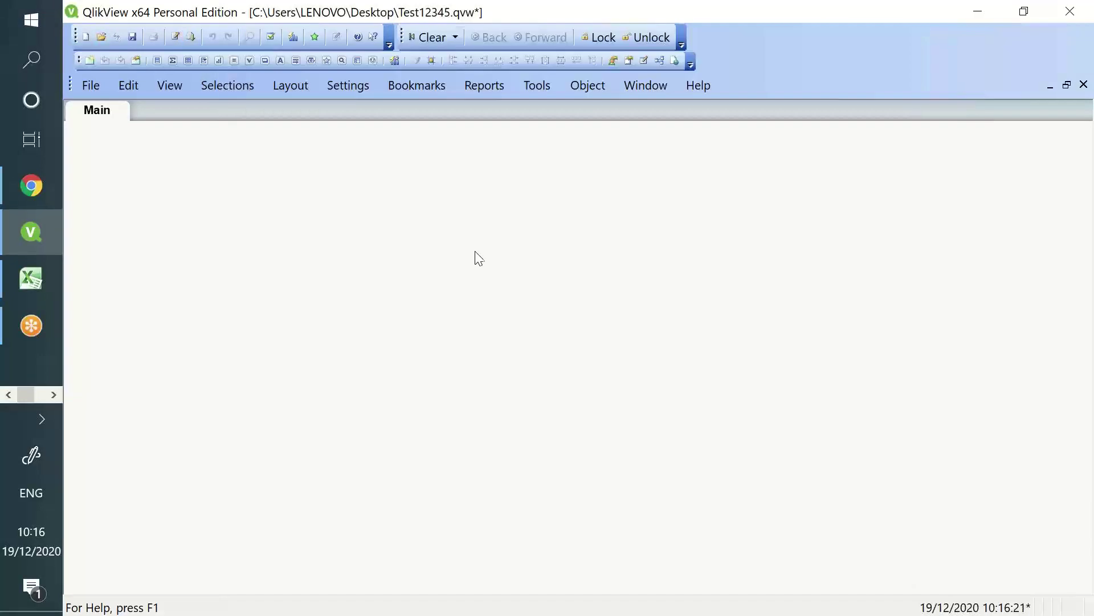
pyautogui.hotkey('ctrl', 't')
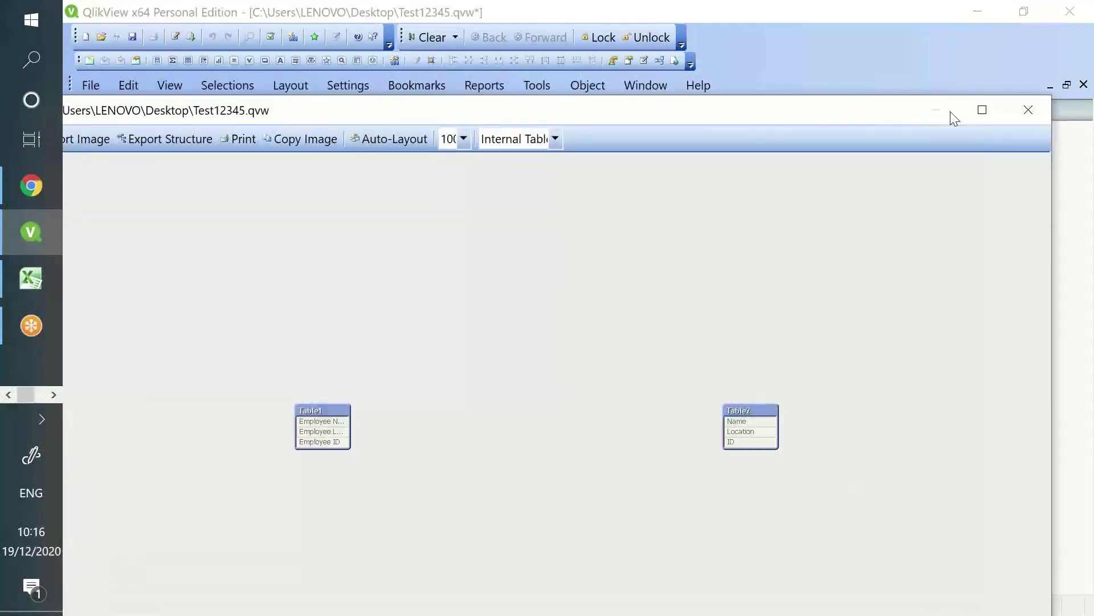
pyautogui.click(1028, 111)
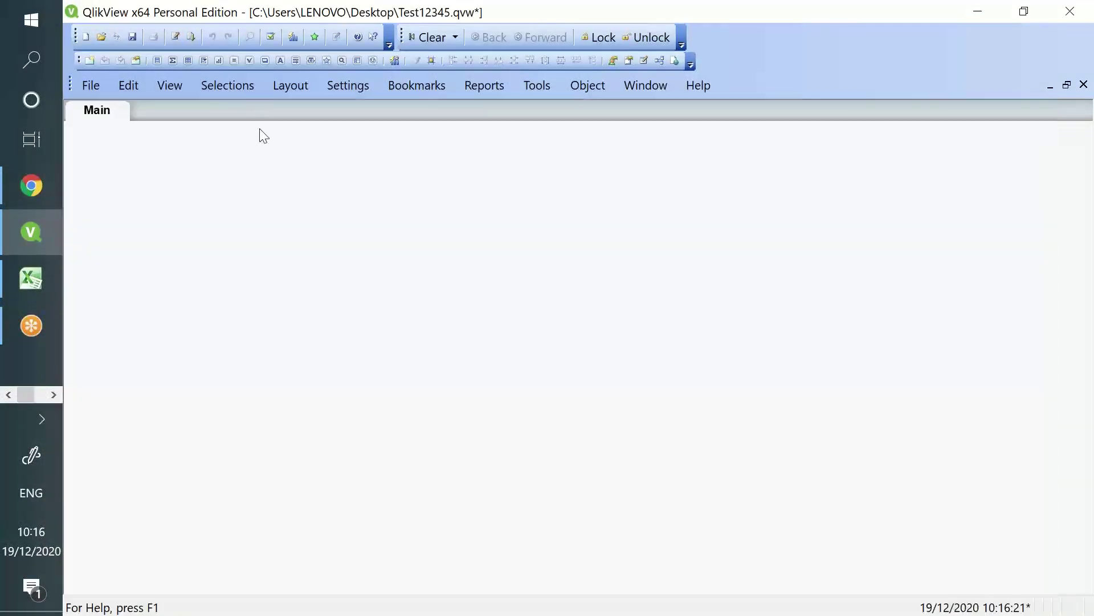
# - Restore the Concatenate prefix before the Table2 load by removing its comment marks, and reload the script
pyautogui.click(177, 37)
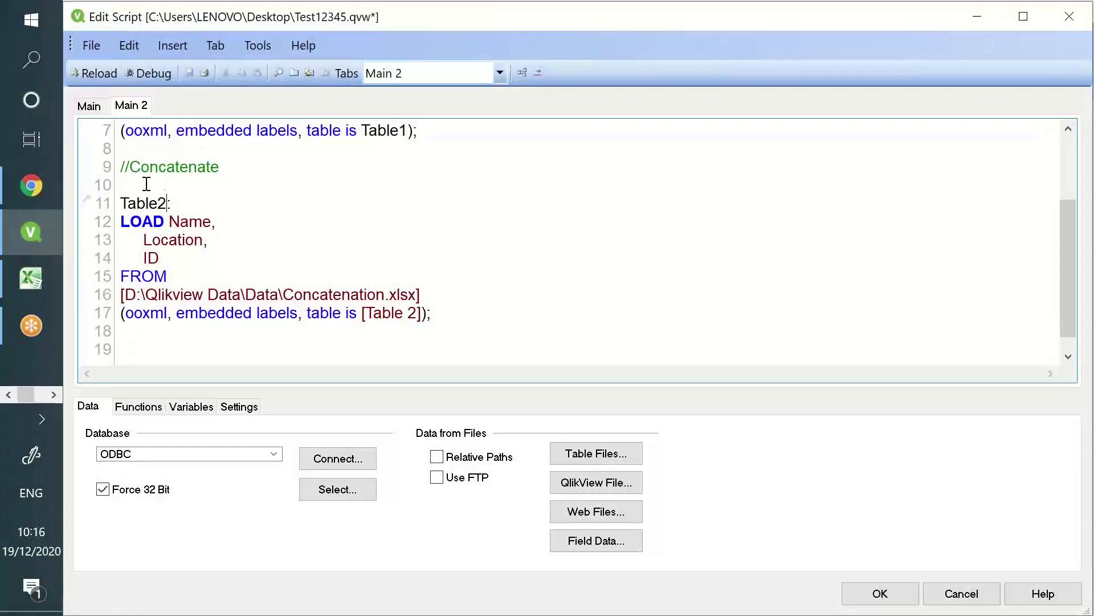
pyautogui.click(131, 166)
pyautogui.press('BackSpace')
pyautogui.press('BackSpace')
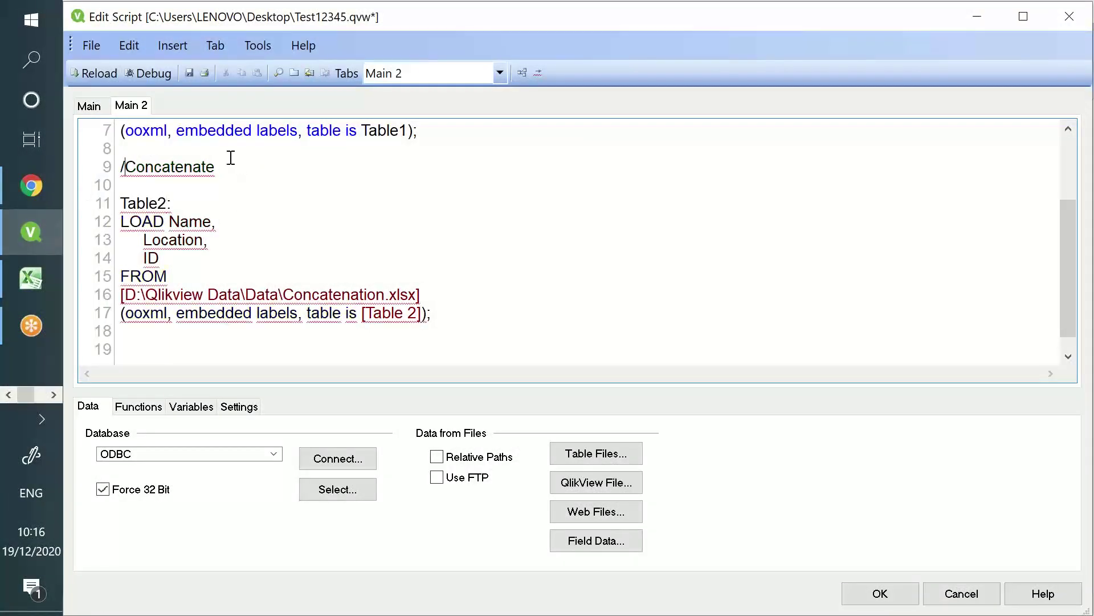
pyautogui.click(107, 73)
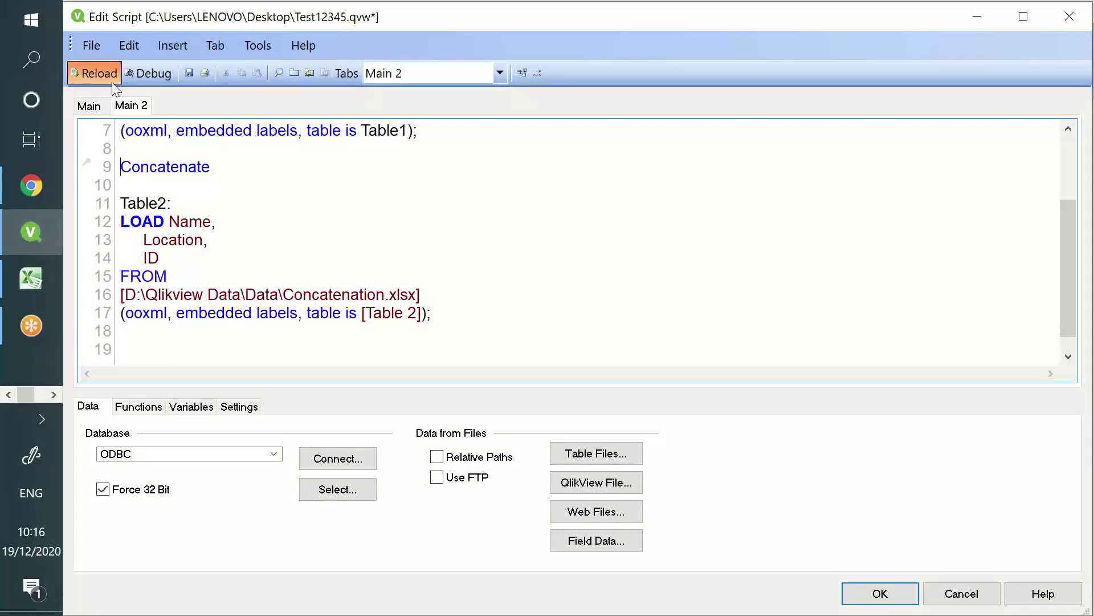
# - Examine the execution log for the target table, source table and fetched lines of both loads
pyautogui.doubleClick(258, 247)
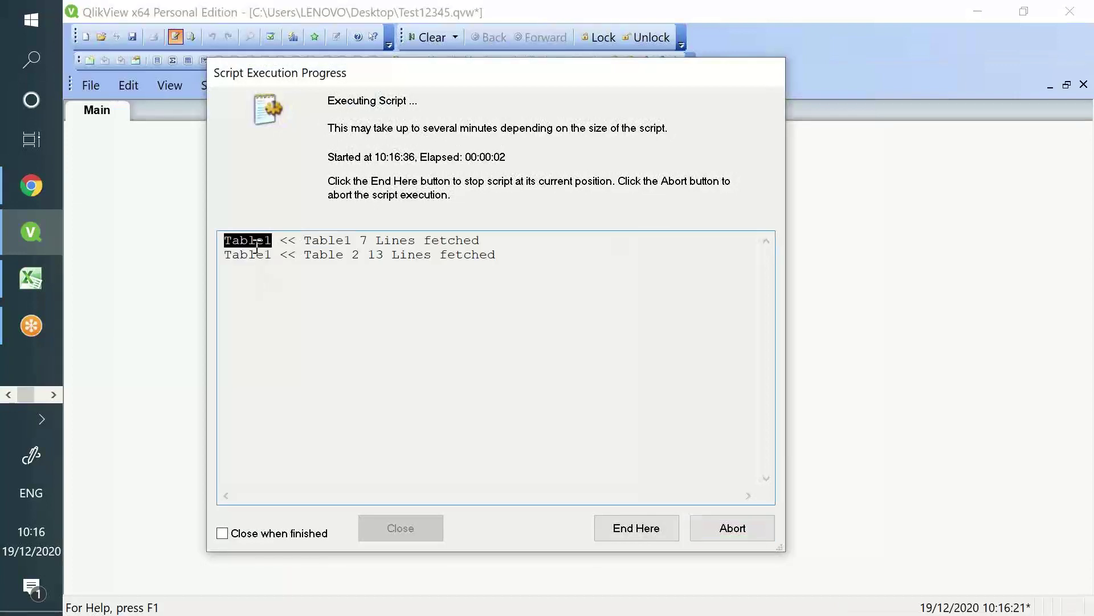
pyautogui.doubleClick(255, 254)
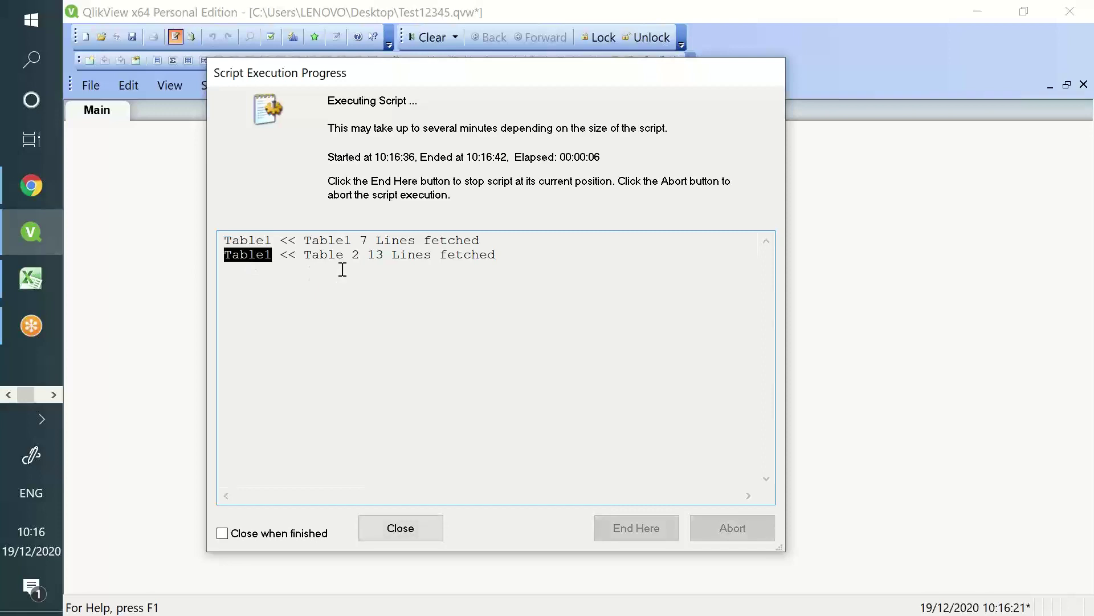
pyautogui.moveTo(305, 254); pyautogui.dragTo(342, 257)
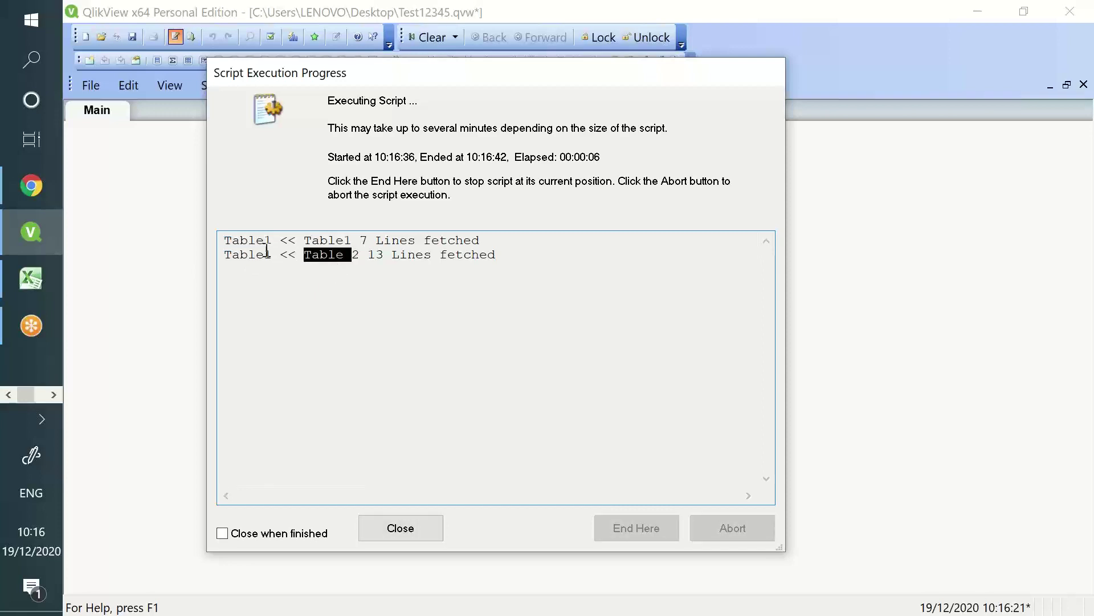
pyautogui.doubleClick(261, 255)
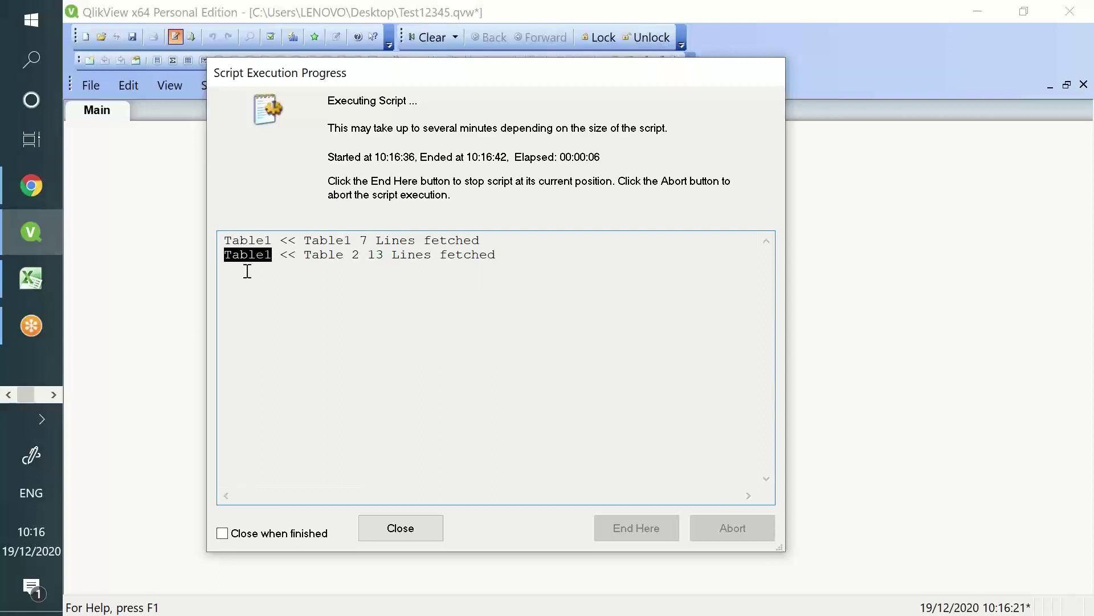
pyautogui.click(255, 248)
pyautogui.doubleClick(255, 241)
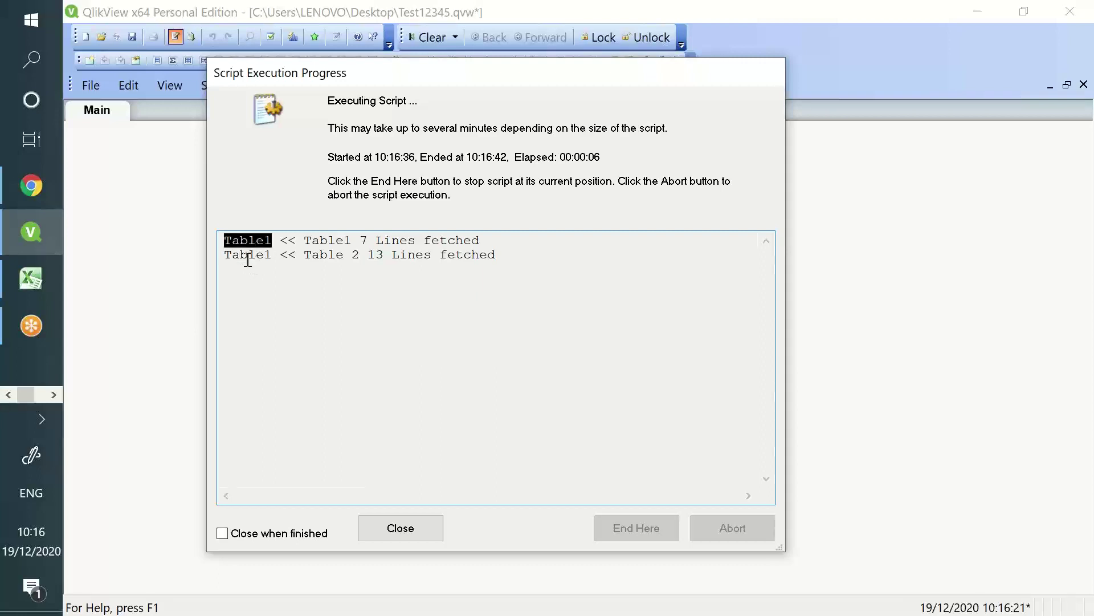
pyautogui.doubleClick(248, 259)
pyautogui.doubleClick(252, 240)
pyautogui.moveTo(303, 243); pyautogui.dragTo(408, 240)
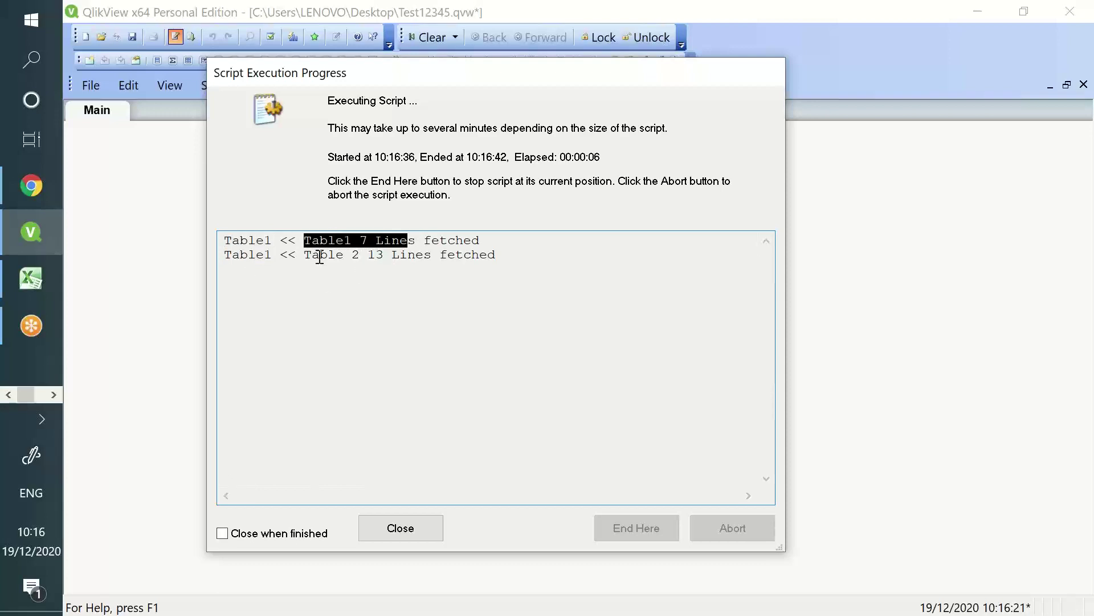
pyautogui.moveTo(320, 256); pyautogui.dragTo(212, 262)
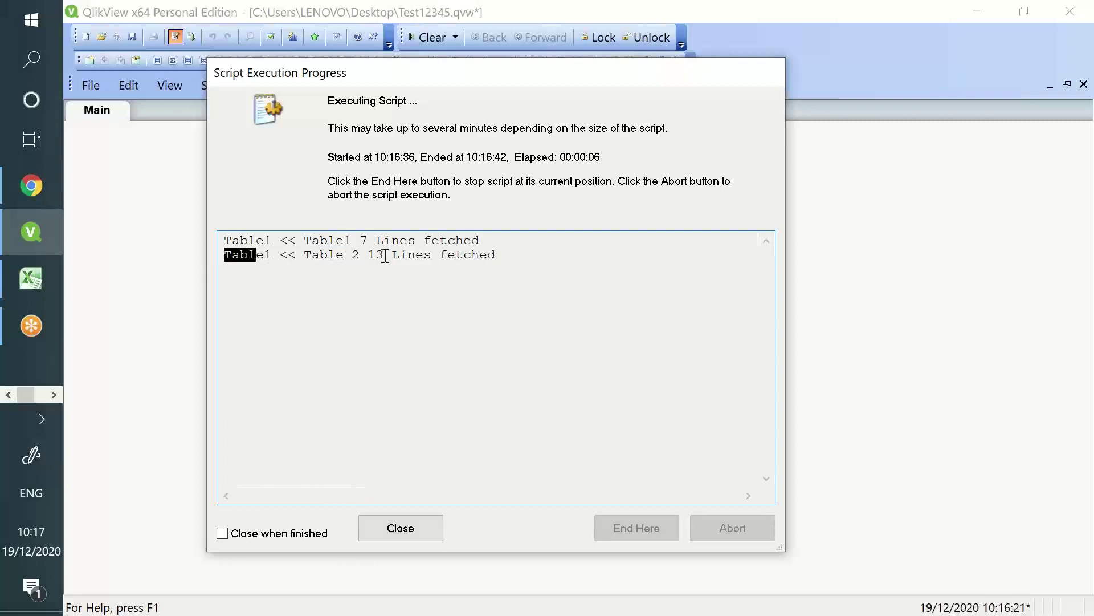
pyautogui.moveTo(385, 256)
pyautogui.mouseDown()
pyautogui.moveTo(369, 256)
pyautogui.moveTo(382, 240)
pyautogui.moveTo(383, 256)
pyautogui.mouseUp()
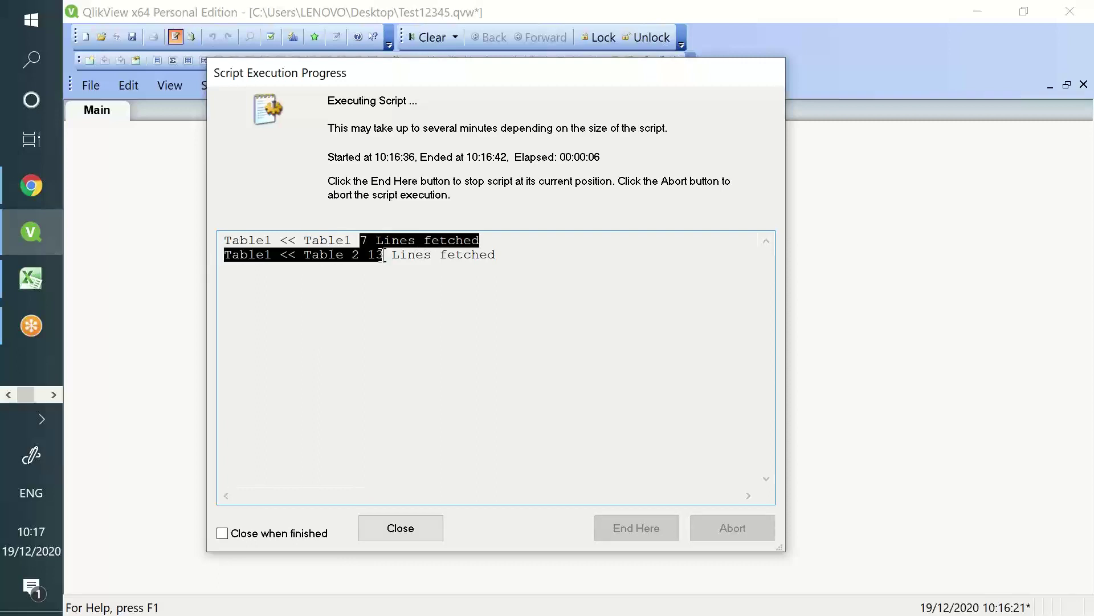
pyautogui.click(383, 256)
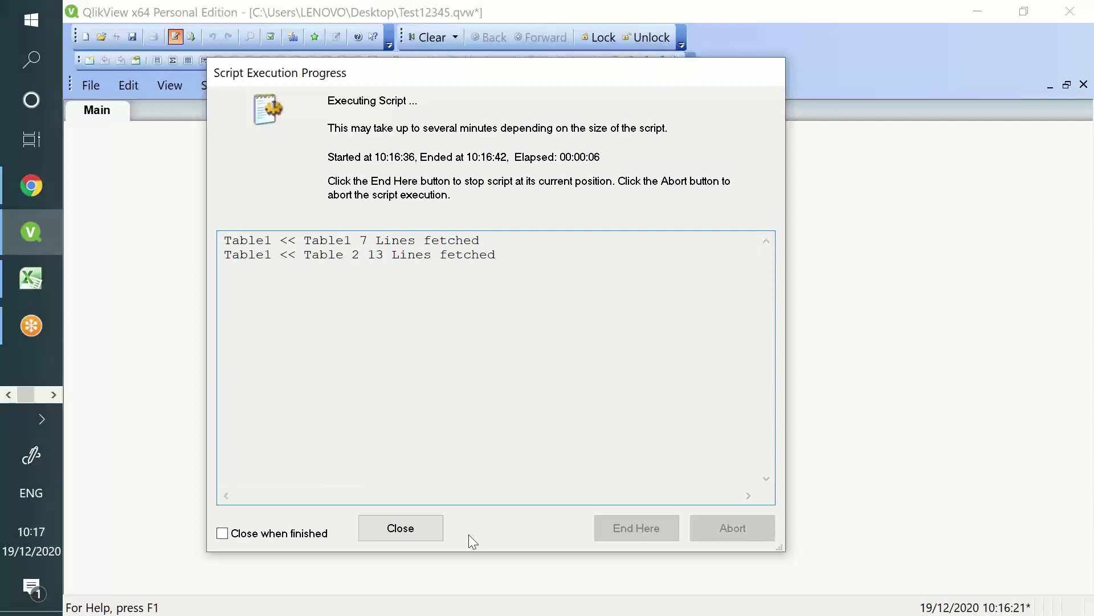
# - Close the log and sheet properties, open the Table Viewer, and widen Table1 to show its full field names
pyautogui.click(436, 524)
pyautogui.click(594, 554)
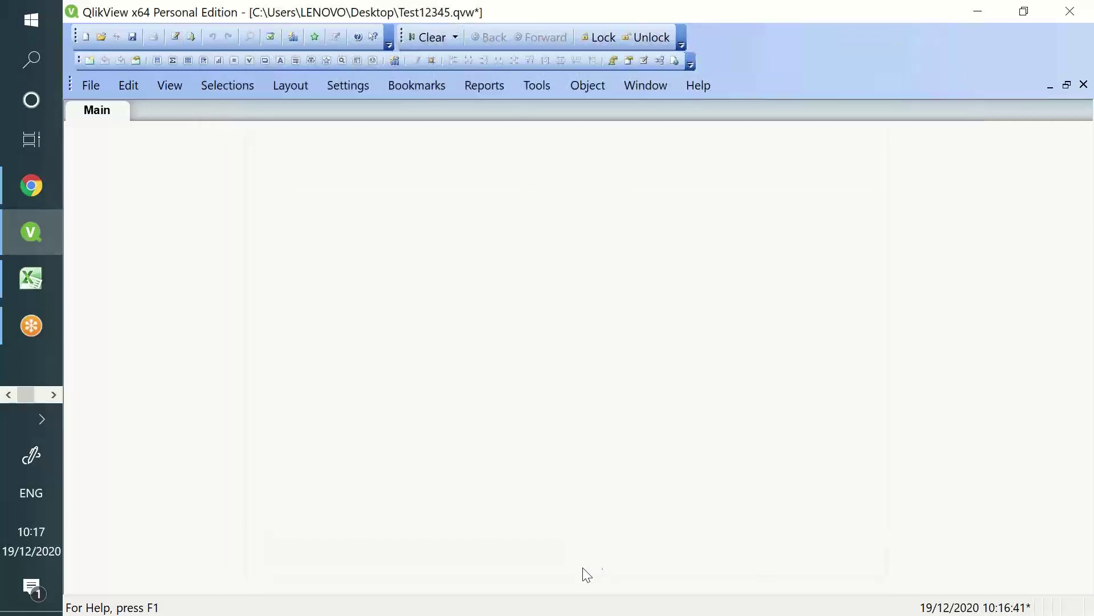
pyautogui.hotkey('ctrl', 't')
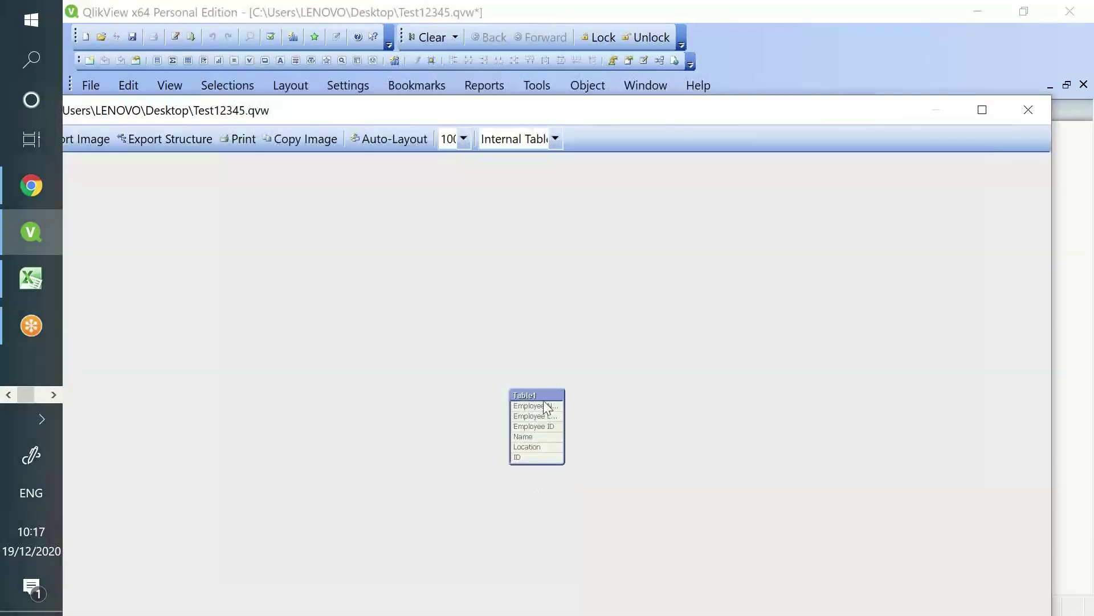
pyautogui.moveTo(542, 386); pyautogui.dragTo(733, 412)
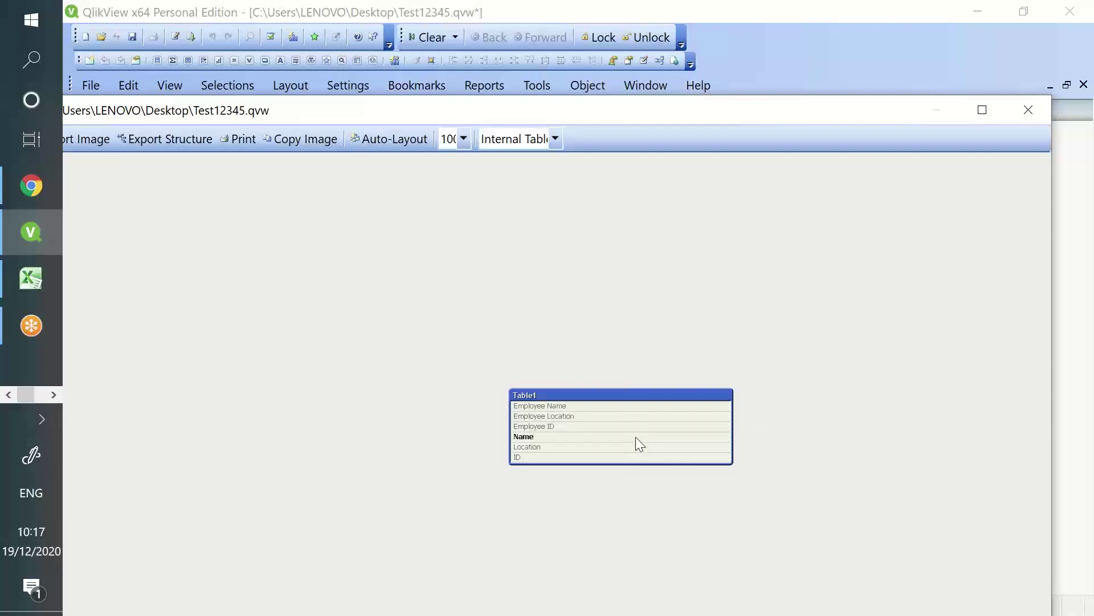
# - Preview the records of Table1 and examine the rows appended from the second table
pyautogui.rightClick(620, 392)
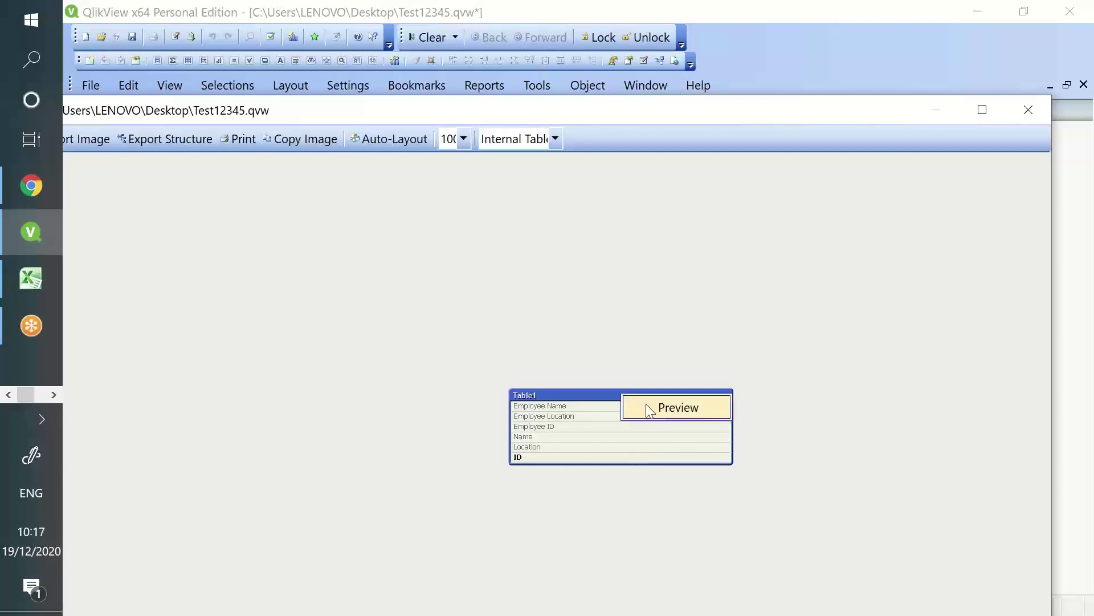
pyautogui.click(638, 405)
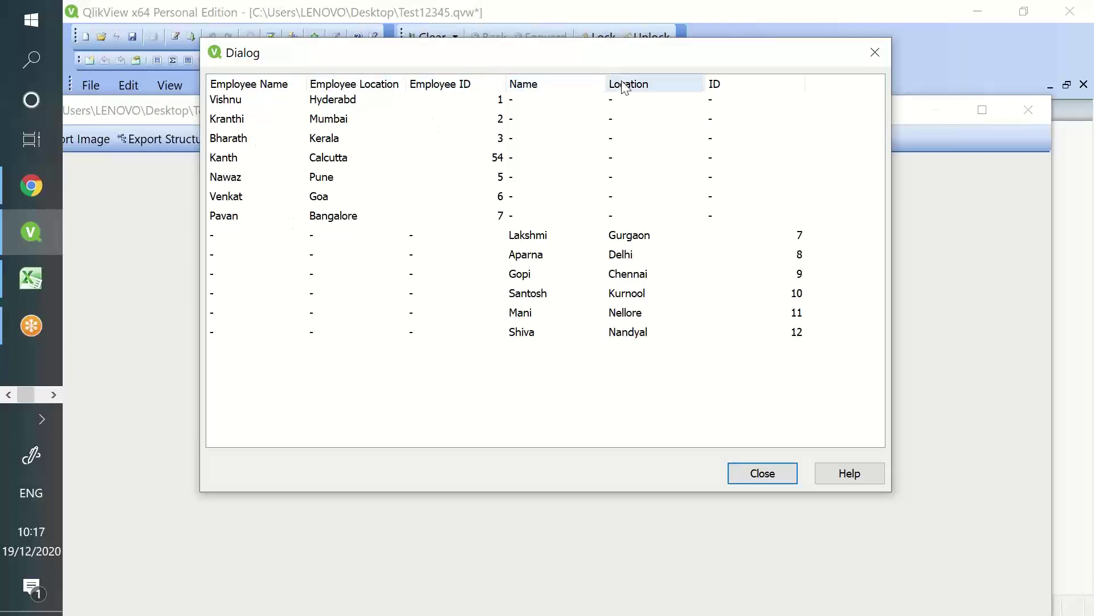
pyautogui.moveTo(559, 275); pyautogui.dragTo(542, 323)
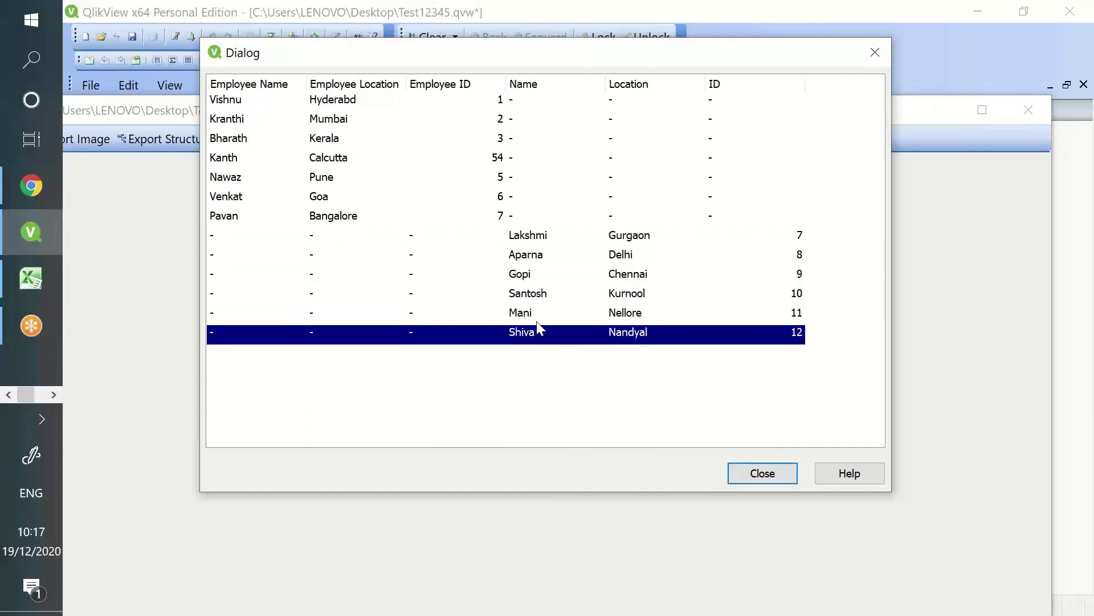
pyautogui.click(580, 255)
pyautogui.moveTo(578, 289); pyautogui.dragTo(567, 333)
pyautogui.click(597, 245)
pyautogui.click(591, 259)
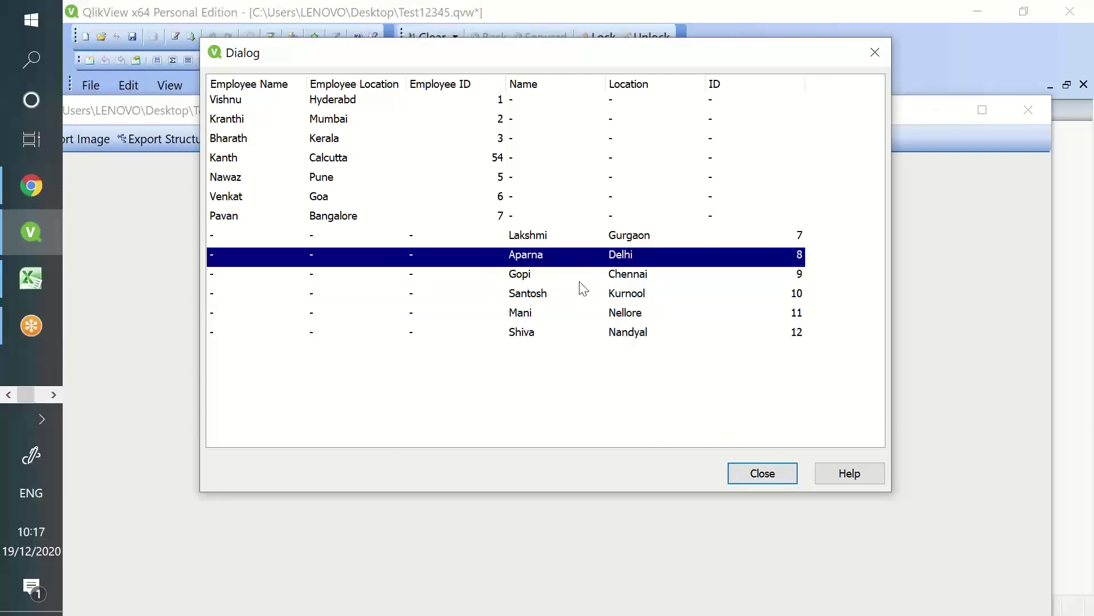
pyautogui.click(580, 281)
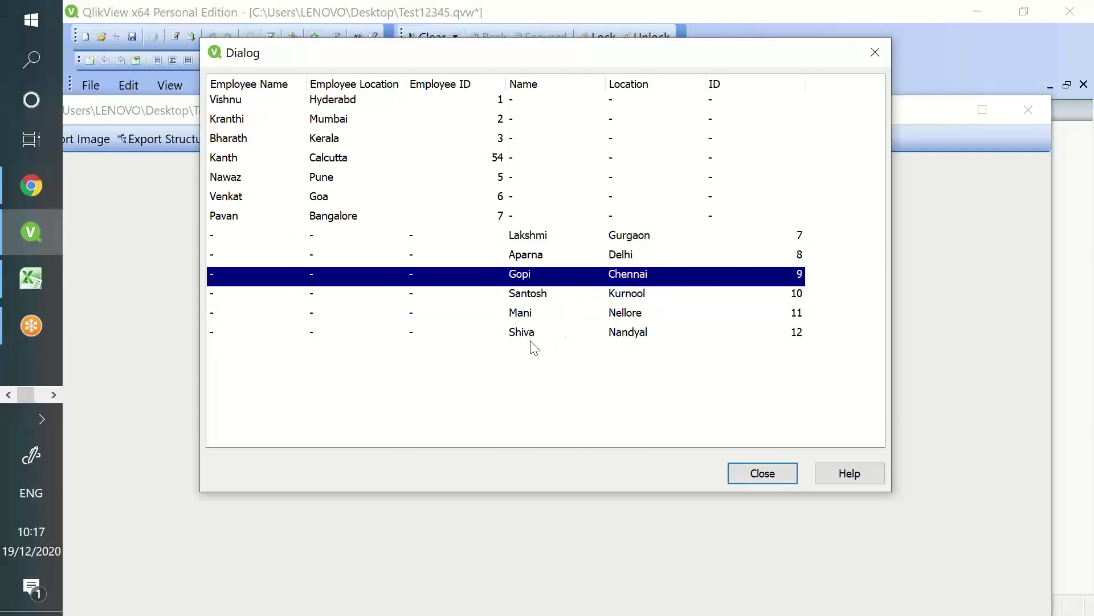
# - Switch to the Qlik Sense data load editor in Chrome and upload Concatenation.xlsx from the Data folder to DataFiles
pyautogui.click(28, 184)
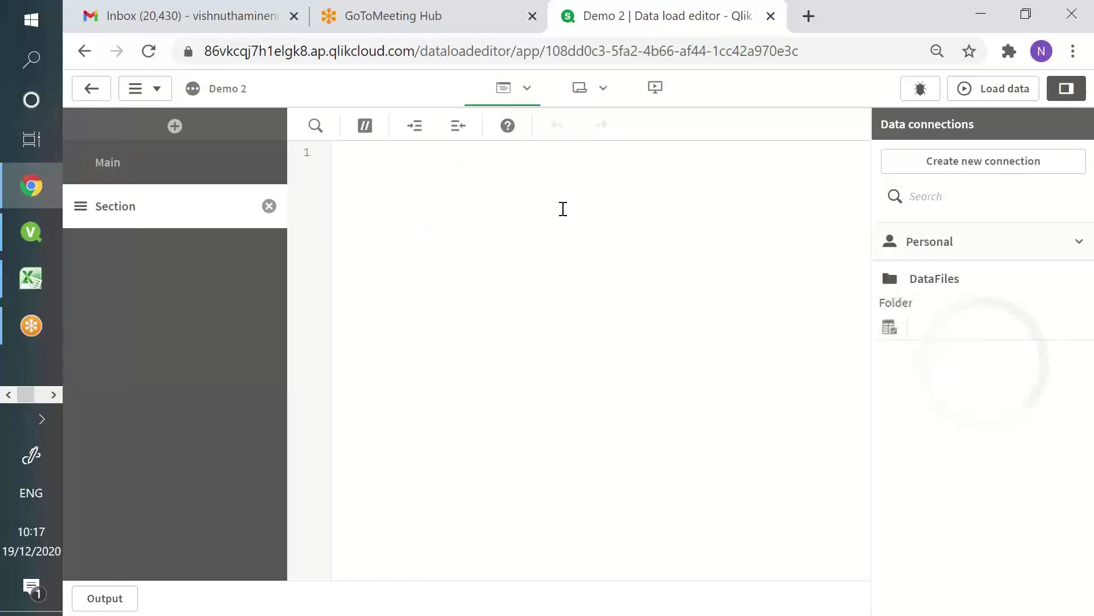
pyautogui.click(890, 328)
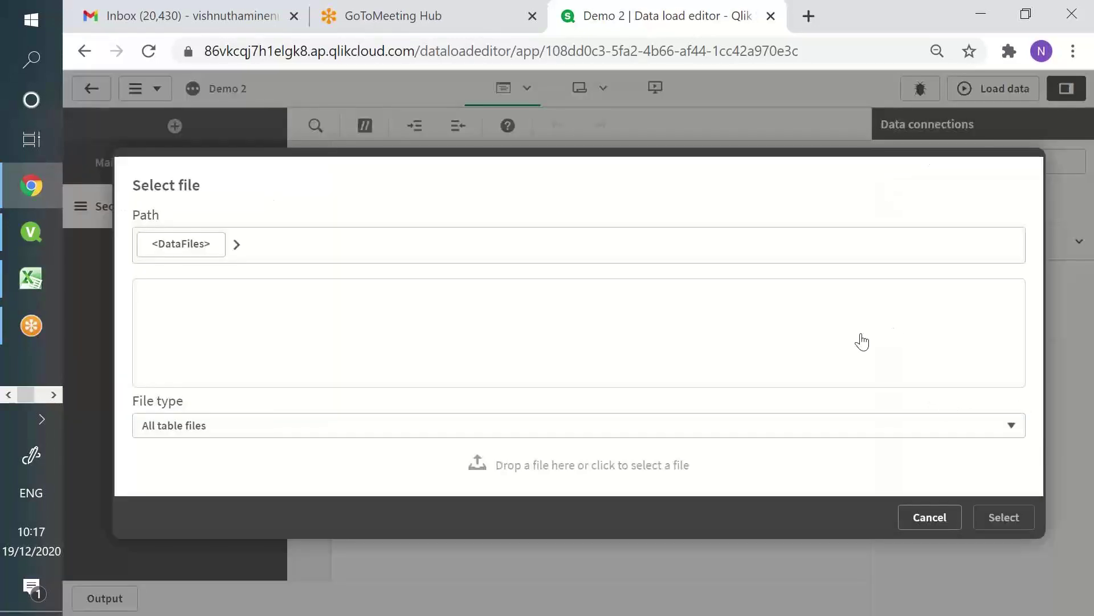
pyautogui.click(636, 466)
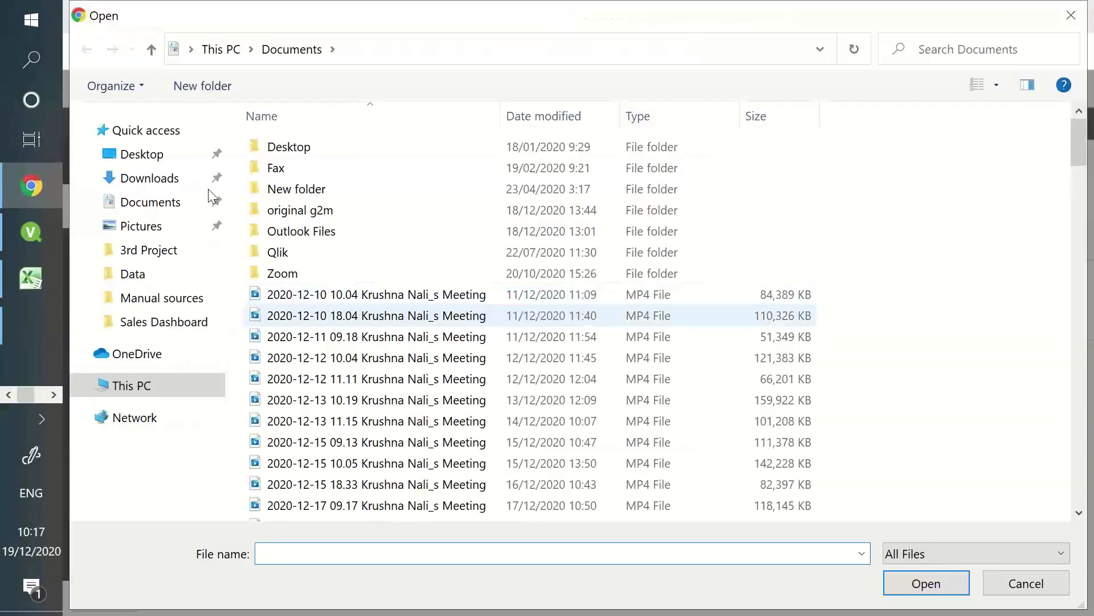
pyautogui.click(171, 275)
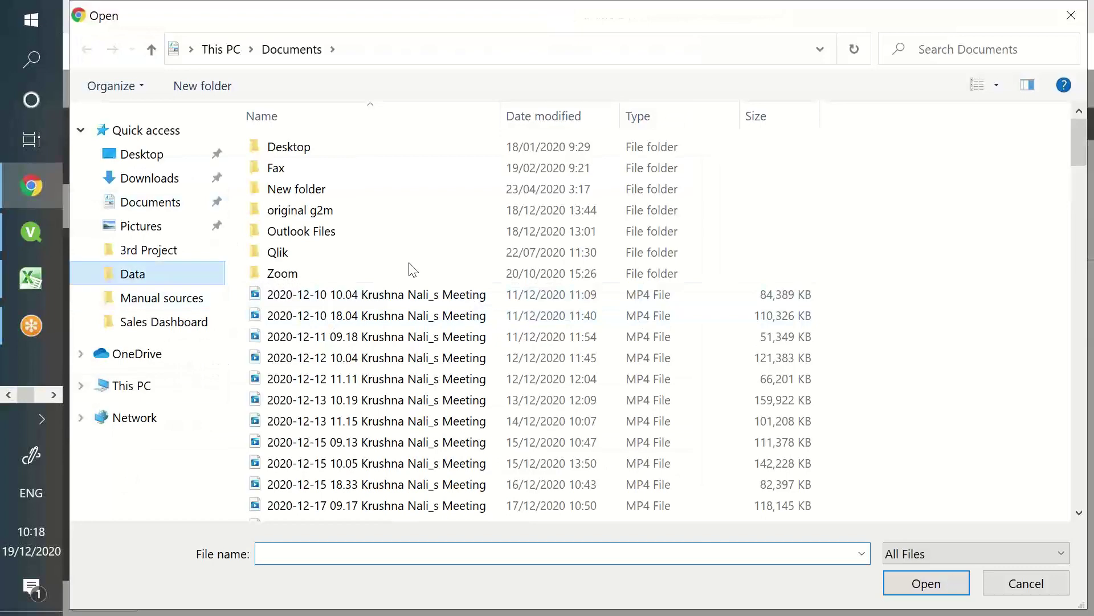
pyautogui.click(409, 265)
pyautogui.write('cross')
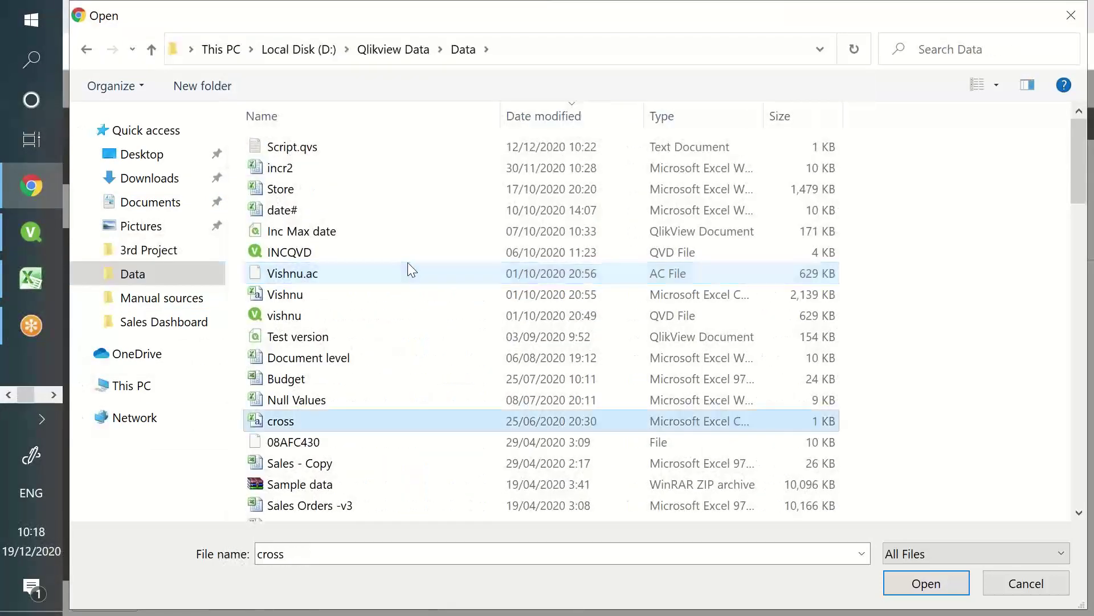
pyautogui.write('conc')
pyautogui.press('Return')
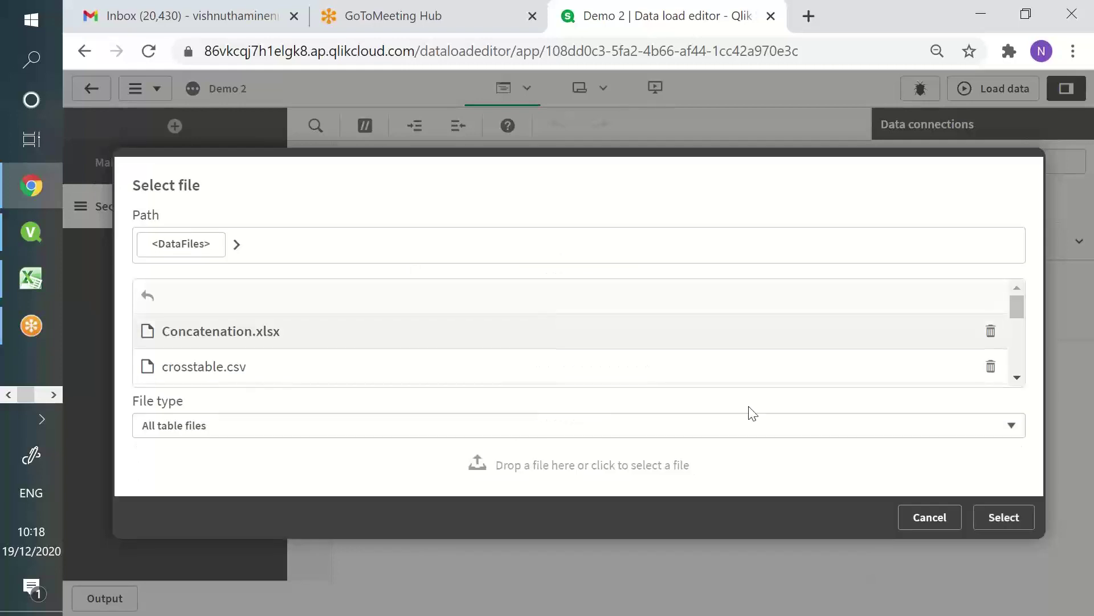
# - Select Table1 and Table 2 from Concatenation.xlsx with all their fields and insert their load script
pyautogui.click(1004, 517)
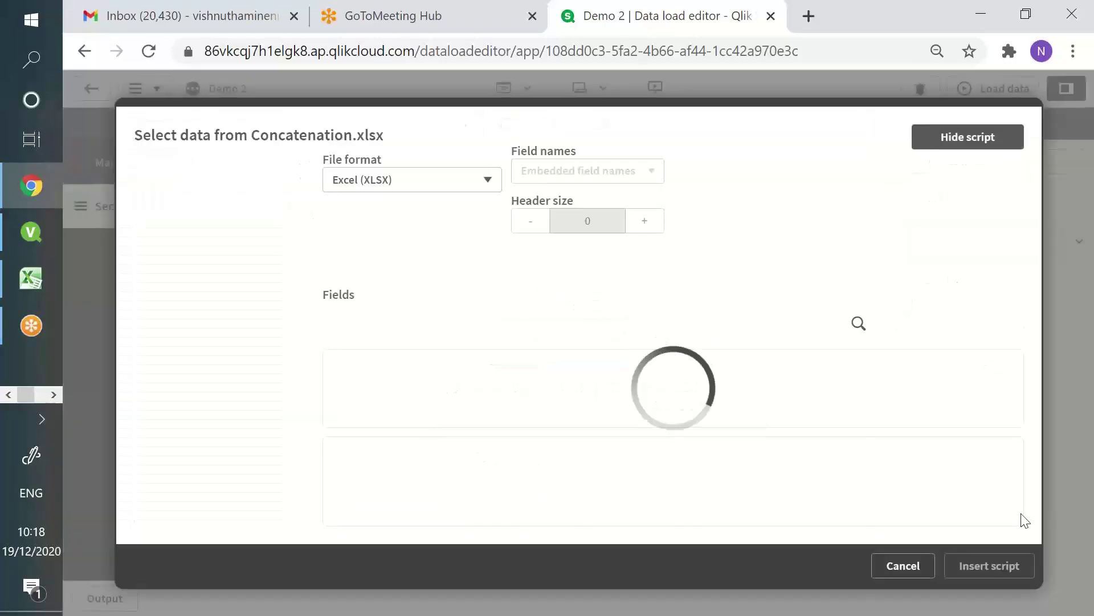
pyautogui.click(150, 264)
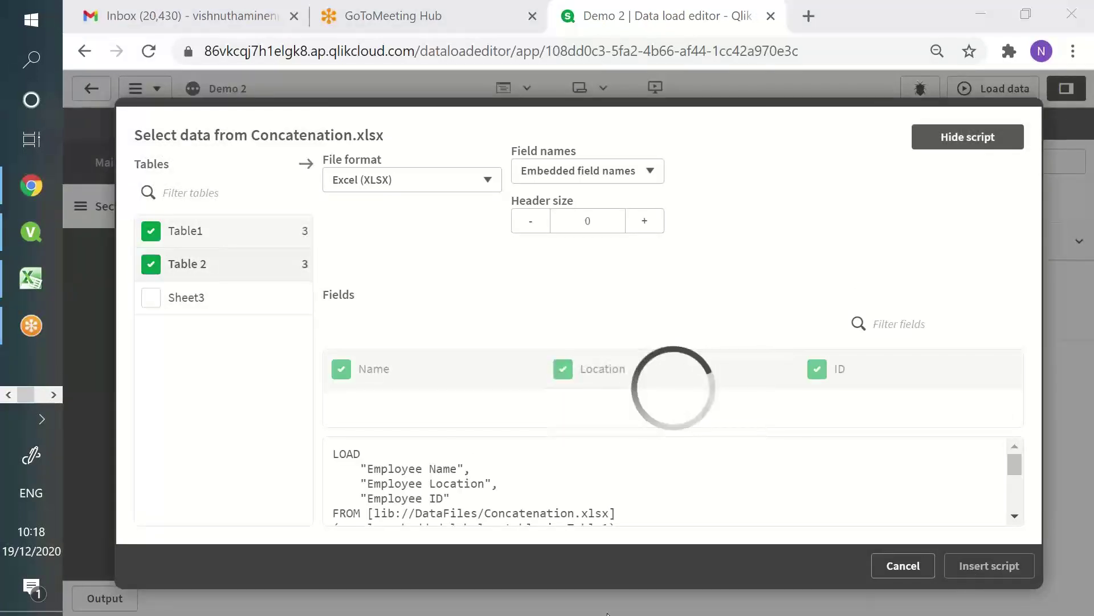
pyautogui.click(975, 582)
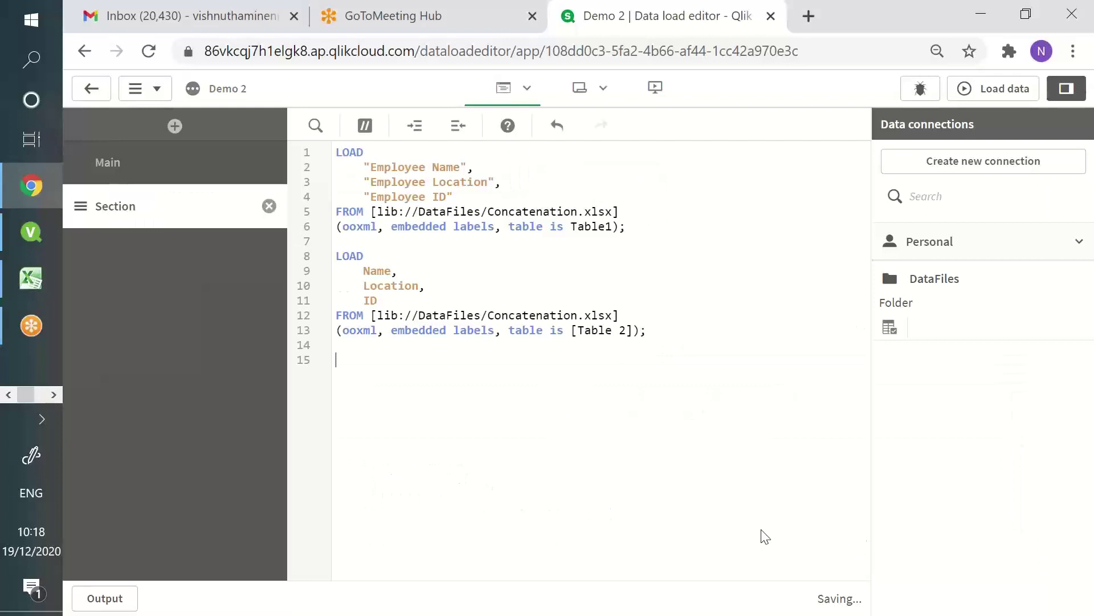
# - Add the Concatenate prefix on its own line between the Table1 and Table 2 load statements, and load the data
pyautogui.click(386, 241)
pyautogui.press('Return')
pyautogui.press('Return')
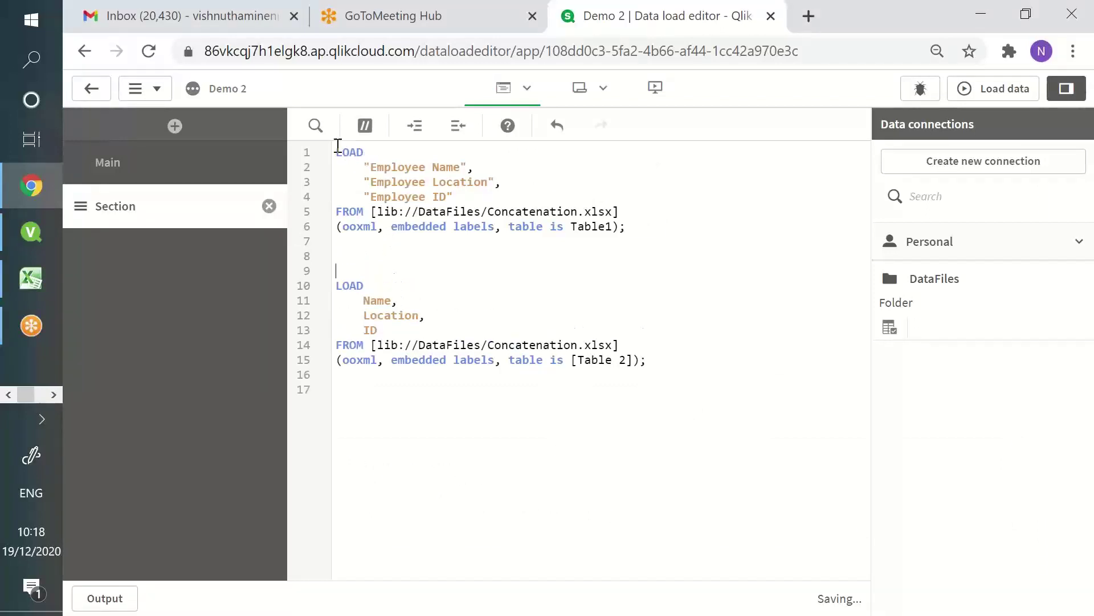
pyautogui.press('Return')
pyautogui.press('Return')
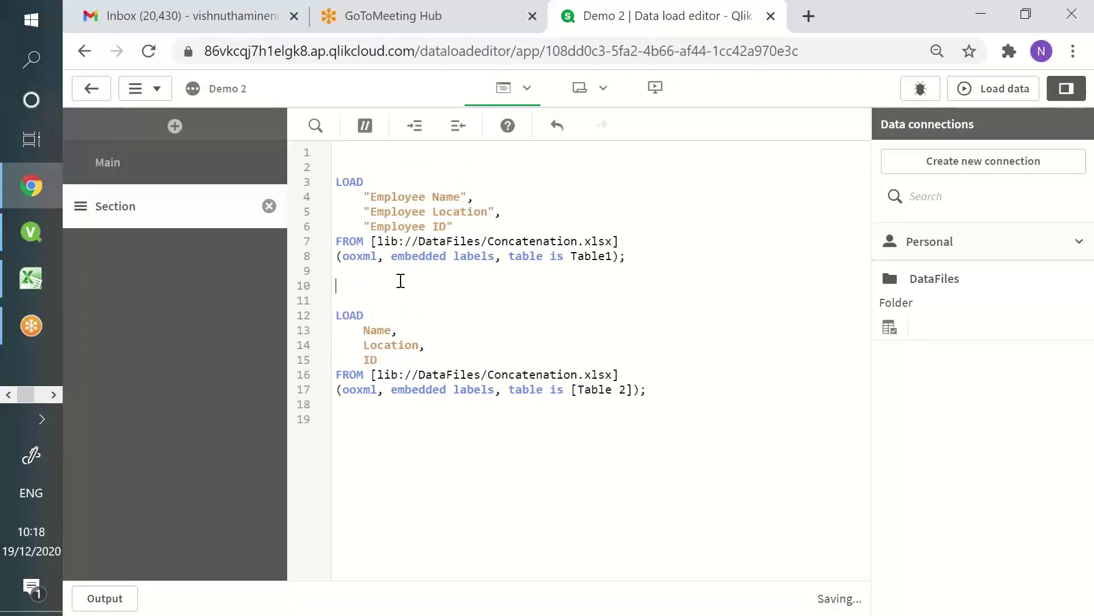
pyautogui.write('nc')
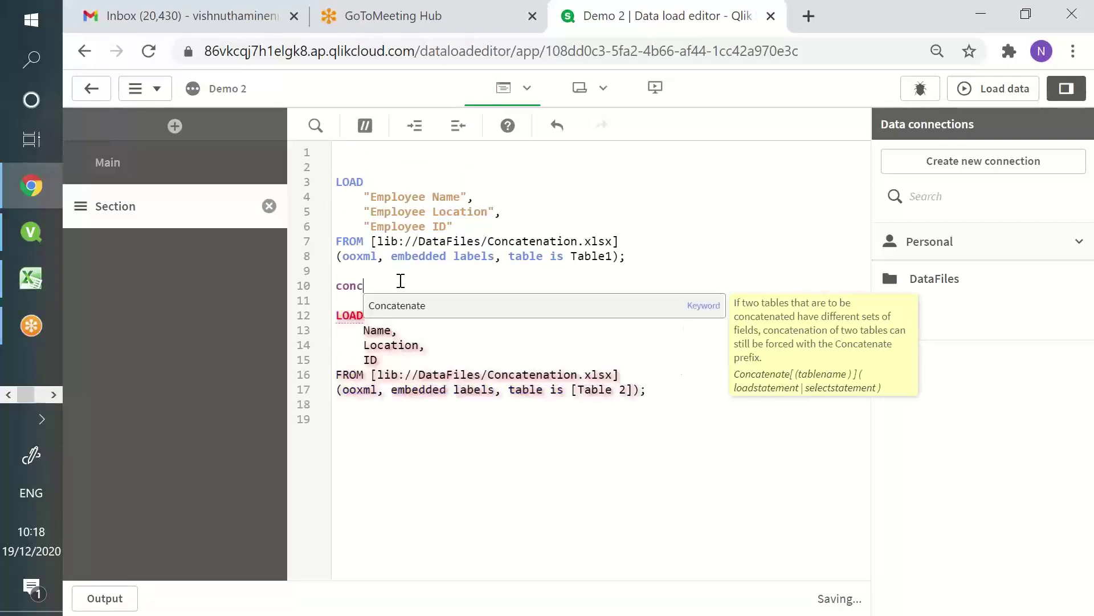
pyautogui.press('Return')
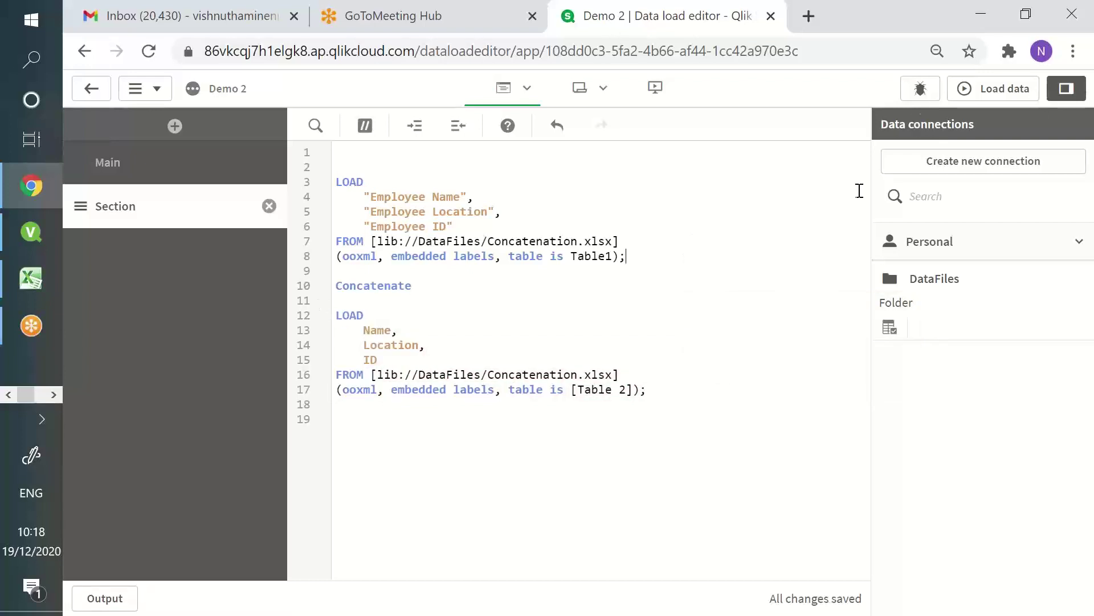
pyautogui.click(997, 89)
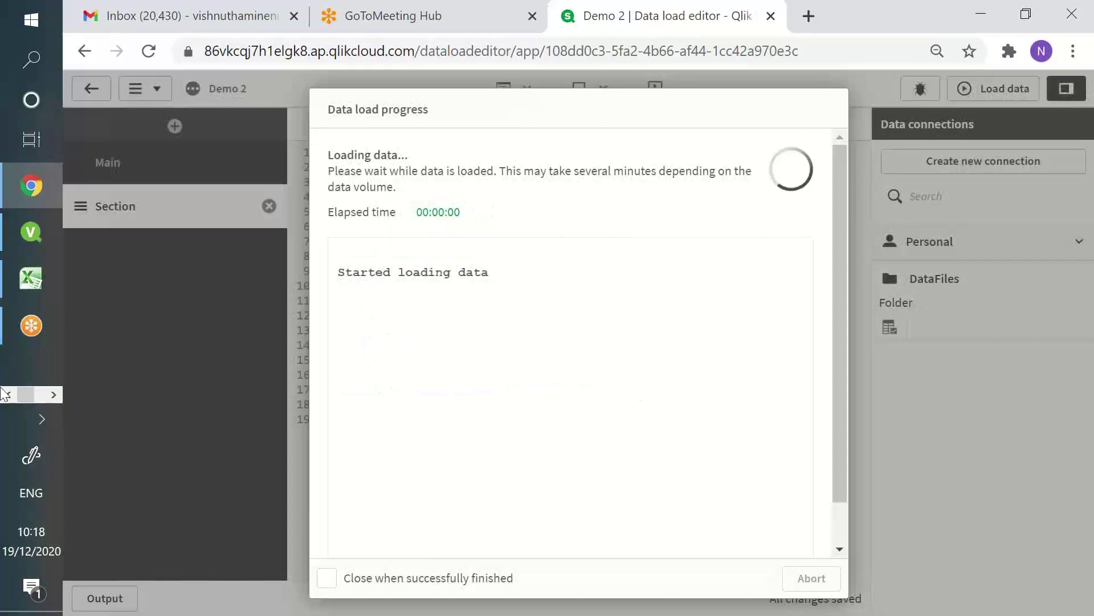
# - Switch to QlikView and examine the previewed Table1 rows under both the Employee fields and the Name, Location and ID fields
pyautogui.click(33, 242)
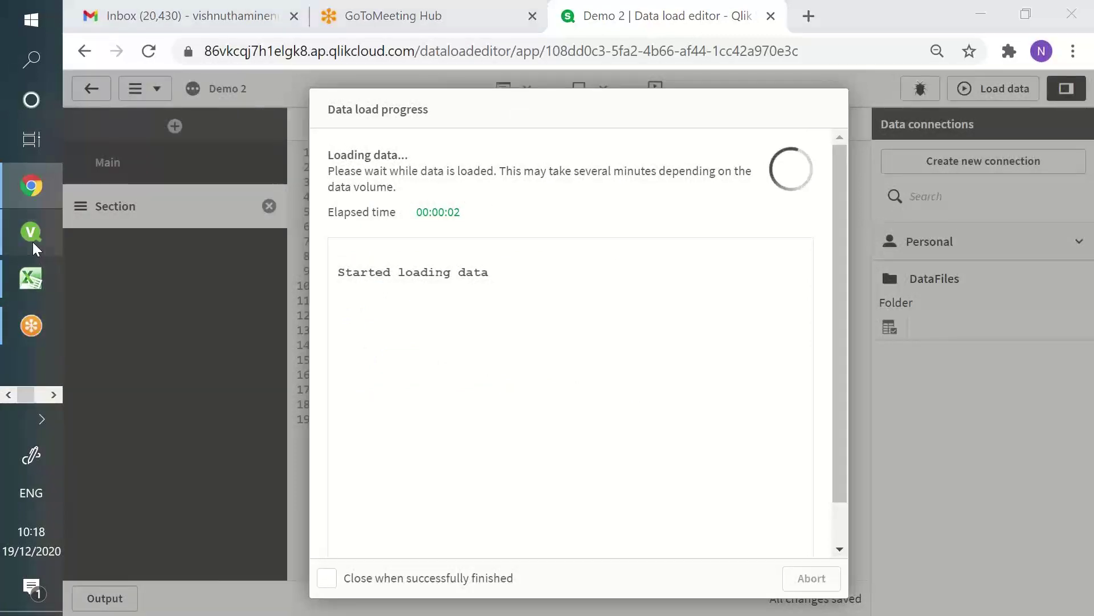
pyautogui.click(644, 254)
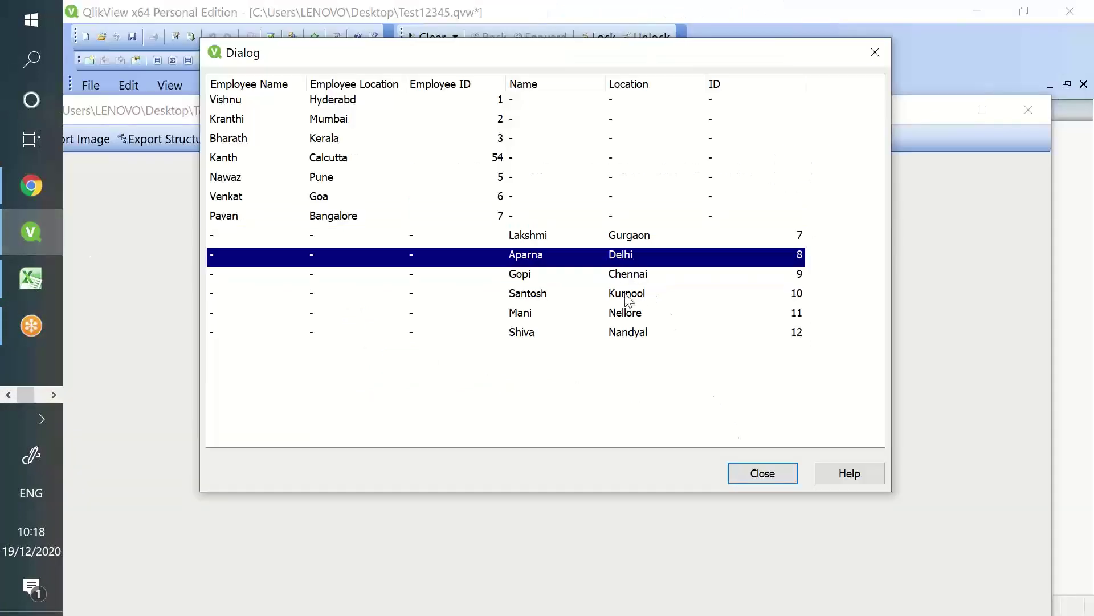
pyautogui.click(627, 312)
pyautogui.click(256, 100)
pyautogui.click(337, 197)
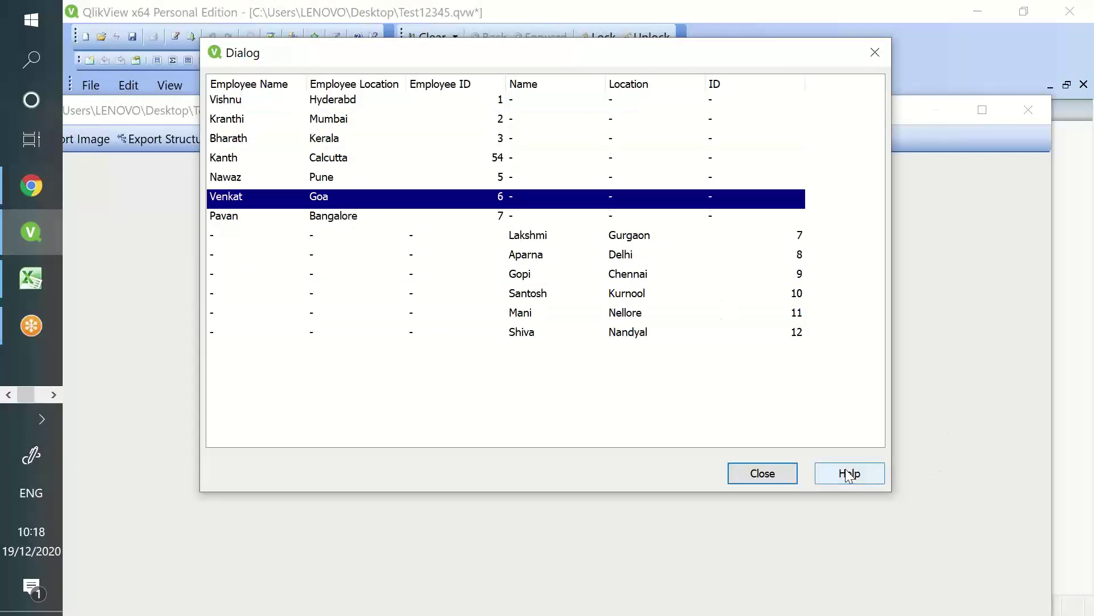
pyautogui.click(423, 98)
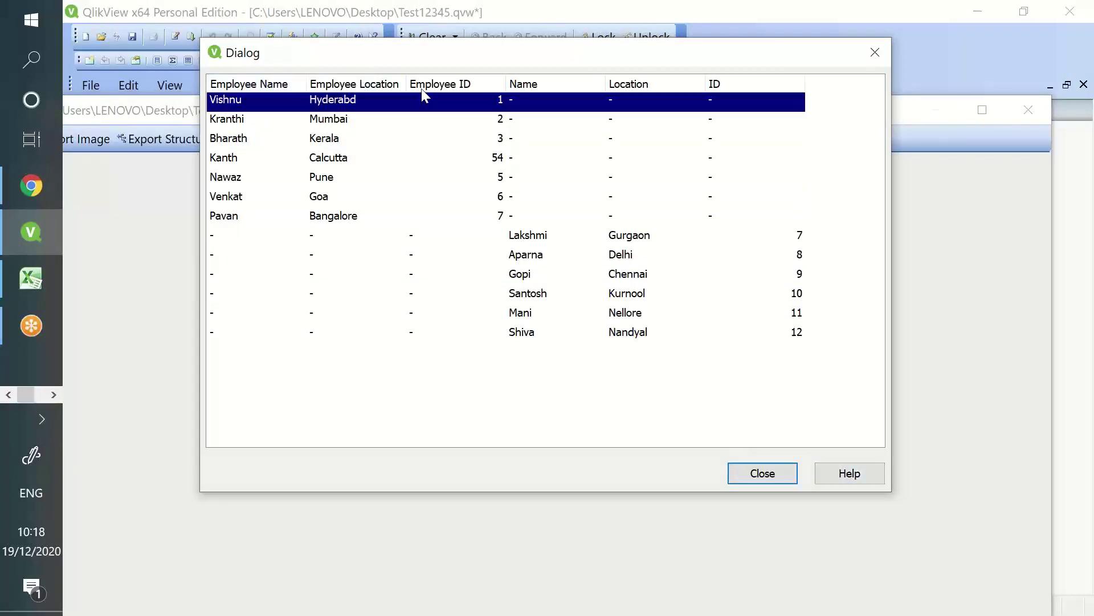
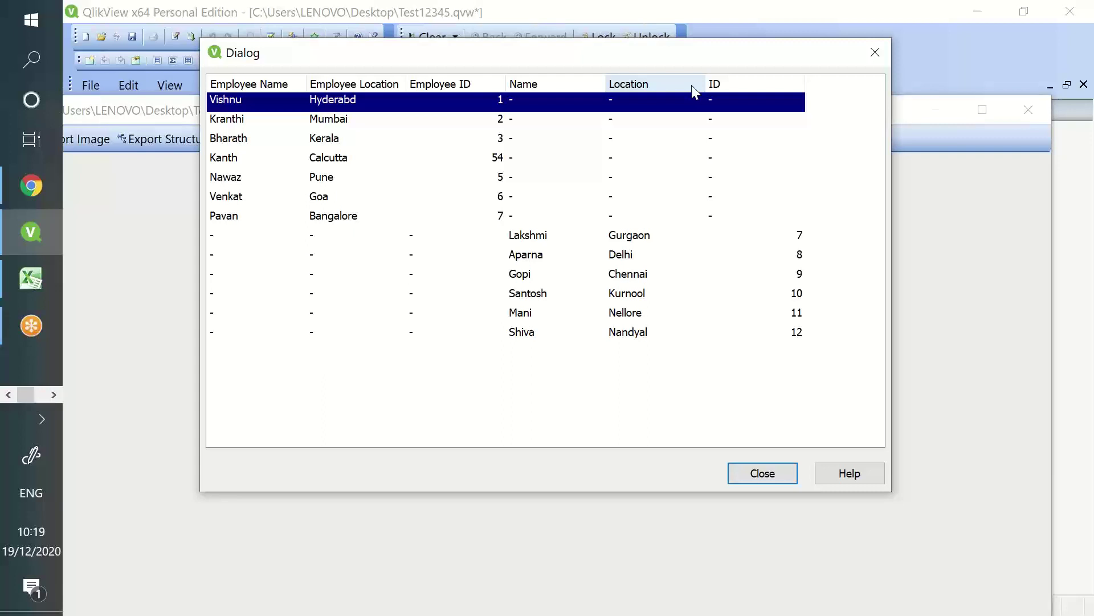
pyautogui.click(499, 573)
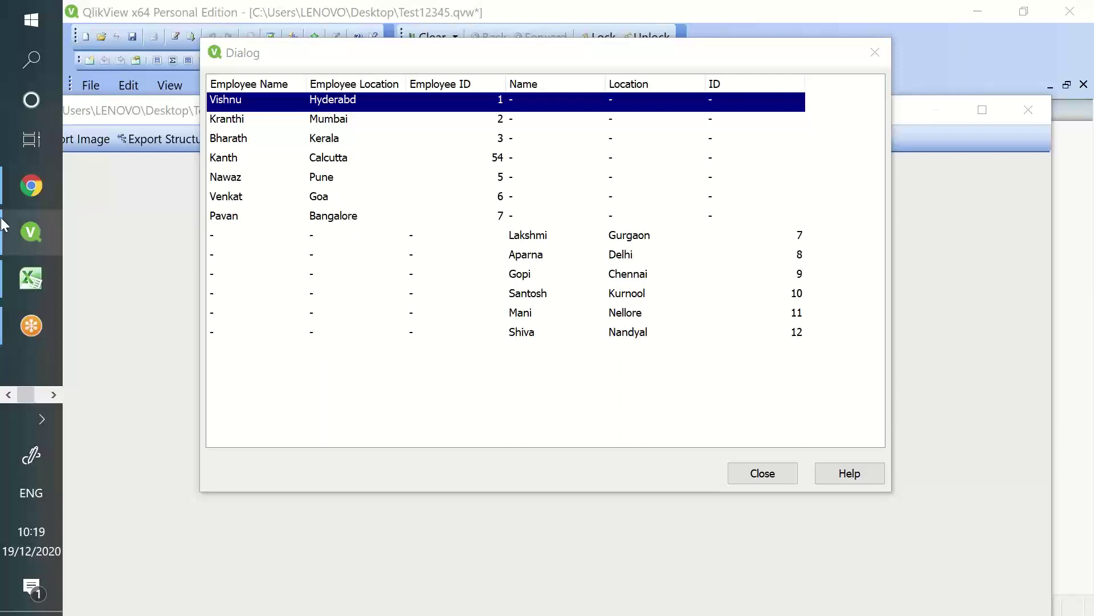
# - Return to Qlik Sense, examine the load progress entries for Table1 and Table 2, and close the progress window
pyautogui.click(36, 183)
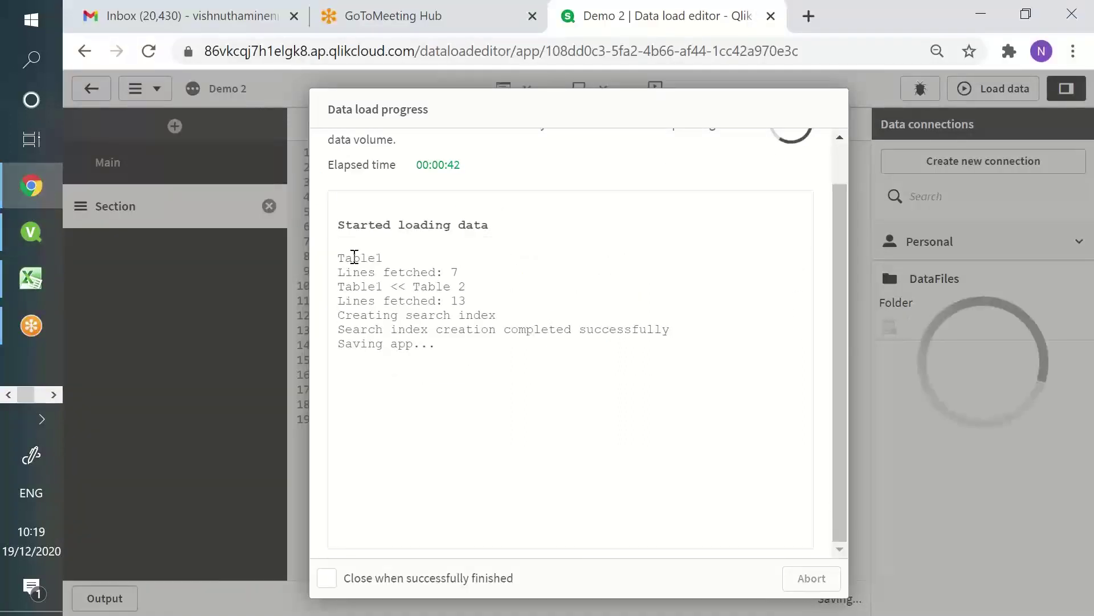
pyautogui.doubleClick(354, 256)
pyautogui.click(358, 283)
pyautogui.tripleClick(358, 283)
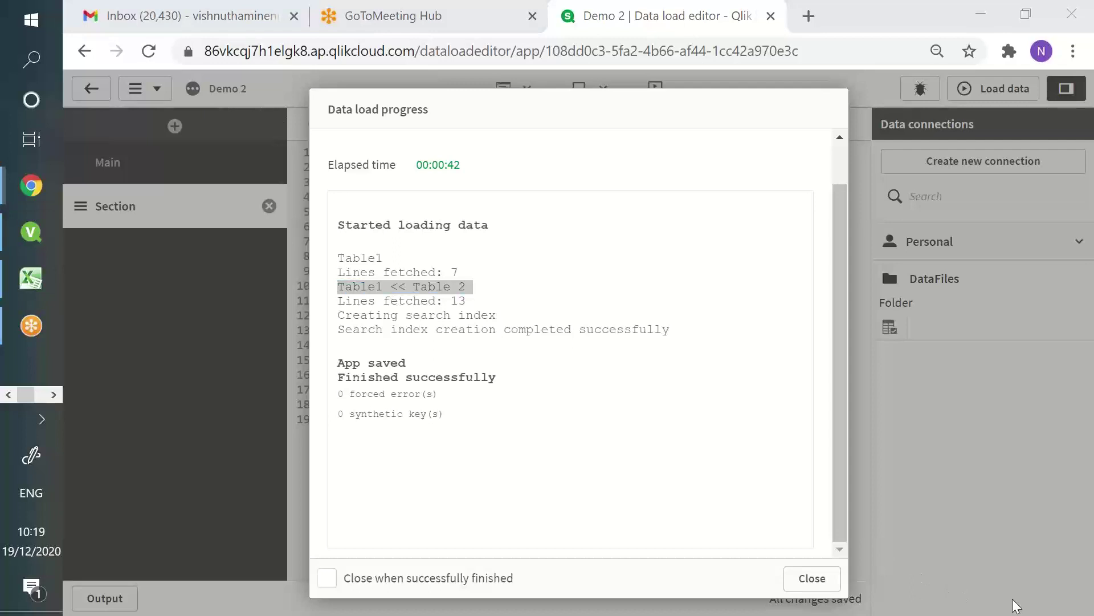
pyautogui.click(810, 583)
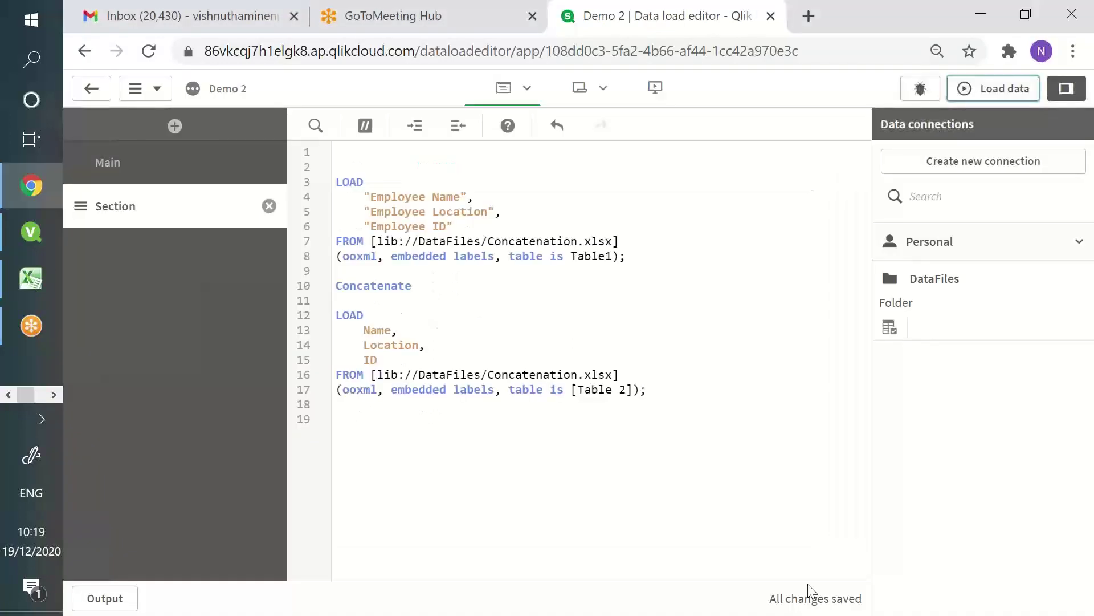
# - Examine the table names and the two load statements joined by Concatenate in the script
pyautogui.doubleClick(589, 256)
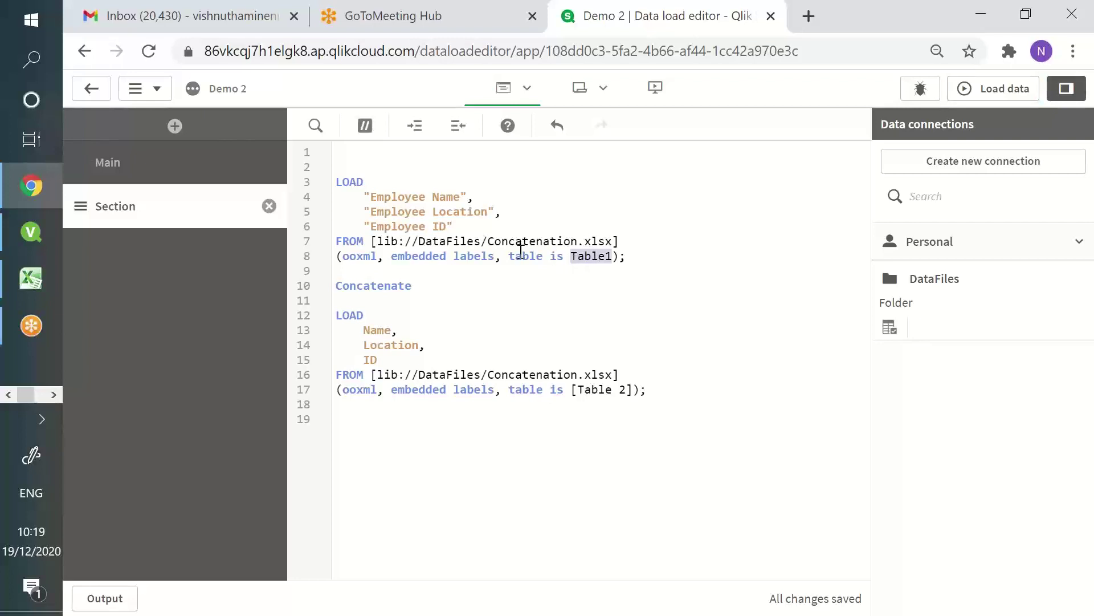
pyautogui.moveTo(521, 257); pyautogui.dragTo(562, 265)
pyautogui.doubleClick(593, 256)
pyautogui.moveTo(577, 389); pyautogui.dragTo(616, 402)
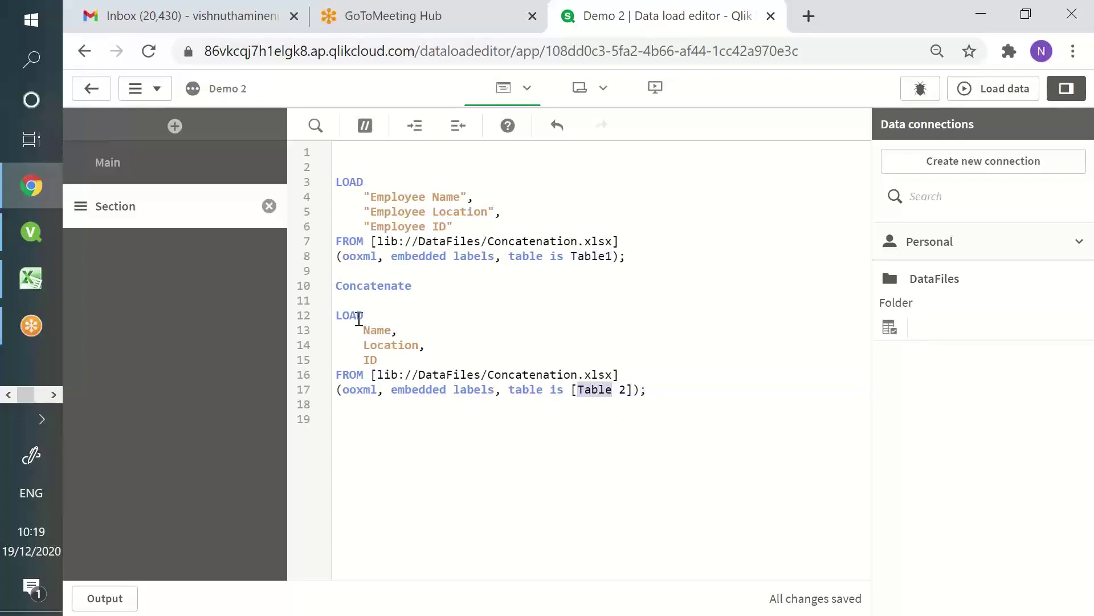
pyautogui.moveTo(359, 315); pyautogui.dragTo(418, 391)
pyautogui.moveTo(385, 181); pyautogui.dragTo(421, 254)
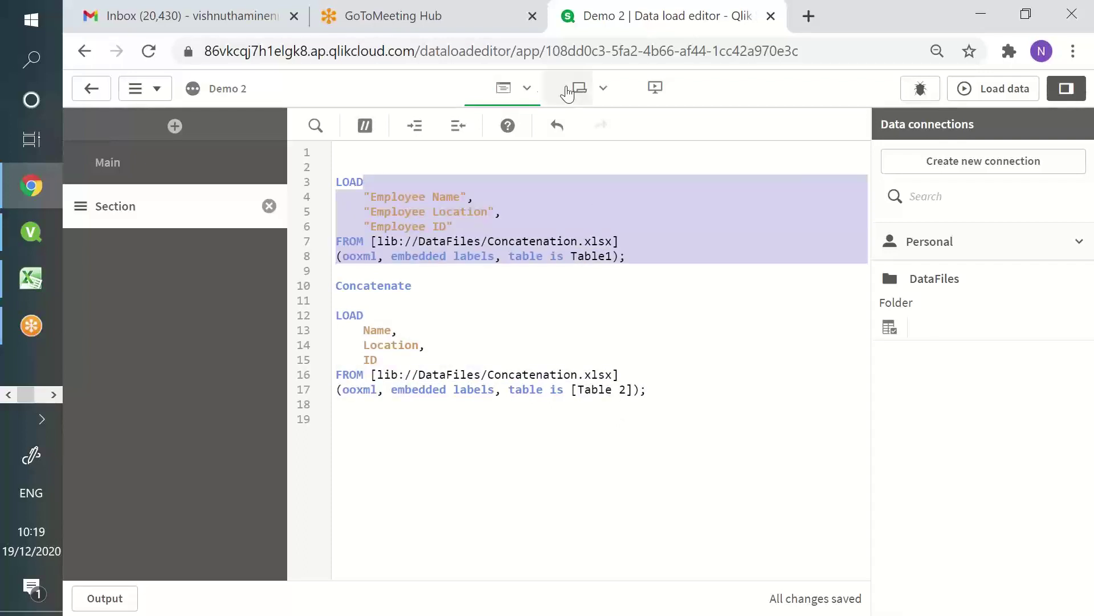
# - Open the data model viewer in a new tab and examine the fields of Table1
pyautogui.click(528, 88)
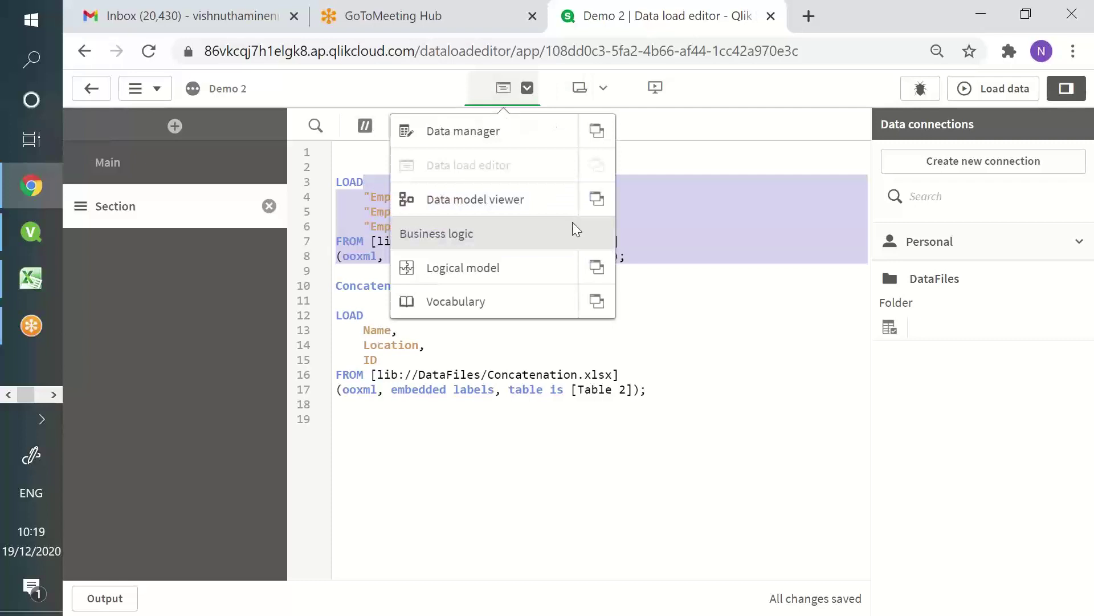
pyautogui.click(597, 199)
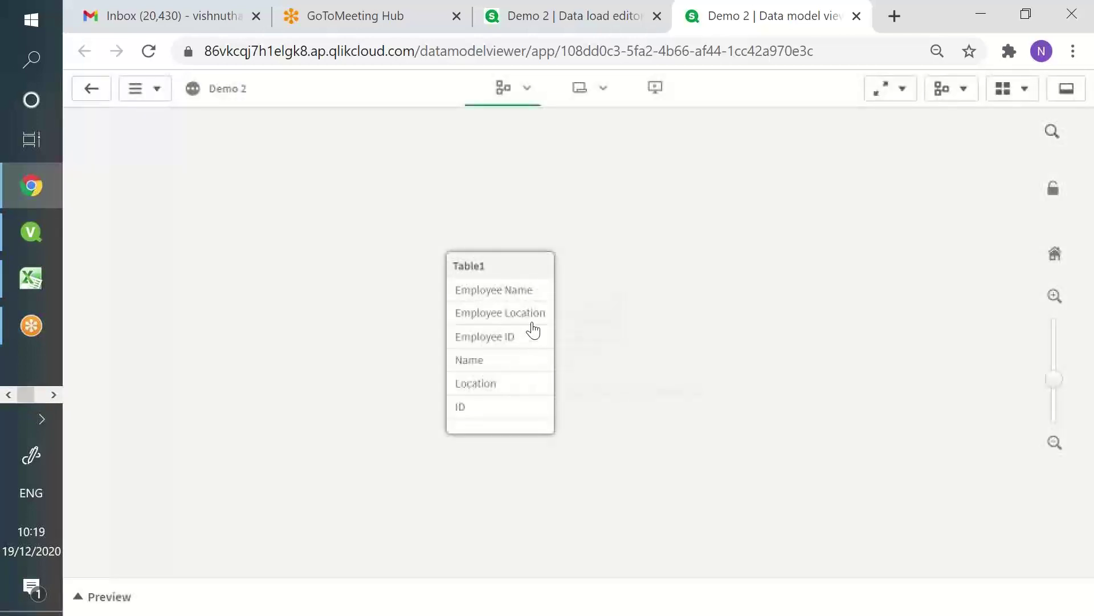
pyautogui.click(522, 314)
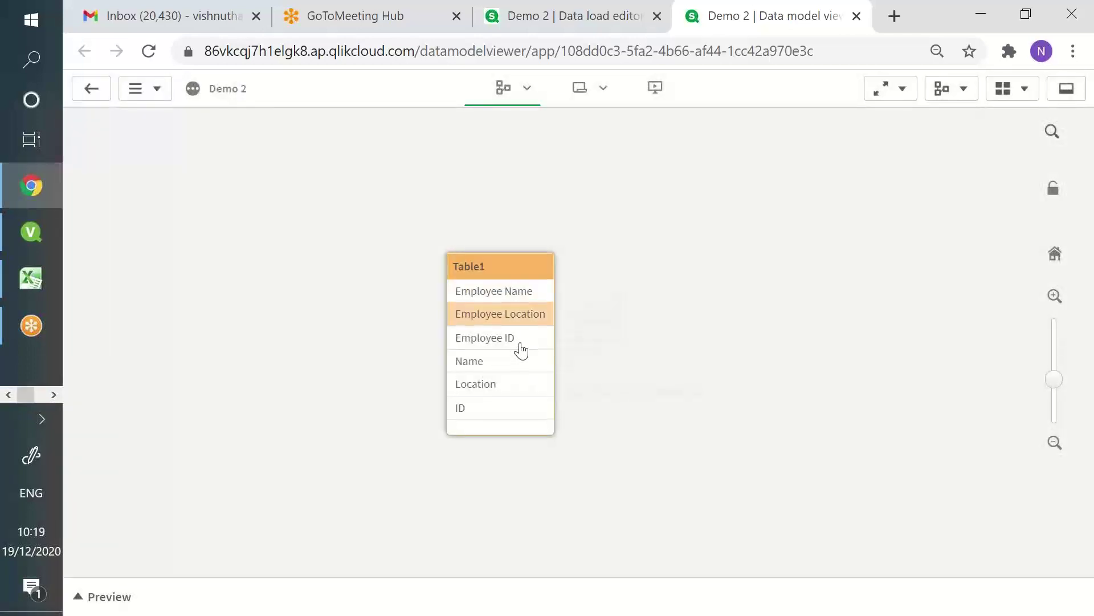
pyautogui.click(521, 342)
pyautogui.click(520, 411)
pyautogui.moveTo(535, 269); pyautogui.dragTo(539, 271)
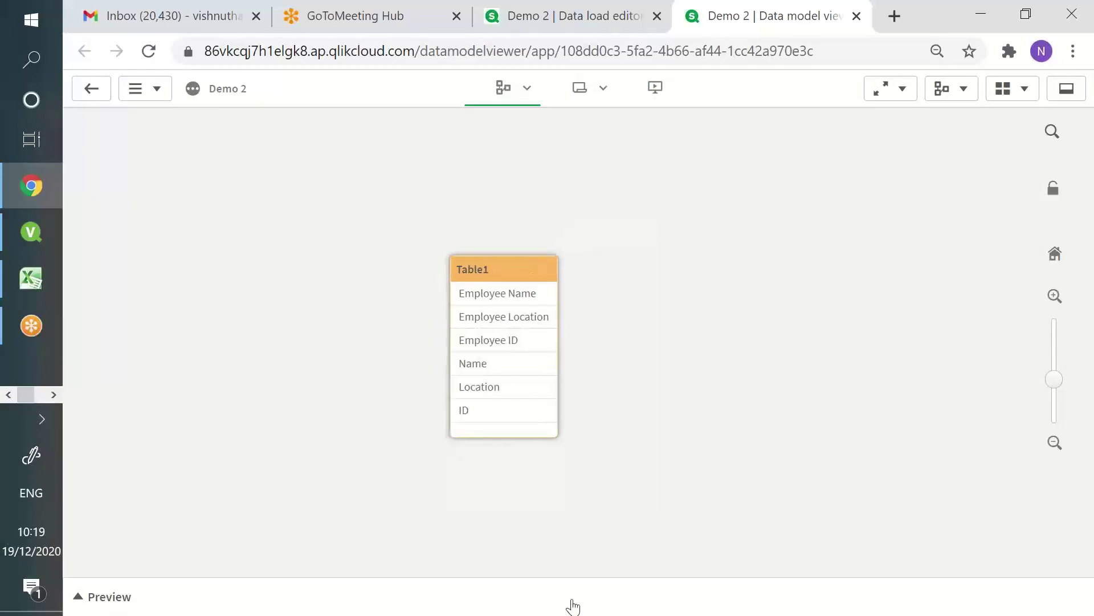
# - Preview the records of Table1 to compare the rows from both source tables, and return to the data load editor
pyautogui.click(573, 604)
pyautogui.scroll(-2, 628, 494)
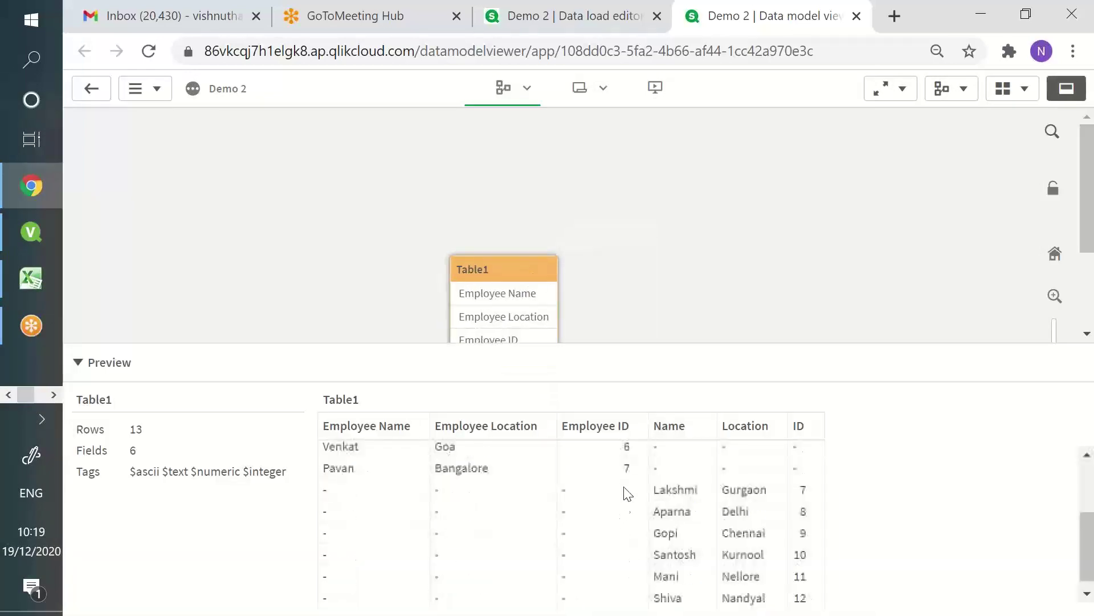
pyautogui.scroll(2, 615, 520)
pyautogui.scroll(-2, 400, 459)
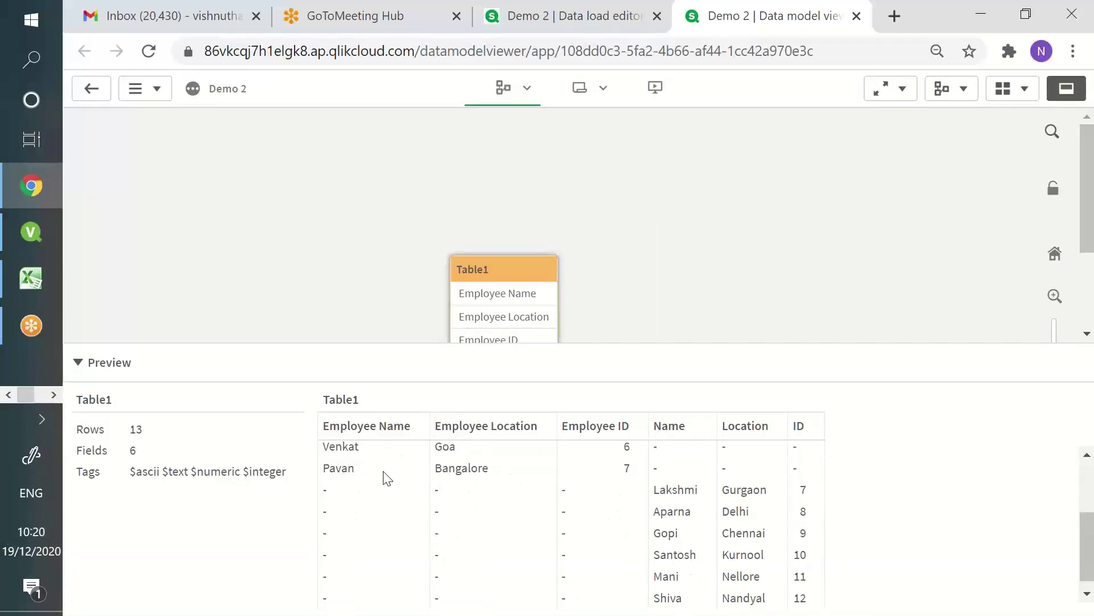
pyautogui.scroll(2, 427, 523)
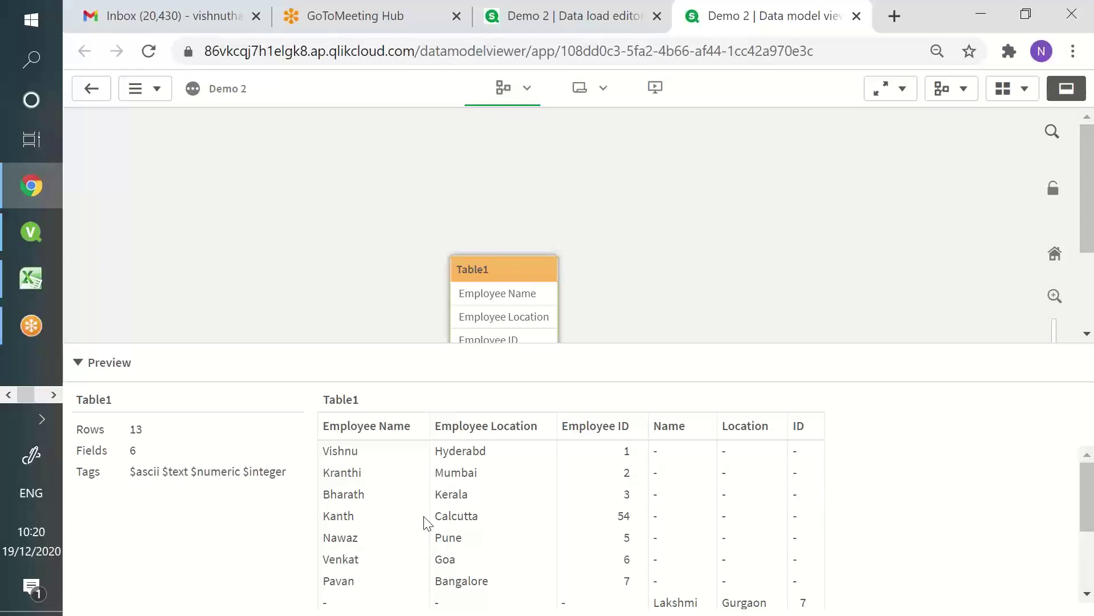
pyautogui.click(855, 375)
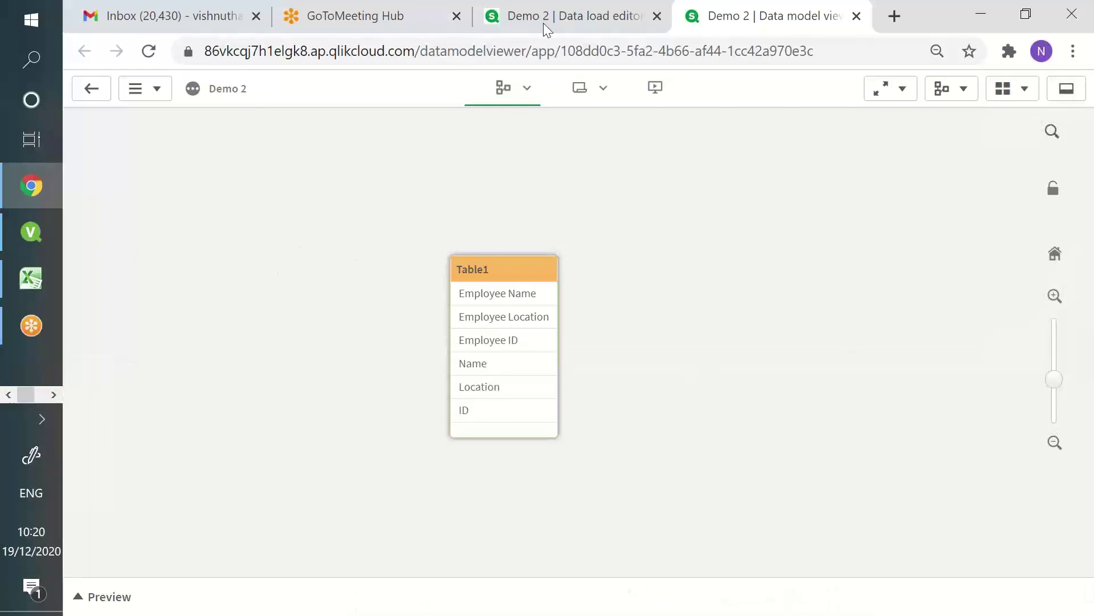
pyautogui.click(521, 29)
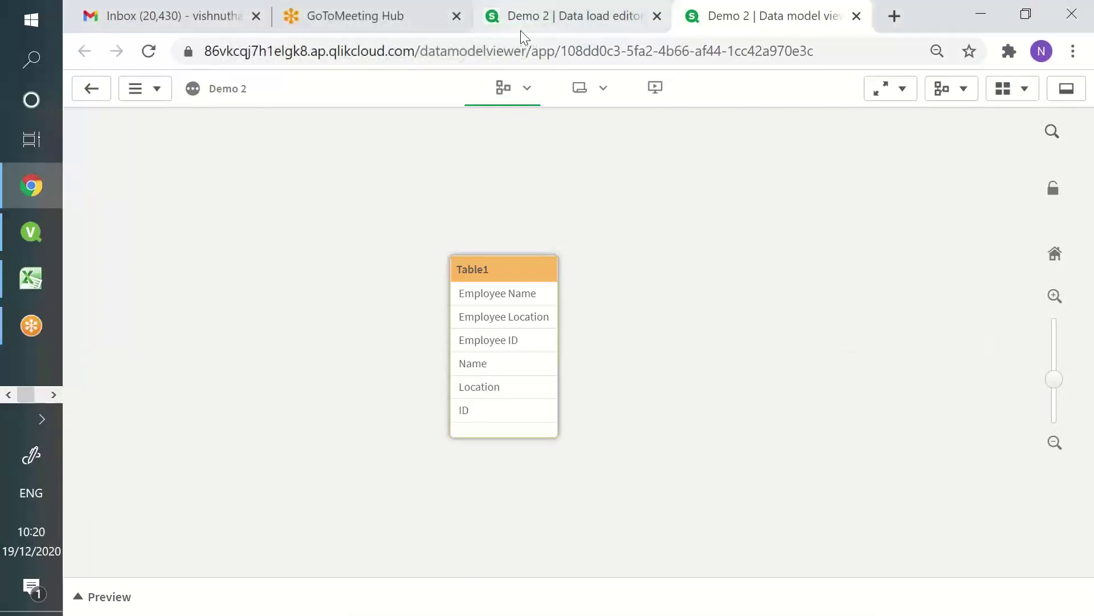
# - Examine the two load statements and the Concatenate keyword between them in the Qlik Sense script
pyautogui.moveTo(323, 281); pyautogui.dragTo(329, 284)
pyautogui.moveTo(344, 178); pyautogui.dragTo(475, 274)
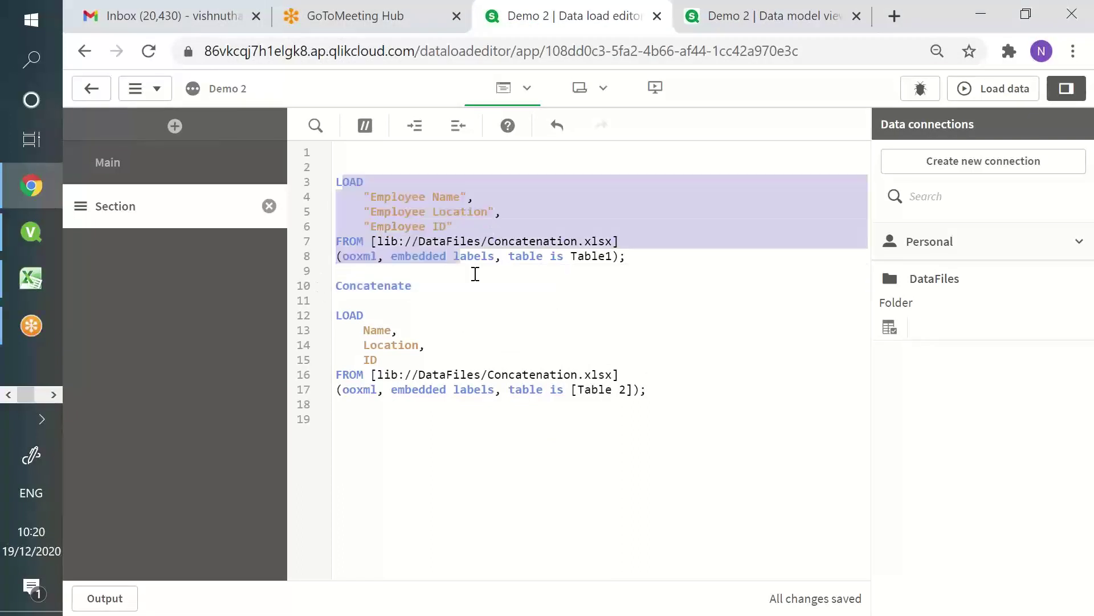
pyautogui.moveTo(344, 315); pyautogui.dragTo(563, 373)
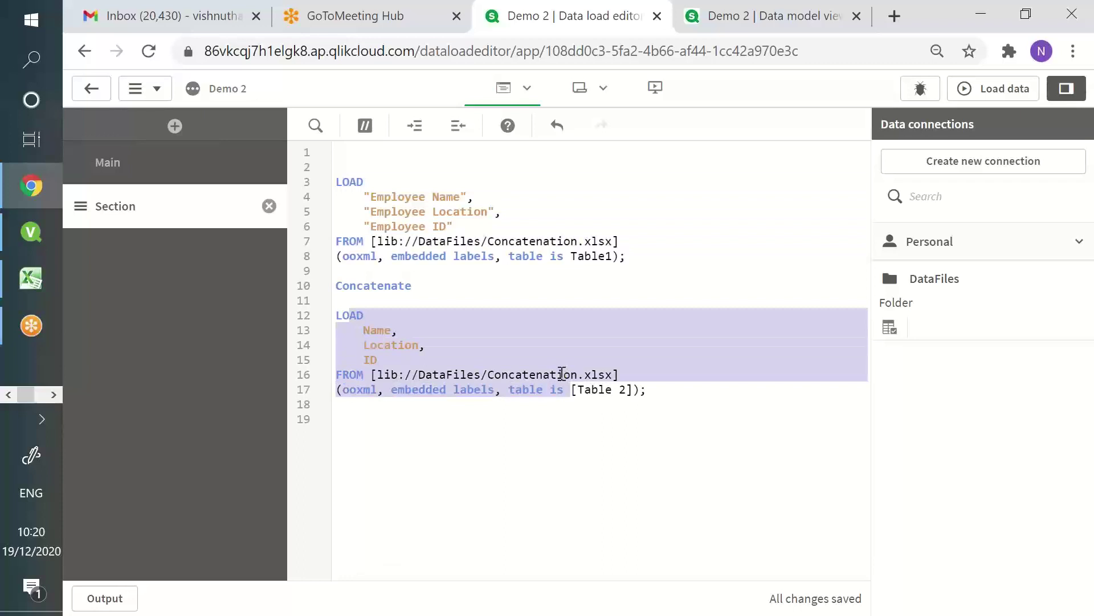
pyautogui.doubleClick(406, 282)
pyautogui.click(372, 324)
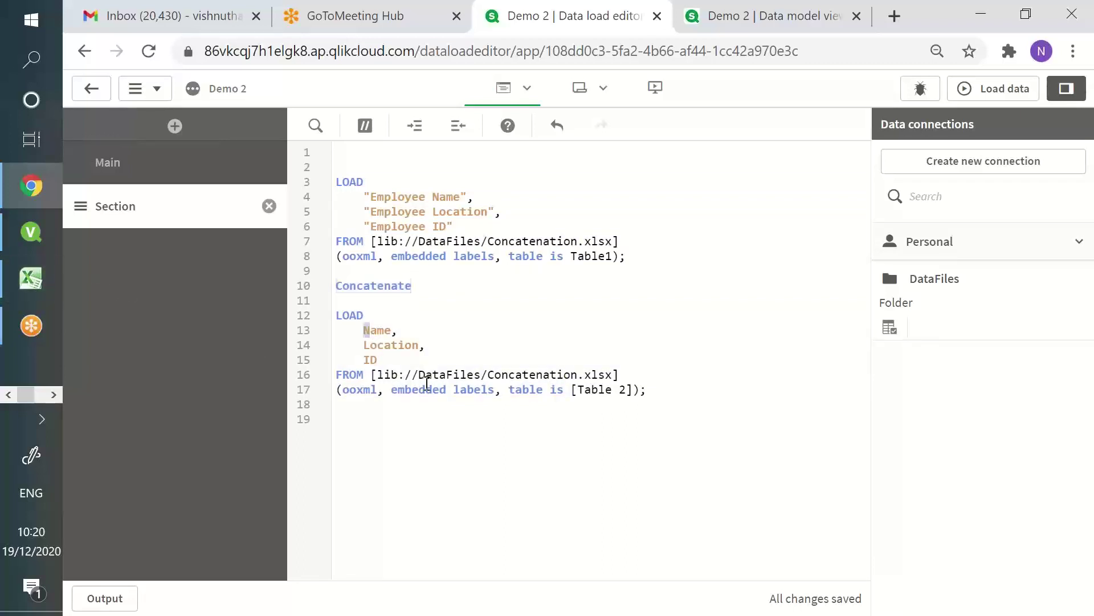
# - Add the comment "//forced concatenation" after the Concatenate keyword on line 10
pyautogui.click(452, 288)
pyautogui.write('//forced c')
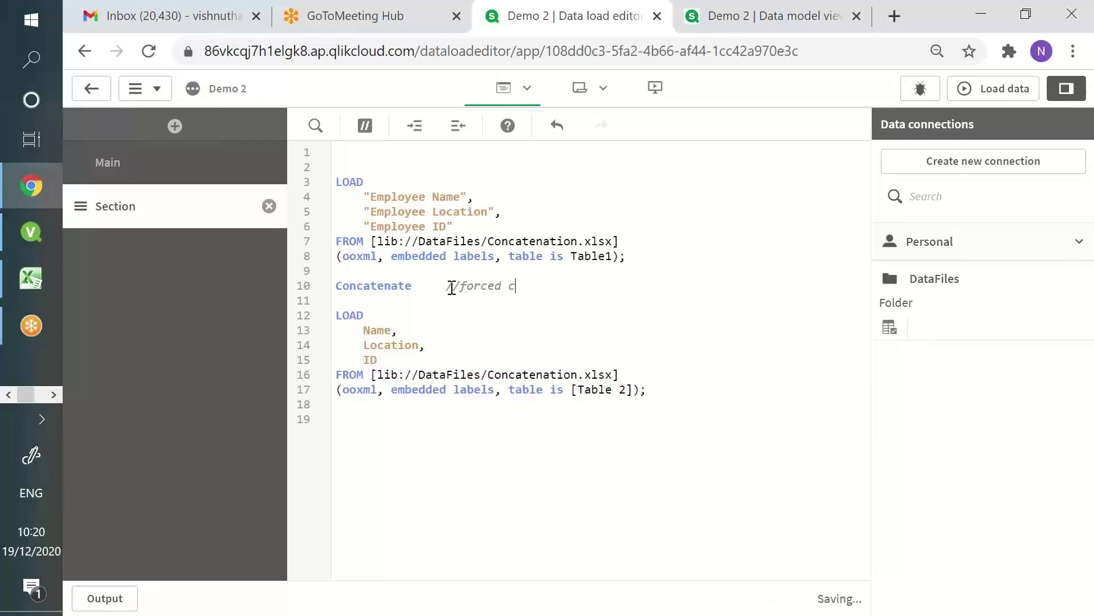
pyautogui.write('oncatenation')
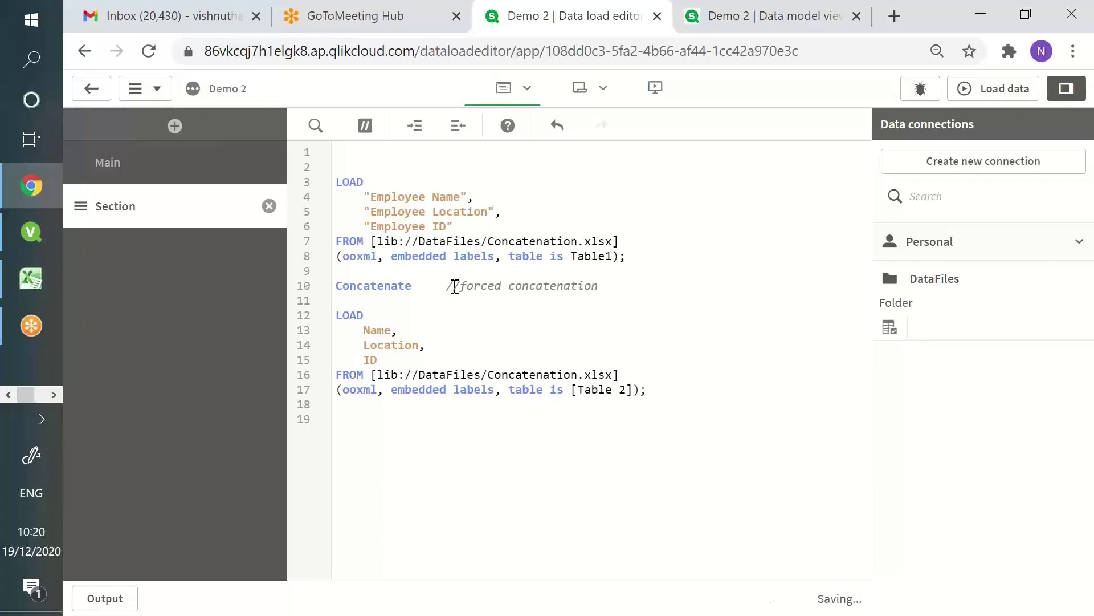
pyautogui.moveTo(446, 285)
pyautogui.mouseDown()
pyautogui.moveTo(594, 286)
pyautogui.moveTo(474, 264)
pyautogui.moveTo(439, 282)
pyautogui.mouseUp()
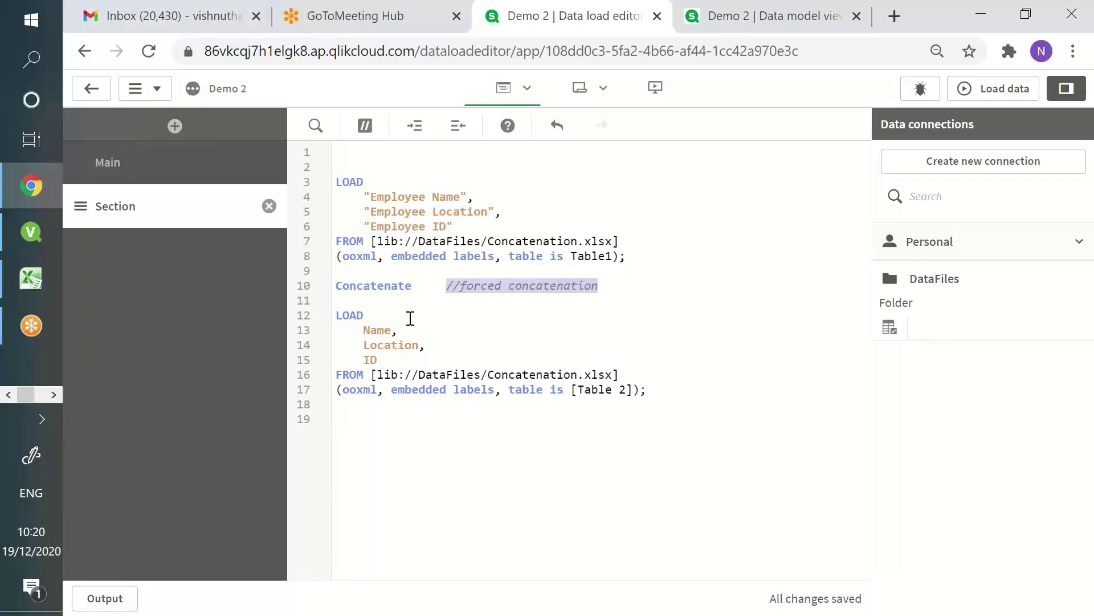
# - Try a single quote in place of the // marker before "forced concatenation", and restore the // marker
pyautogui.click(463, 288)
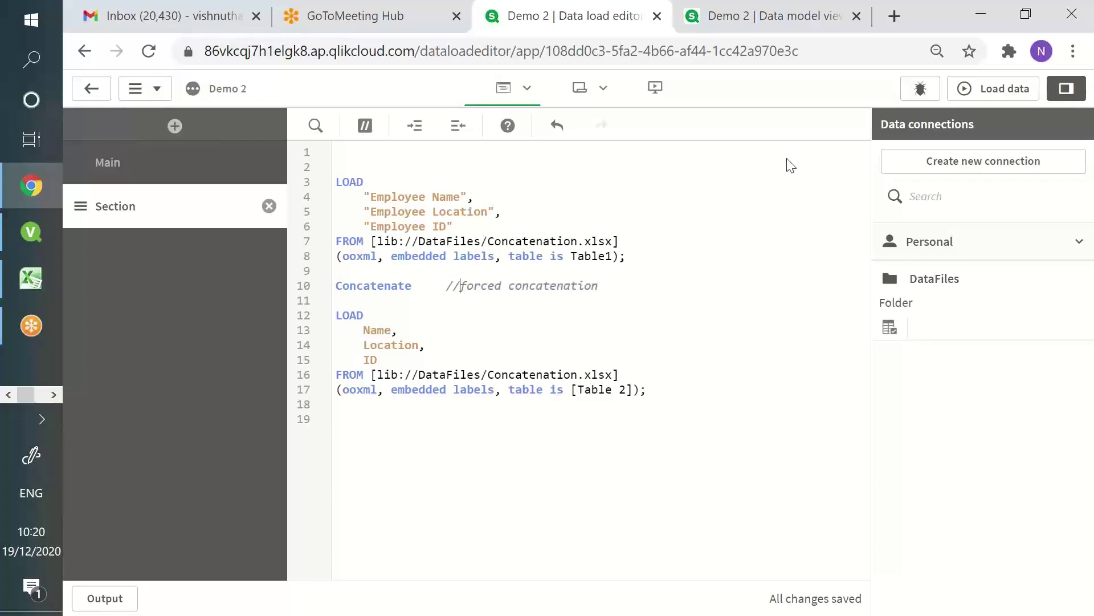
pyautogui.press('BackSpace')
pyautogui.press('BackSpace')
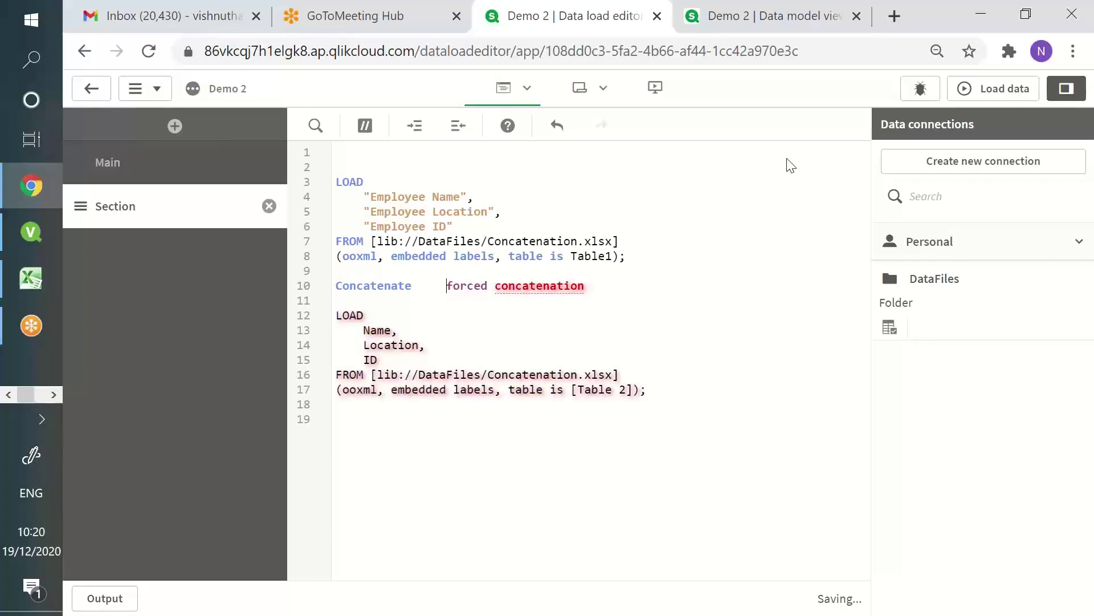
pyautogui.write("'")
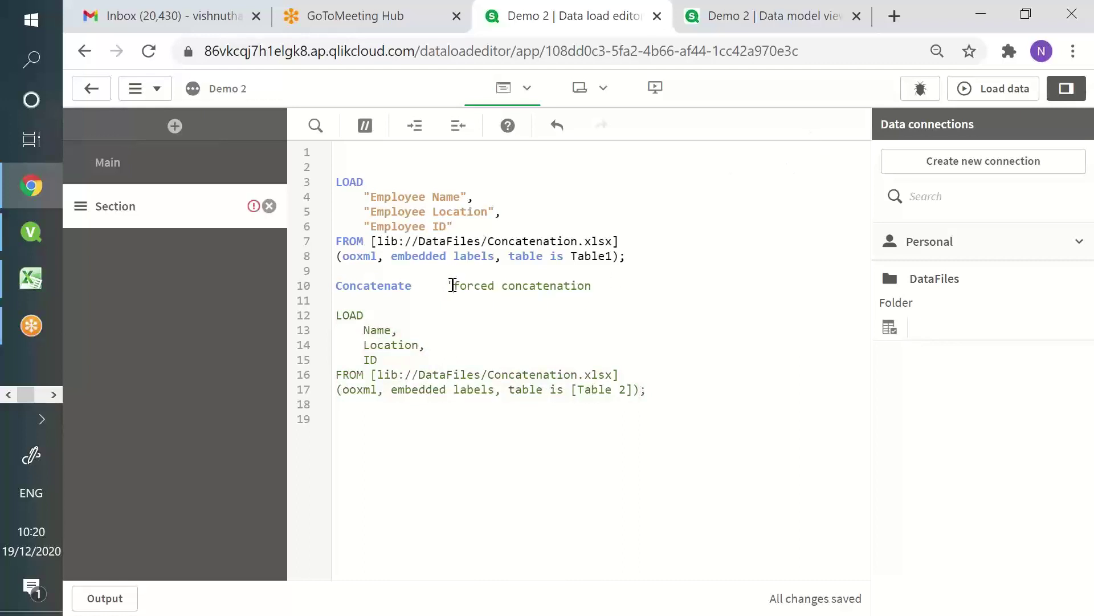
pyautogui.moveTo(449, 286); pyautogui.dragTo(654, 450)
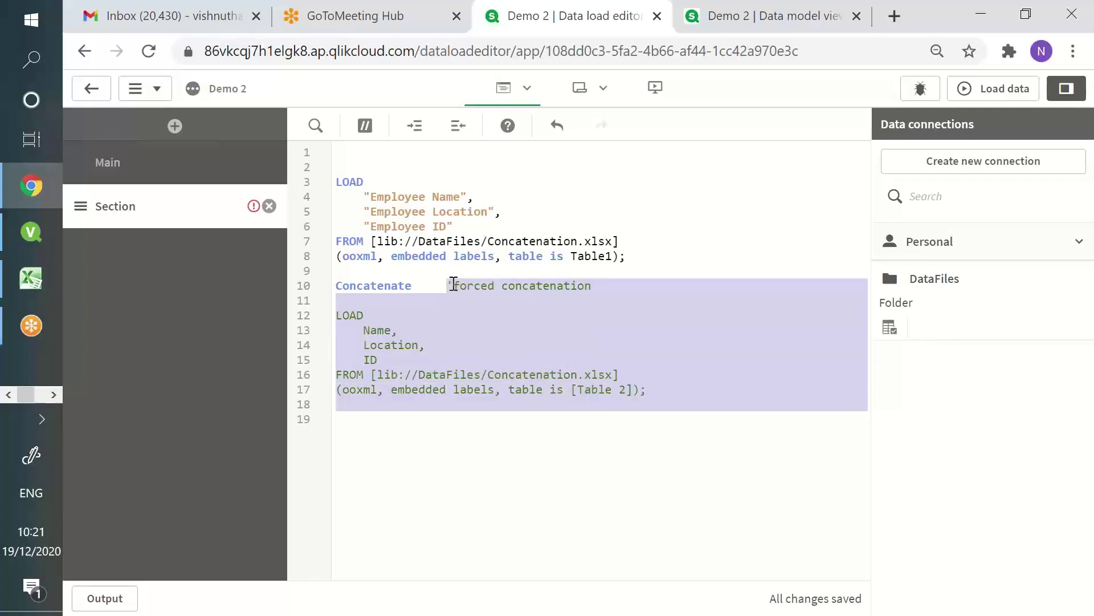
pyautogui.click(493, 261)
pyautogui.press('BackSpace')
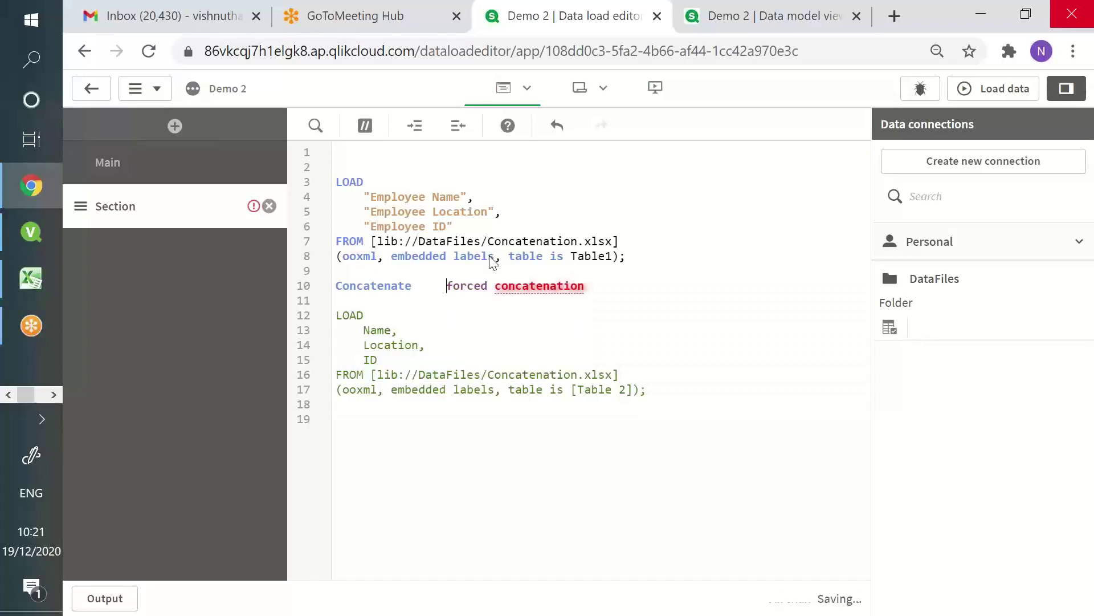
pyautogui.write('//')
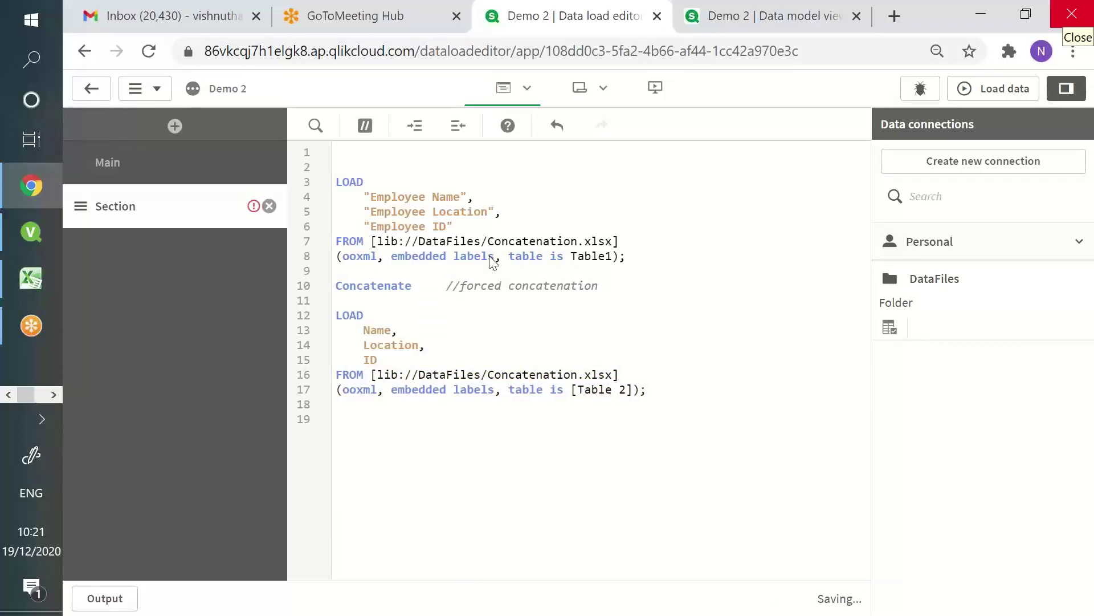
# - Switch to QlikView, reopen the table viewer, and widen Table1 to examine its full field names before closing the viewer
pyautogui.click(11, 228)
pyautogui.click(763, 472)
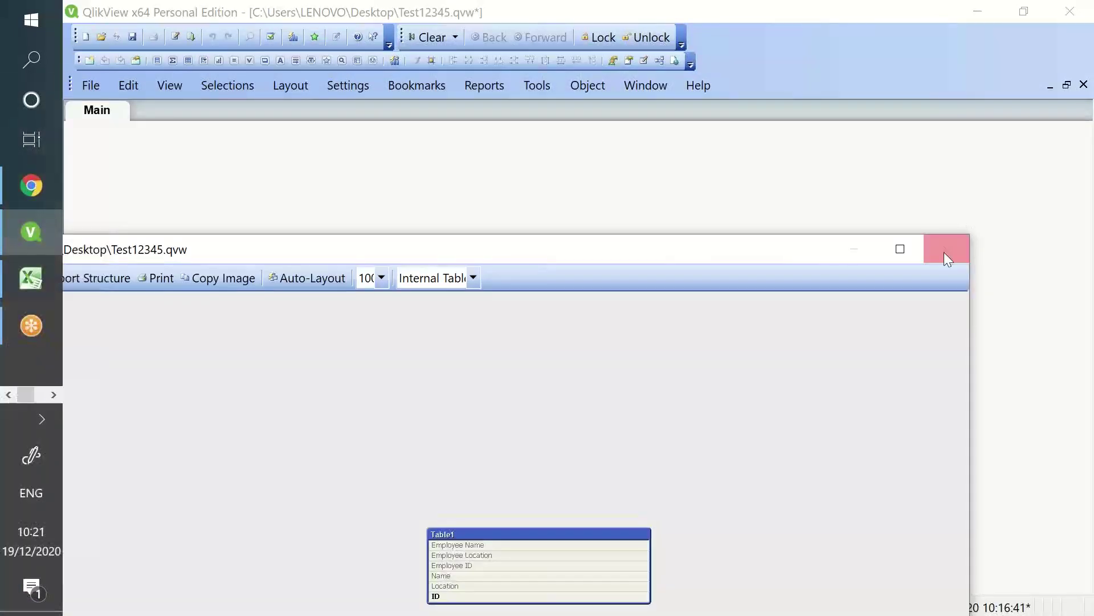
pyautogui.click(944, 250)
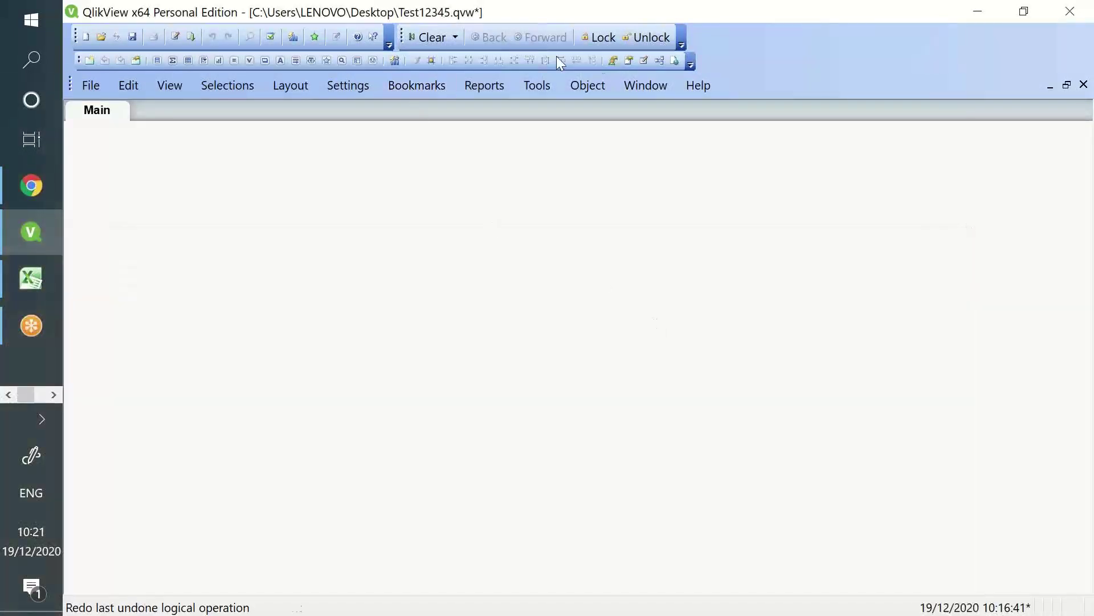
pyautogui.click(659, 61)
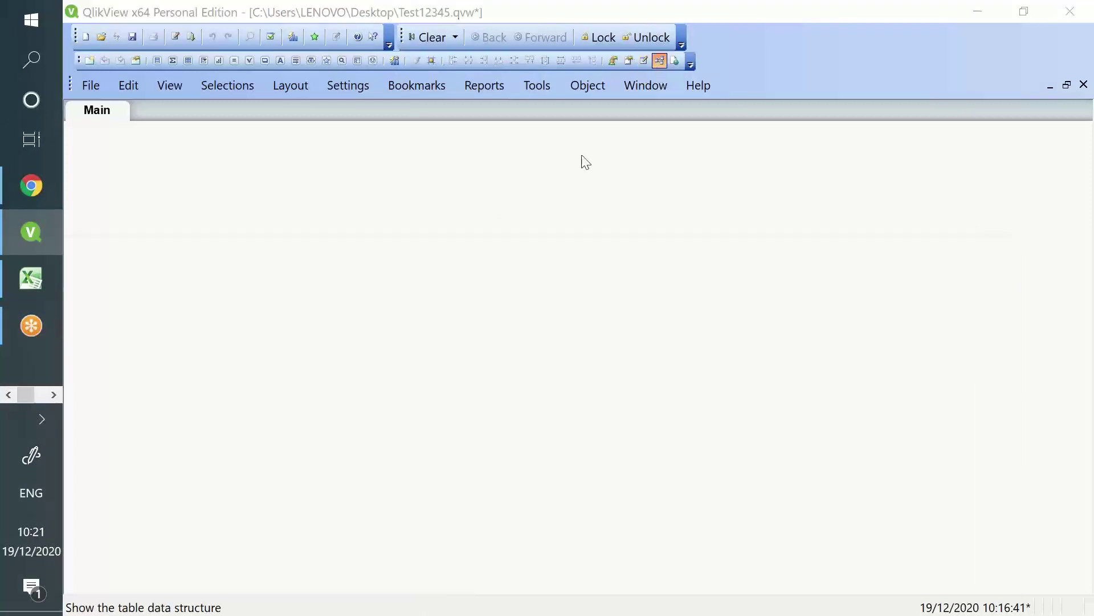
pyautogui.moveTo(492, 254); pyautogui.dragTo(633, 3)
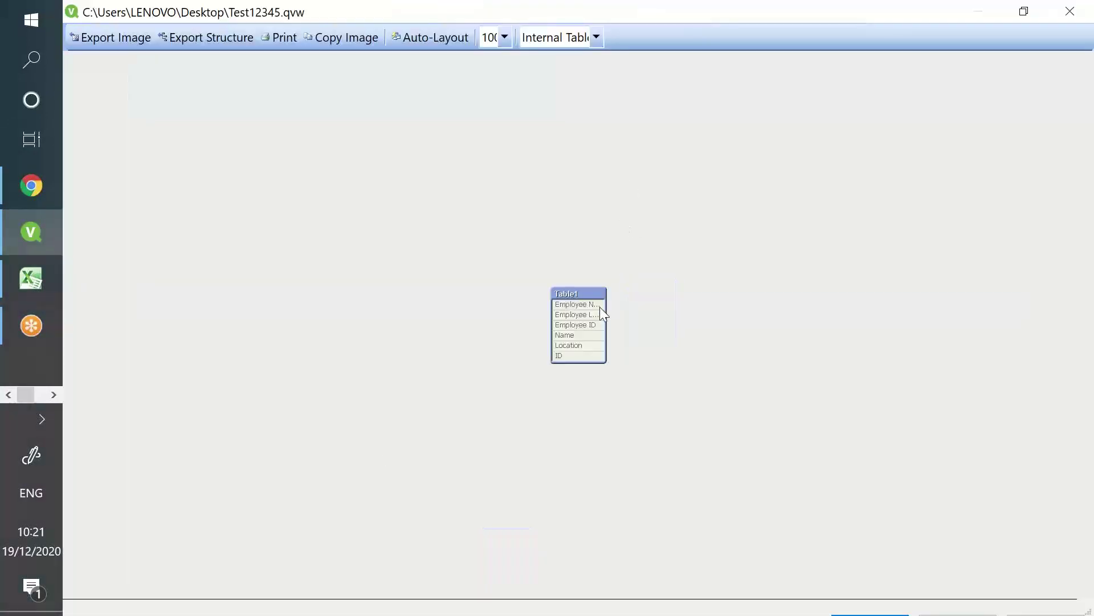
pyautogui.moveTo(599, 306); pyautogui.dragTo(653, 298)
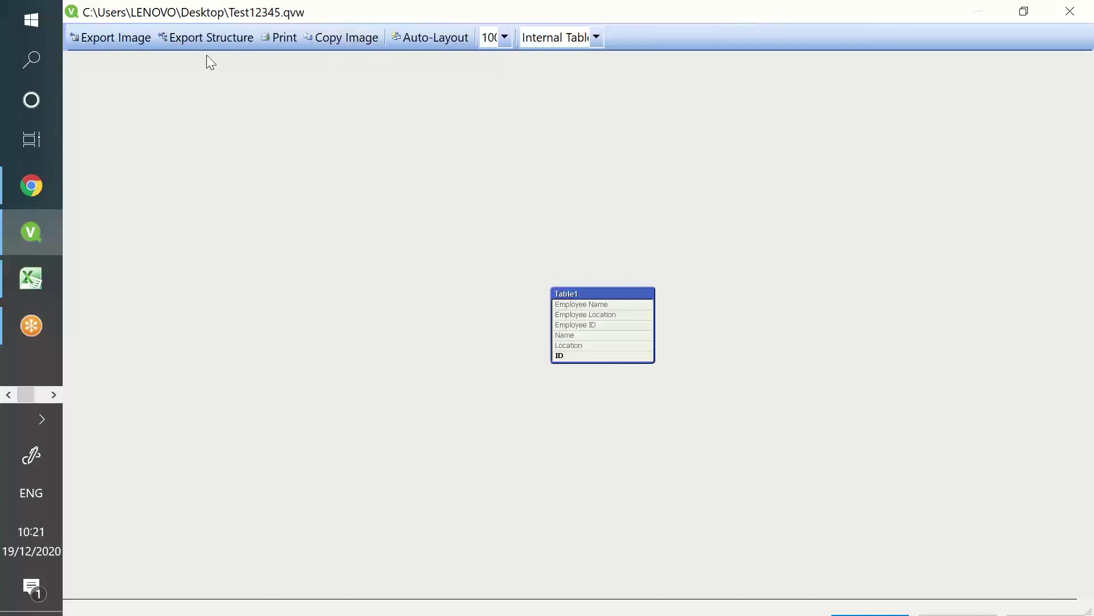
pyautogui.moveTo(239, 12); pyautogui.dragTo(244, 169)
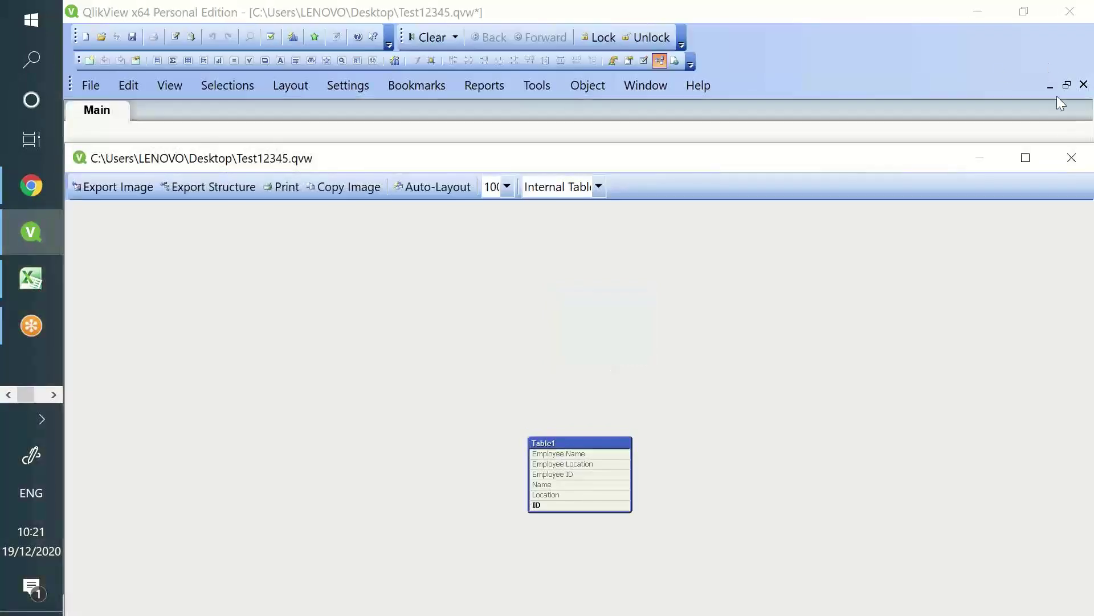
pyautogui.click(1071, 156)
# - Open the script editor and compare the field lists of the Table1 and Table2 load statements
pyautogui.click(175, 36)
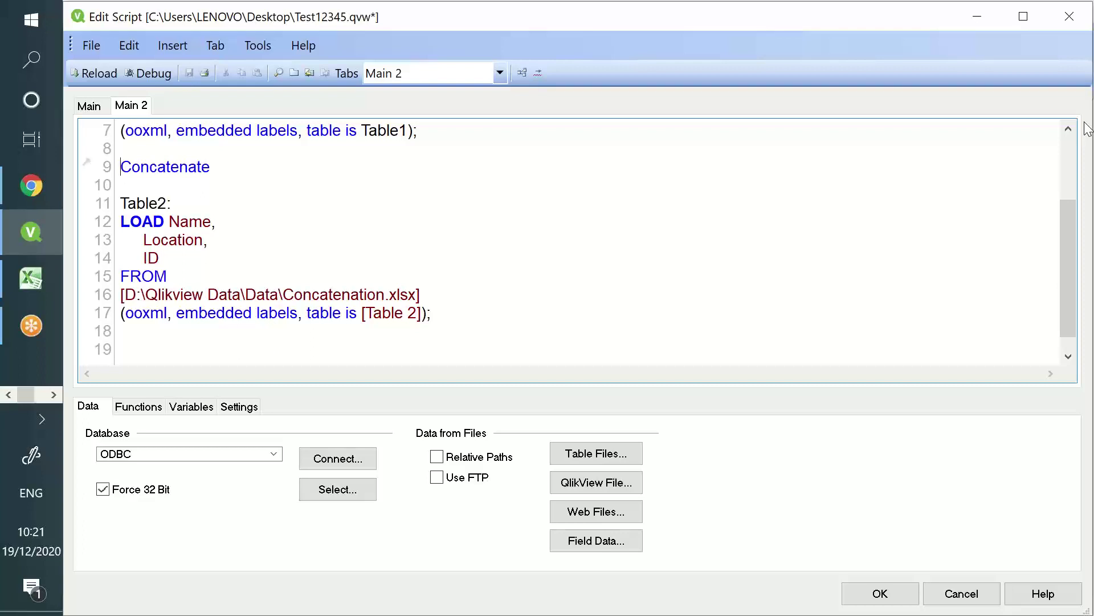
pyautogui.scroll(2, 125, 165)
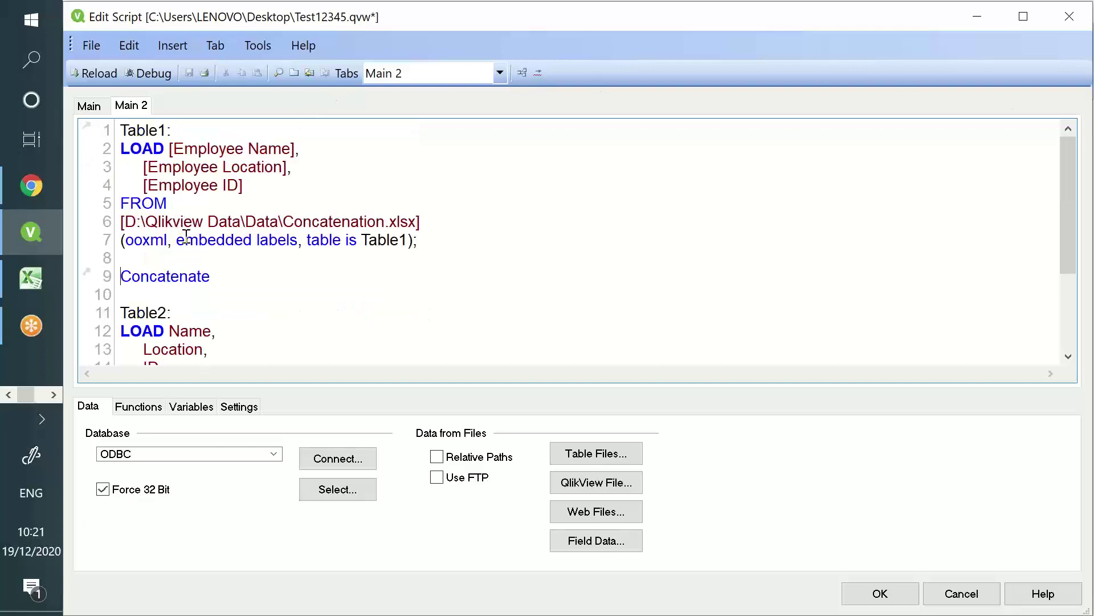
pyautogui.keyDown('shift'); pyautogui.click(244, 188); pyautogui.keyUp('shift')
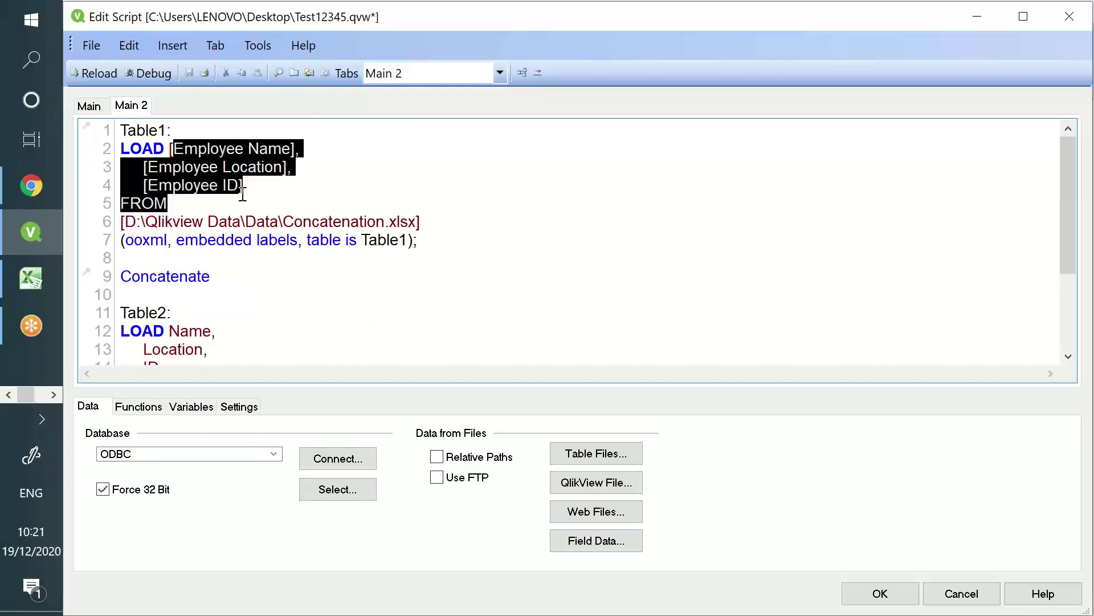
pyautogui.scroll(-2, 240, 197)
pyautogui.click(169, 204)
pyautogui.keyDown('shift'); pyautogui.click(189, 240); pyautogui.keyUp('shift')
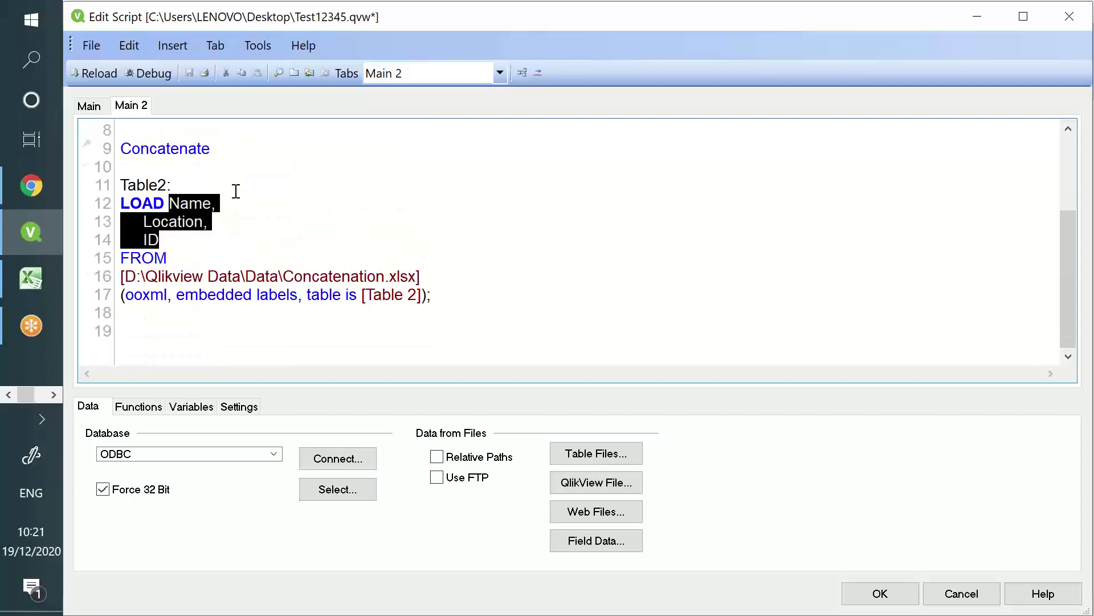
# - Alias the [Employee Name] field as Name in the Table1 load statement
pyautogui.scroll(2, 234, 188)
pyautogui.click(295, 147)
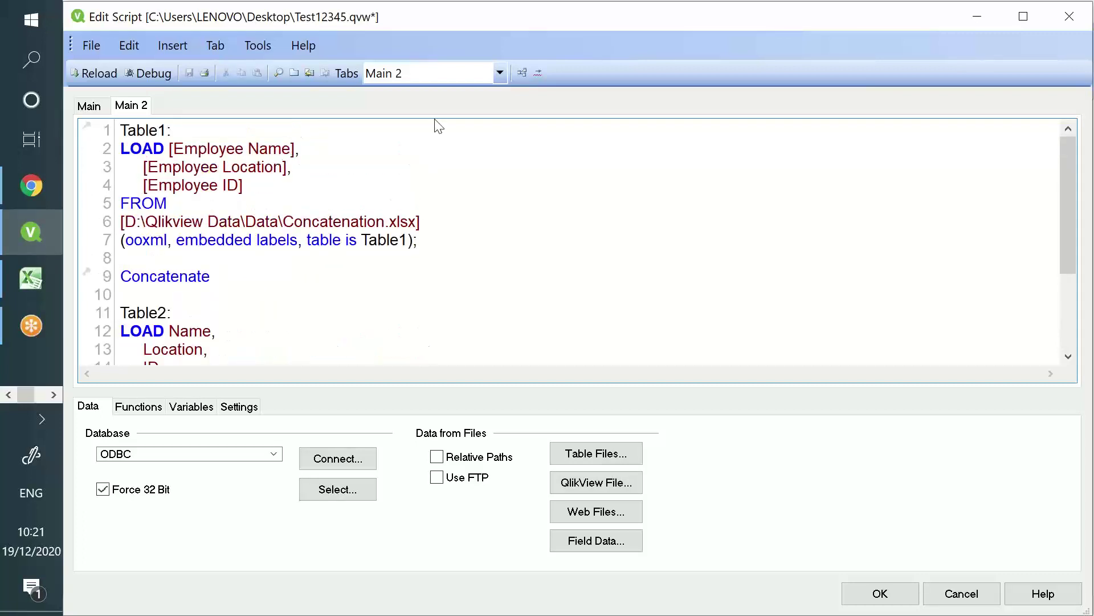
pyautogui.press('Tab')
pyautogui.press('Tab')
pyautogui.press('Tab')
pyautogui.write('as  Nam')
# - Alias the [Employee Location] field as Location in the Table1 load statement
pyautogui.click(290, 165)
pyautogui.press('Tab')
pyautogui.write('as  L')
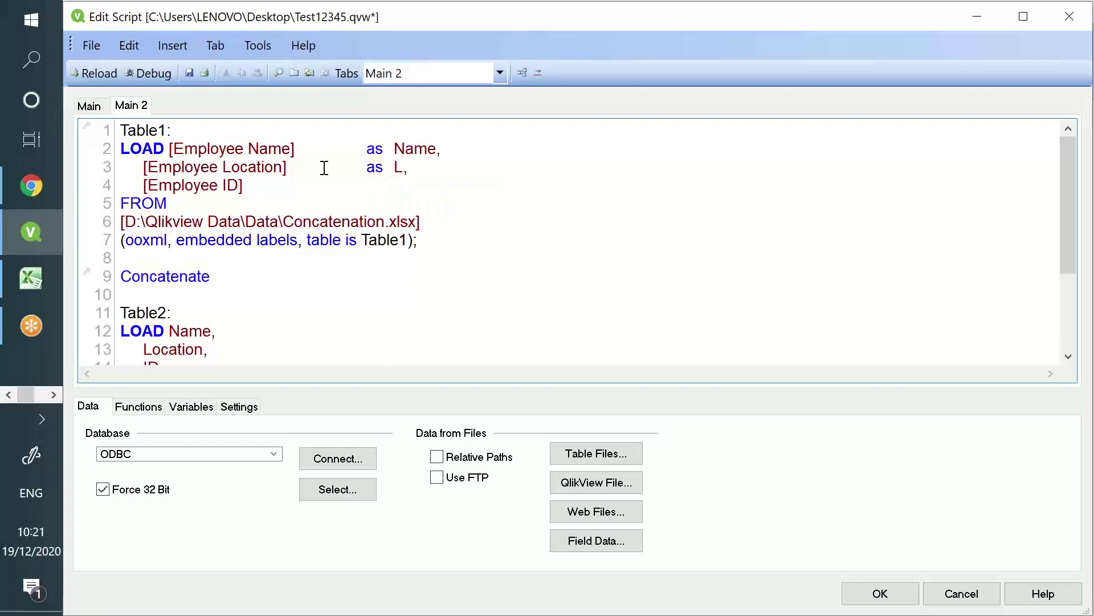
pyautogui.write('ocati')
pyautogui.press('BackSpace')
pyautogui.write('tion')
# - Alias the [Employee ID] field as ID, matching the spelling of the Table2 field
pyautogui.click(330, 179)
pyautogui.press('Tab')
pyautogui.press('Tab')
pyautogui.write('as')
pyautogui.press('Tab')
pyautogui.write('Id')
pyautogui.scroll(-2, 379, 179)
pyautogui.scroll(2, 378, 179)
pyautogui.press('BackSpace')
pyautogui.write('D')
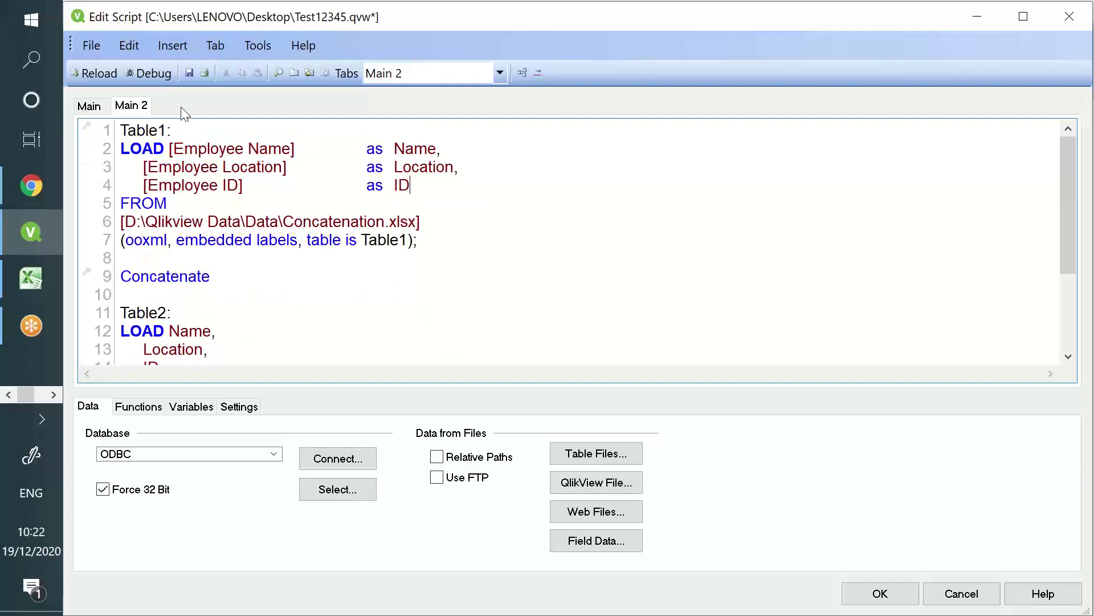
# - Remove the Concatenate keyword and the extra blank lines between the Table1 and Table2 load statements, leaving one blank line
pyautogui.moveTo(173, 148); pyautogui.dragTo(291, 166)
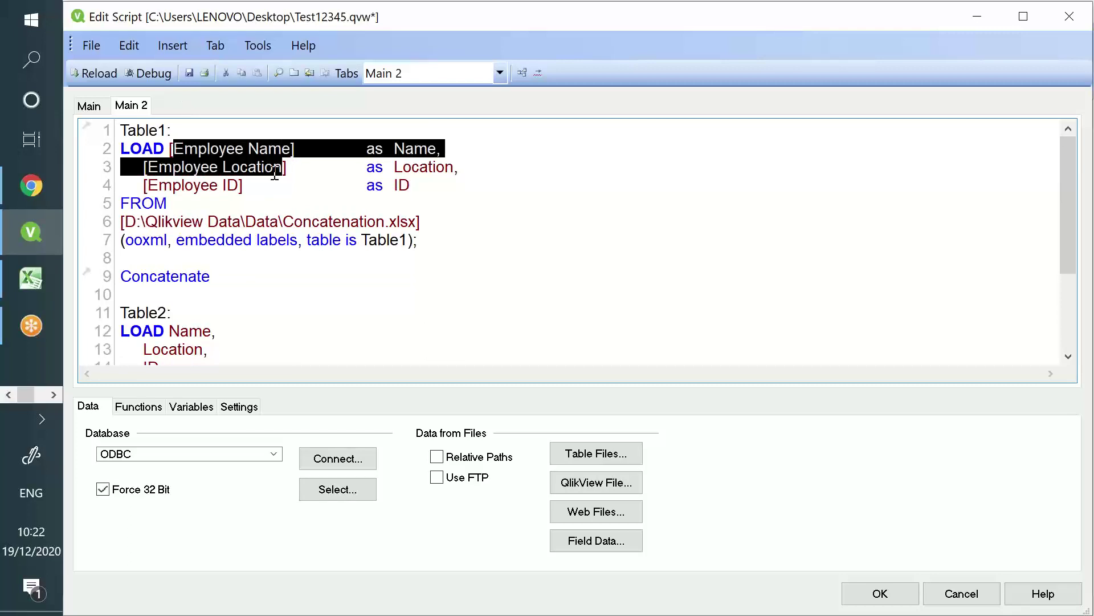
pyautogui.doubleClick(276, 168)
pyautogui.click(208, 187)
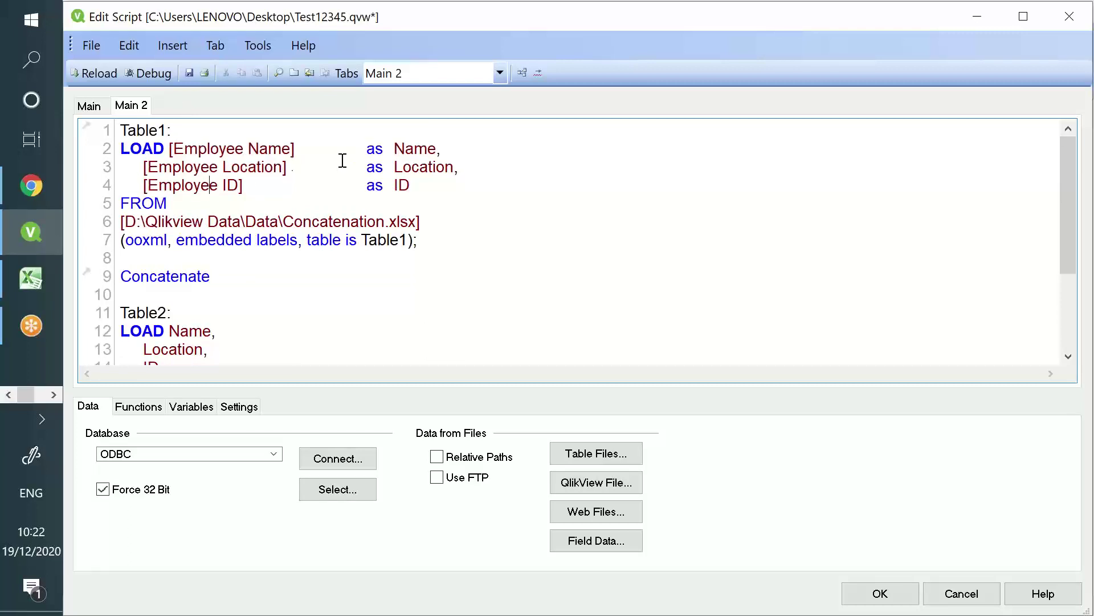
pyautogui.scroll(-1, 342, 161)
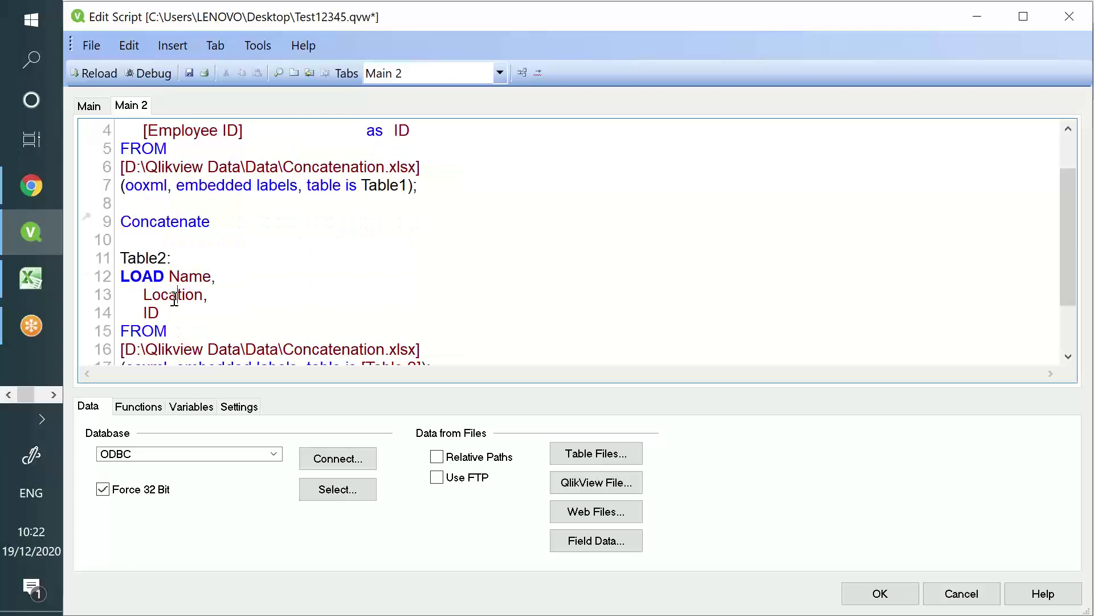
pyautogui.doubleClick(176, 221)
pyautogui.press('Delete')
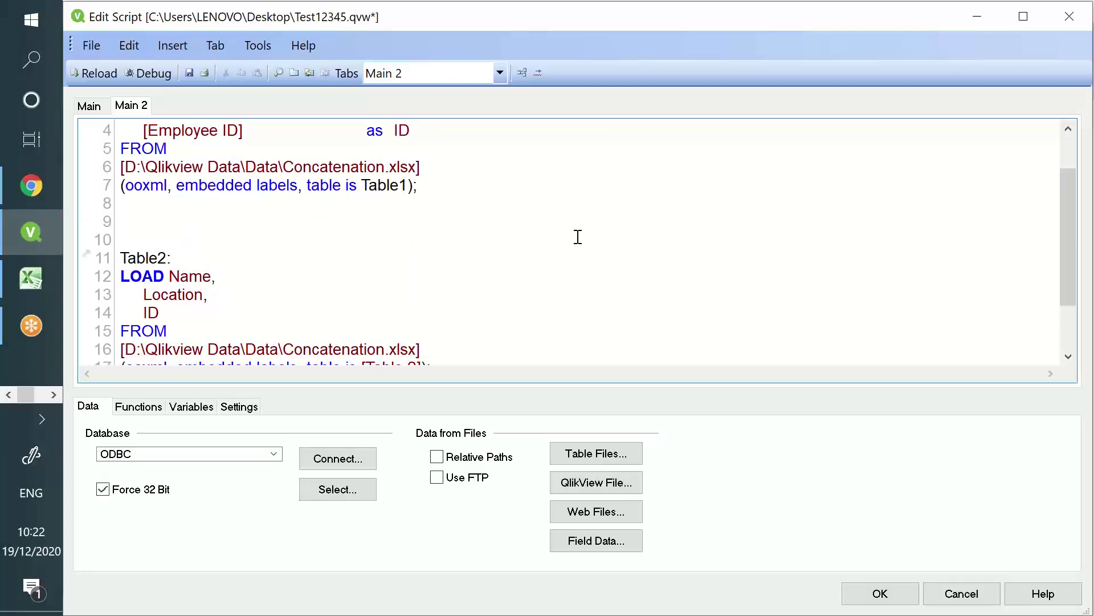
pyautogui.scroll(1, 575, 255)
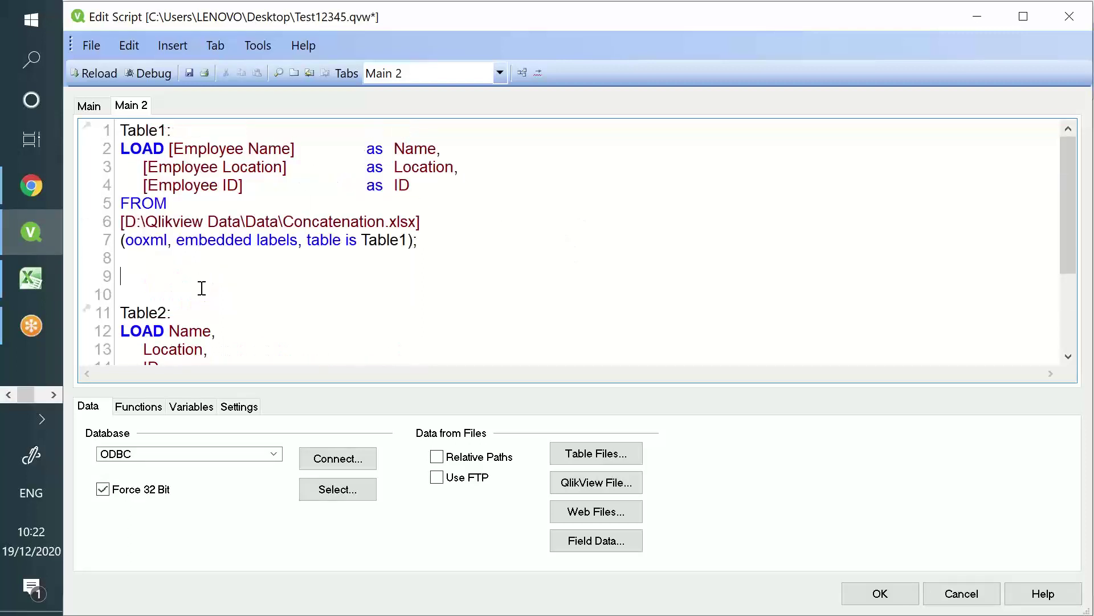
pyautogui.press('Delete')
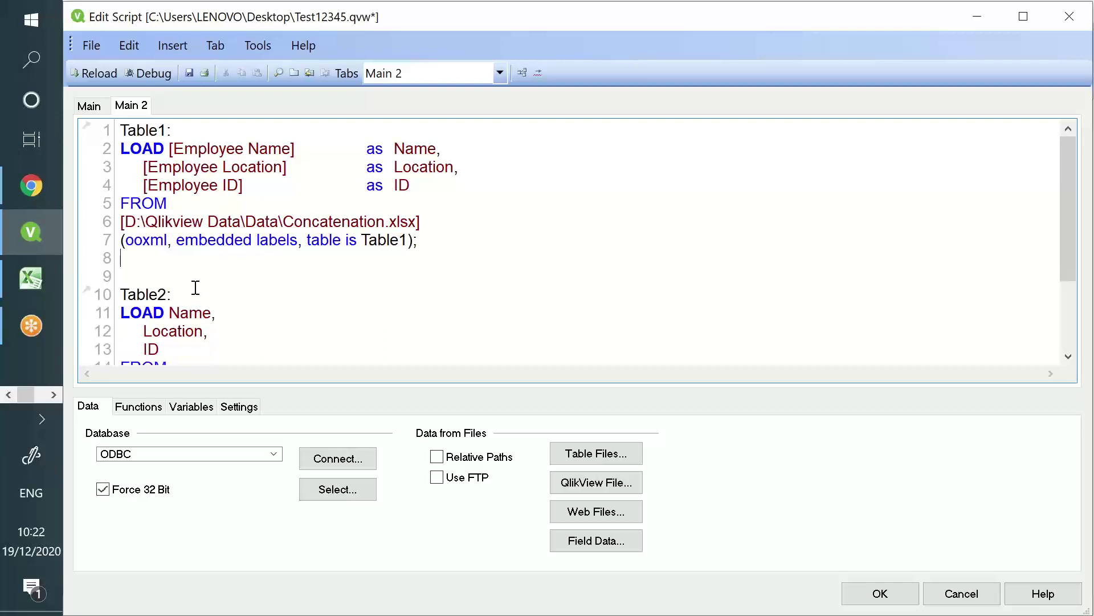
pyautogui.press('Delete')
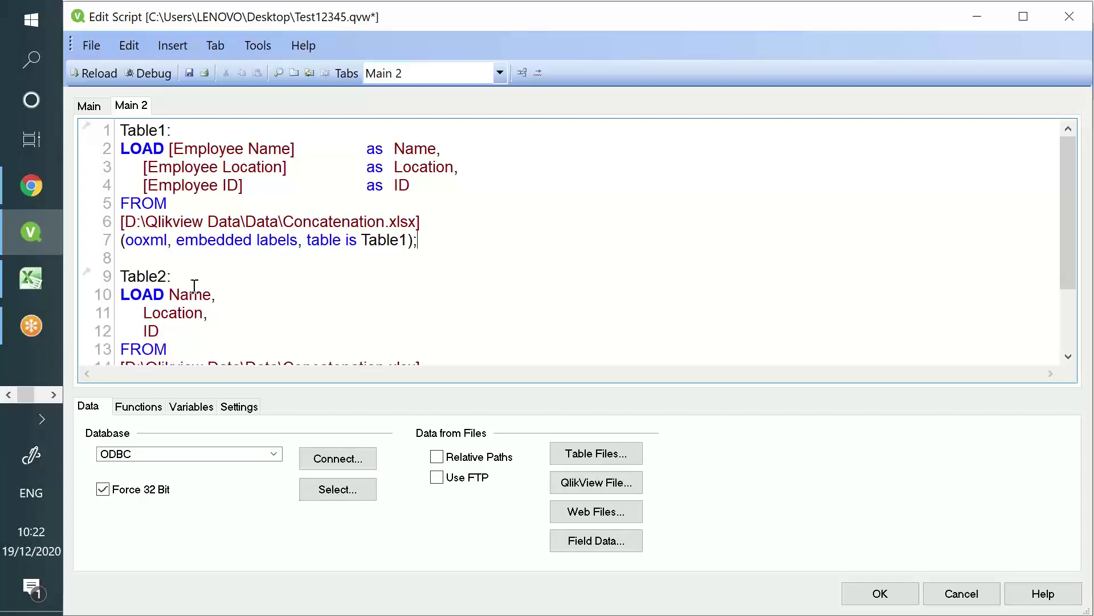
# - Examine the original field names and their aliases in the Table1 load statement
pyautogui.moveTo(184, 149); pyautogui.dragTo(281, 141)
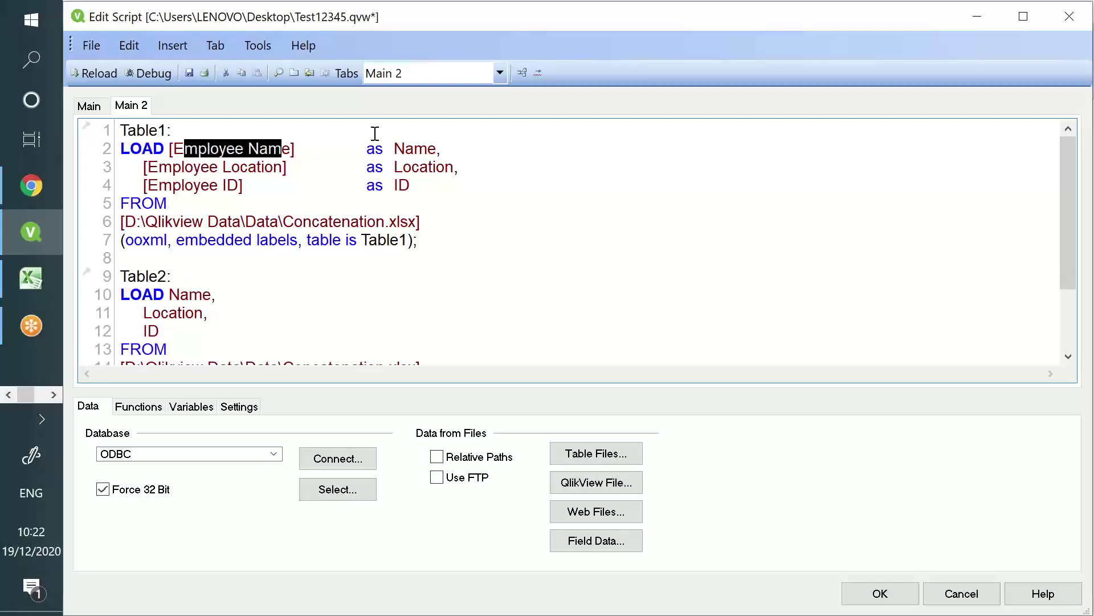
pyautogui.click(398, 136)
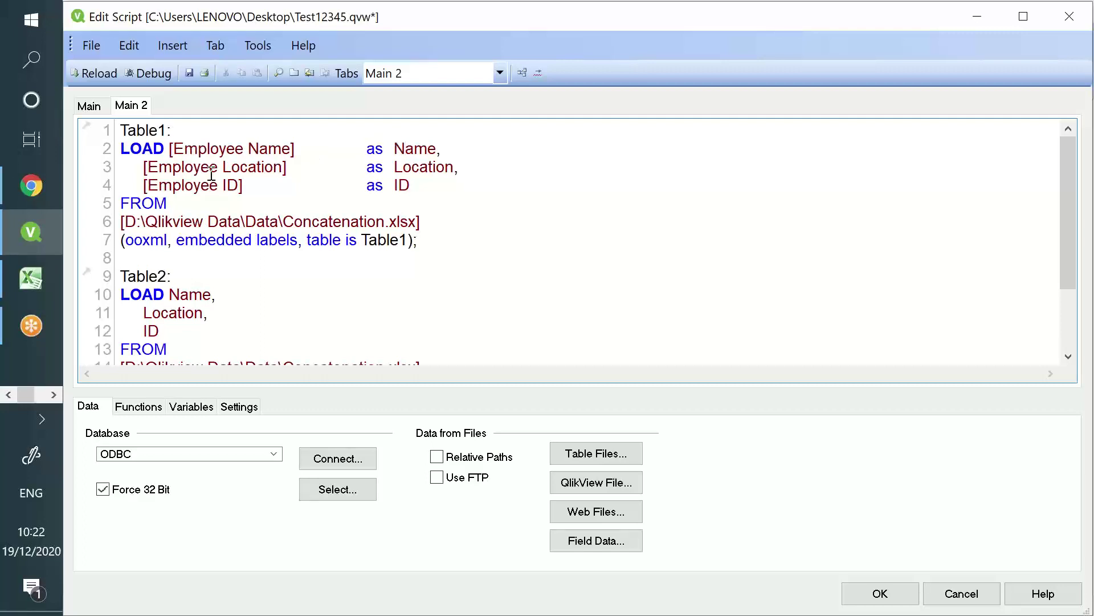
pyautogui.moveTo(142, 148); pyautogui.dragTo(114, 257)
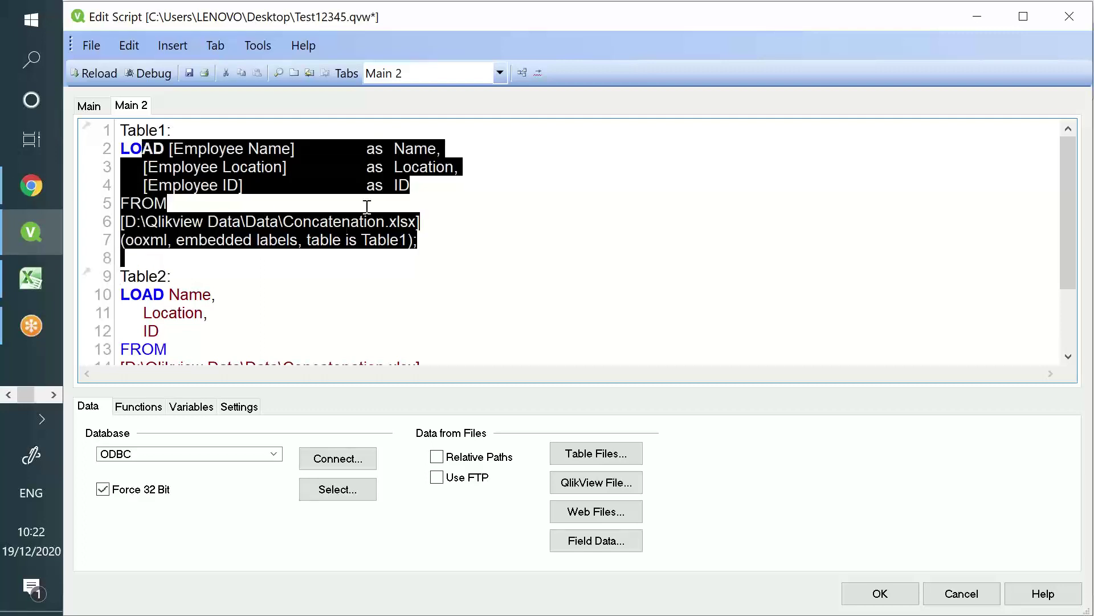
# - Compare each Employee source field with its alias in the Table1 load statement, from Name through Location to ID
pyautogui.click(426, 242)
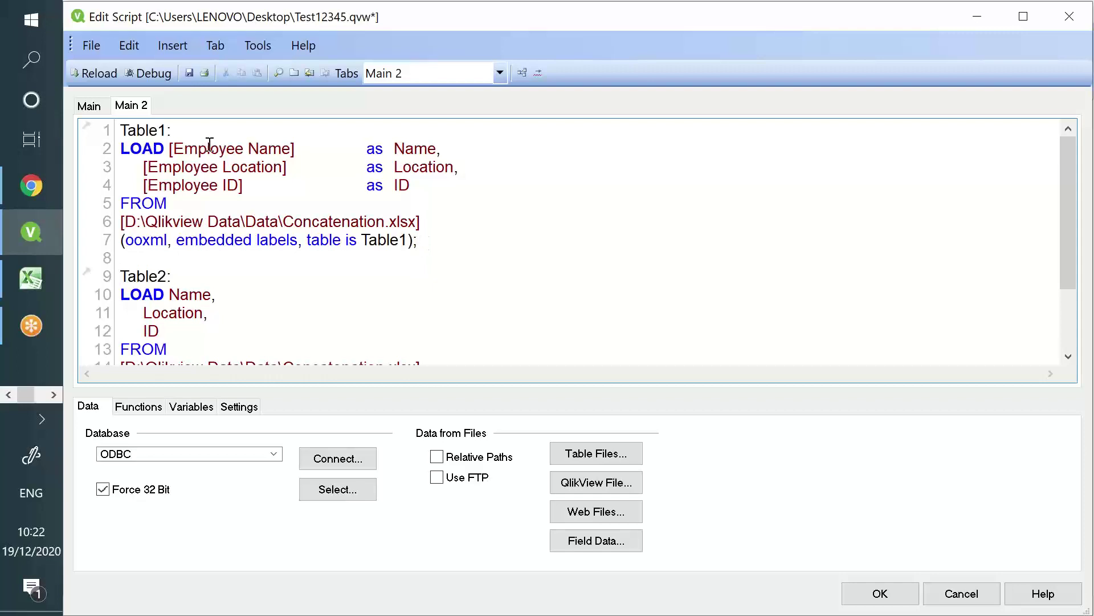
pyautogui.moveTo(209, 144); pyautogui.dragTo(285, 148)
pyautogui.click(401, 148)
pyautogui.moveTo(194, 167); pyautogui.dragTo(273, 167)
pyautogui.doubleClick(421, 167)
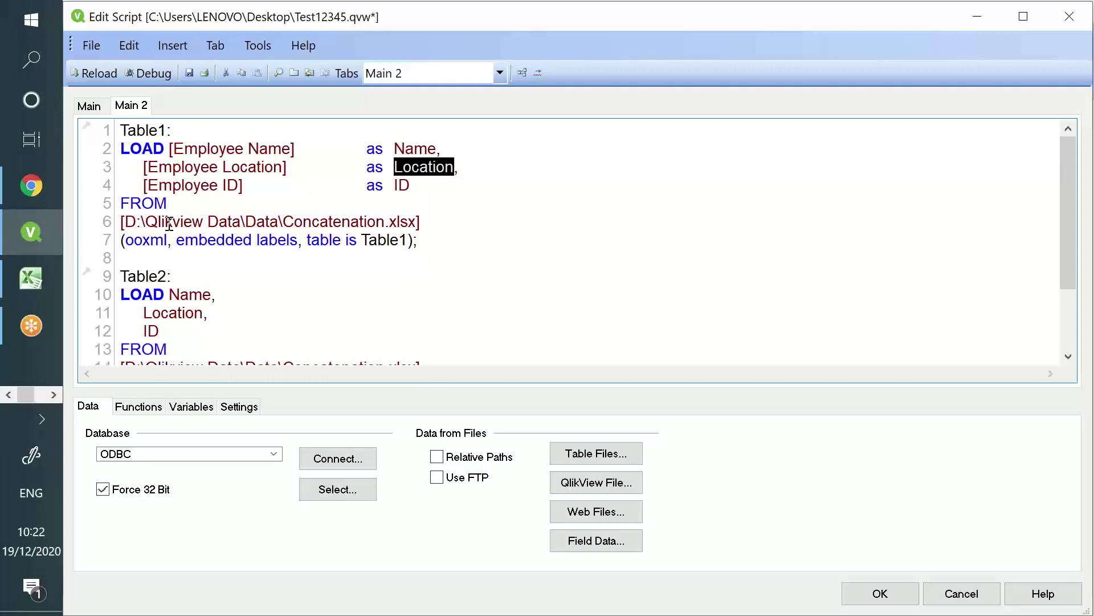
pyautogui.moveTo(159, 185); pyautogui.dragTo(239, 185)
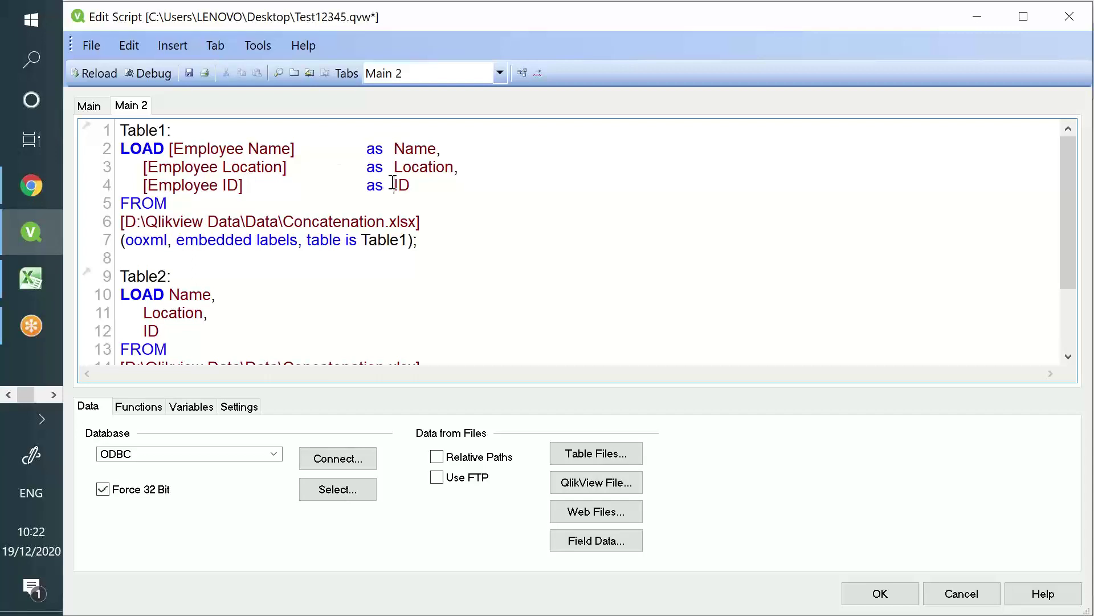
pyautogui.doubleClick(402, 186)
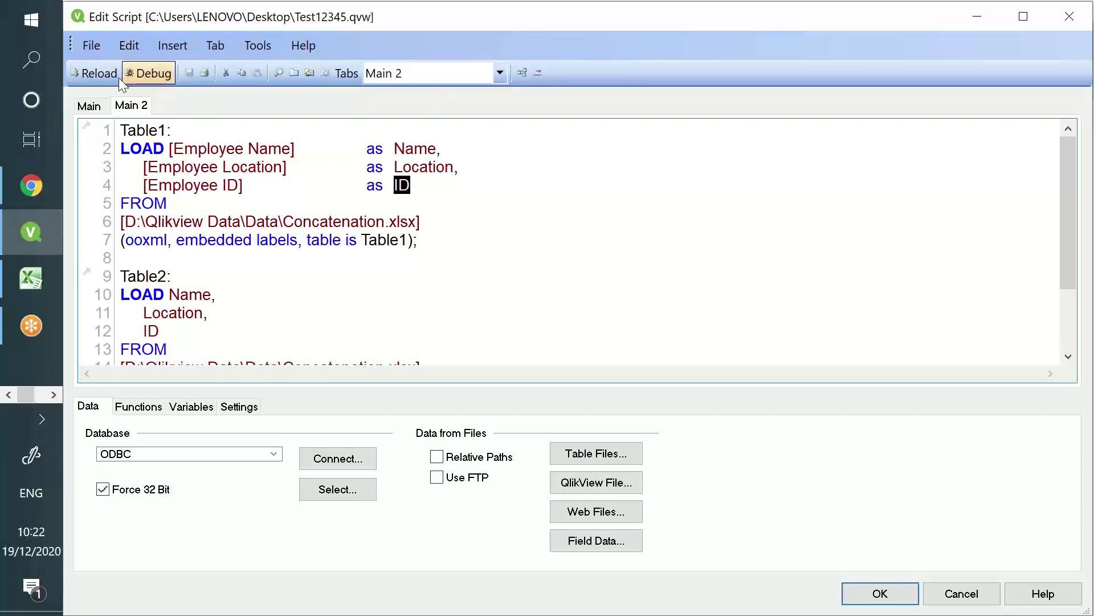
# - Reload the script, check the target table names in the execution log, and dismiss the dialogs when it finishes
pyautogui.click(98, 73)
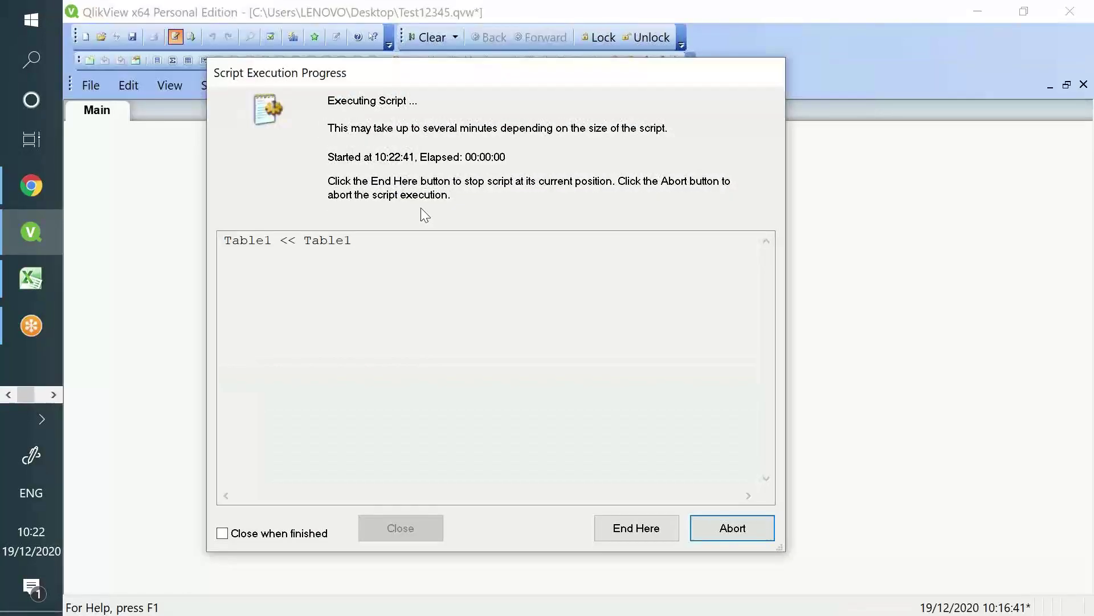
pyautogui.doubleClick(253, 255)
pyautogui.click(248, 240)
pyautogui.doubleClick(248, 239)
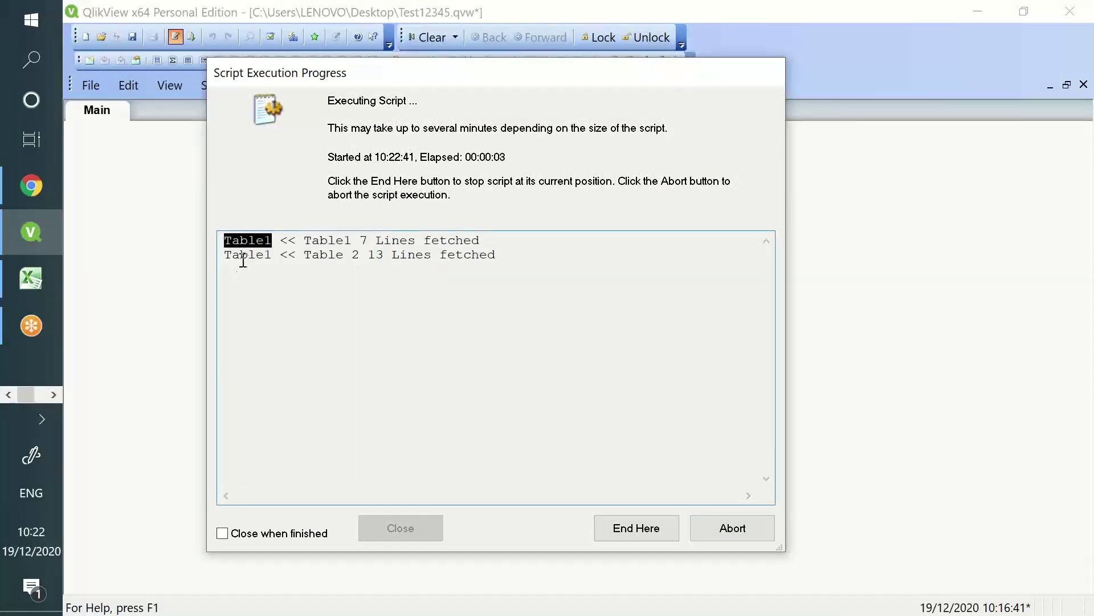
pyautogui.click(243, 261)
pyautogui.doubleClick(257, 238)
pyautogui.click(259, 257)
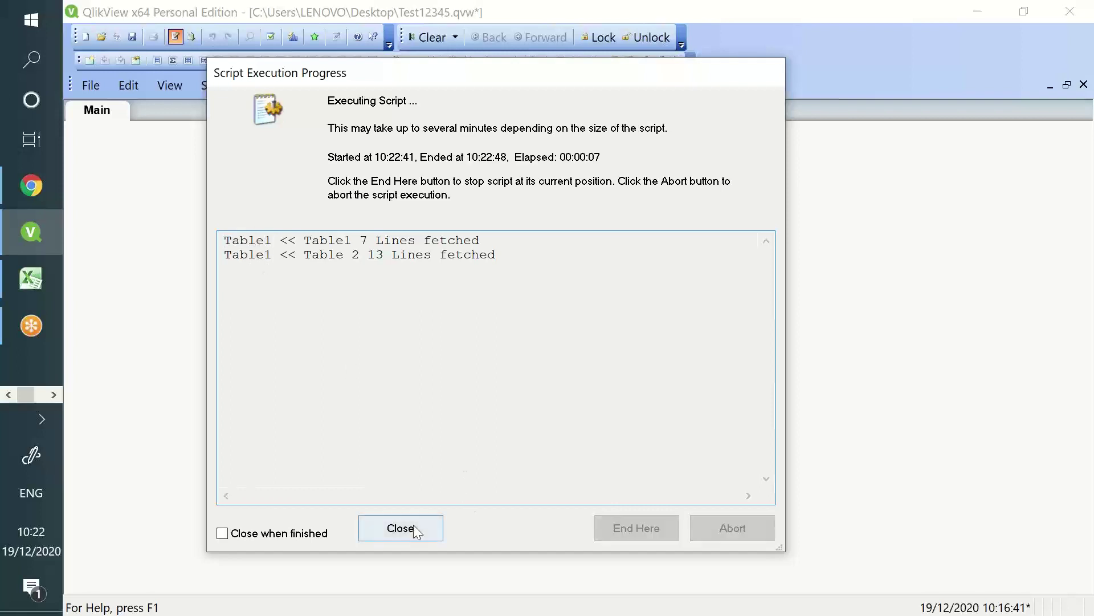
pyautogui.click(415, 524)
pyautogui.click(591, 566)
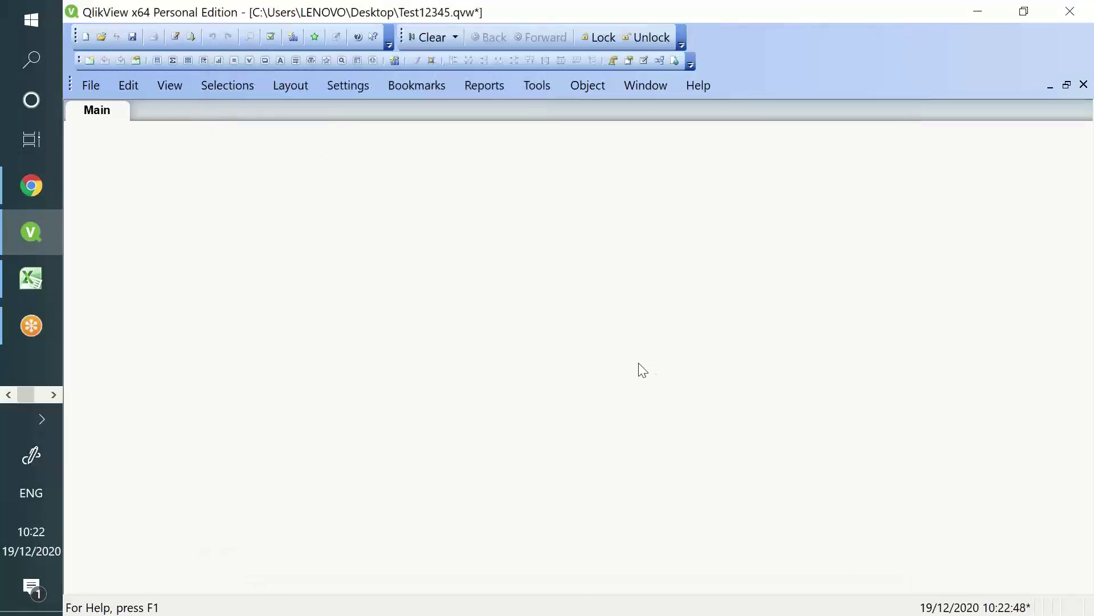
# - Open the table viewer and preview the data rows of Table1
pyautogui.hotkey('ctrl', 't')
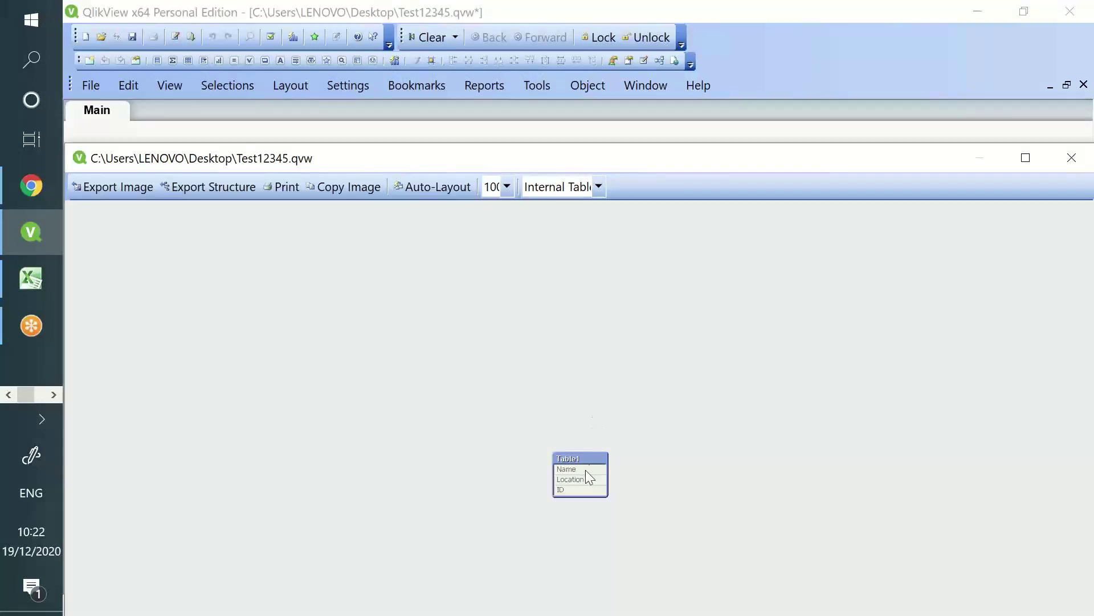
pyautogui.moveTo(589, 462)
pyautogui.mouseDown()
pyautogui.moveTo(499, 306)
pyautogui.moveTo(590, 461)
pyautogui.mouseUp()
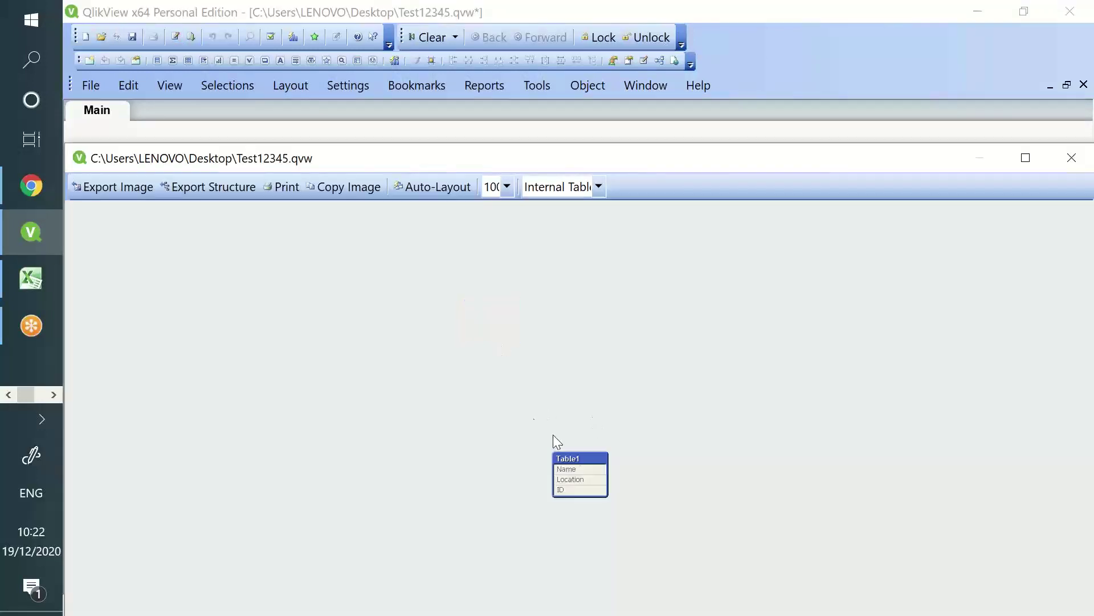
pyautogui.rightClick(581, 463)
pyautogui.click(617, 472)
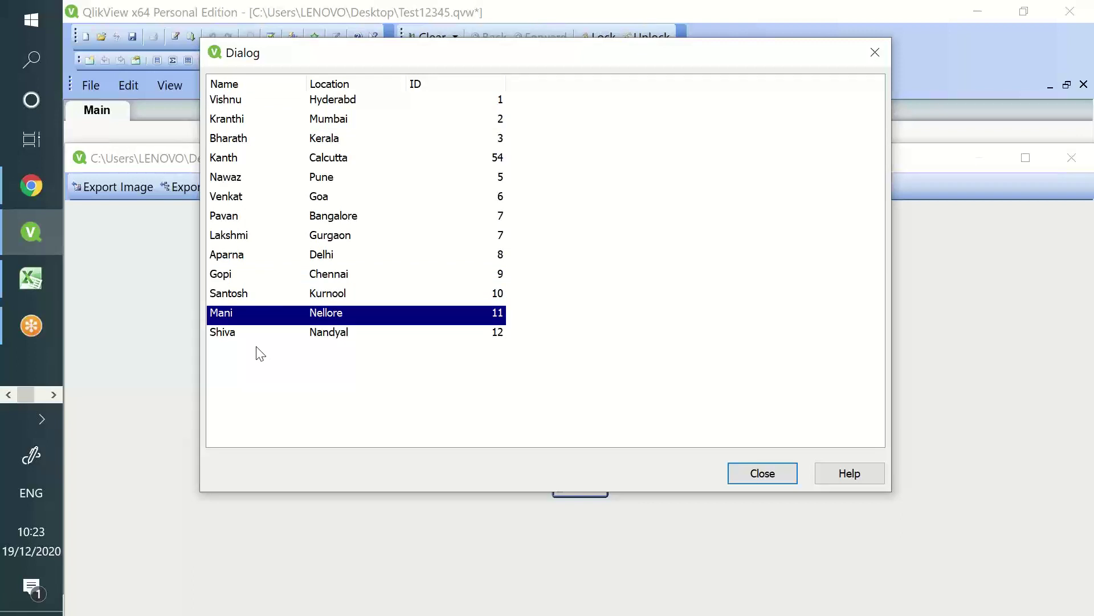
# - Switch to the Qlik Sense data load editor in Chrome and alias the "Employee Name" field as Name
pyautogui.click(22, 190)
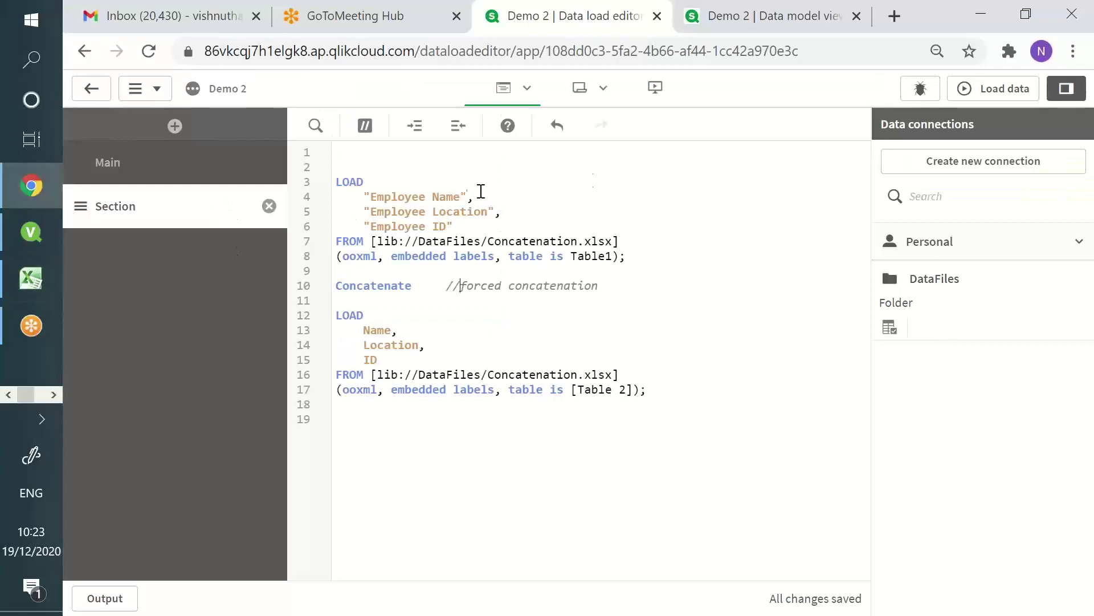
pyautogui.click(481, 194)
pyautogui.write('as  ')
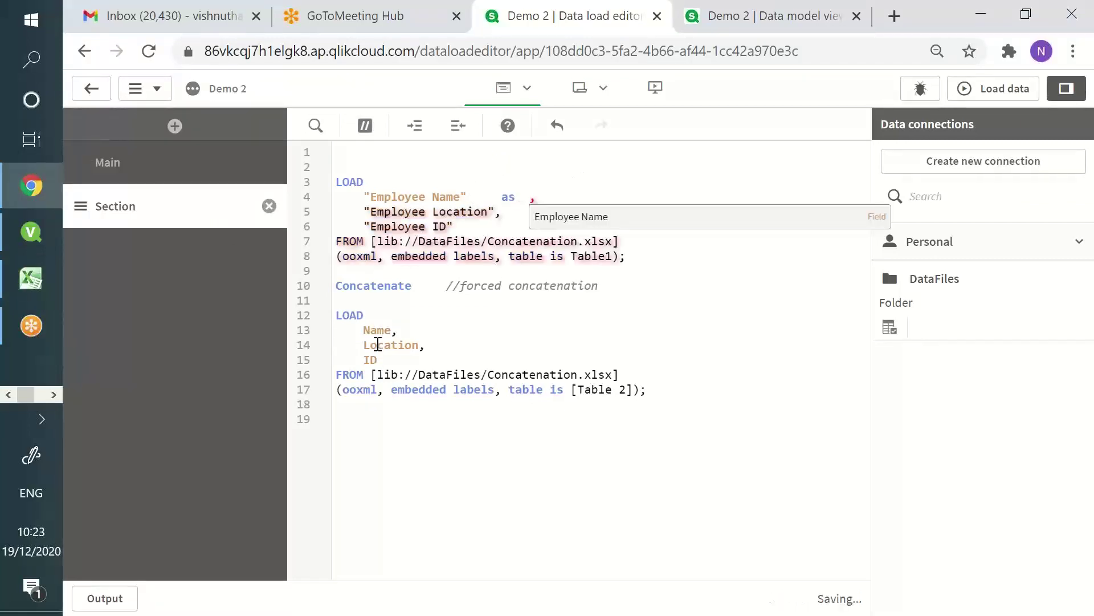
pyautogui.write('Name')
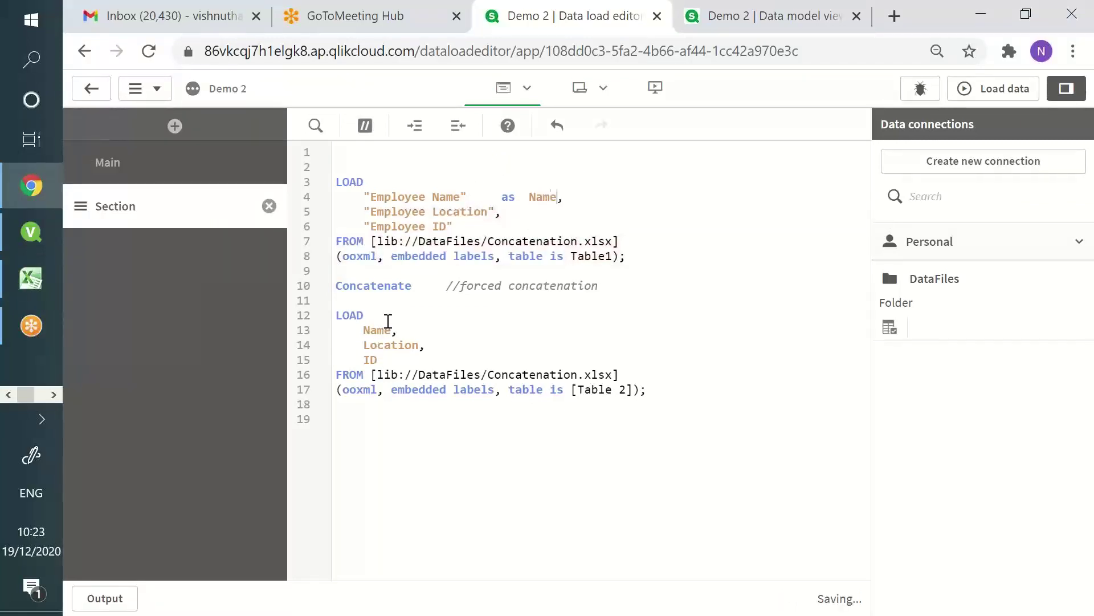
# - Alias the "Employee Location" field as Location in the first load statement
pyautogui.click(496, 212)
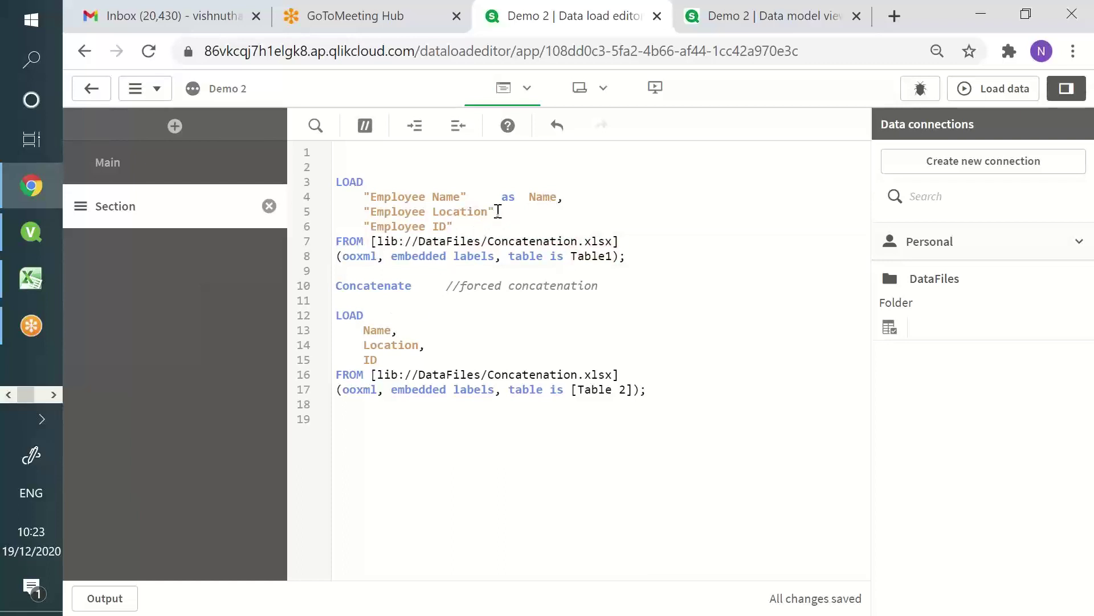
pyautogui.write('as')
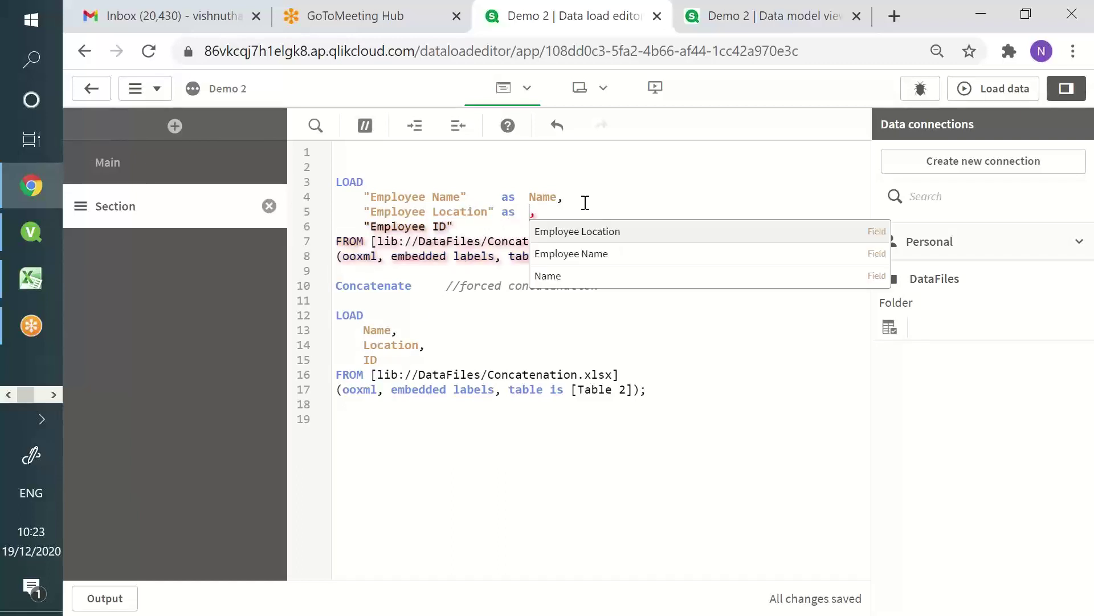
pyautogui.write('  Lo')
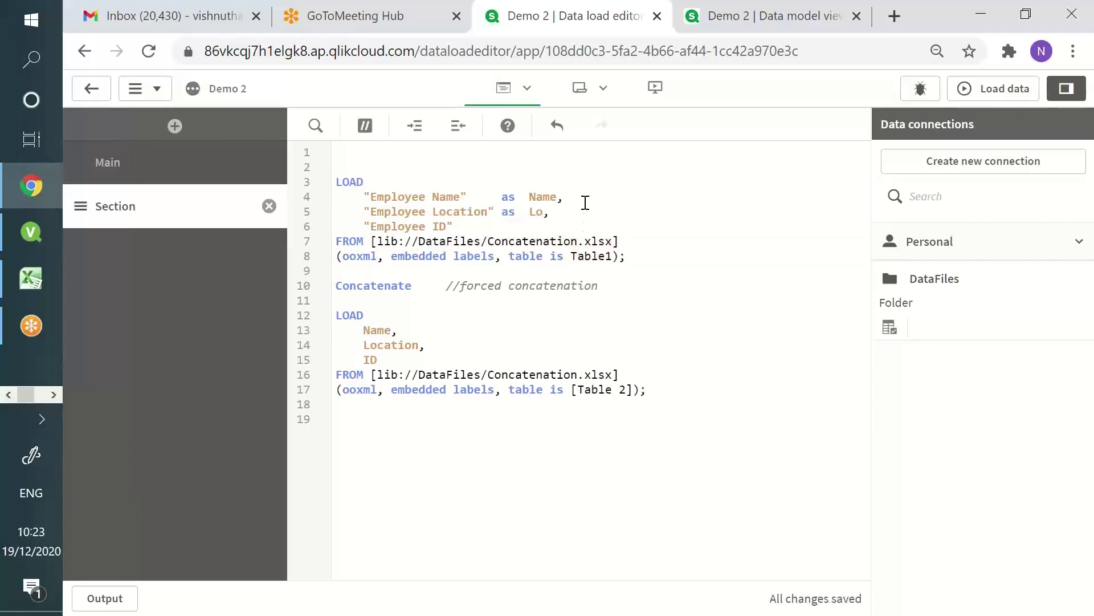
pyautogui.write('cation')
# - Alias the "Employee ID" field as ID in the first load statement
pyautogui.click(460, 226)
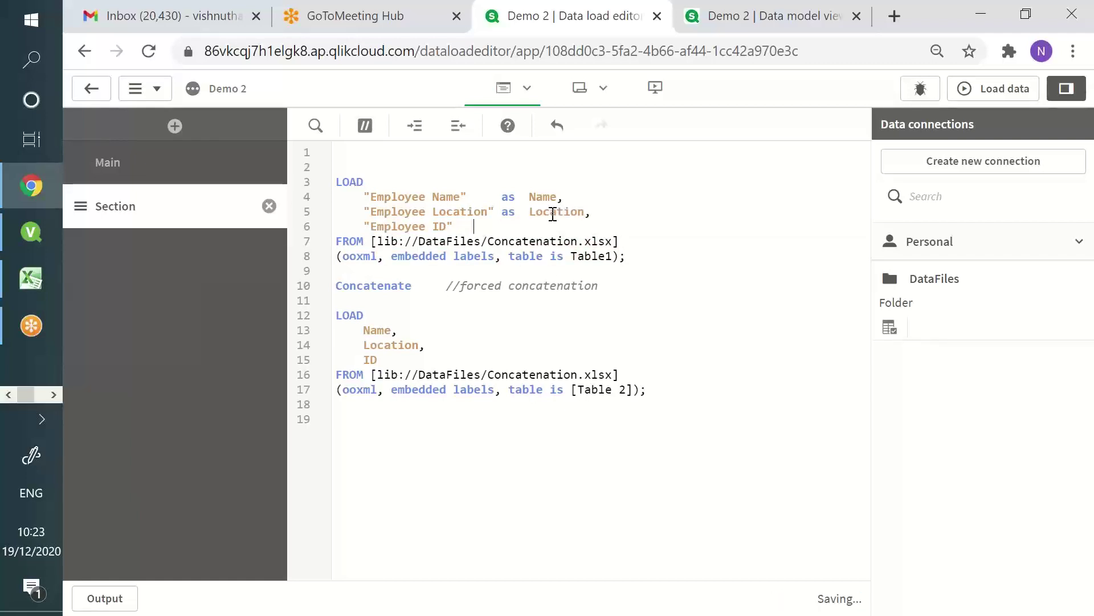
pyautogui.write('as  ')
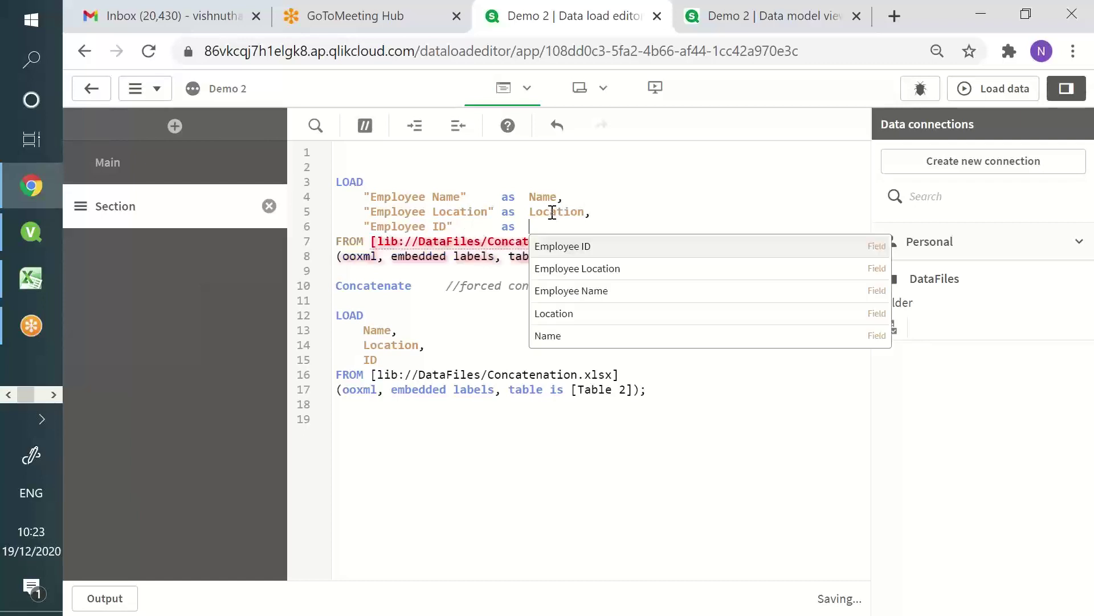
pyautogui.write('ID')
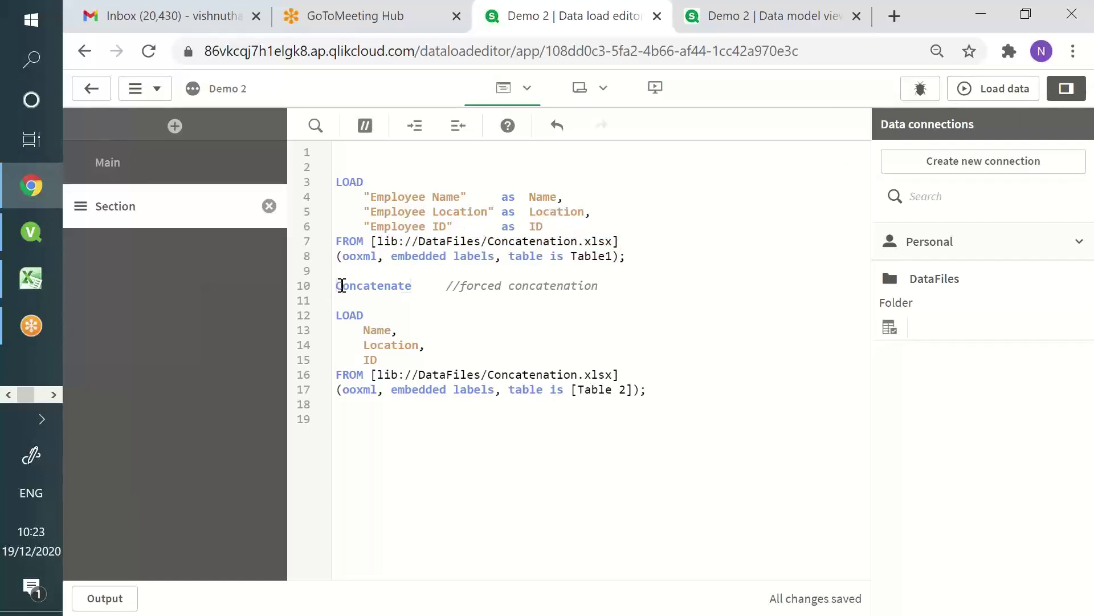
# - Delete the Concatenate keyword between the load statements and replace "forced" with "Auto" in its comment
pyautogui.doubleClick(366, 286)
pyautogui.press('Delete')
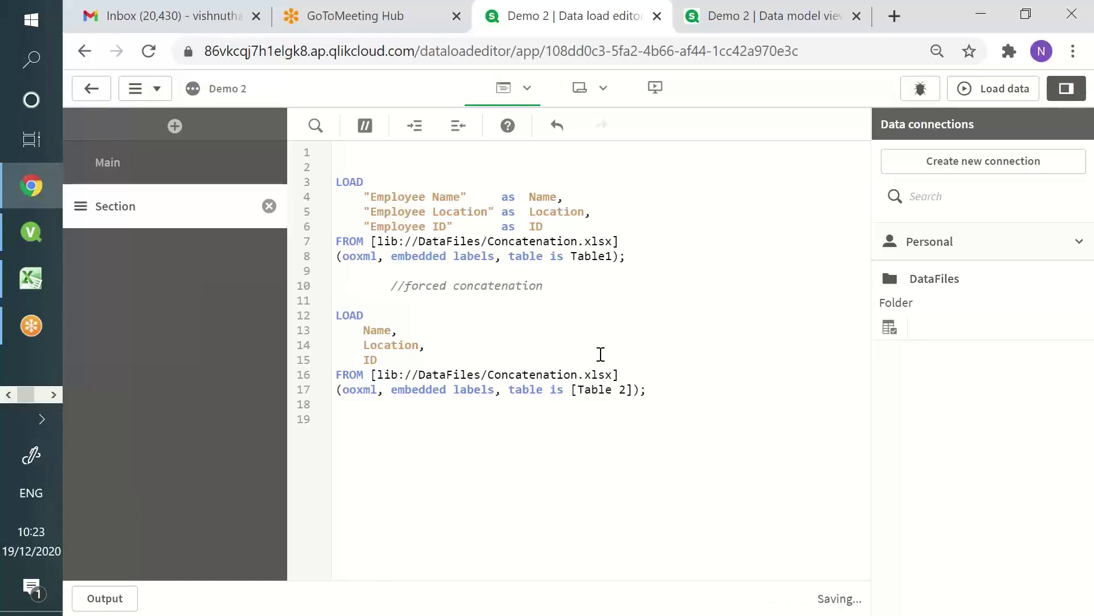
pyautogui.click(419, 286)
pyautogui.doubleClick(427, 286)
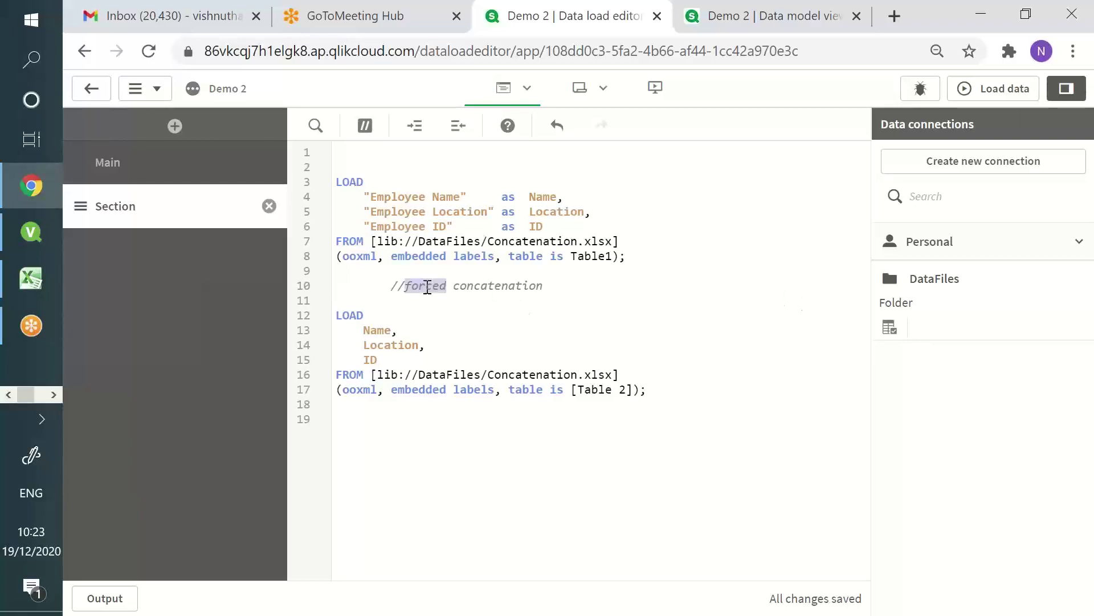
pyautogui.write('Auto')
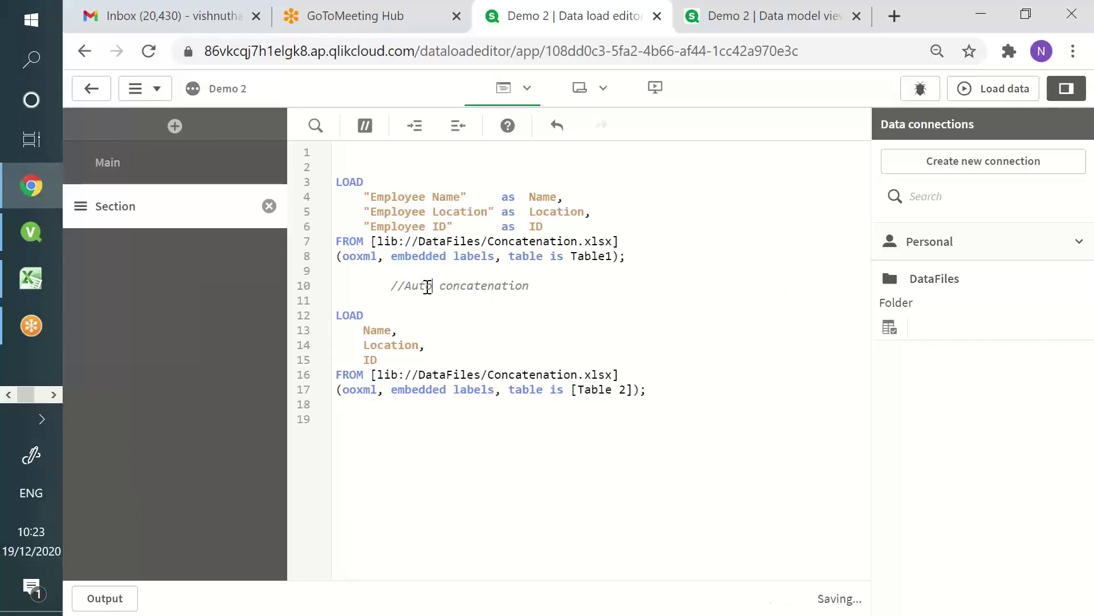
# - Remove the comment's leading indentation and extend it to read "//Auto concatenation since field names between tw tables are same"
pyautogui.press('Home')
pyautogui.press('BackSpace')
pyautogui.press('BackSpace')
pyautogui.press('BackSpace')
pyautogui.press('BackSpace')
pyautogui.press('BackSpace')
pyautogui.press('BackSpace')
pyautogui.press('BackSpace')
pyautogui.press('BackSpace')
pyautogui.press('BackSpace')
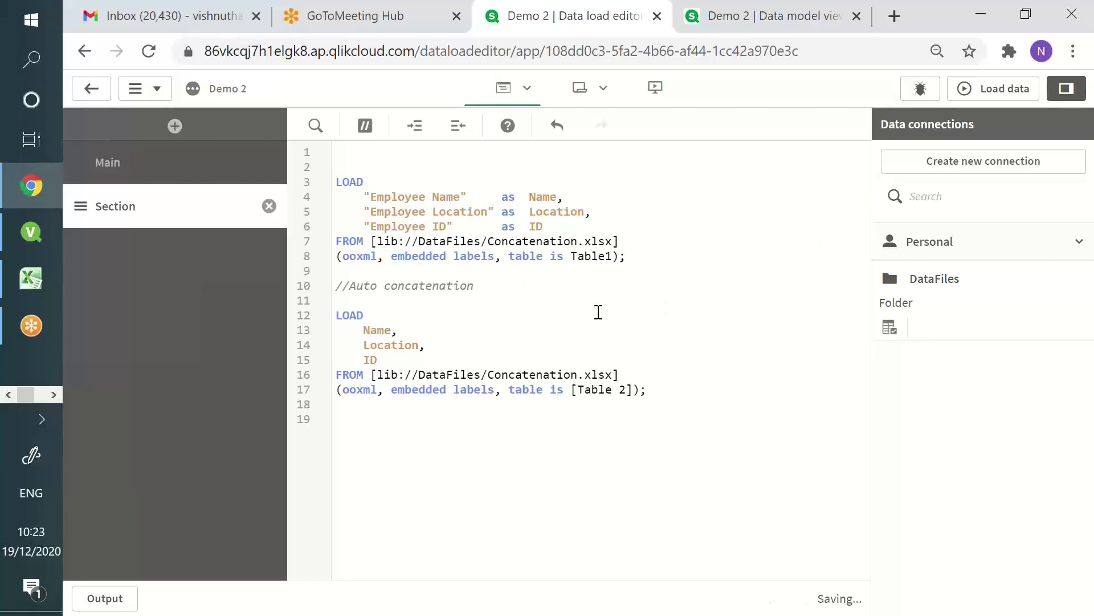
pyautogui.write('since ')
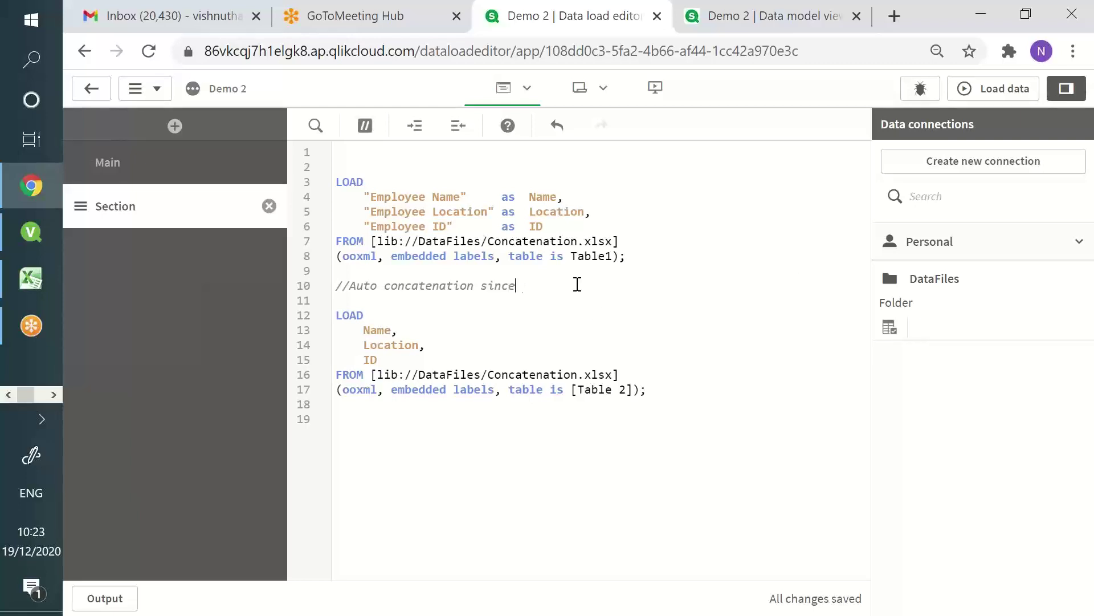
pyautogui.write('field names between tw tables are s')
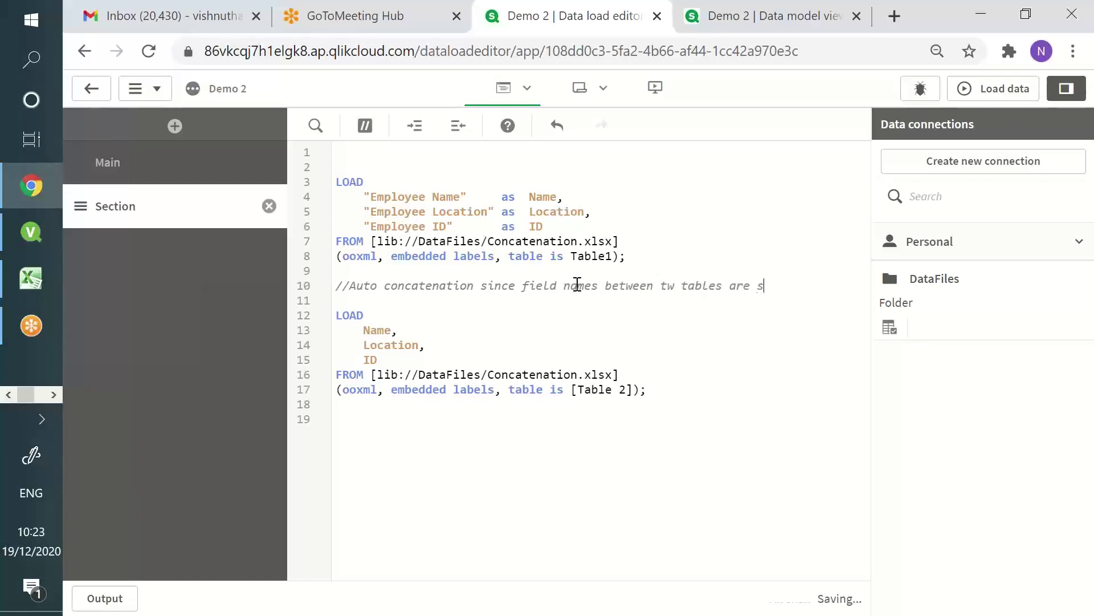
pyautogui.write('m')
pyautogui.write('ame')
# - Load the data and review the rows of Table1 in the data model viewer's preview
pyautogui.click(1023, 91)
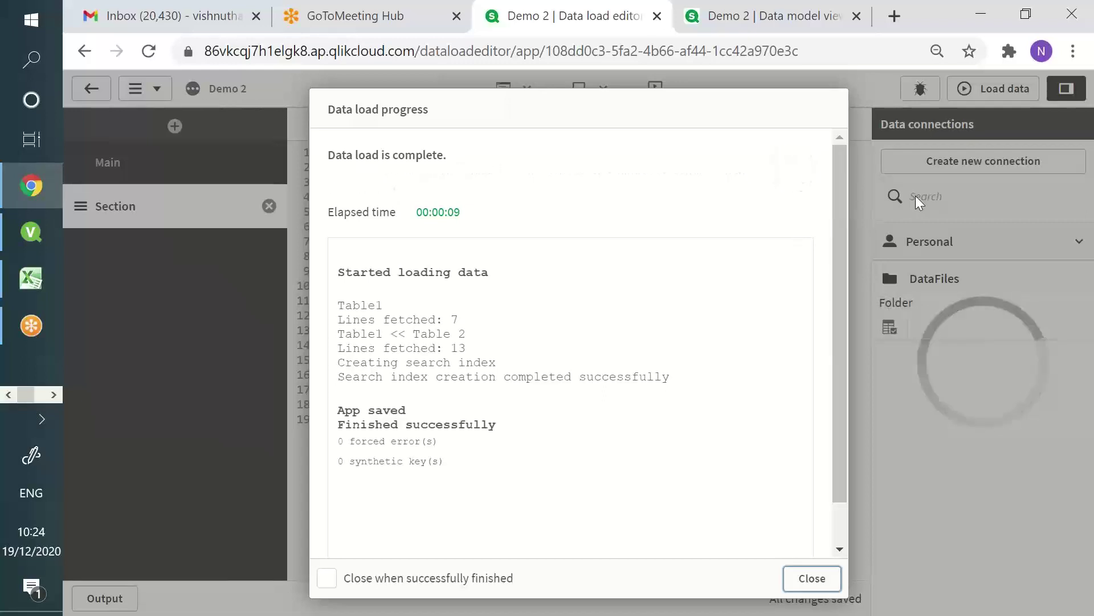
pyautogui.click(801, 577)
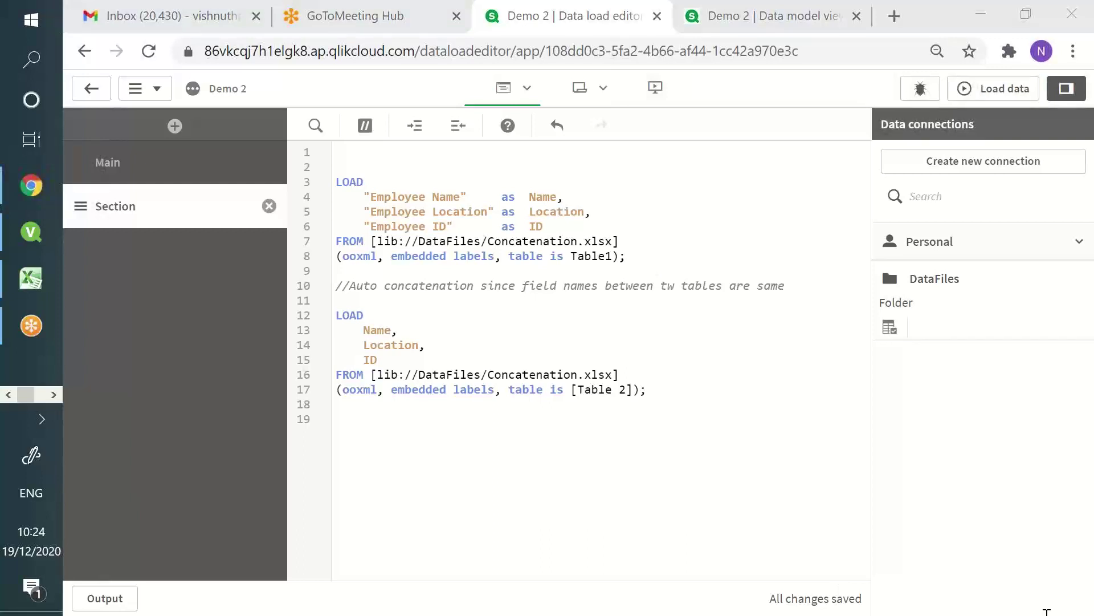
pyautogui.hotkey('ctrl', 'Tab')
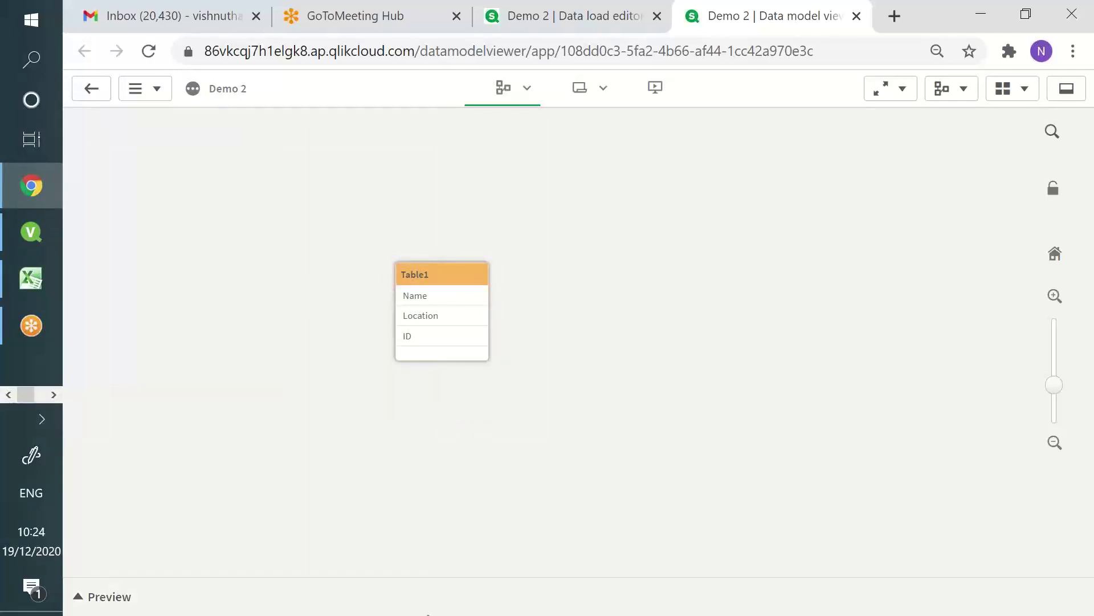
pyautogui.click(447, 595)
pyautogui.scroll(-2, 457, 463)
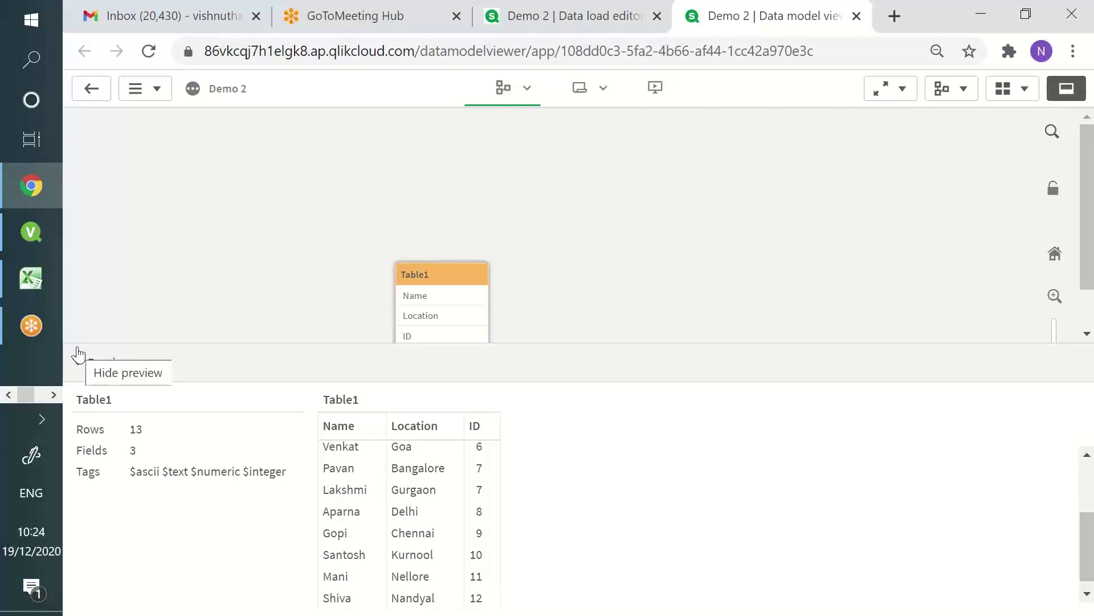
pyautogui.click(384, 361)
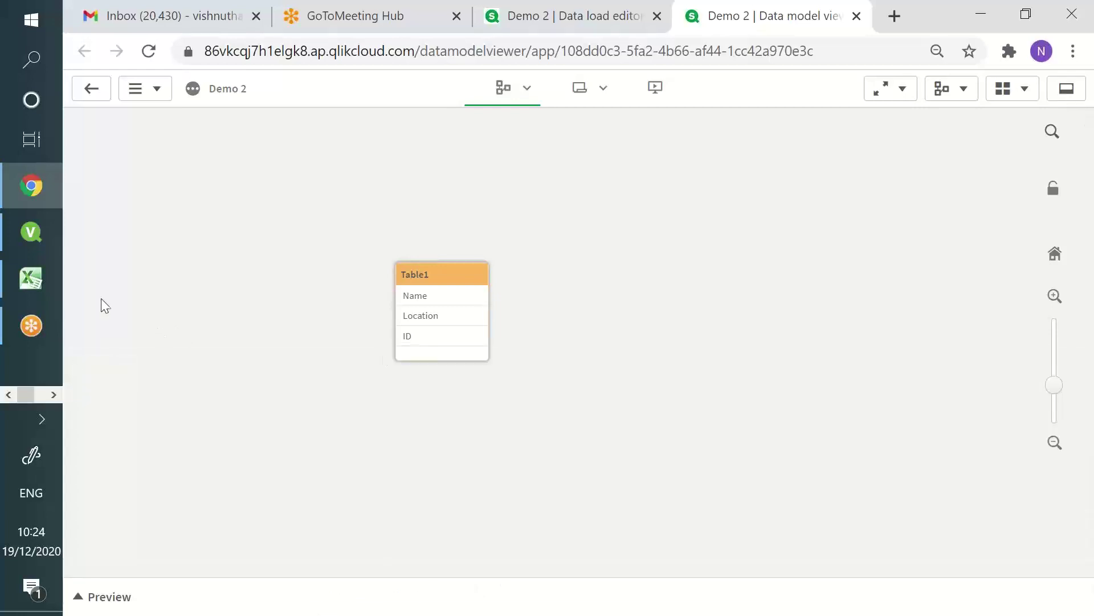
# - Switch back to QlikView, close the Table1 preview and table viewer, and reopen the load script for editing
pyautogui.click(43, 248)
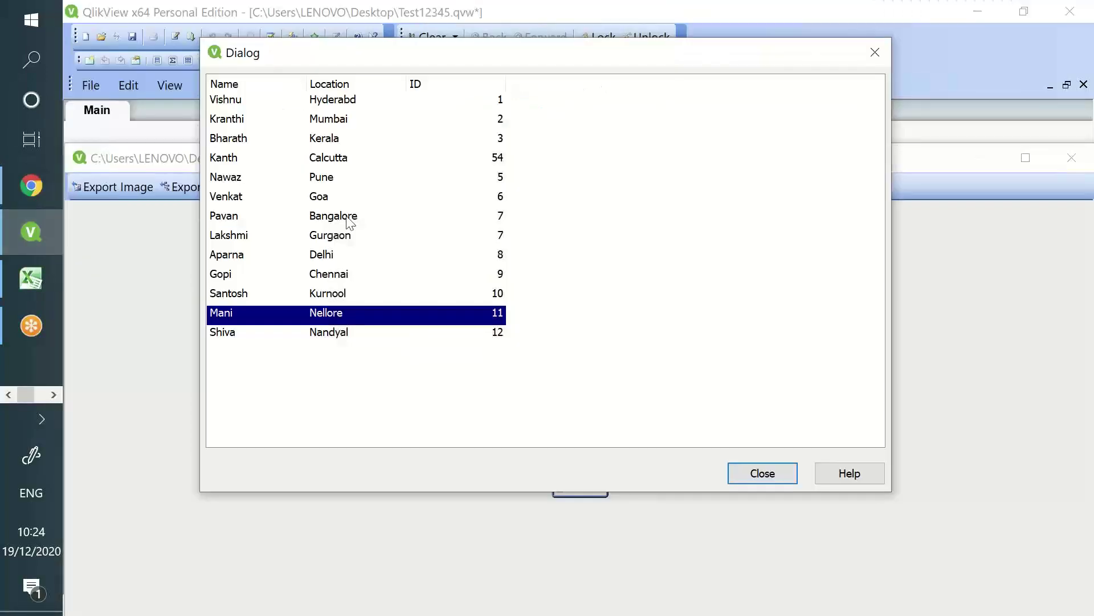
pyautogui.click(787, 469)
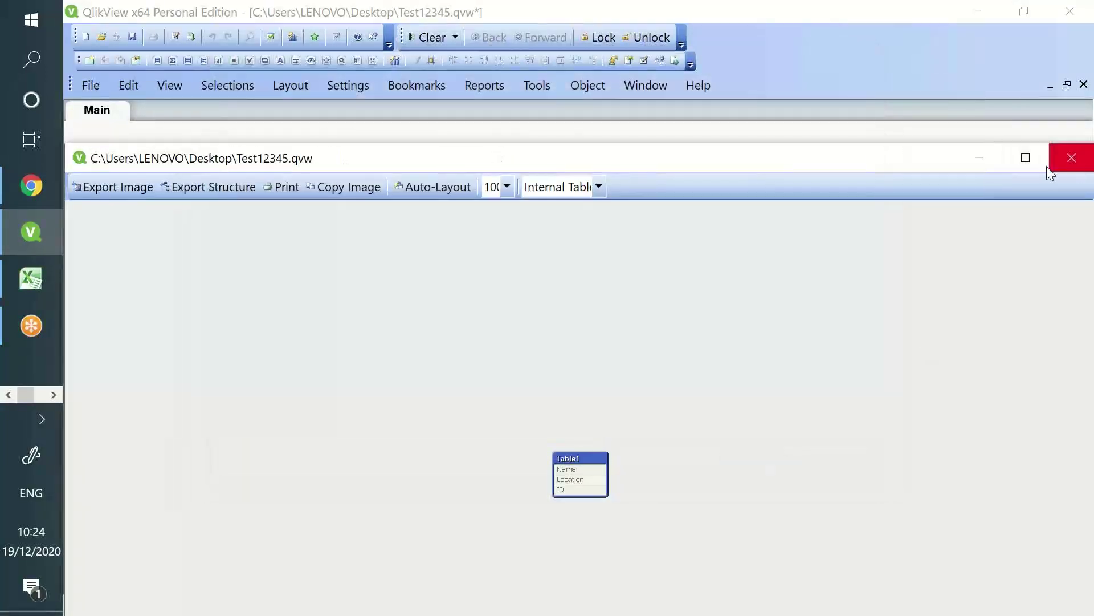
pyautogui.click(1050, 167)
pyautogui.click(177, 35)
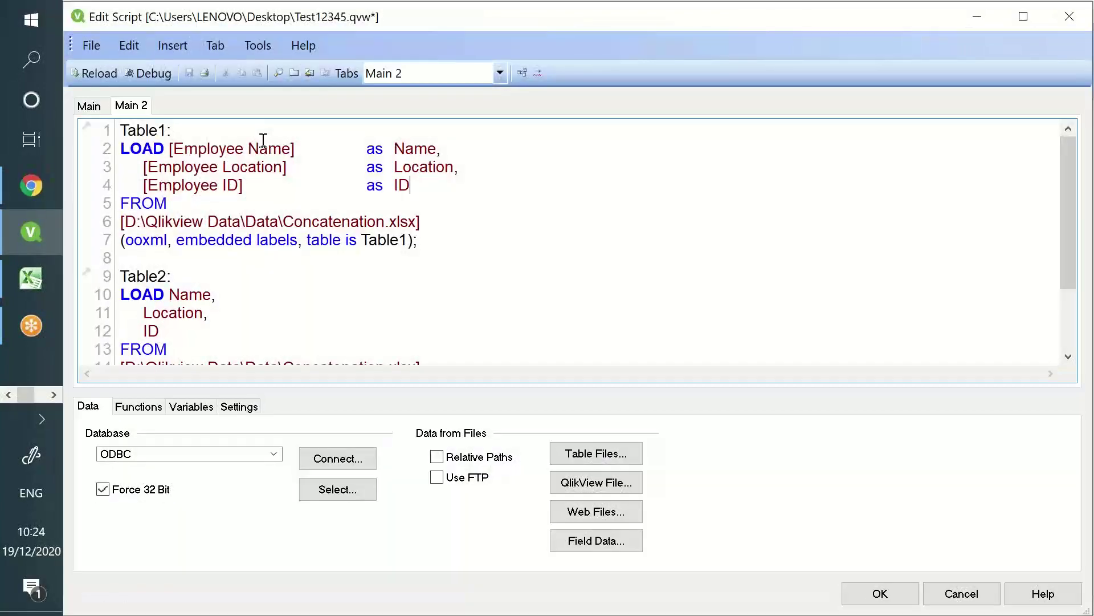
# - Insert the NoConcatenate keyword on its own line above the Table2 load, save the document and reload the script
pyautogui.click(203, 251)
pyautogui.press('Return')
pyautogui.press('Return')
pyautogui.press('Return')
pyautogui.press('Up')
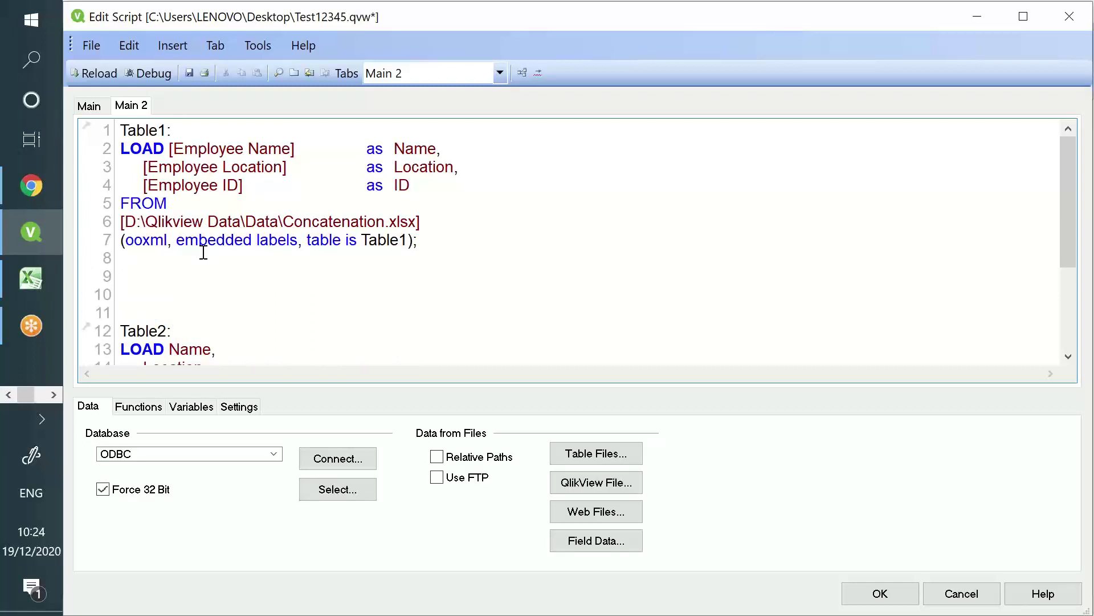
pyautogui.write('No')
pyautogui.press('Return')
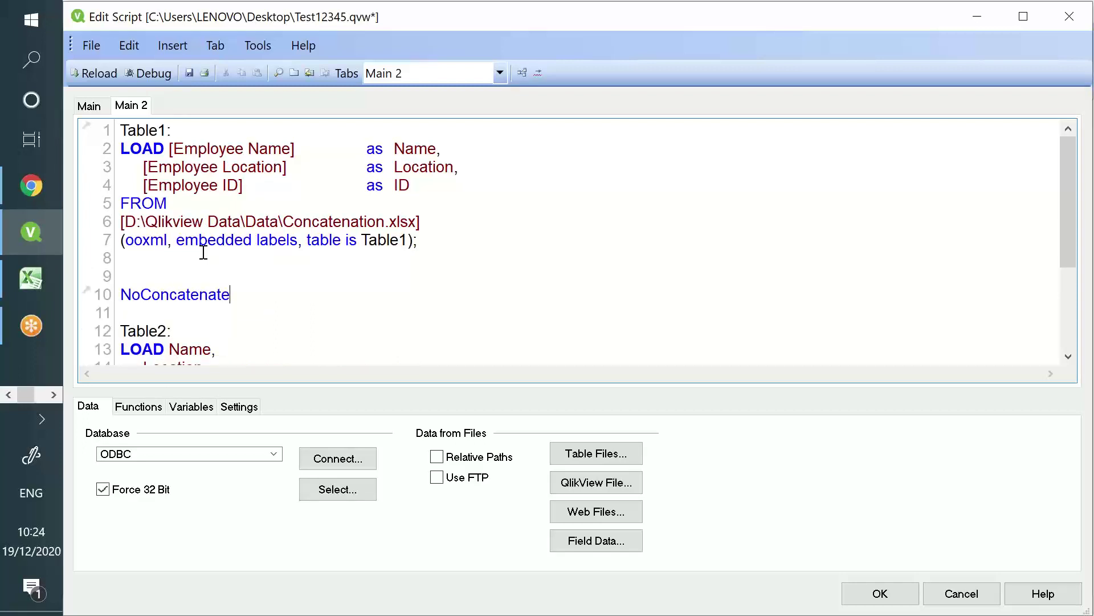
pyautogui.click(188, 75)
pyautogui.moveTo(198, 148); pyautogui.dragTo(289, 203)
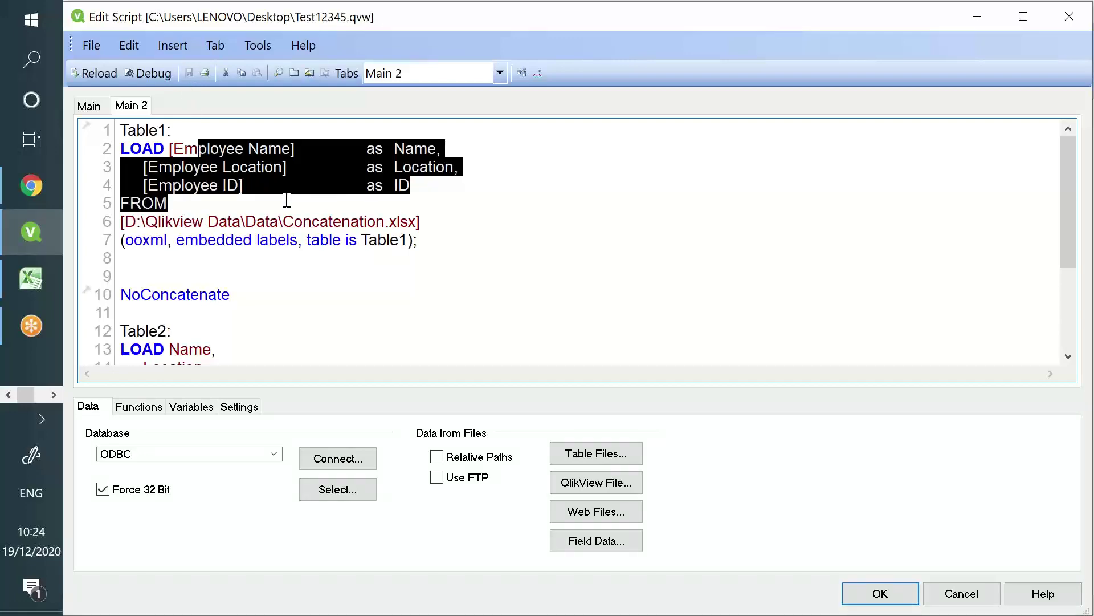
pyautogui.click(117, 73)
# - Switch to the Qlik Sense data load editor, add NoConcatenate before the second LOAD statement, and load the data
pyautogui.click(32, 184)
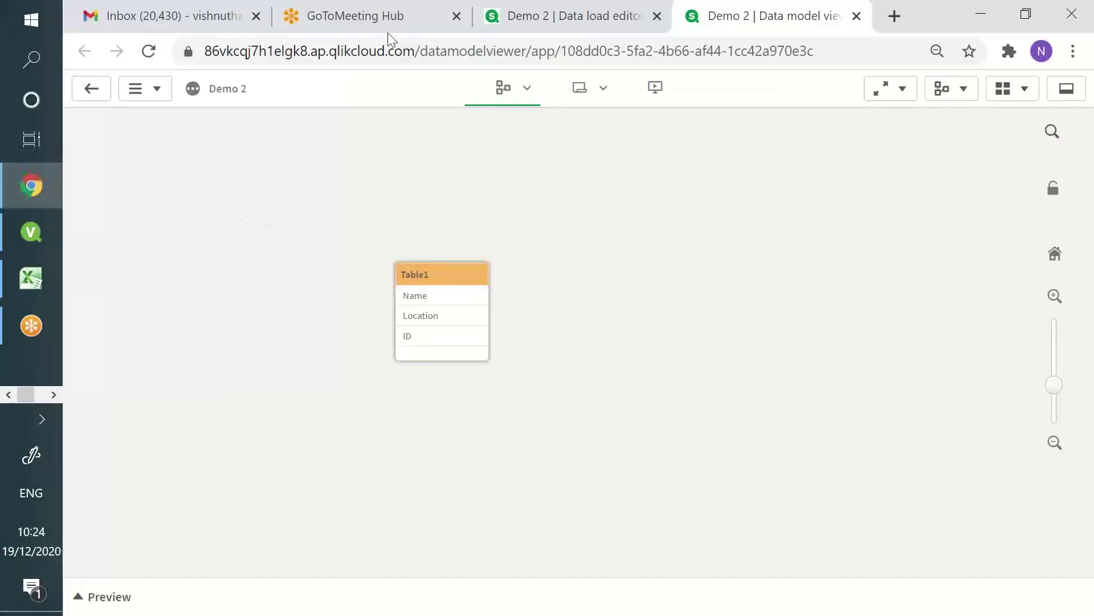
pyautogui.click(634, 28)
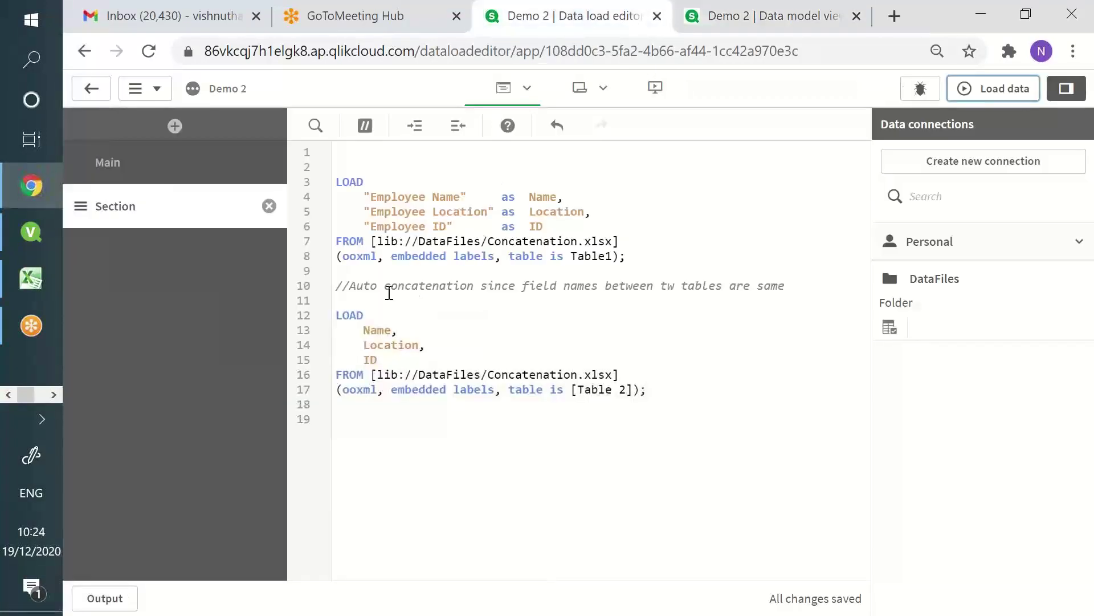
pyautogui.click(358, 294)
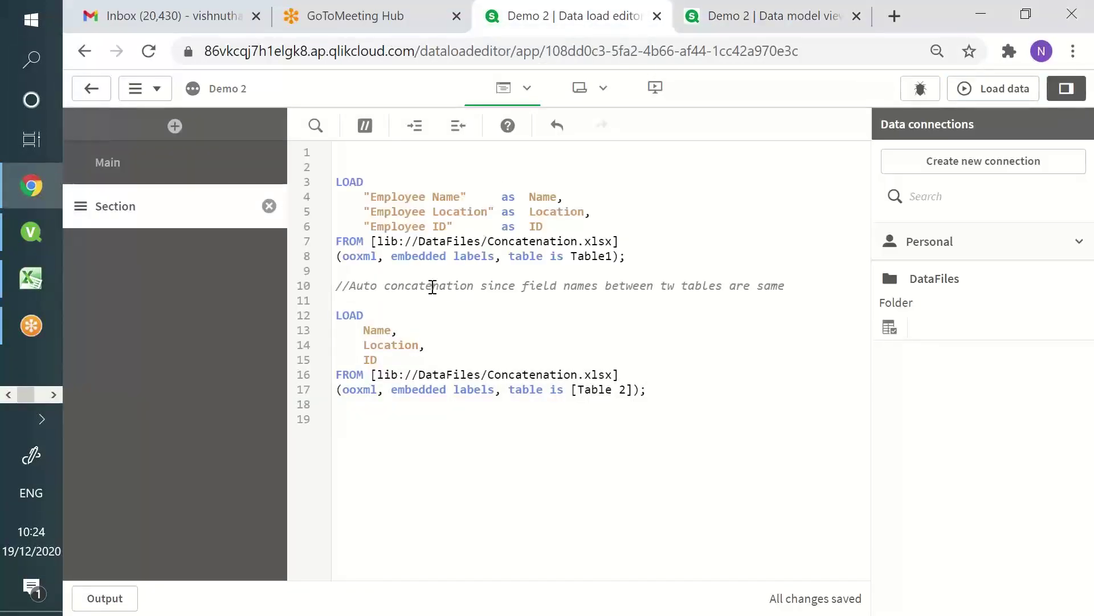
pyautogui.press('Return')
pyautogui.press('Return')
pyautogui.press('Up')
pyautogui.write('Noc')
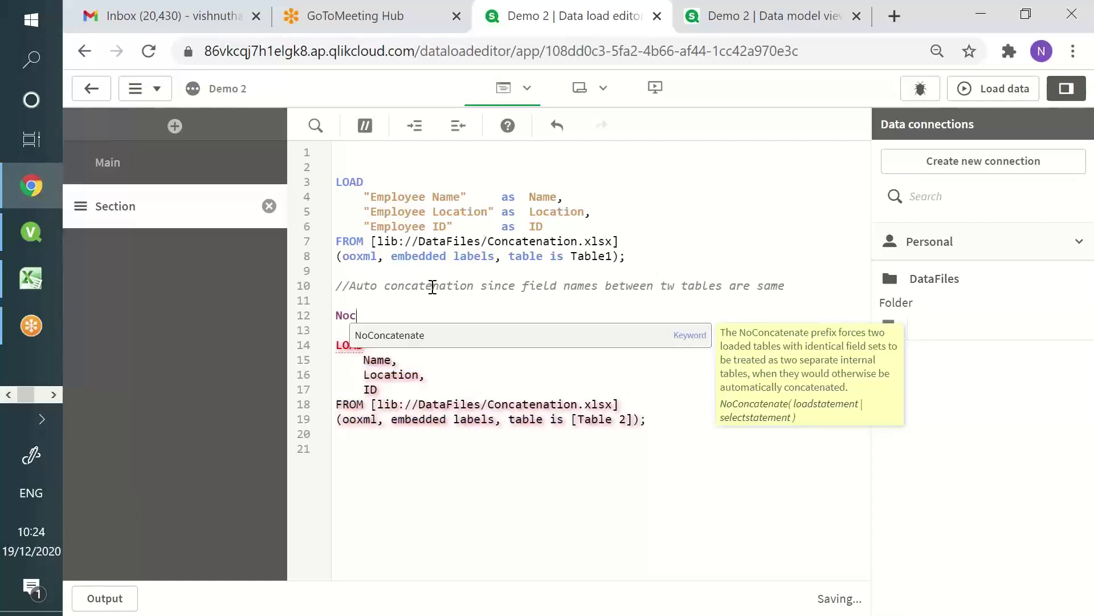
pyautogui.press('Return')
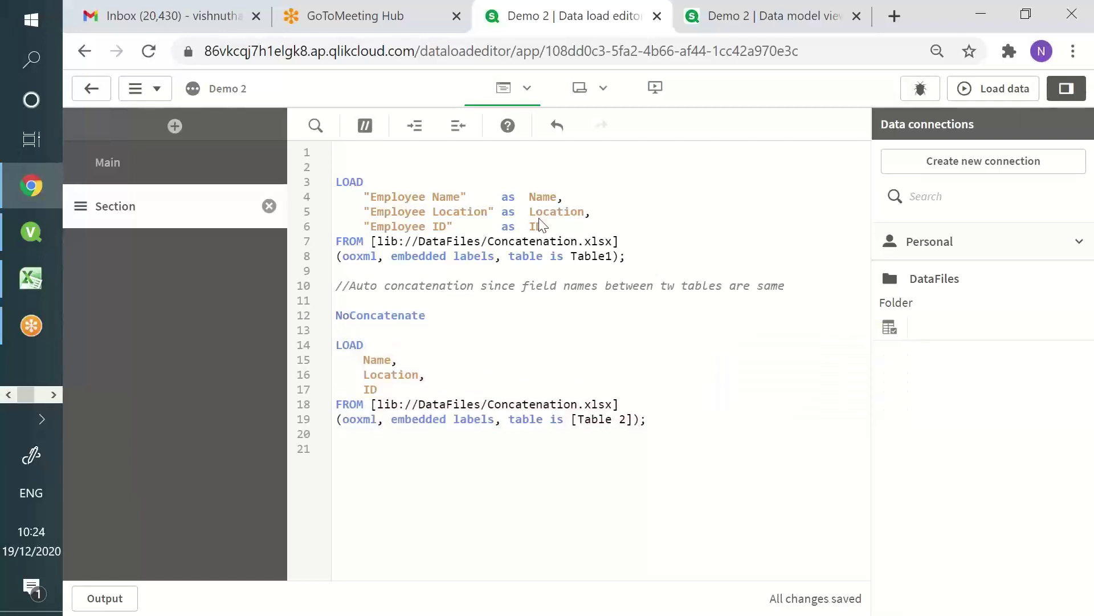
pyautogui.click(1024, 91)
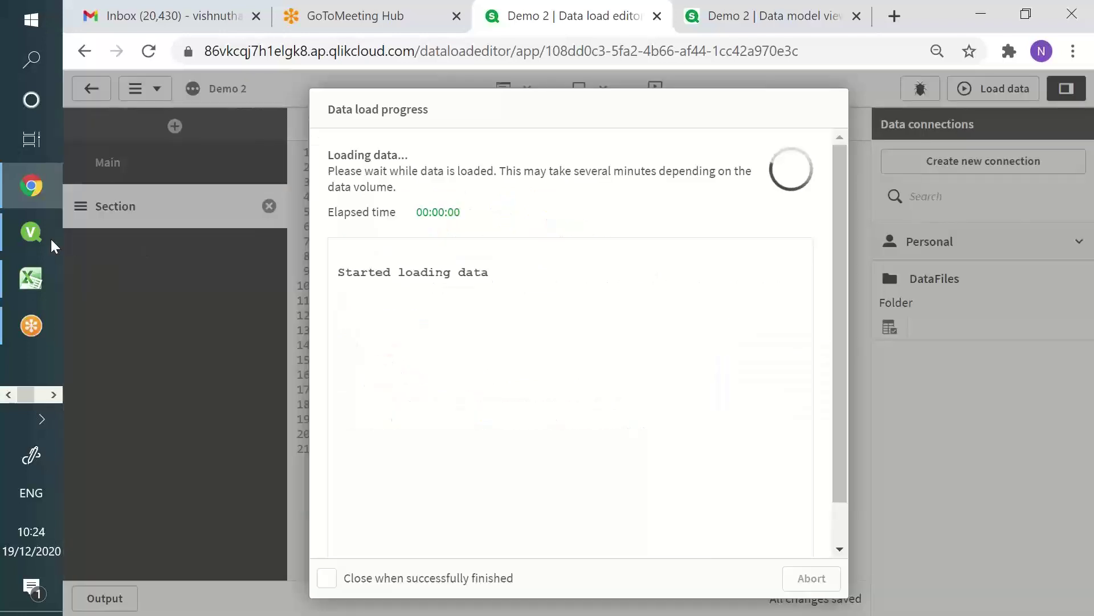
# - Switch back to QlikView, review the script execution log, and dismiss the dialogs left after the reload
pyautogui.click(33, 234)
pyautogui.moveTo(264, 240); pyautogui.dragTo(440, 274)
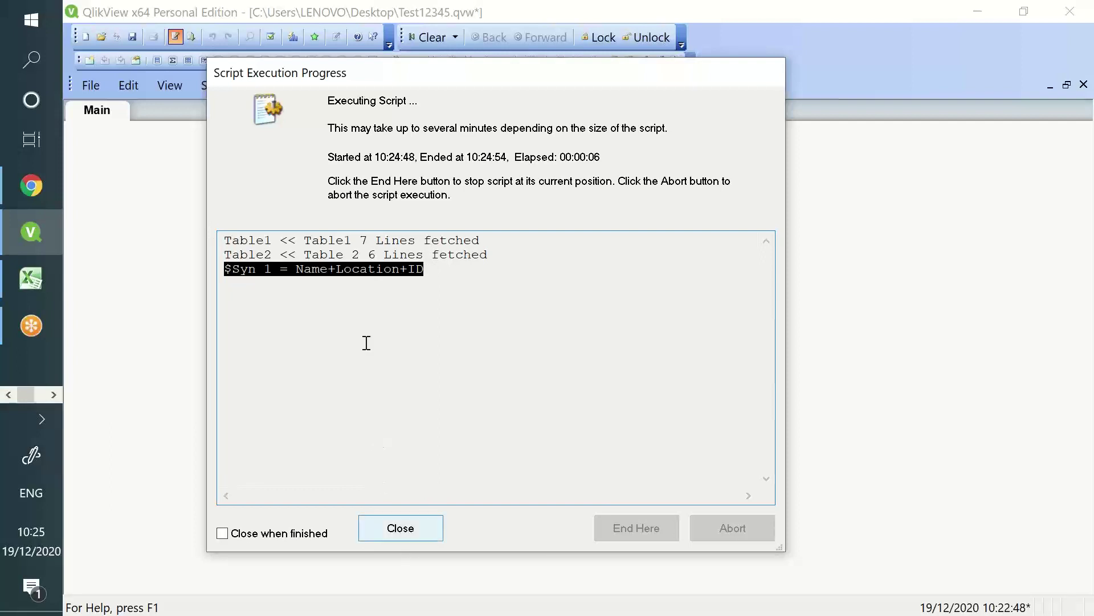
pyautogui.click(381, 536)
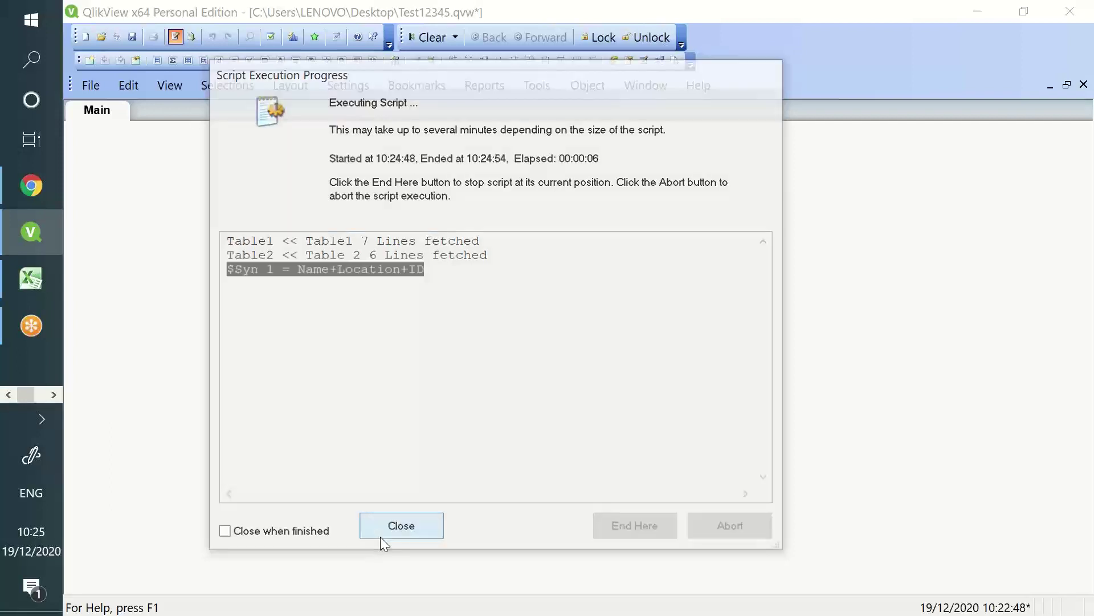
pyautogui.click(576, 558)
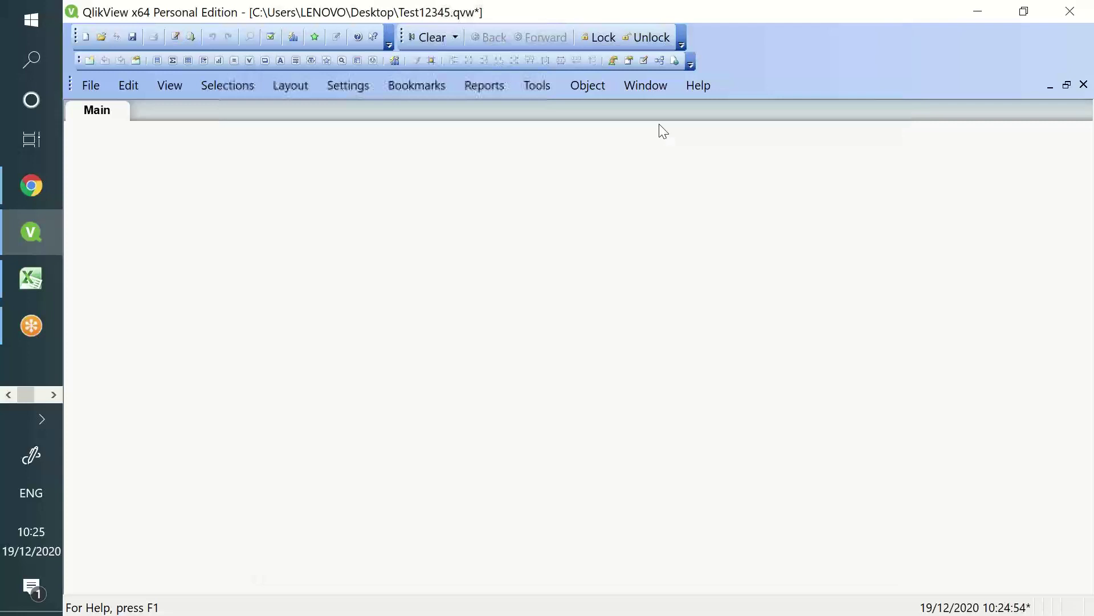
# - Spread the synthetic table, Table1 and Table2 into one horizontal row in the table viewer to inspect their links, and close the viewer
pyautogui.click(659, 60)
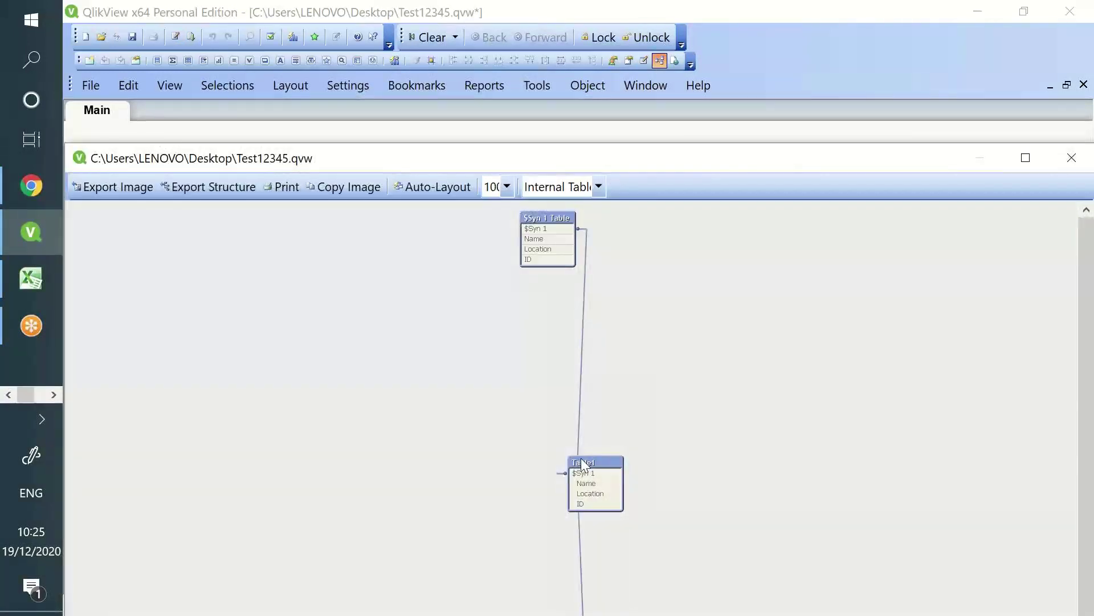
pyautogui.moveTo(576, 482); pyautogui.dragTo(729, 285)
pyautogui.moveTo(730, 162); pyautogui.dragTo(728, 41)
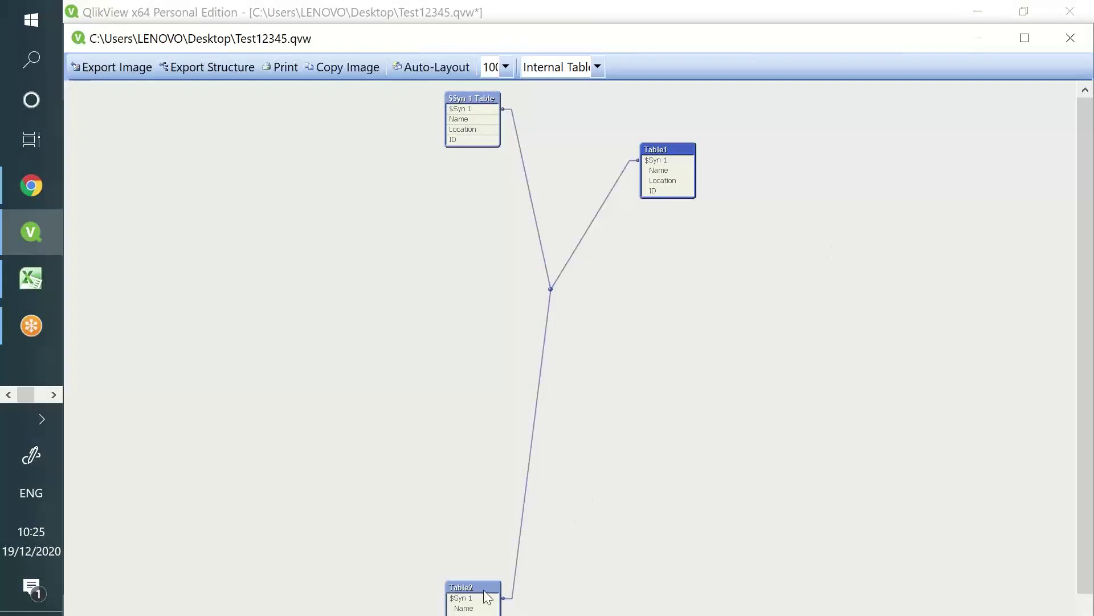
pyautogui.moveTo(472, 576); pyautogui.dragTo(542, 576)
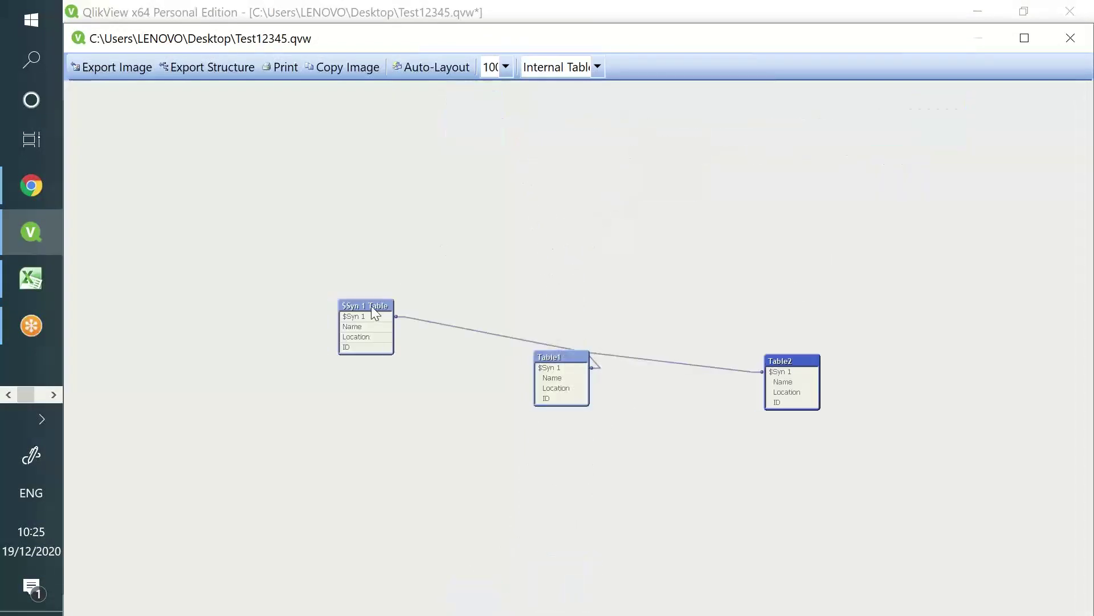
pyautogui.moveTo(379, 316); pyautogui.dragTo(273, 329)
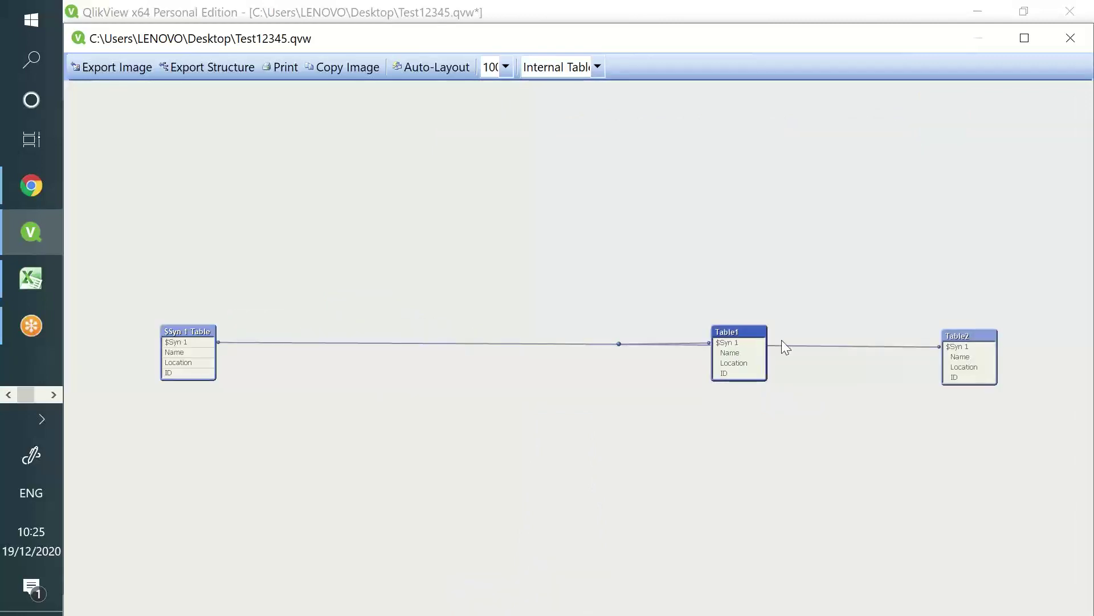
pyautogui.moveTo(956, 337); pyautogui.dragTo(956, 333)
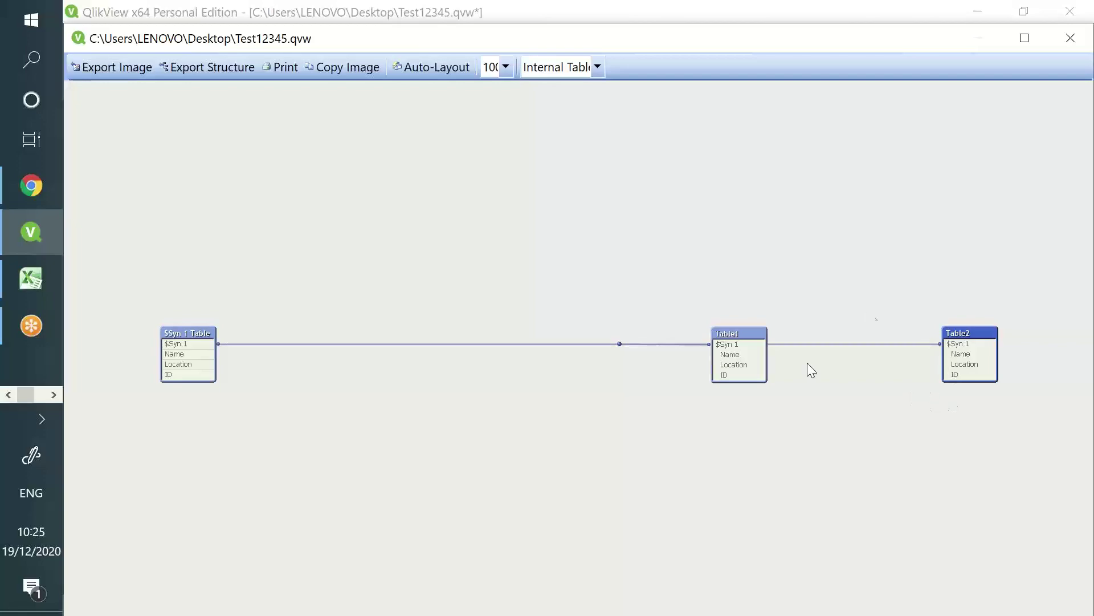
pyautogui.click(1074, 50)
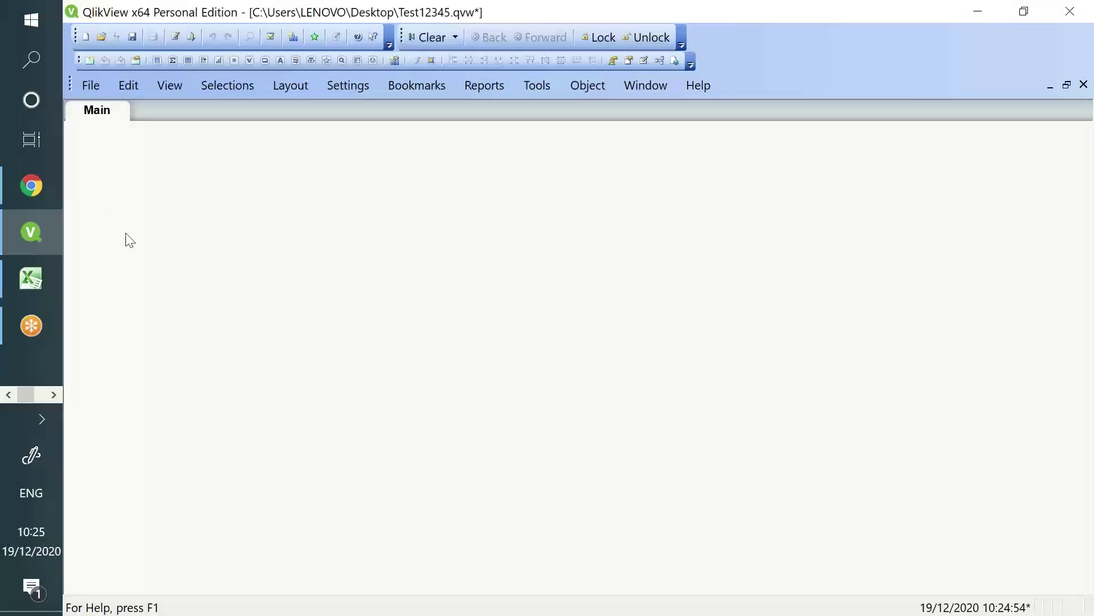
# - Switch to Qlik Sense, close the data load progress report, and examine the table links in the data model viewer
pyautogui.click(27, 197)
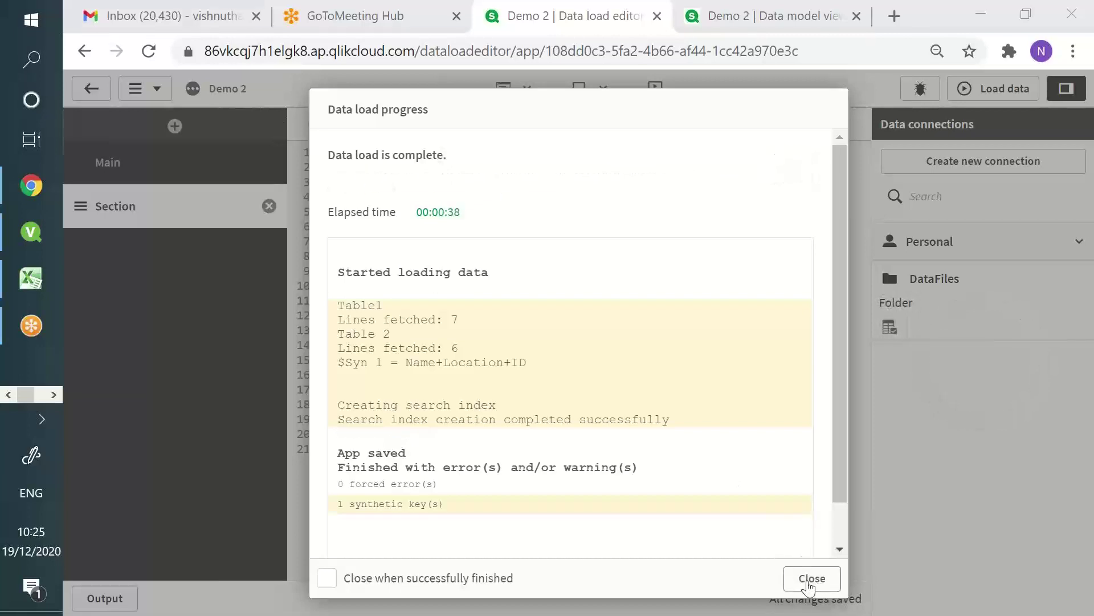
pyautogui.click(812, 578)
pyautogui.click(841, 28)
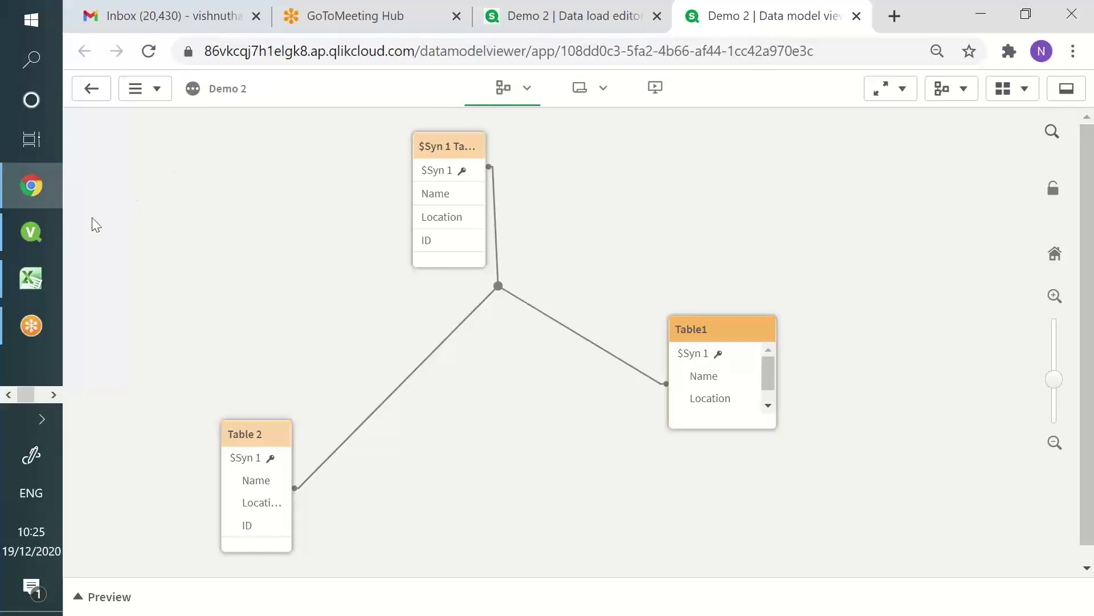
# - Reopen the QlikView load script and remove the Name, Location and ID aliases from the Table1 load
pyautogui.click(7, 233)
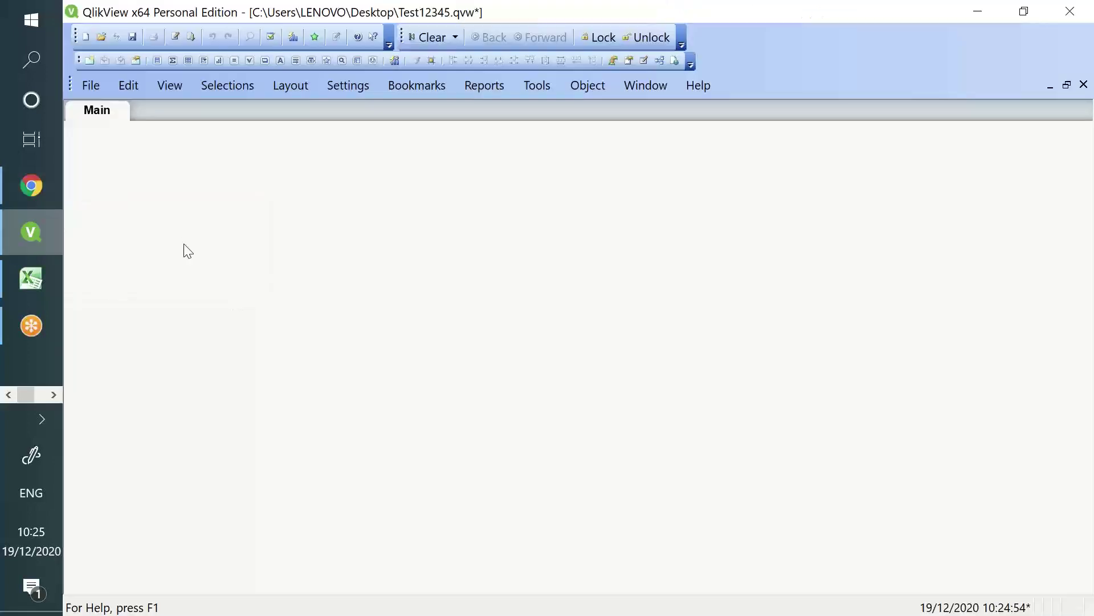
pyautogui.click(176, 39)
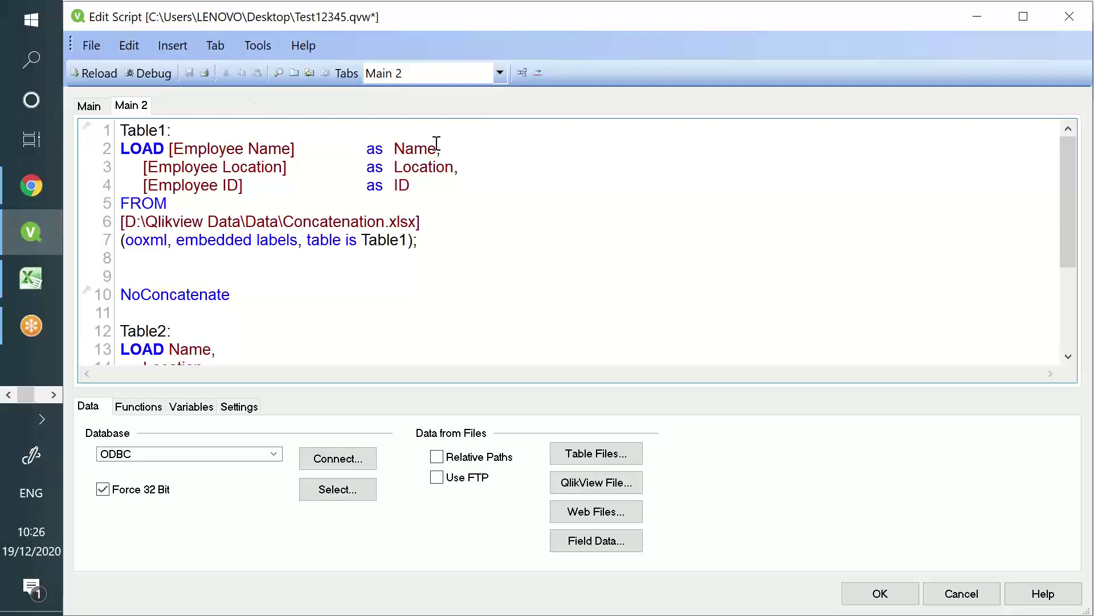
pyautogui.moveTo(437, 149); pyautogui.dragTo(294, 152)
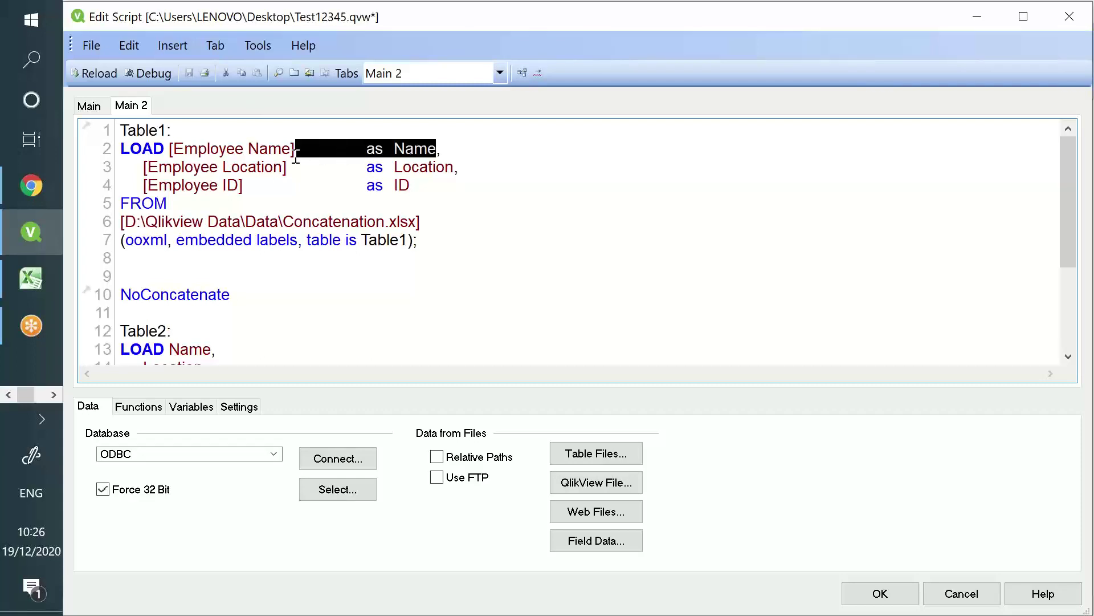
pyautogui.press('Delete')
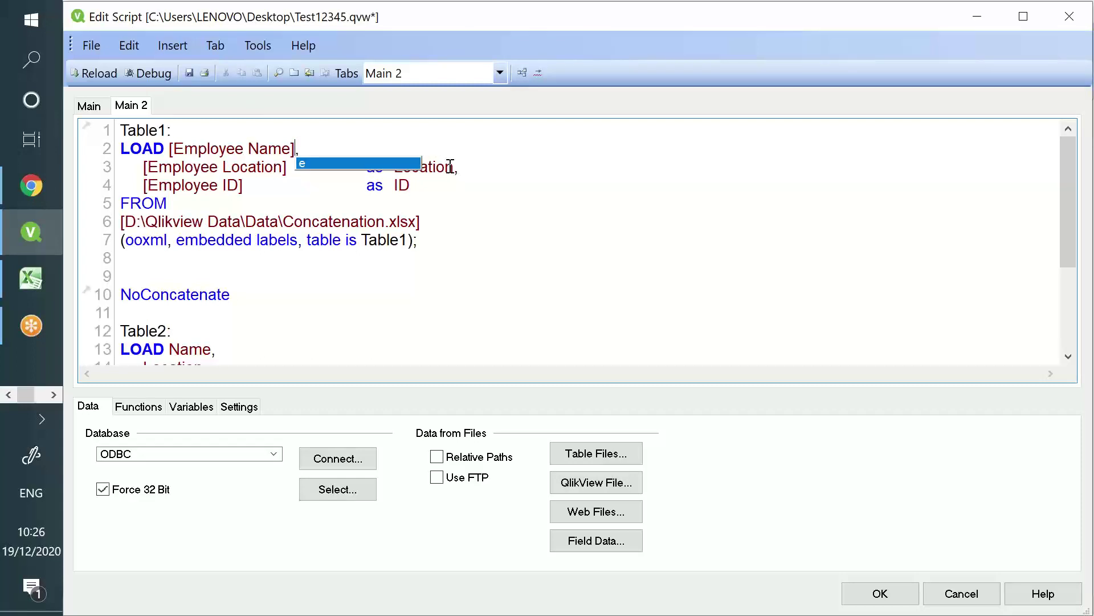
pyautogui.moveTo(454, 166); pyautogui.dragTo(291, 170)
pyautogui.press('Delete')
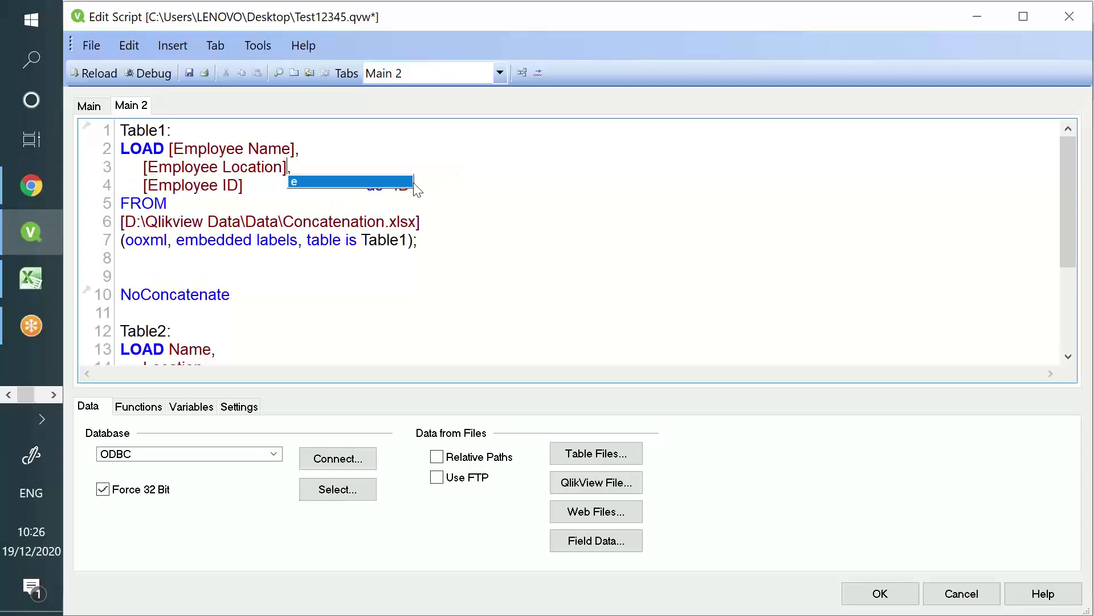
pyautogui.moveTo(402, 186); pyautogui.dragTo(247, 185)
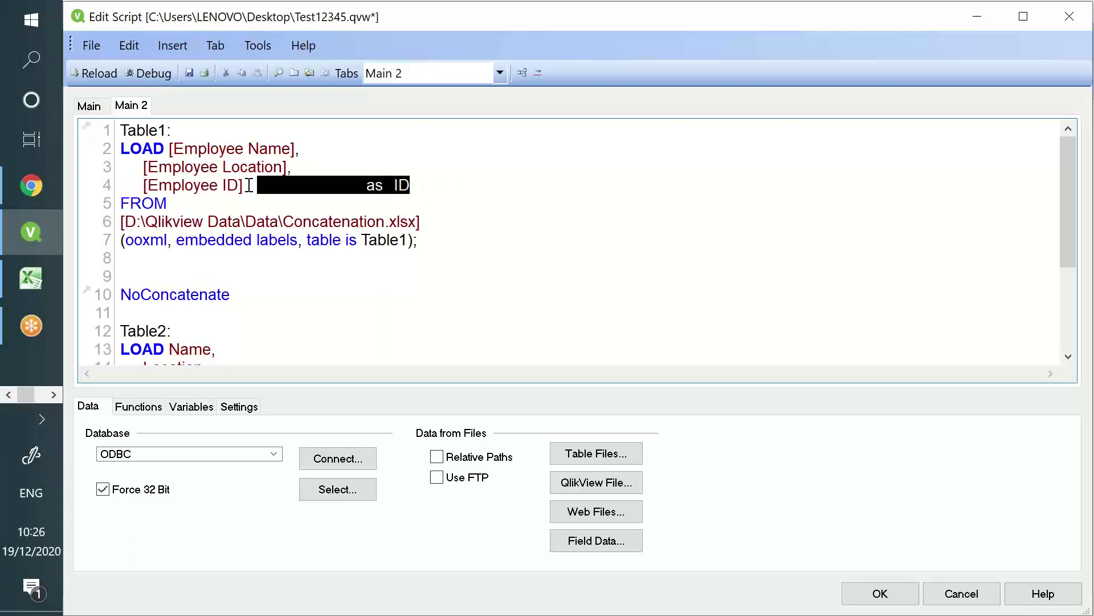
pyautogui.press('Delete')
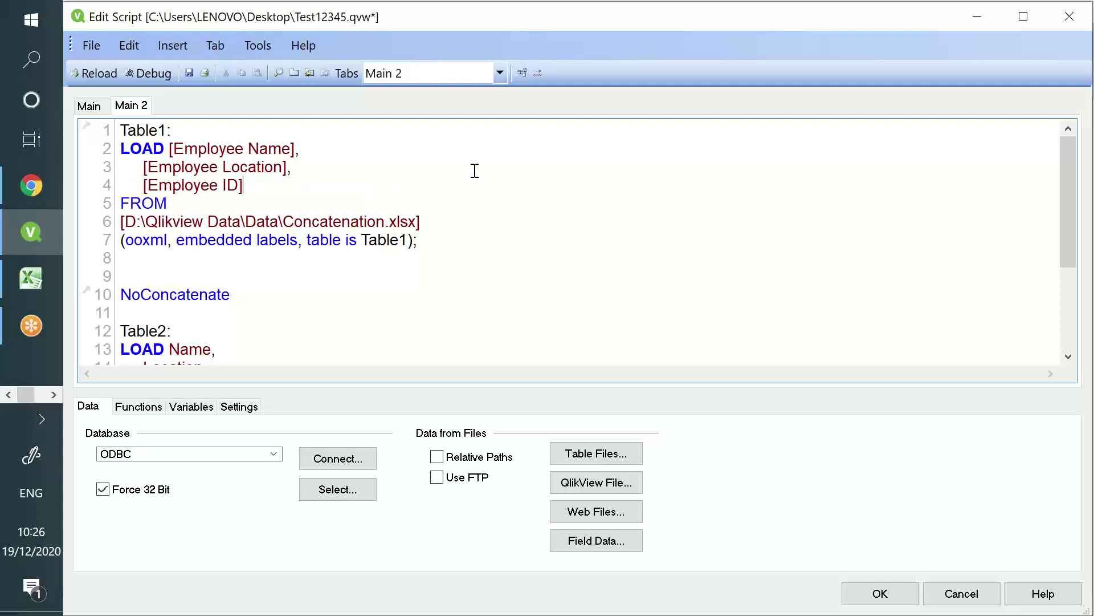
# - Delete the NoConcatenate keyword and the entire Table2 load statement from the script
pyautogui.scroll(-2, 367, 222)
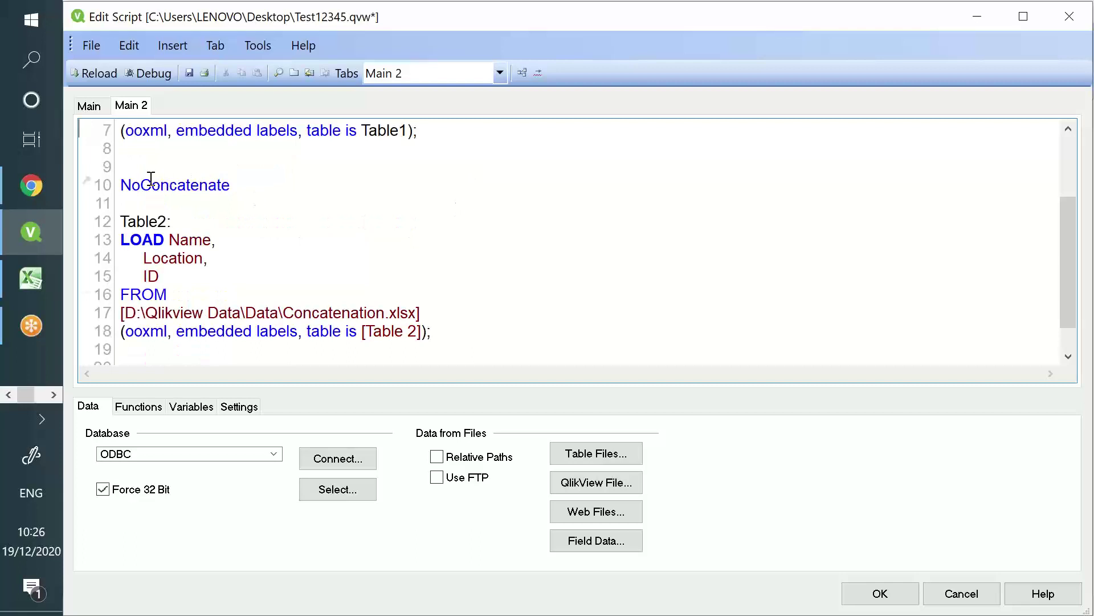
pyautogui.click(117, 183)
pyautogui.hotkey('shift', 'Down')
pyautogui.hotkey('shift', 'Down')
pyautogui.hotkey('shift', 'Down')
pyautogui.hotkey('shift', 'Down')
pyautogui.hotkey('shift', 'Down')
pyautogui.hotkey('shift', 'Down')
pyautogui.hotkey('shift', 'Down')
pyautogui.hotkey('shift', 'Down')
pyautogui.hotkey('shift', 'Down')
pyautogui.hotkey('shift', 'Down')
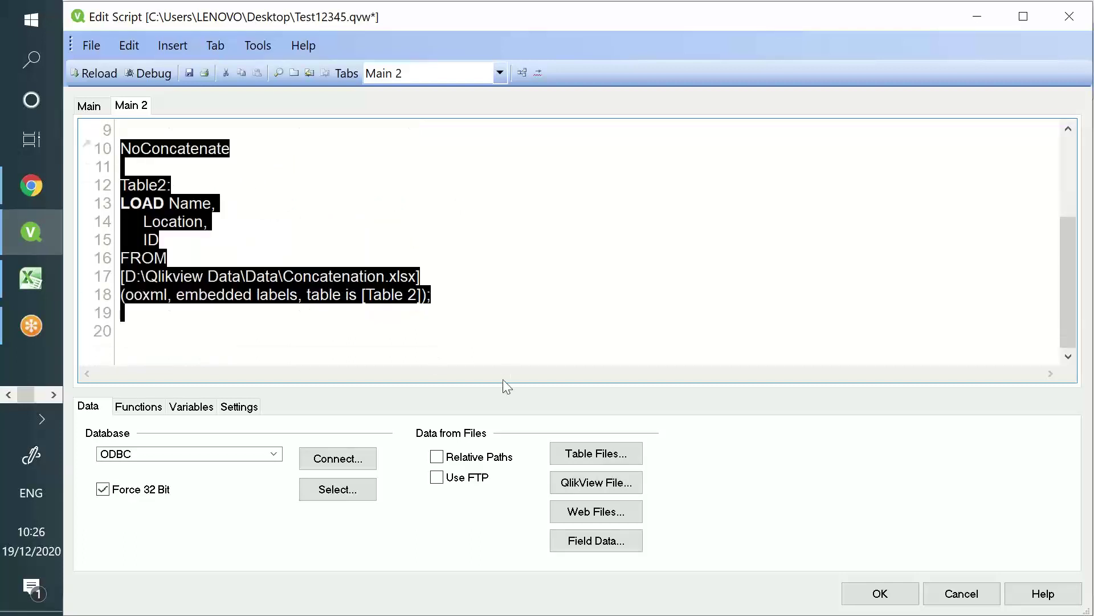
pyautogui.press('Delete')
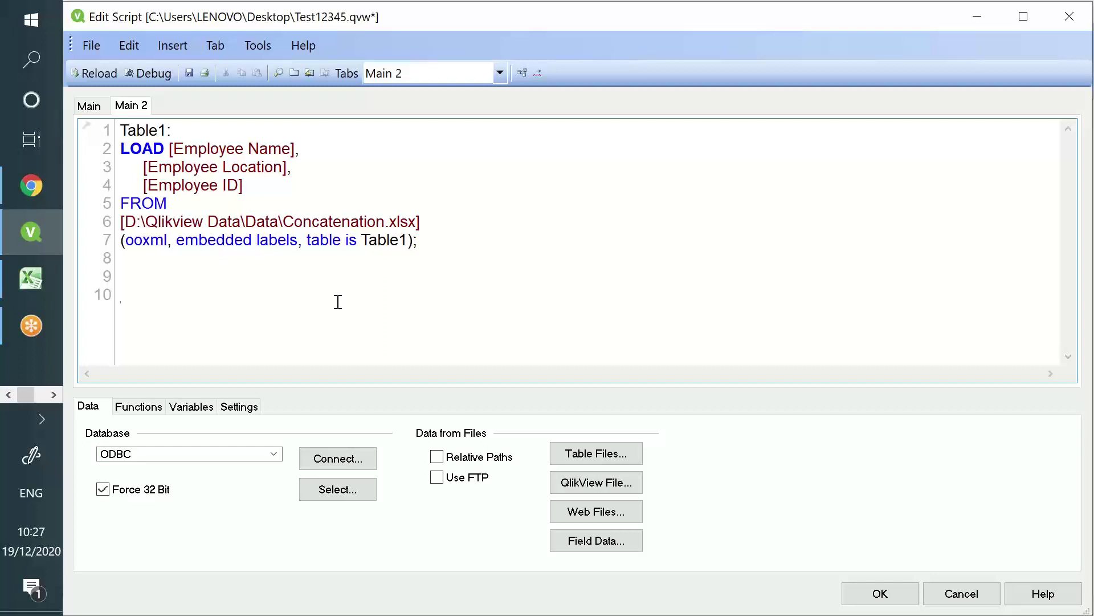
# - Begin a new load statement labelled "Table2:" below the Table1 load
pyautogui.write('Table2:')
pyautogui.press('Return')
pyautogui.write('Load')
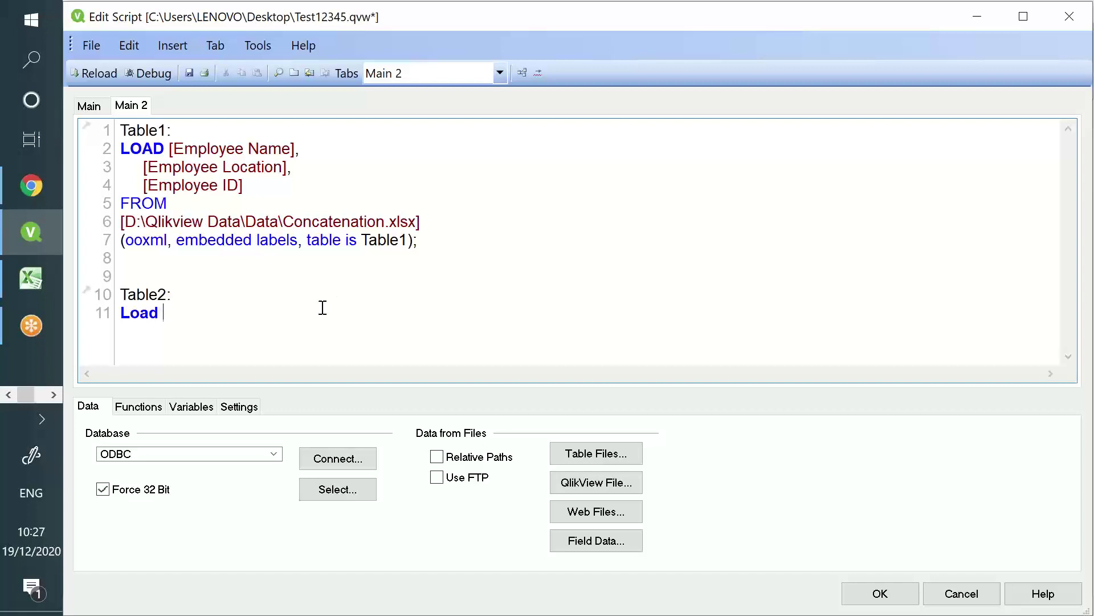
# - Clear the entire script on the Main 2 tab and choose the Store workbook as the table file to load
pyautogui.moveTo(320, 308); pyautogui.dragTo(112, 130)
pyautogui.press('Delete')
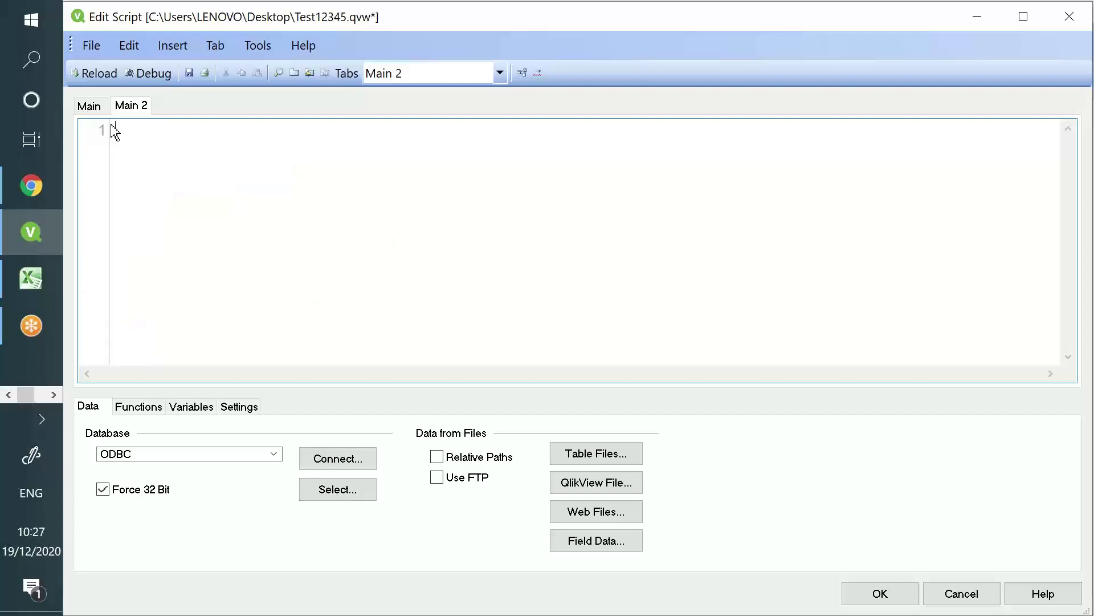
pyautogui.click(573, 452)
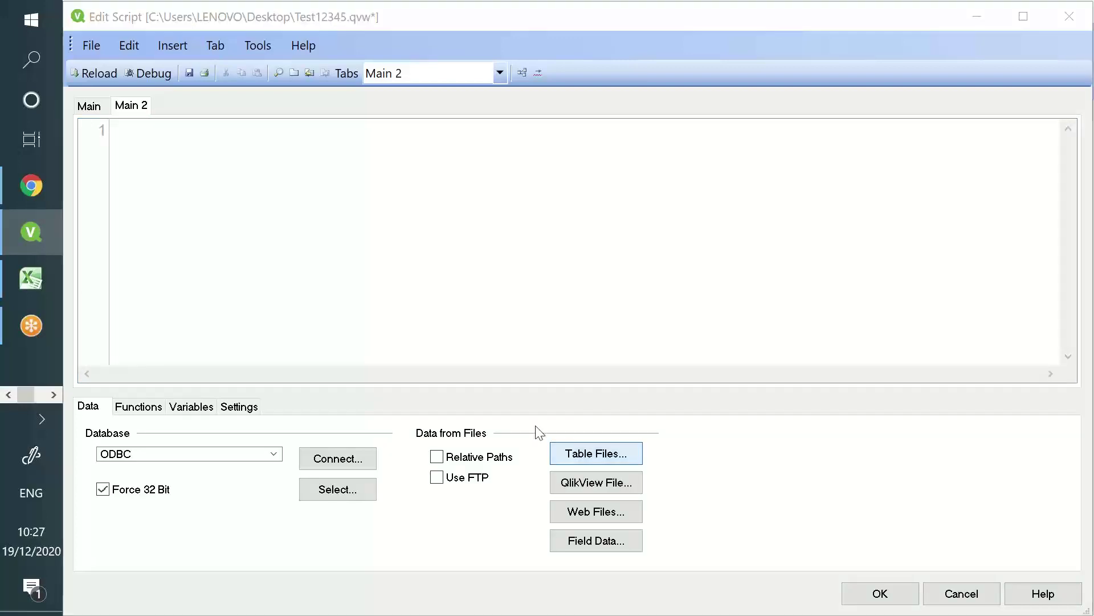
pyautogui.click(262, 235)
pyautogui.press('s')
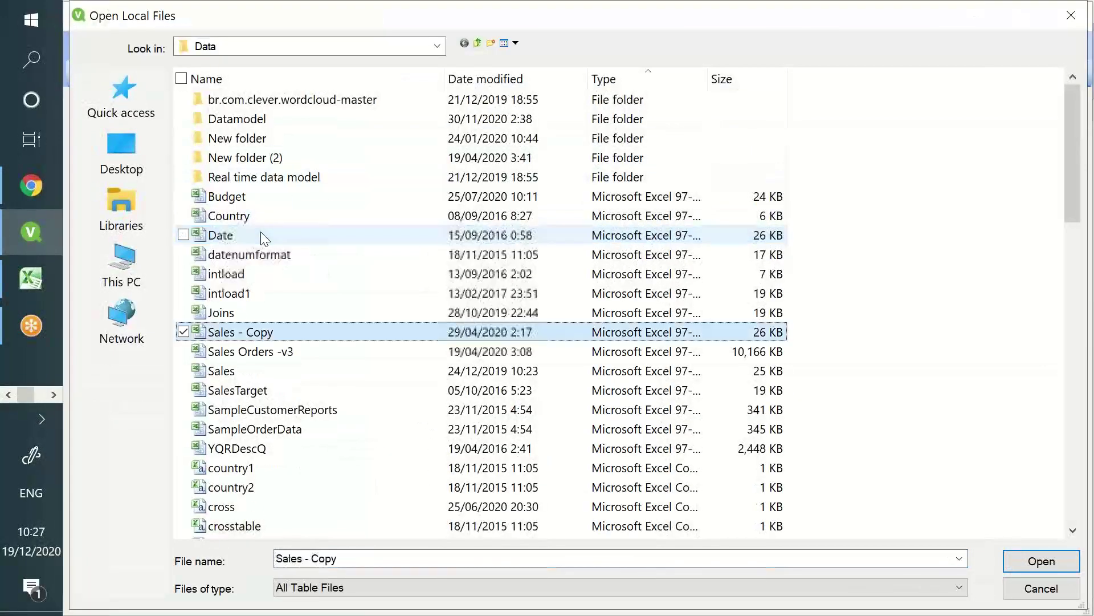
pyautogui.press('t')
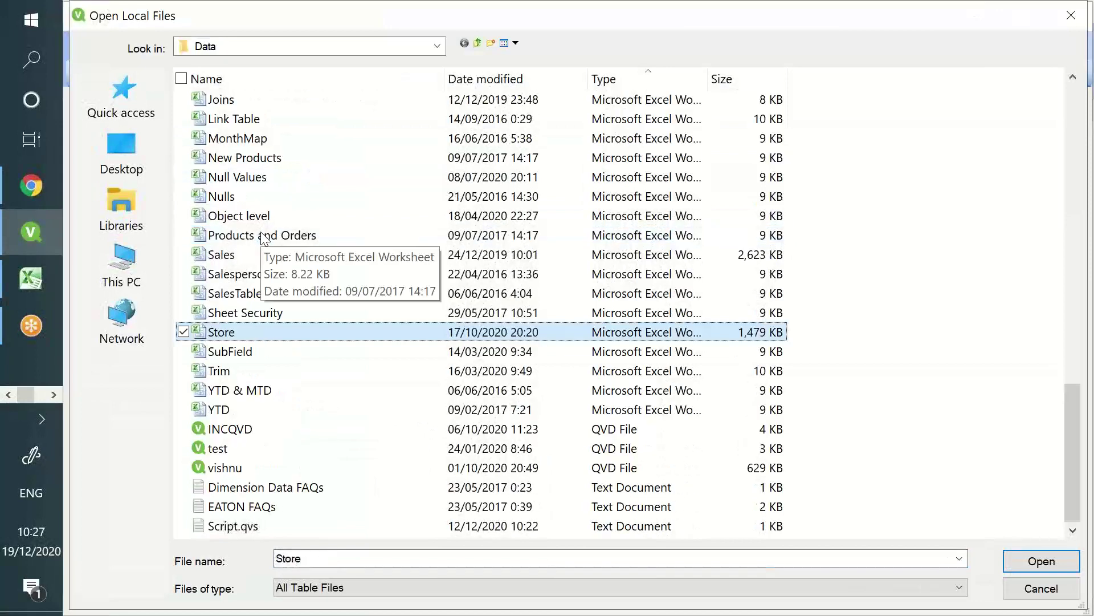
pyautogui.doubleClick(271, 335)
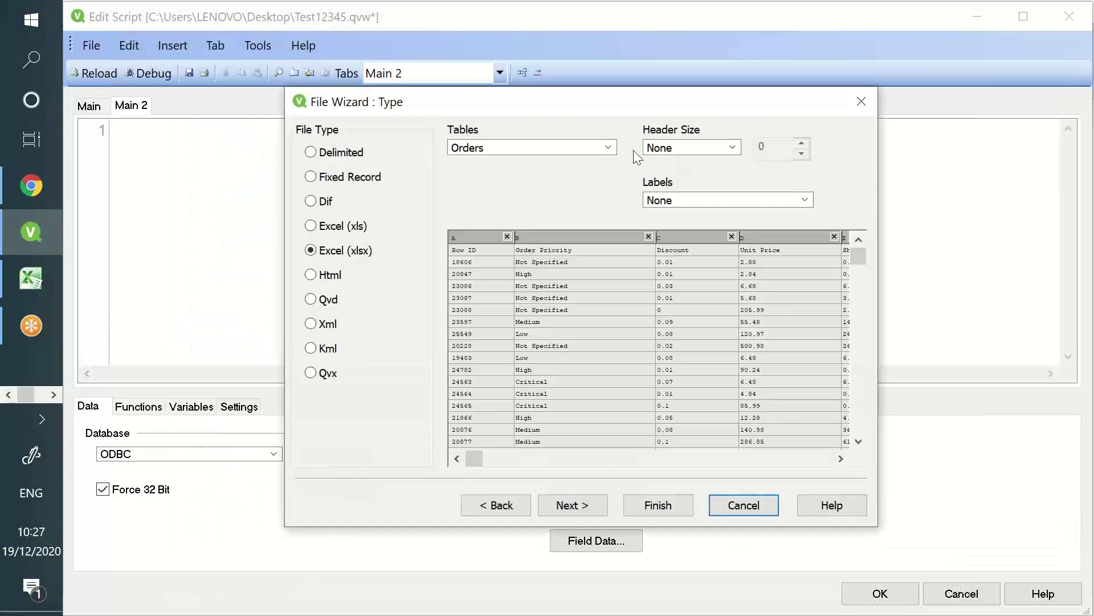
# - Insert a load statement for the workbook's Orders table using embedded labels
pyautogui.click(608, 147)
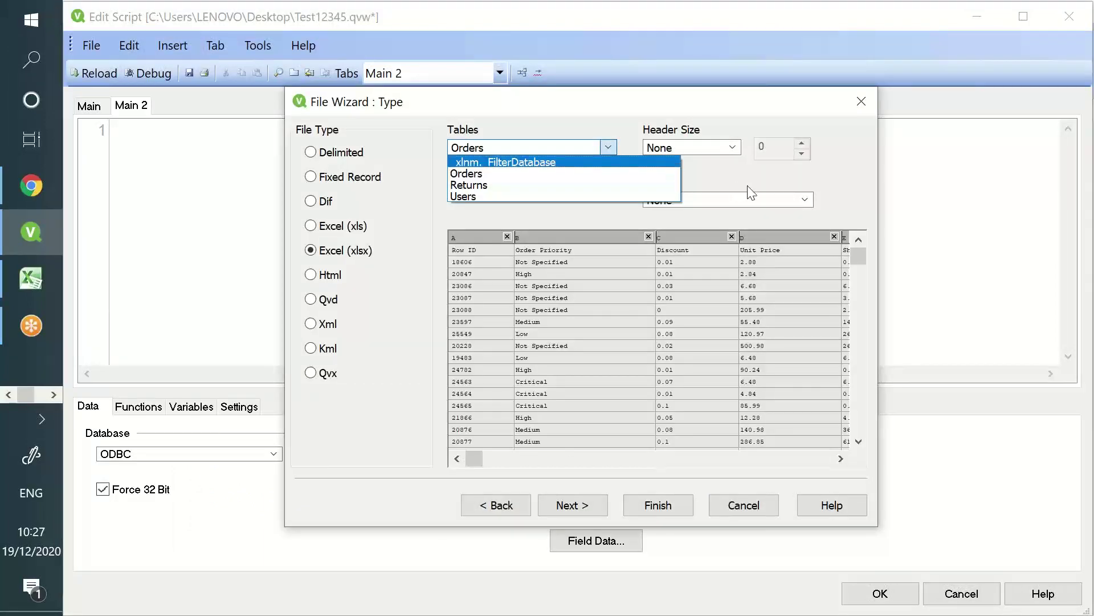
pyautogui.click(784, 202)
pyautogui.click(768, 227)
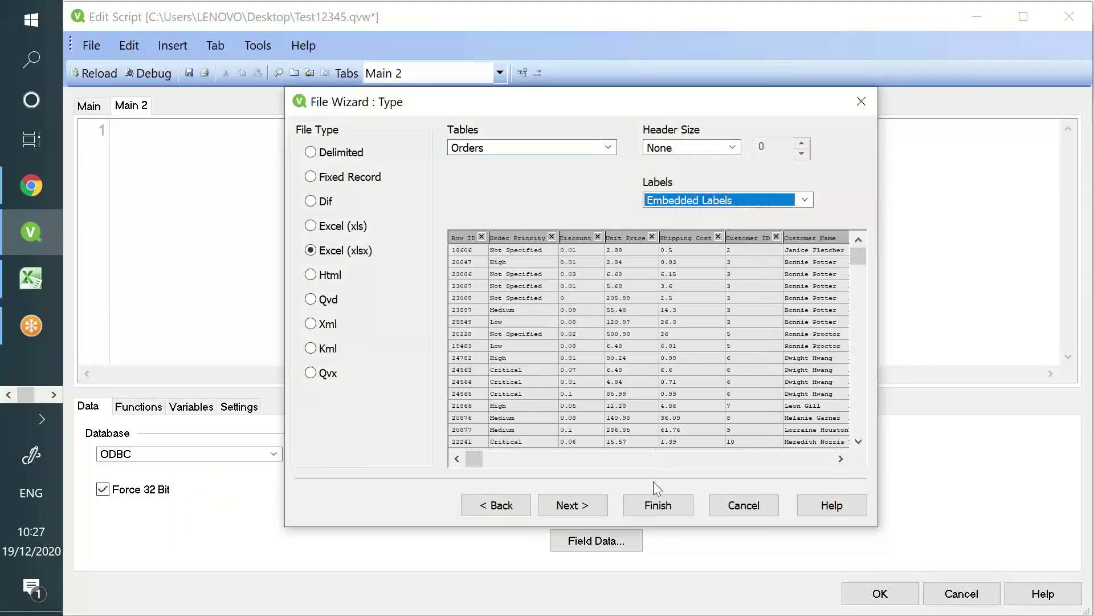
pyautogui.click(656, 507)
# - Label the new Orders load statement "Store:" at the start of the script
pyautogui.click(119, 130)
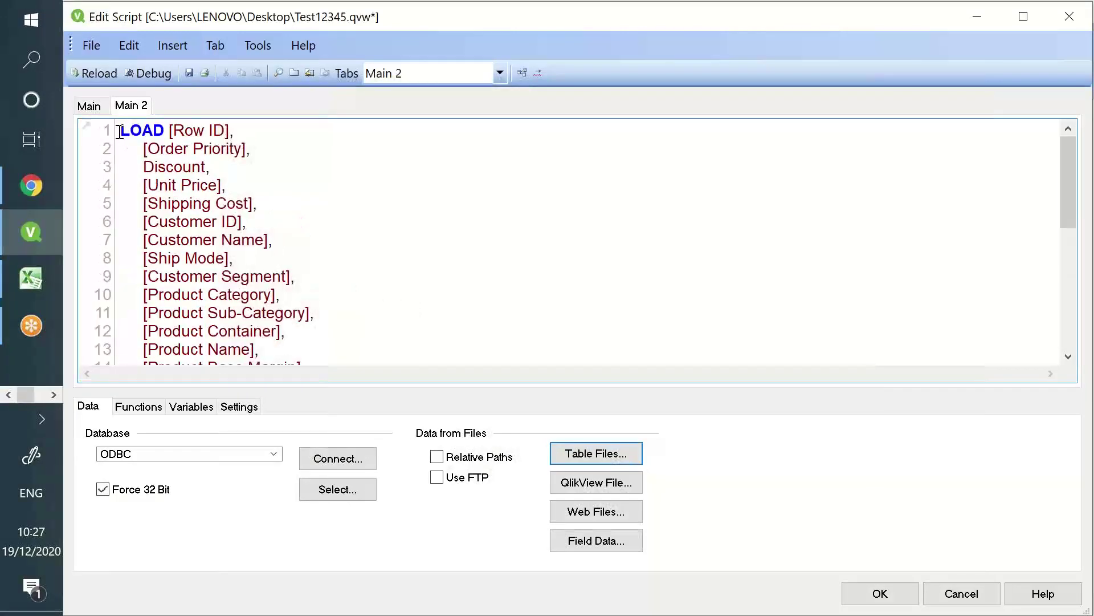
pyautogui.press('Return')
pyautogui.write('Store:')
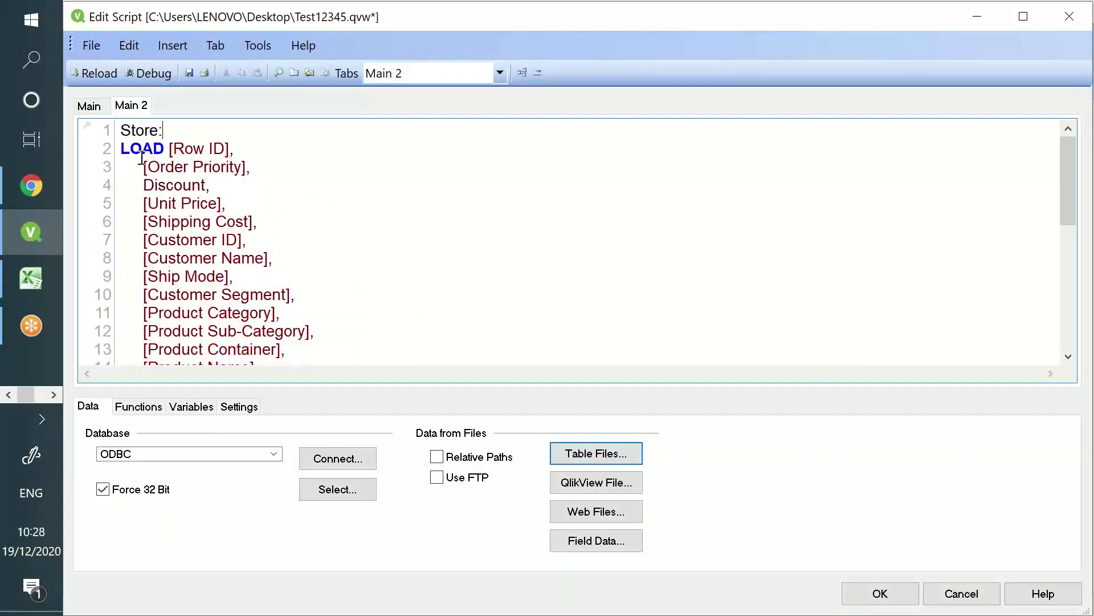
# - Below the Store load, add a table labelled "Resident:" with the statement "Load * Resident Store;"
pyautogui.scroll(-6, 171, 234)
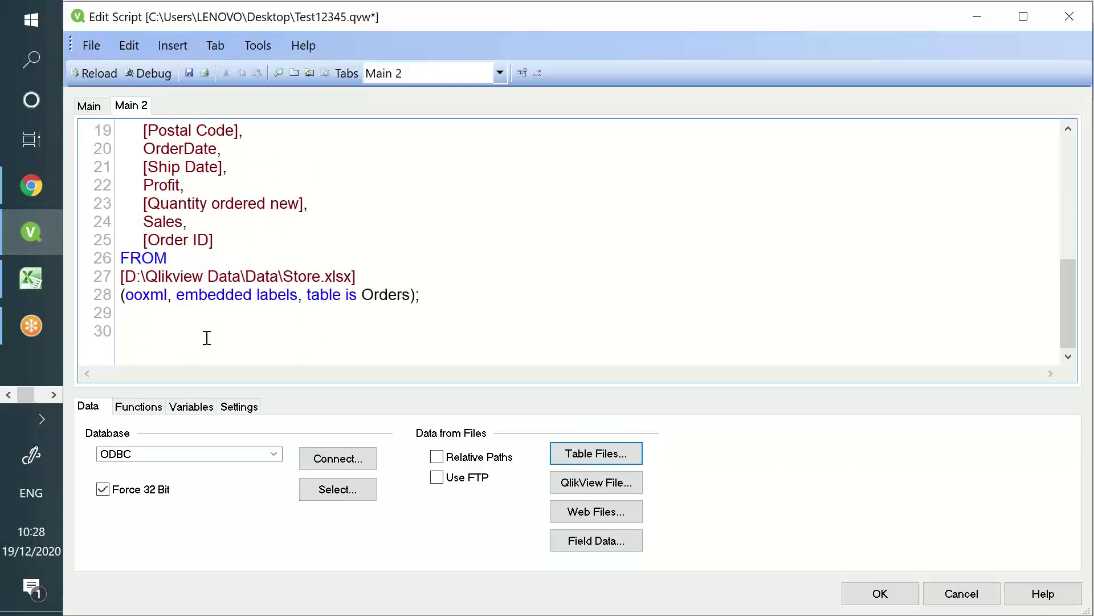
pyautogui.press('Return')
pyautogui.press('Return')
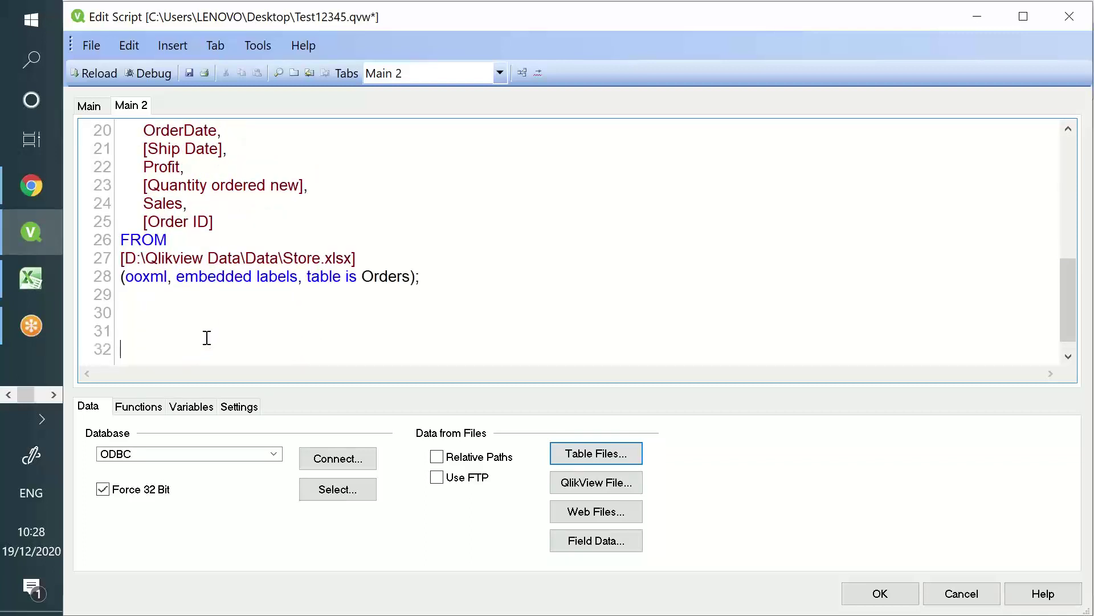
pyautogui.write('Resident')
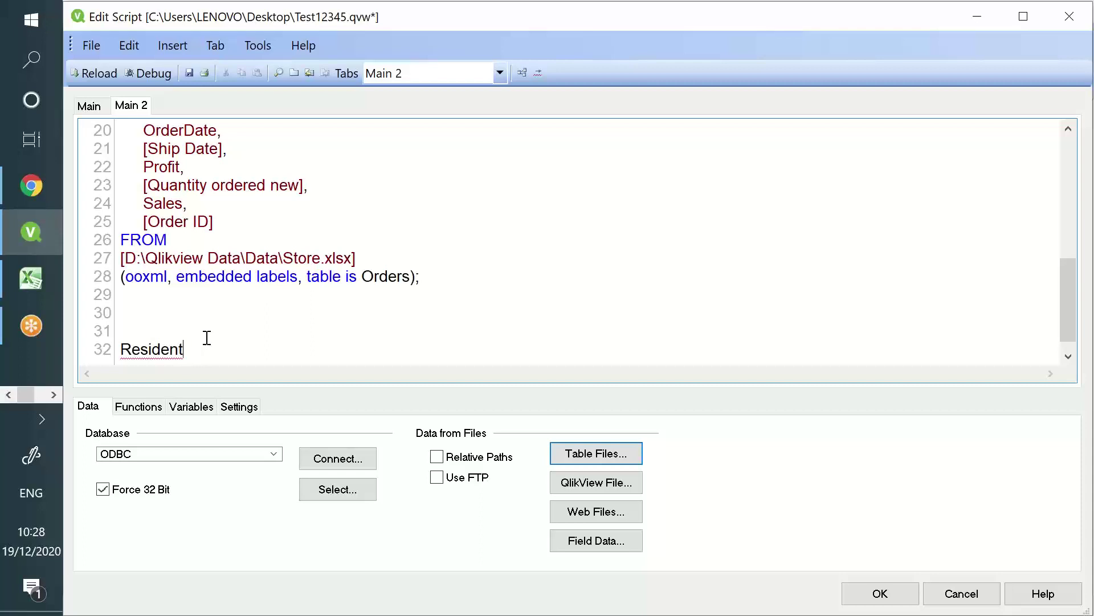
pyautogui.write(':')
pyautogui.press('Return')
pyautogui.write('Load')
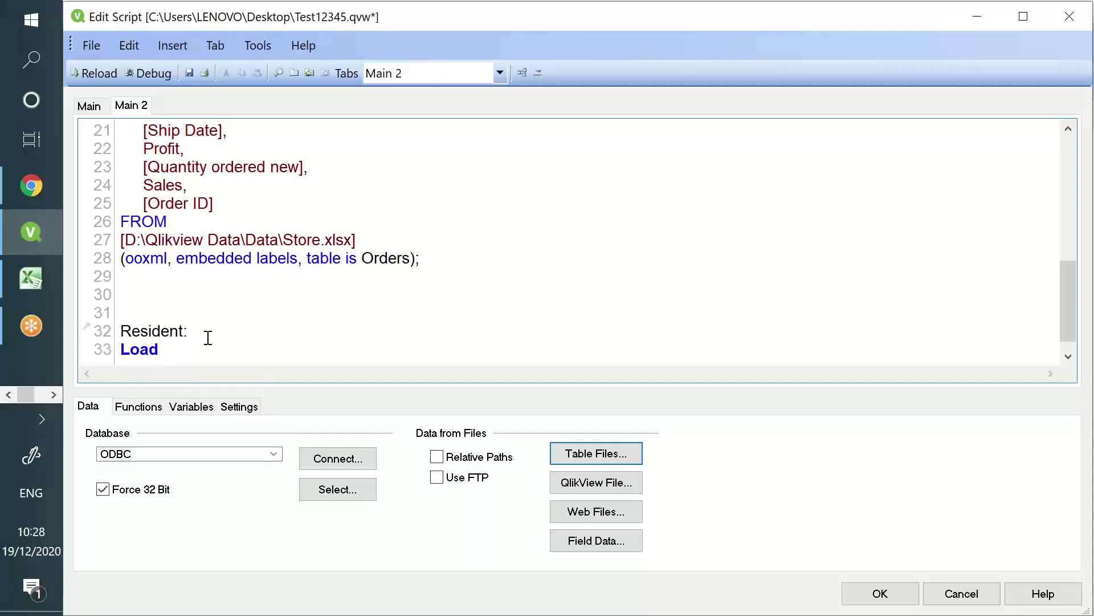
pyautogui.scroll(6, 208, 337)
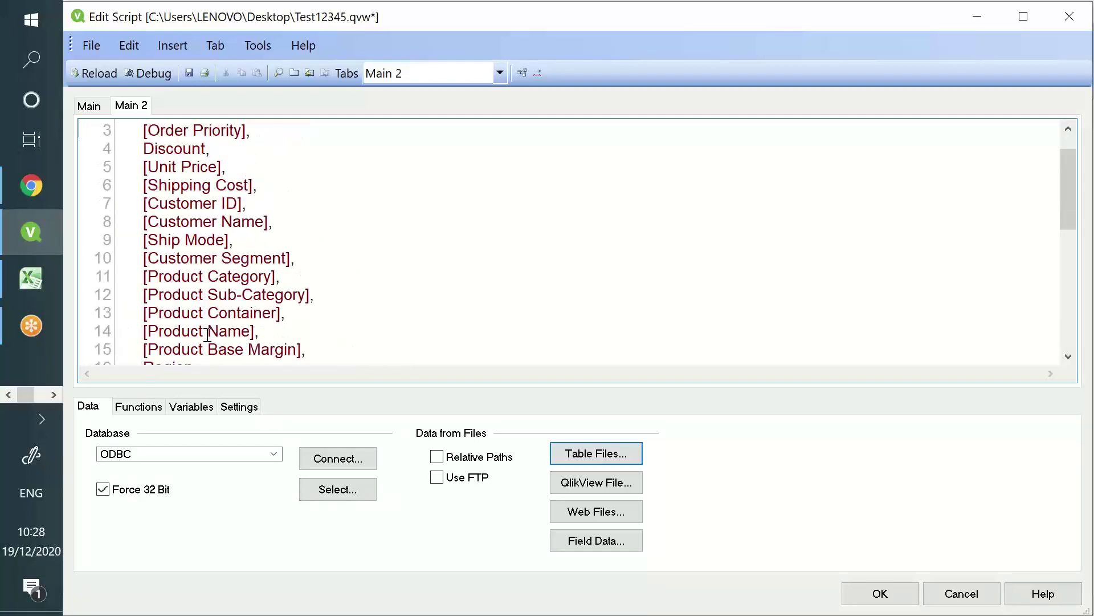
pyautogui.scroll(-3, 201, 337)
pyautogui.scroll(-3, 201, 338)
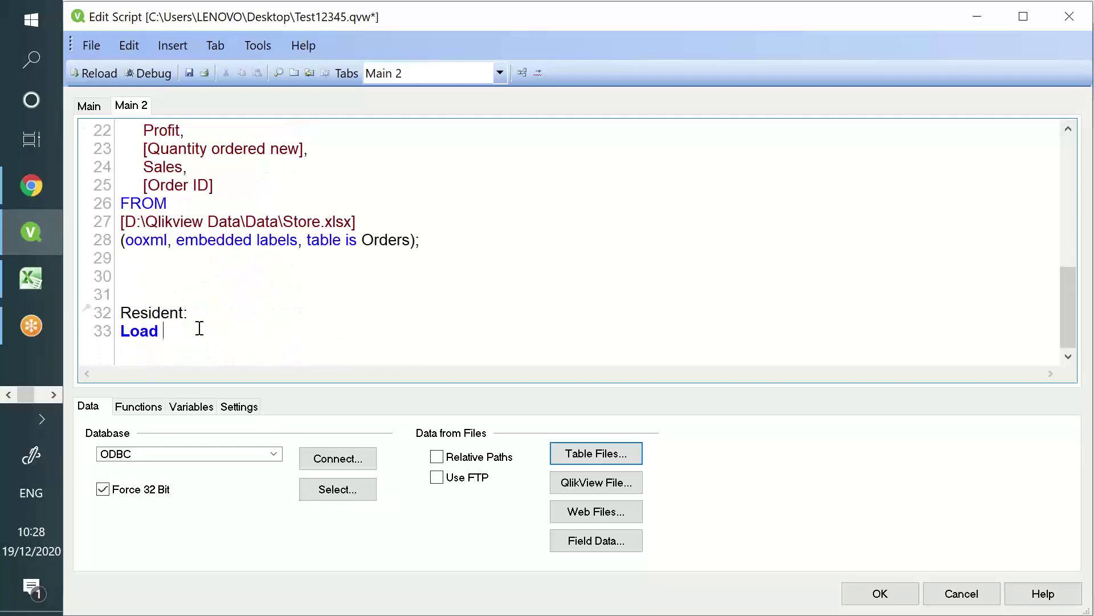
pyautogui.write('* Resident Store;')
# - Examine the resident load statement, its source table name and the Store field list that the asterisk stands for
pyautogui.doubleClick(179, 331)
pyautogui.click(254, 330)
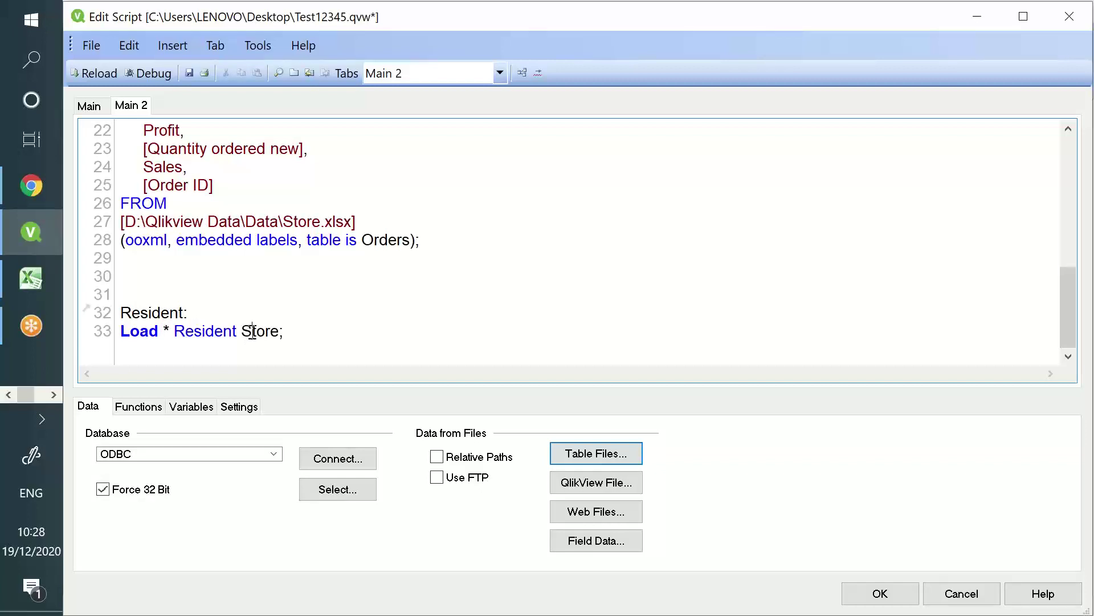
pyautogui.doubleClick(254, 330)
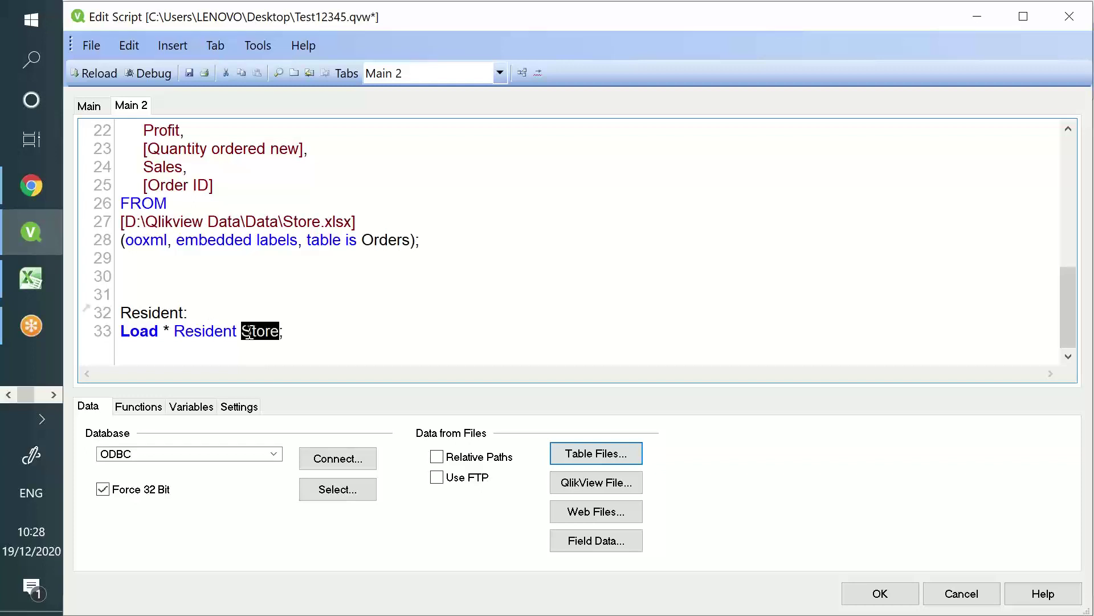
pyautogui.click(172, 330)
pyautogui.doubleClick(182, 331)
pyautogui.click(168, 330)
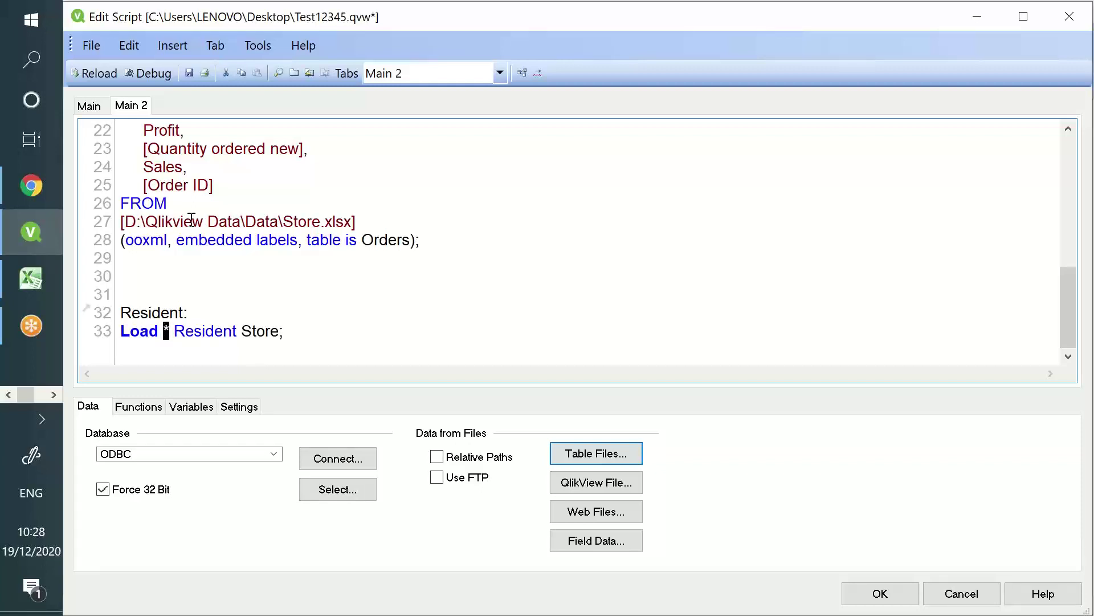
pyautogui.moveTo(182, 117); pyautogui.dragTo(166, 149)
pyautogui.scroll(-7, 222, 273)
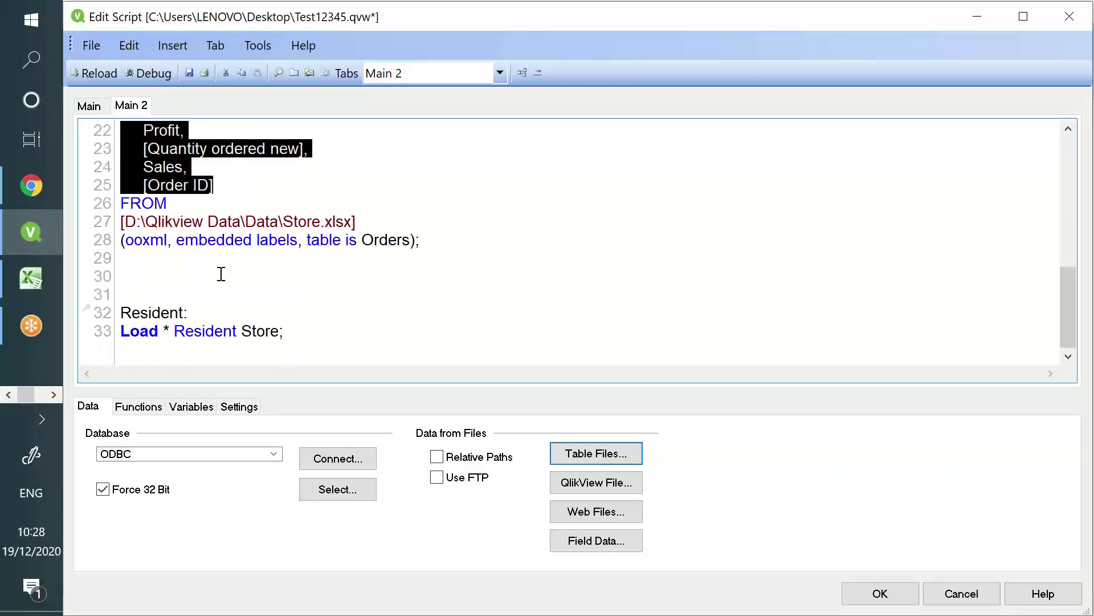
pyautogui.click(134, 311)
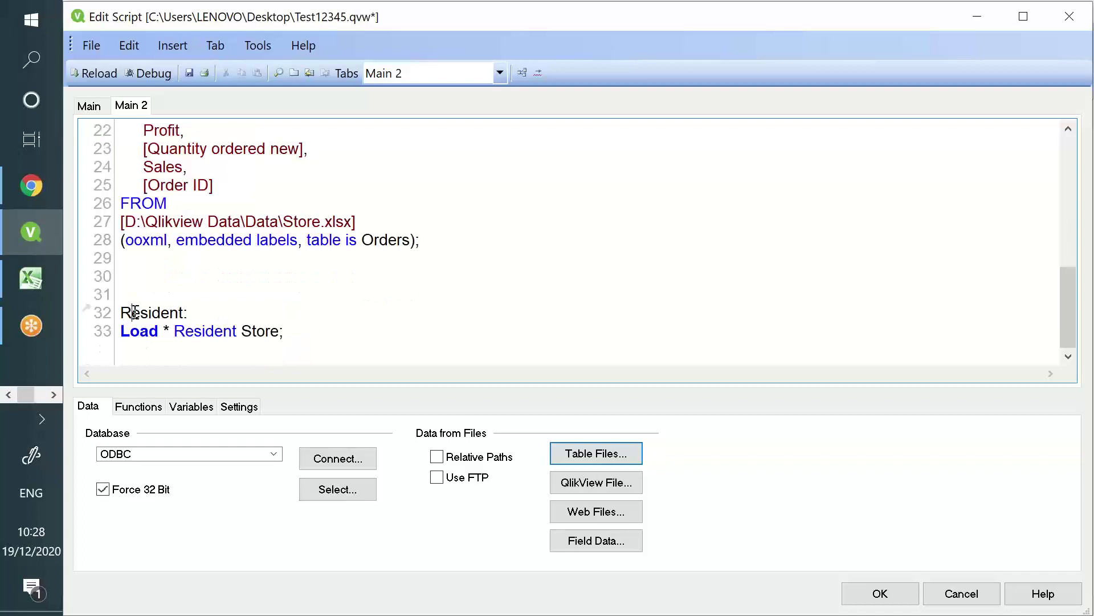
pyautogui.doubleClick(249, 332)
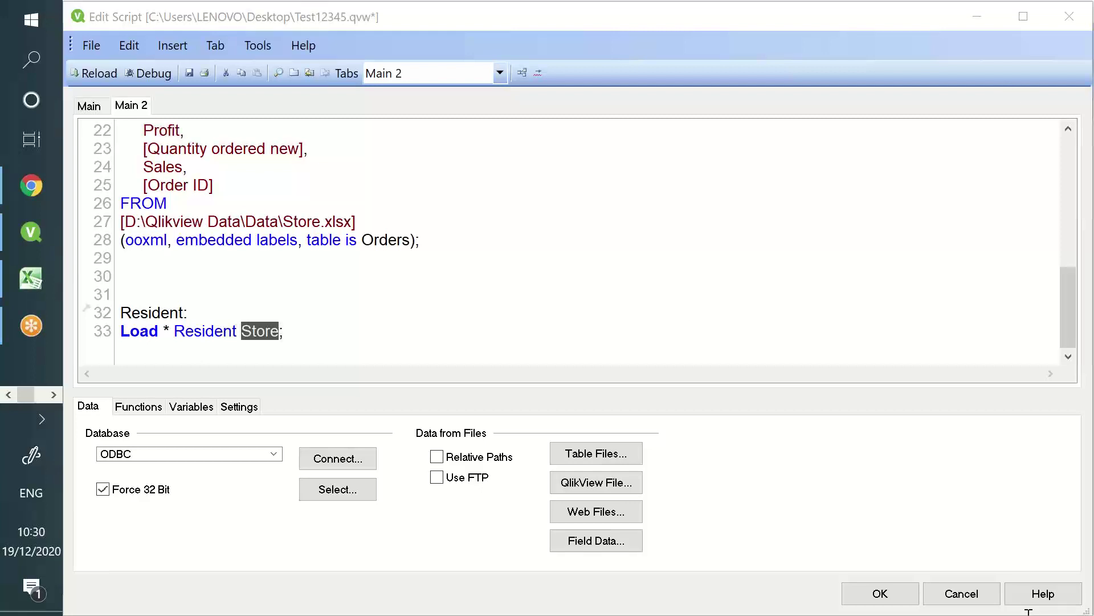
pyautogui.moveTo(143, 130); pyautogui.dragTo(213, 188)
pyautogui.moveTo(122, 294); pyautogui.dragTo(239, 346)
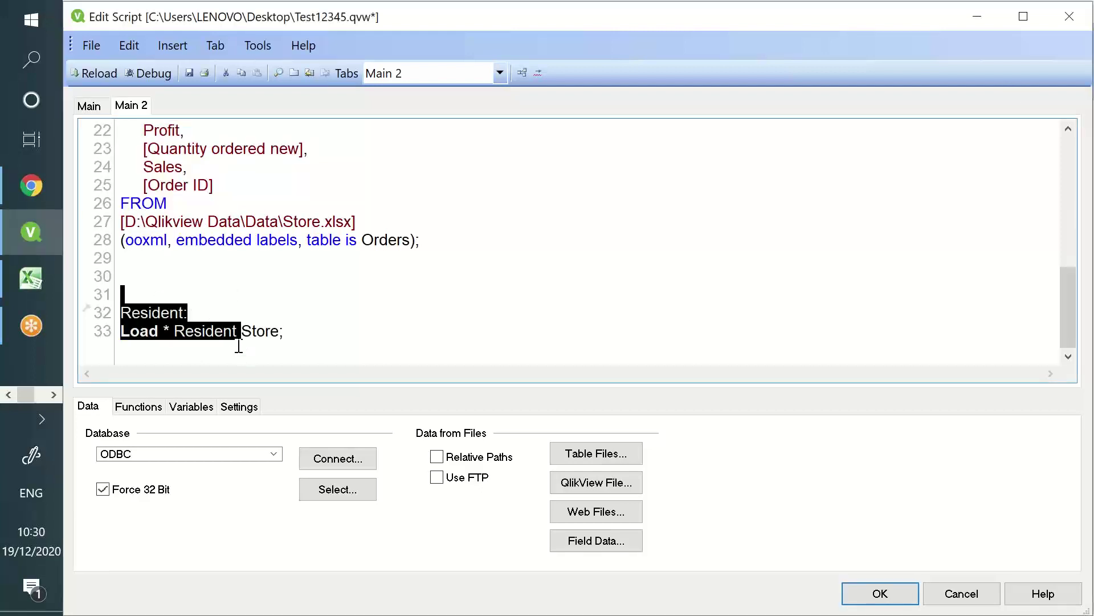
# - Add the comment "//auto concatenation" between the Store load and the Resident load, with blank lines below it
pyautogui.click(196, 282)
pyautogui.write('/')
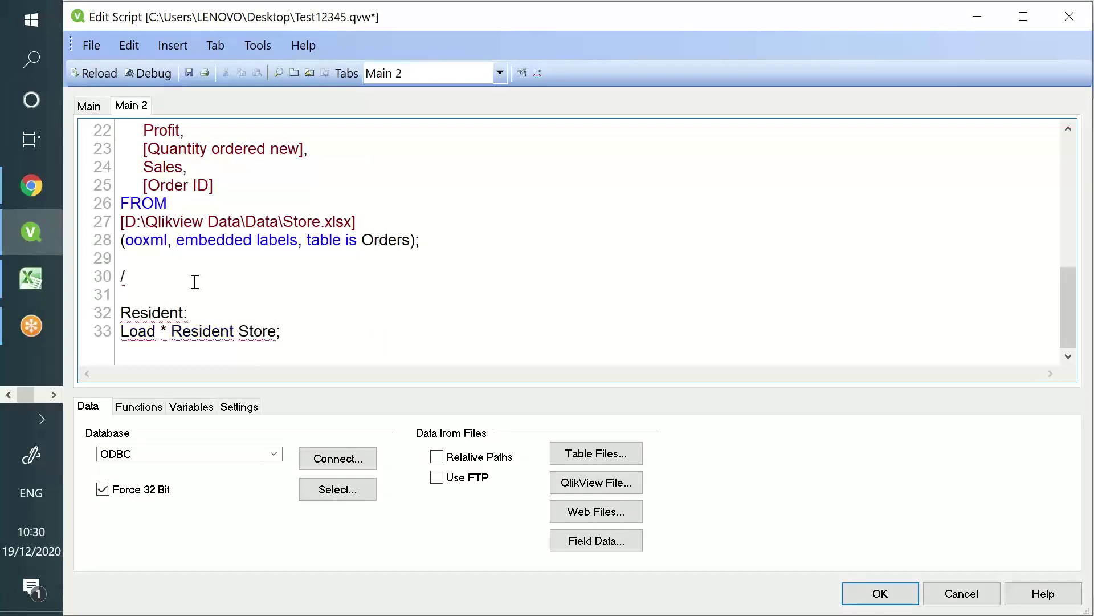
pyautogui.write('/auto con')
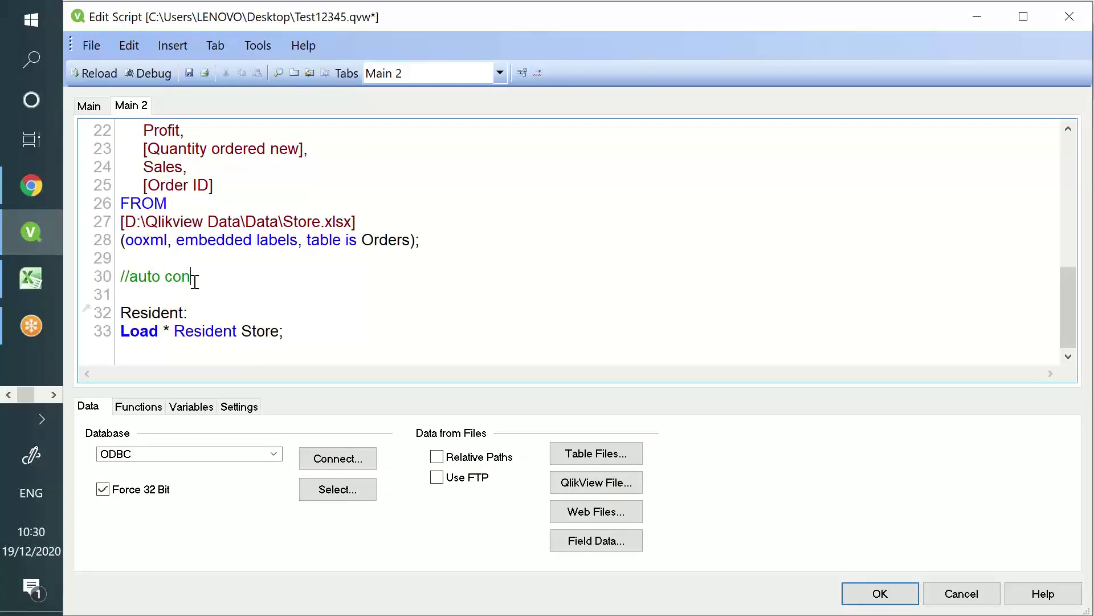
pyautogui.write('ca')
pyautogui.press('BackSpace')
pyautogui.press('BackSpace')
pyautogui.write('catenation')
pyautogui.press('Return')
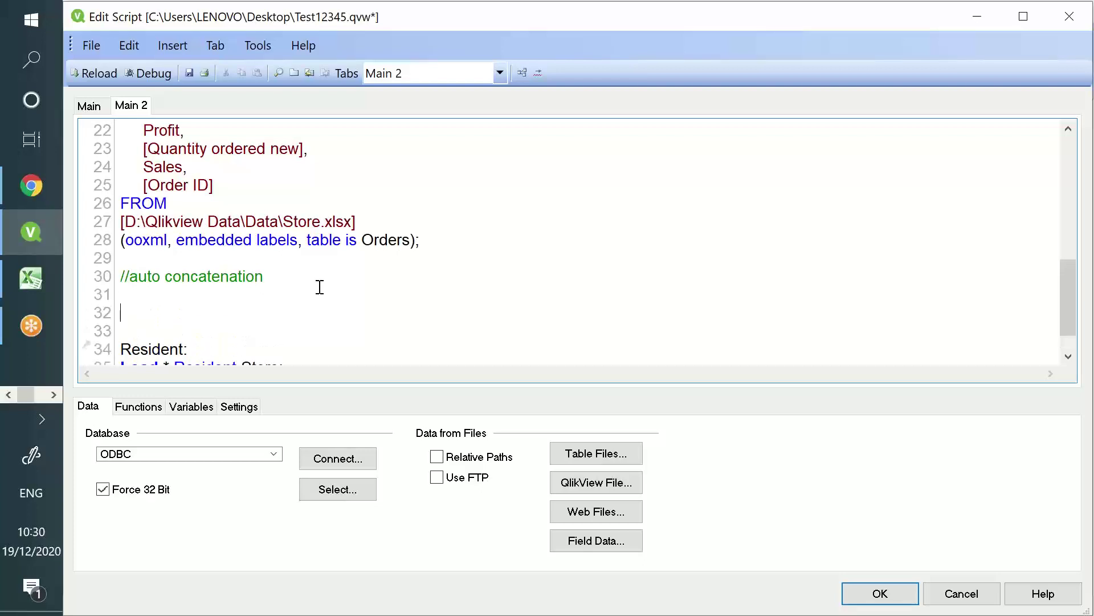
pyautogui.press('Return')
# - Insert the NoConcatenate keyword between the auto concatenation comment and the Resident table label
pyautogui.scroll(-1, 268, 296)
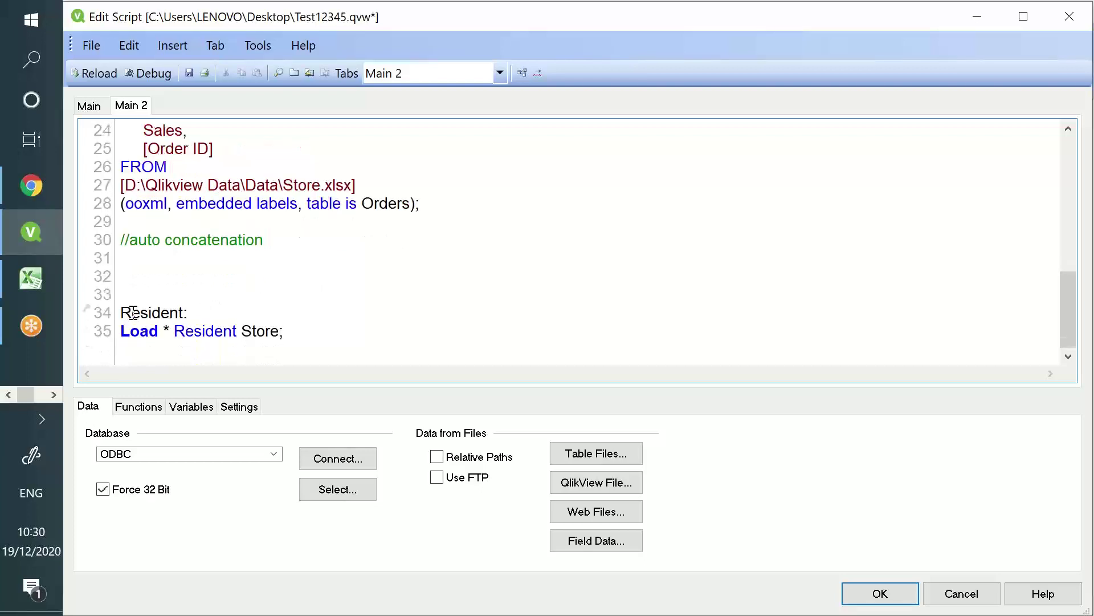
pyautogui.moveTo(126, 313); pyautogui.dragTo(225, 335)
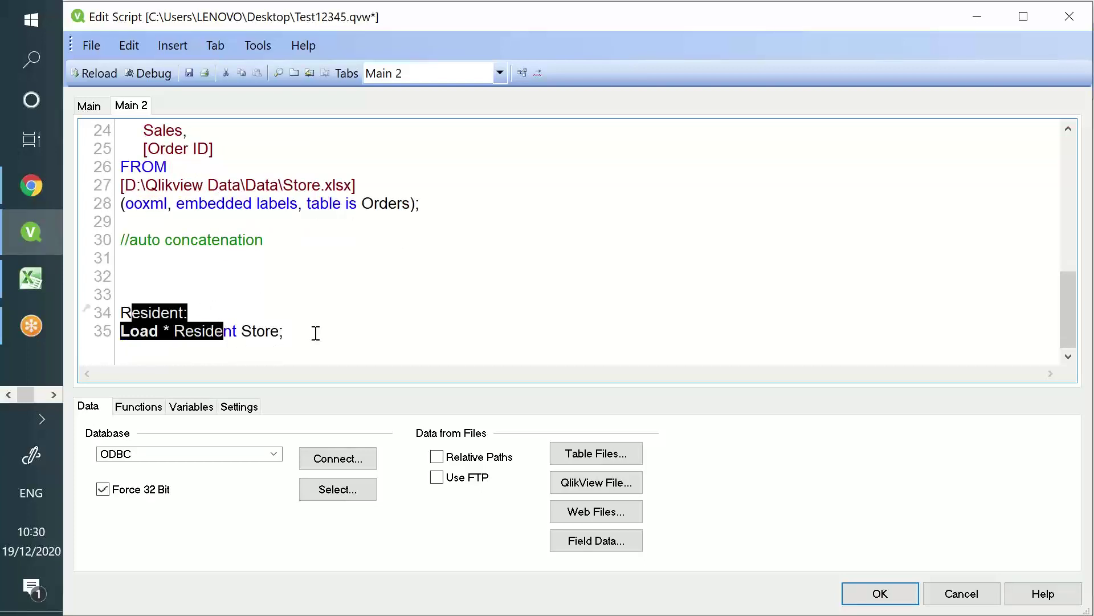
pyautogui.moveTo(296, 339); pyautogui.dragTo(68, 308)
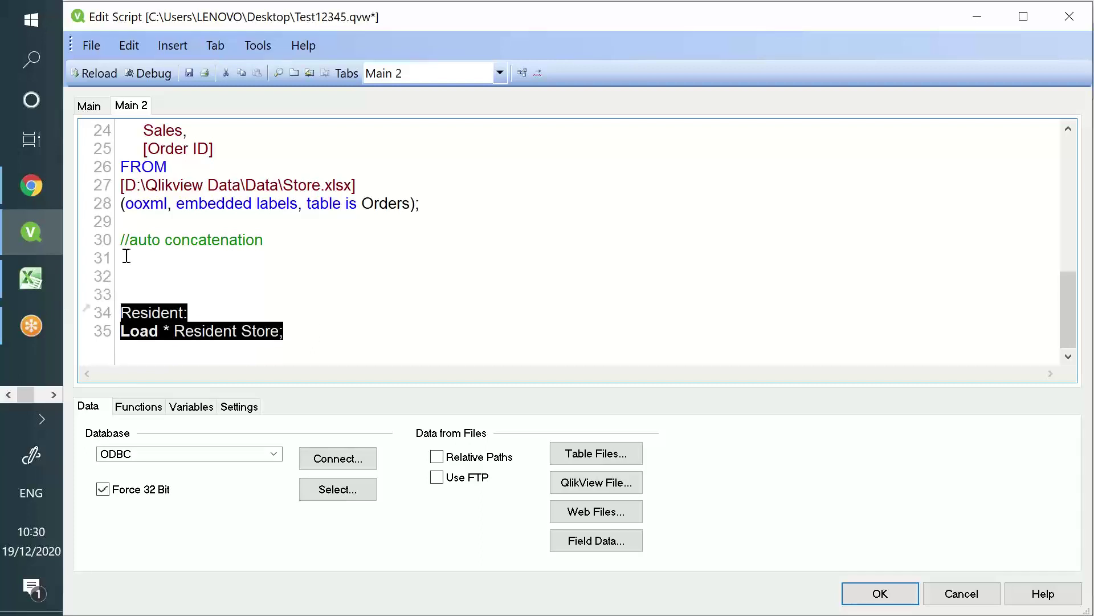
pyautogui.click(157, 266)
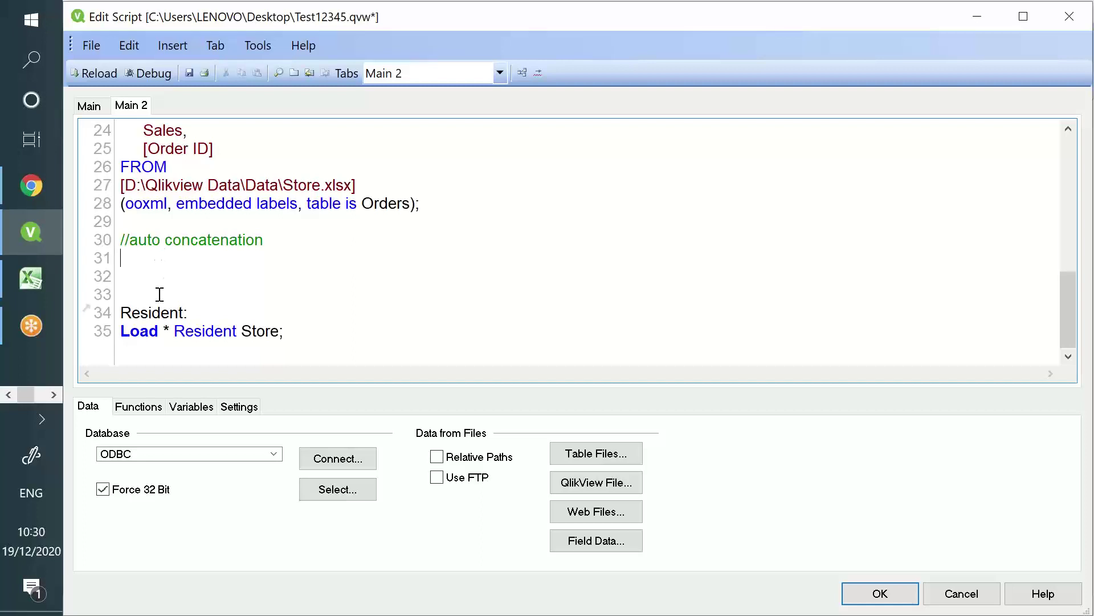
pyautogui.doubleClick(148, 312)
pyautogui.click(165, 336)
pyautogui.write('no')
pyautogui.press('Return')
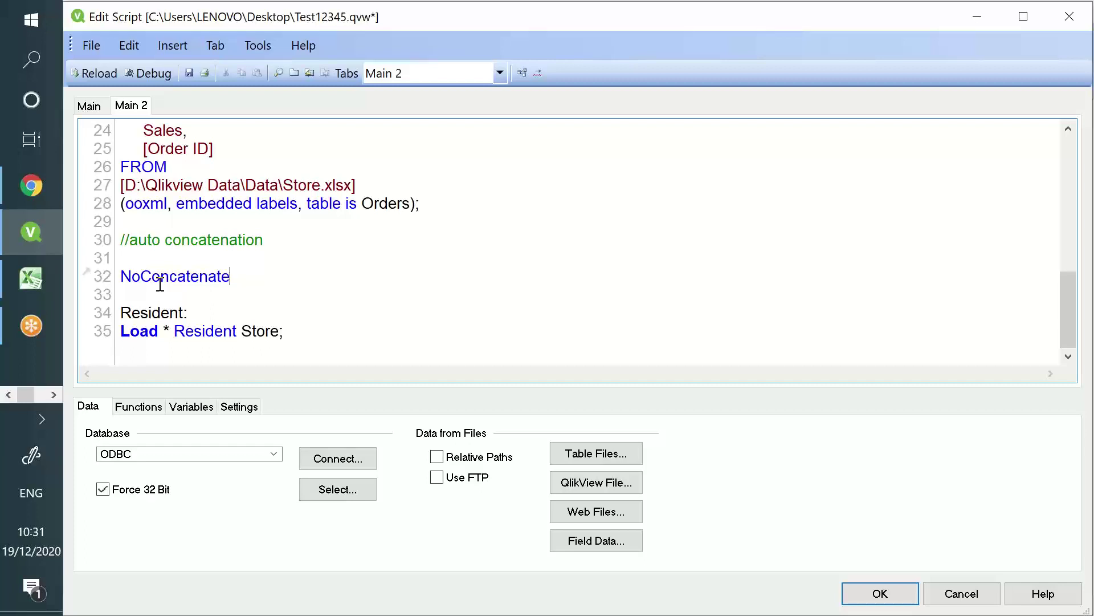
# - Review how the NoConcatenate prefix applies to the Resident load statement below it
pyautogui.doubleClick(153, 312)
pyautogui.click(42, 419)
pyautogui.click(35, 416)
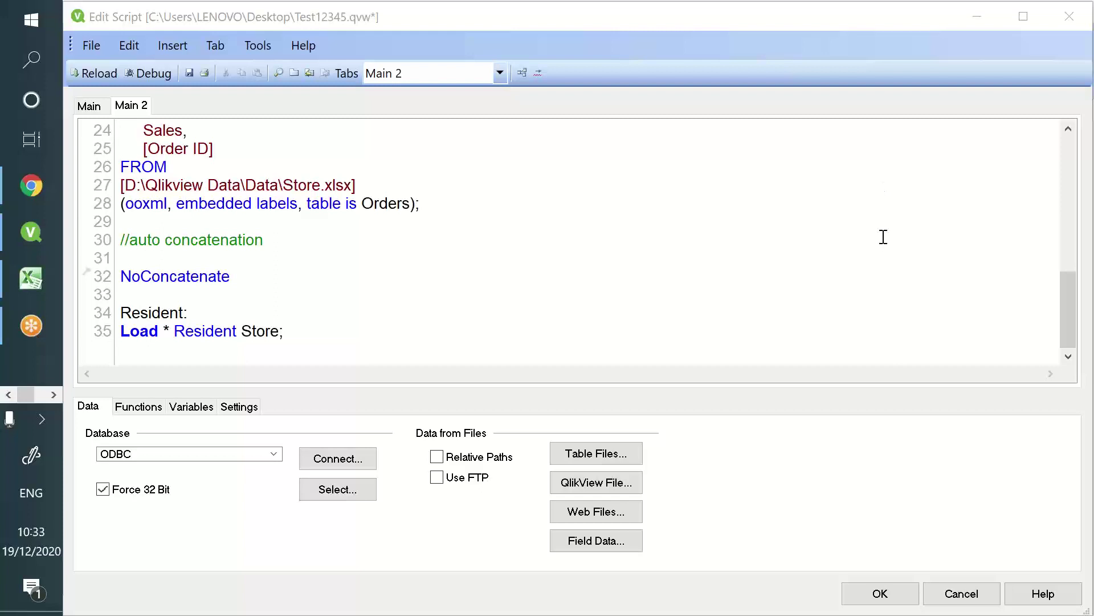
pyautogui.click(178, 290)
pyautogui.moveTo(178, 289); pyautogui.dragTo(118, 275)
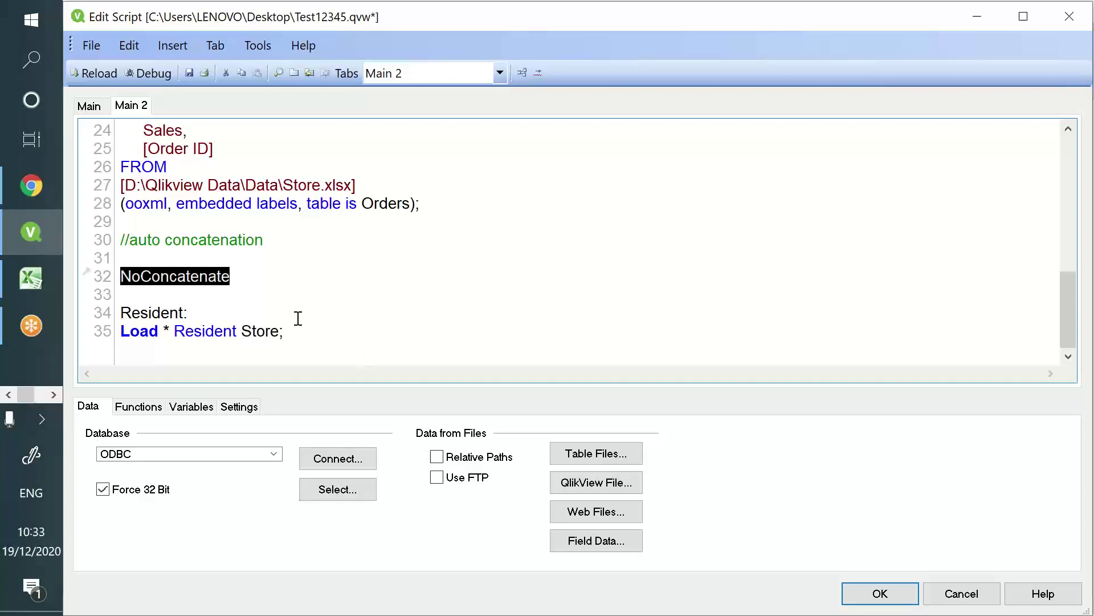
pyautogui.moveTo(293, 326); pyautogui.dragTo(120, 310)
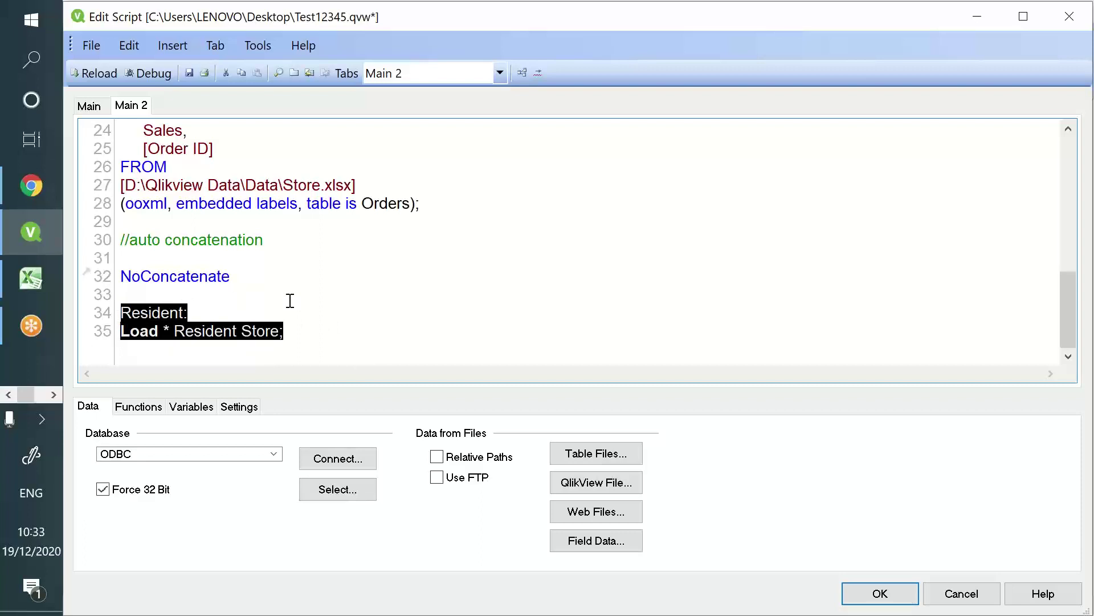
pyautogui.moveTo(231, 278); pyautogui.dragTo(127, 269)
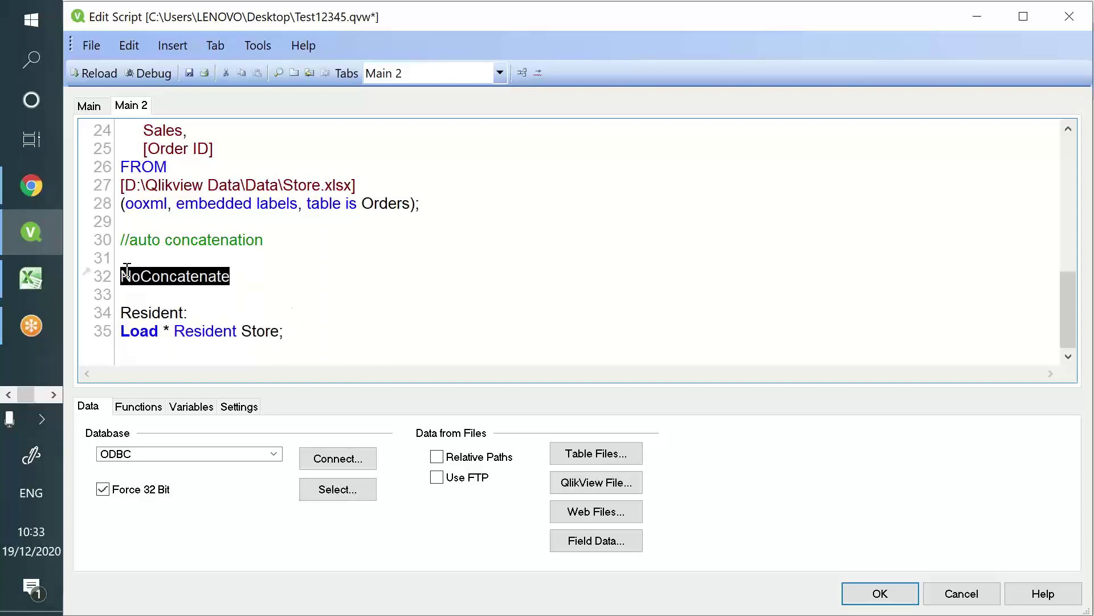